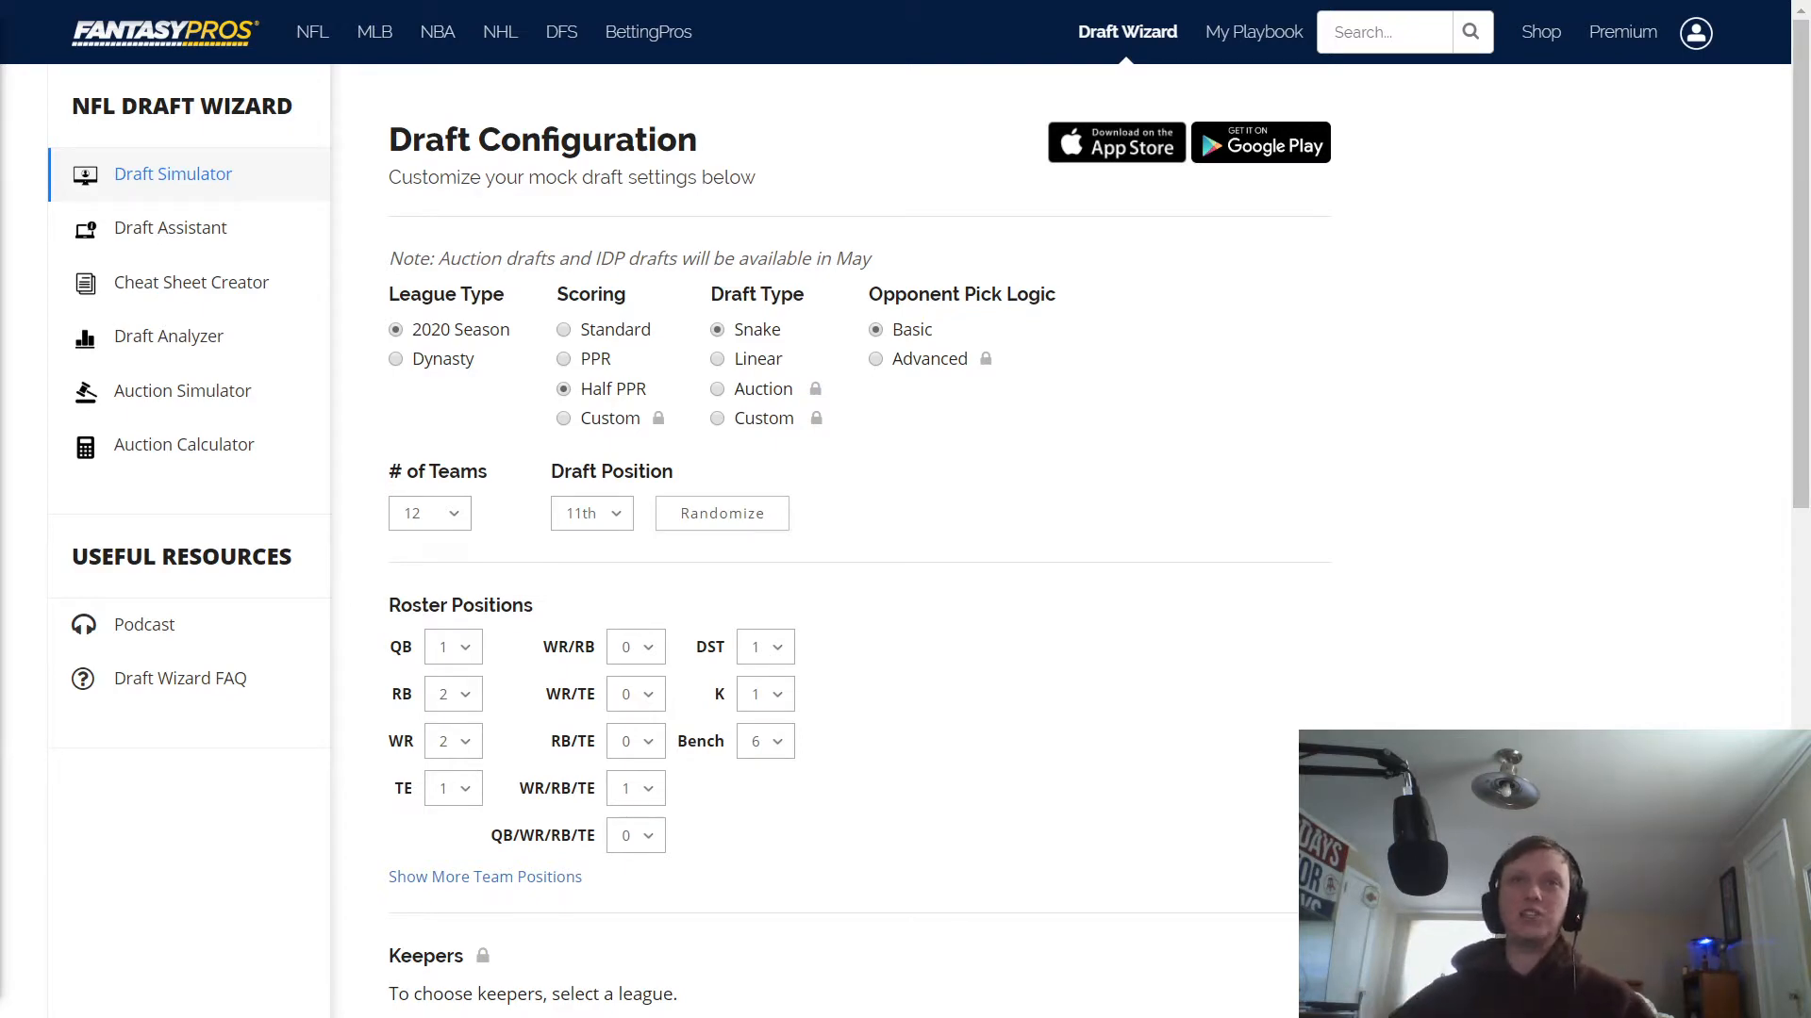
Start the 12-team Half PPR snake mock draft from the 11th position, declining the new draft room design.
{"action": "scroll", "coordinate": [958, 716], "scroll_direction": "down", "scroll_amount": 7}
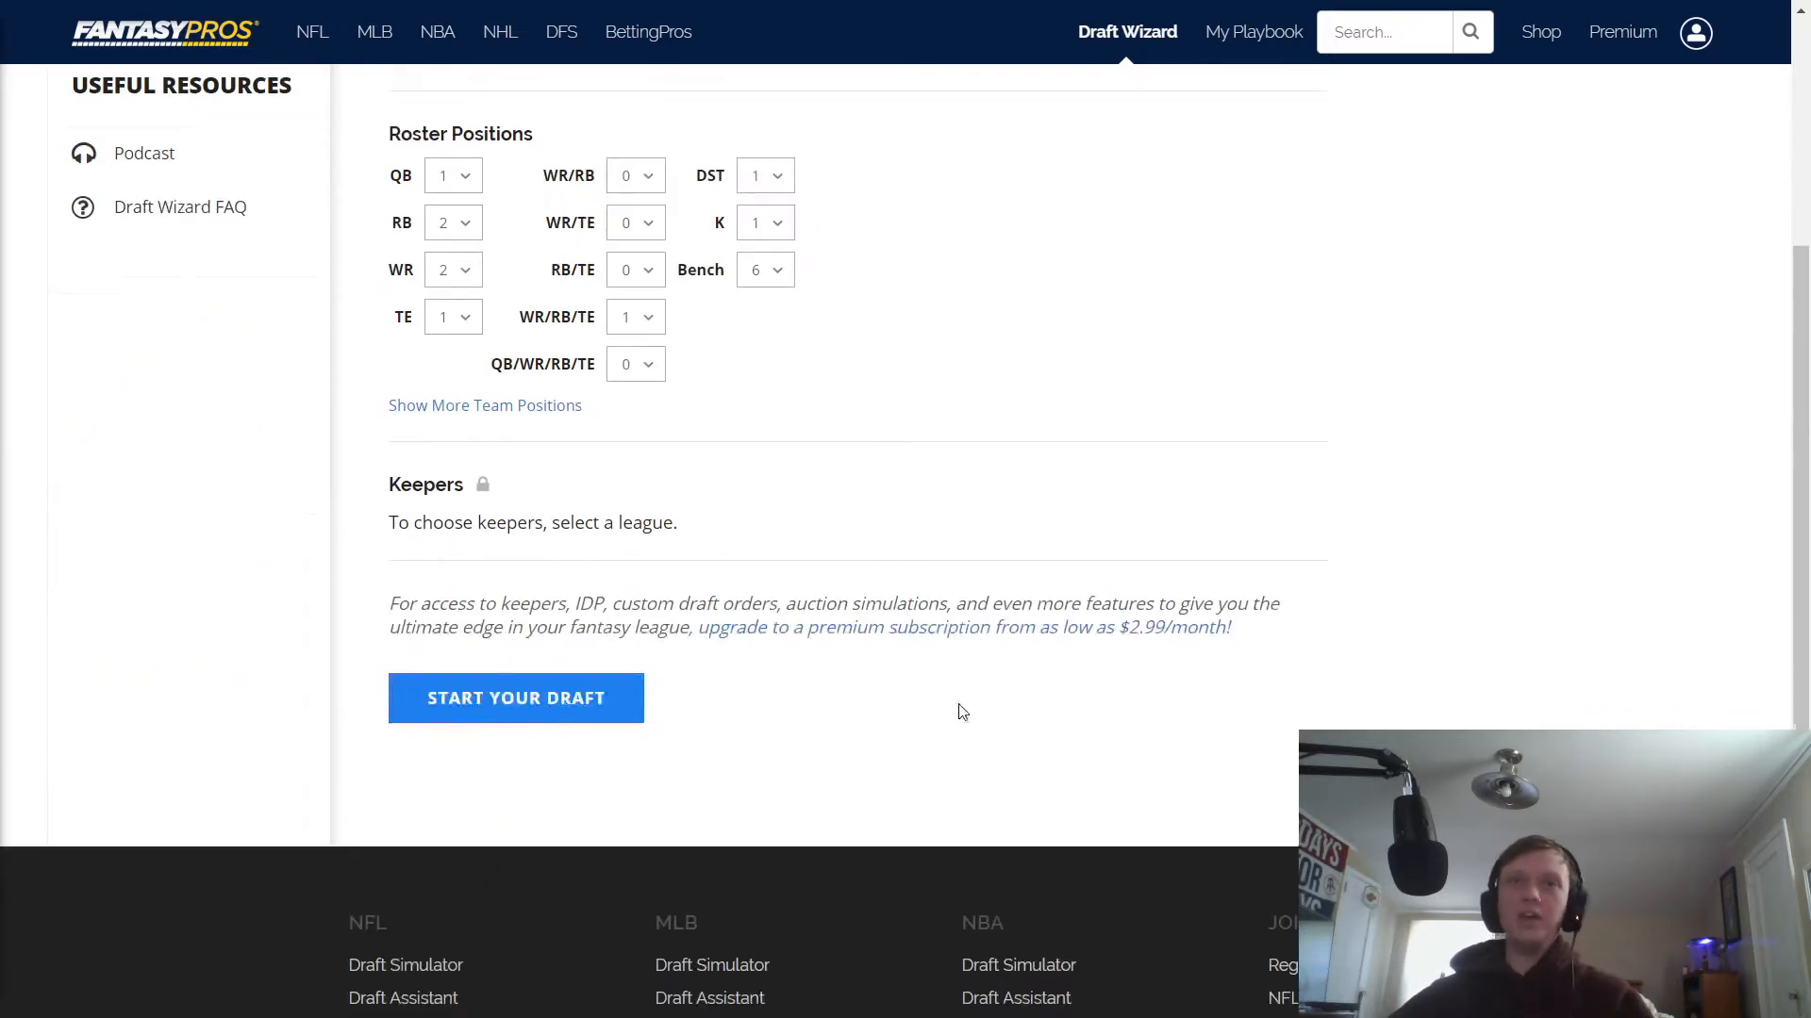
{"action": "left_click", "coordinate": [524, 475]}
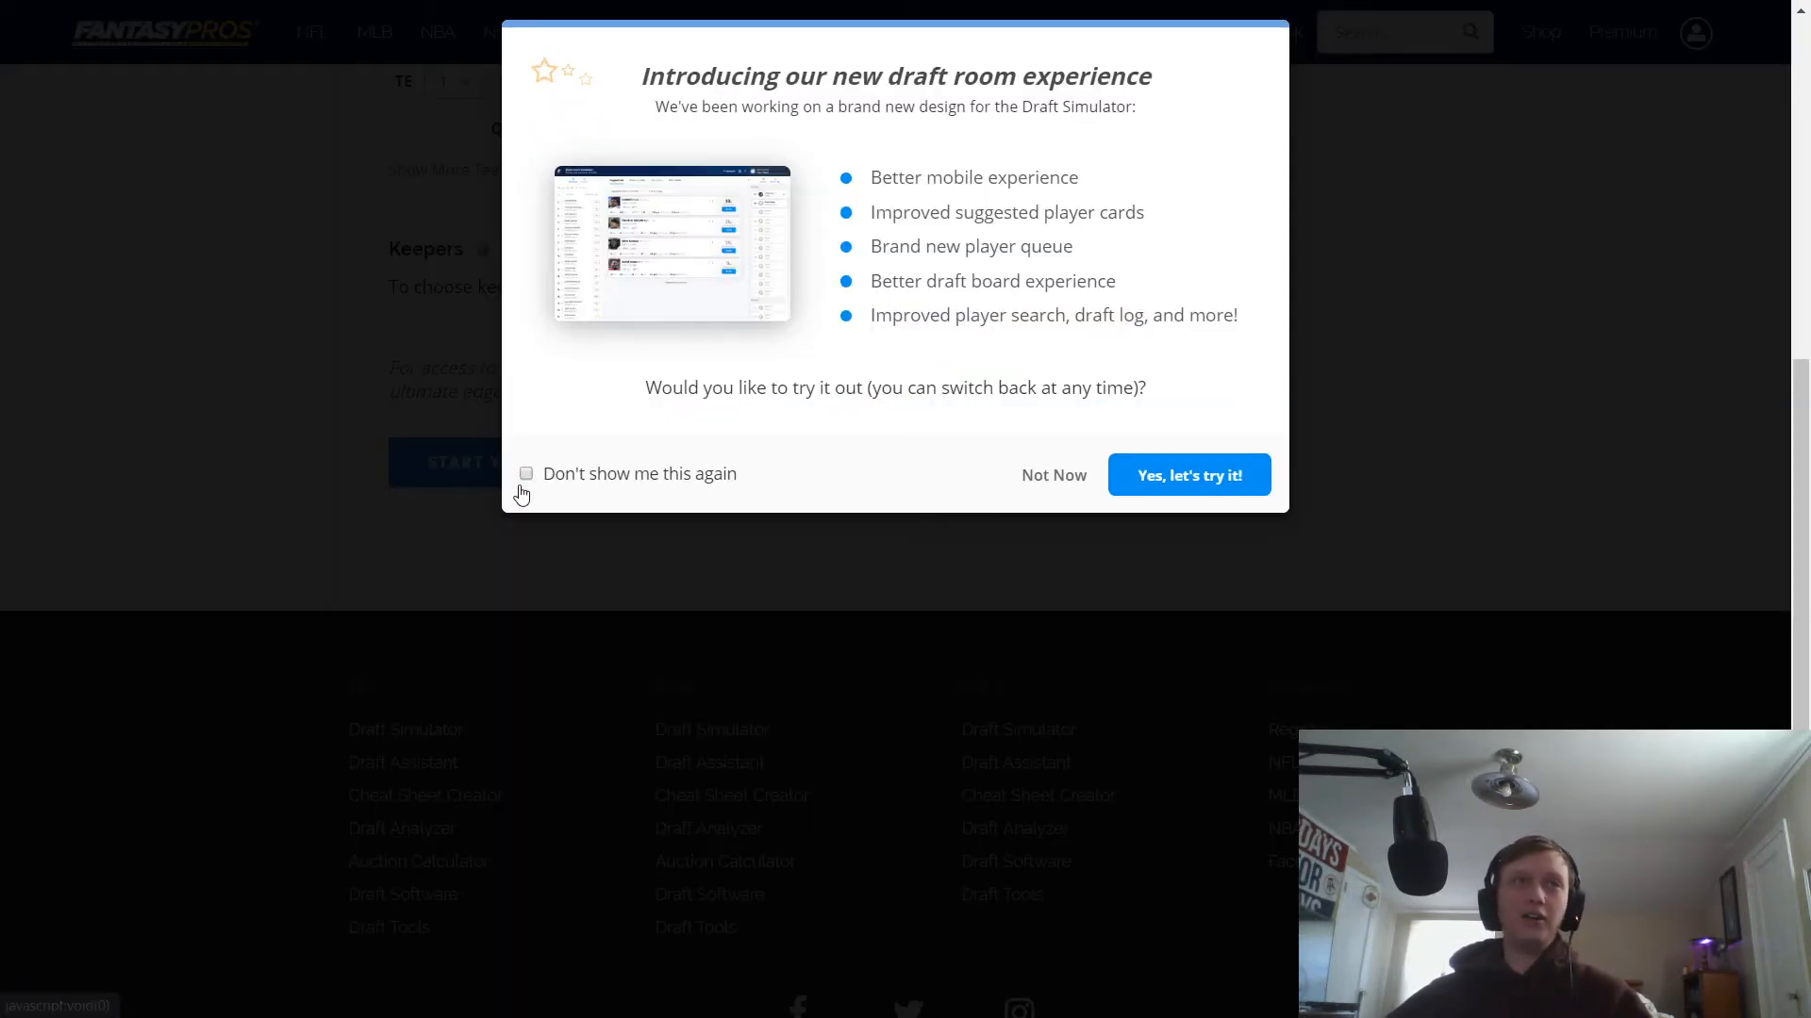
{"action": "left_click", "coordinate": [1062, 485]}
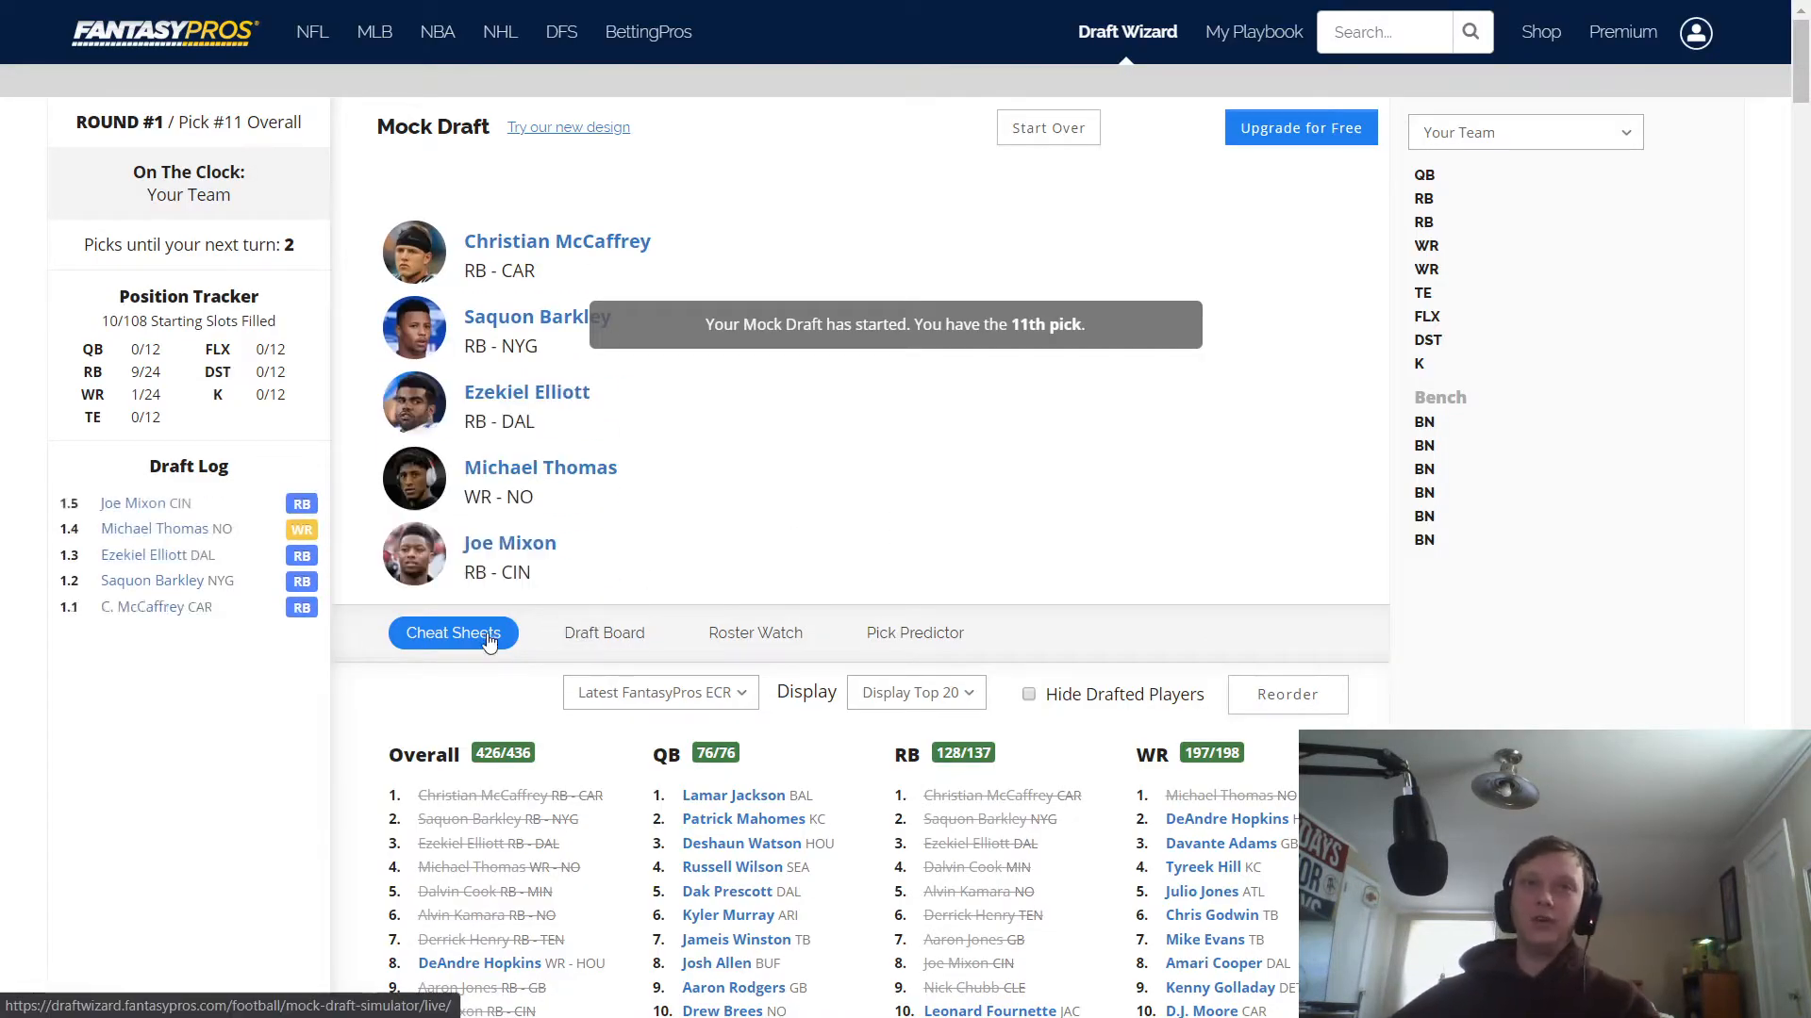
Check the first-round draft board and add Leonard Fournette from the running back cheat sheet to the suggested players.
{"action": "left_click", "coordinate": [604, 633]}
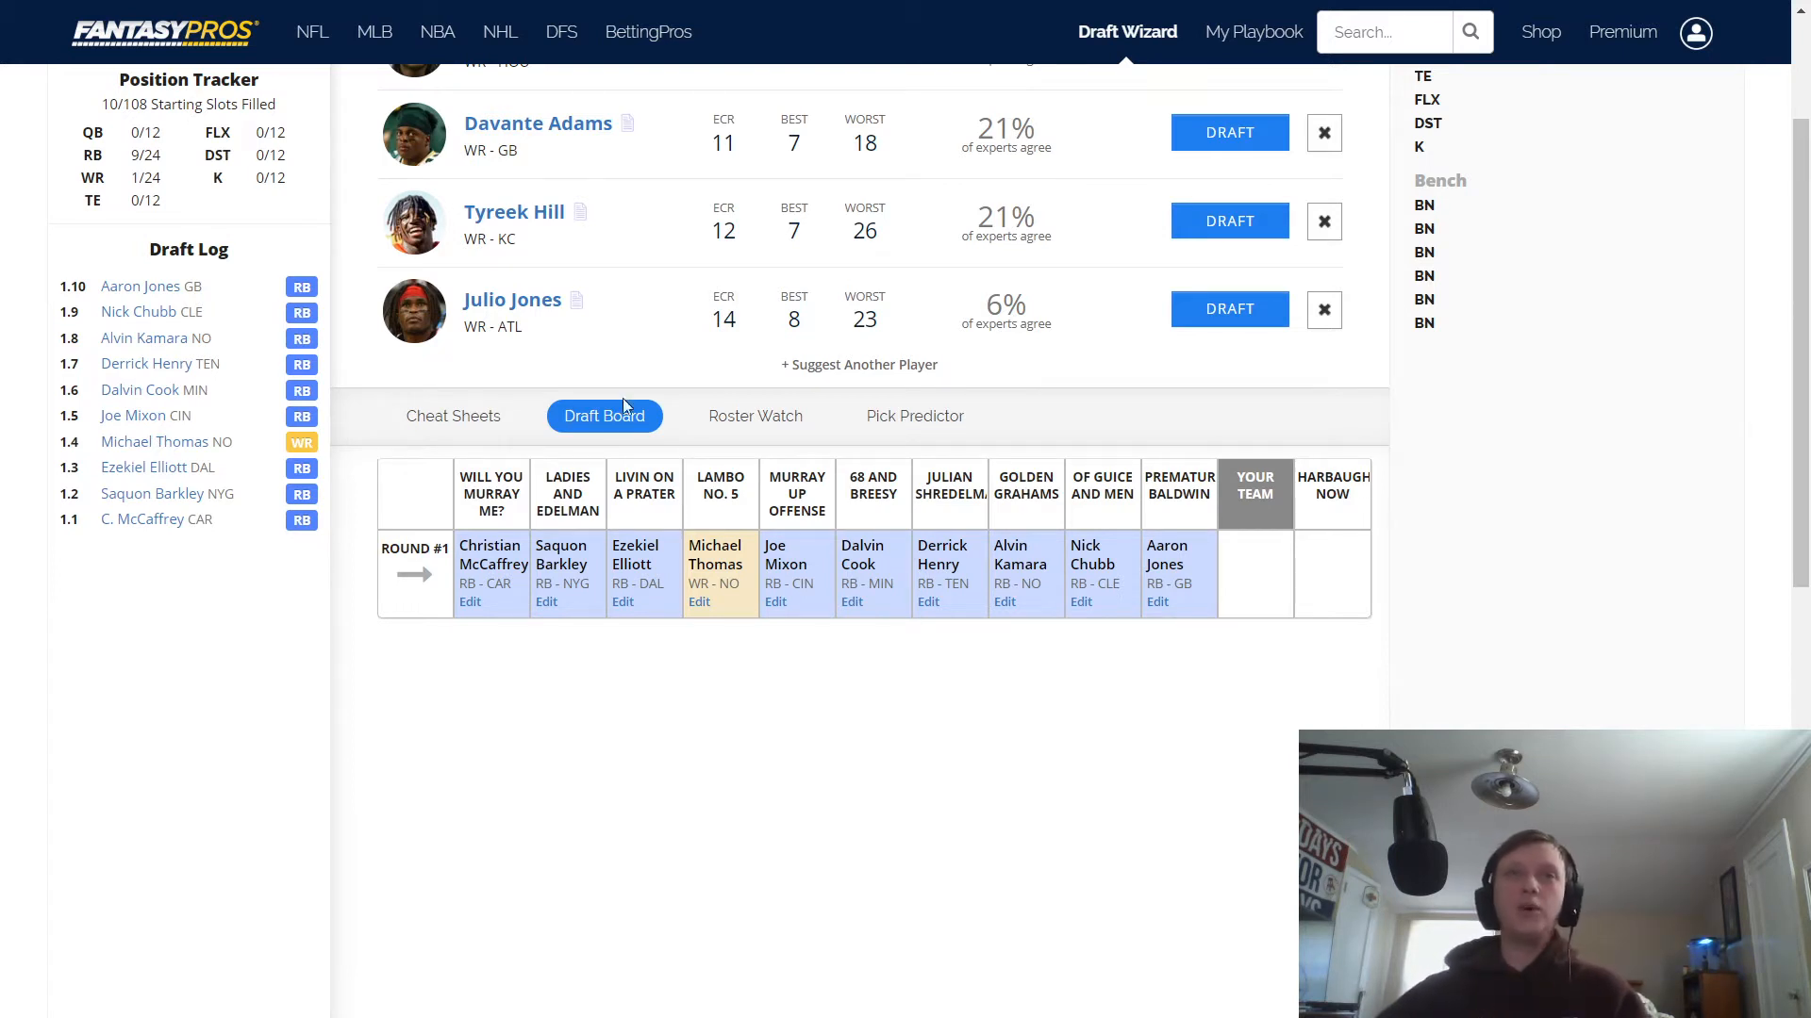
{"action": "left_click", "coordinate": [427, 407]}
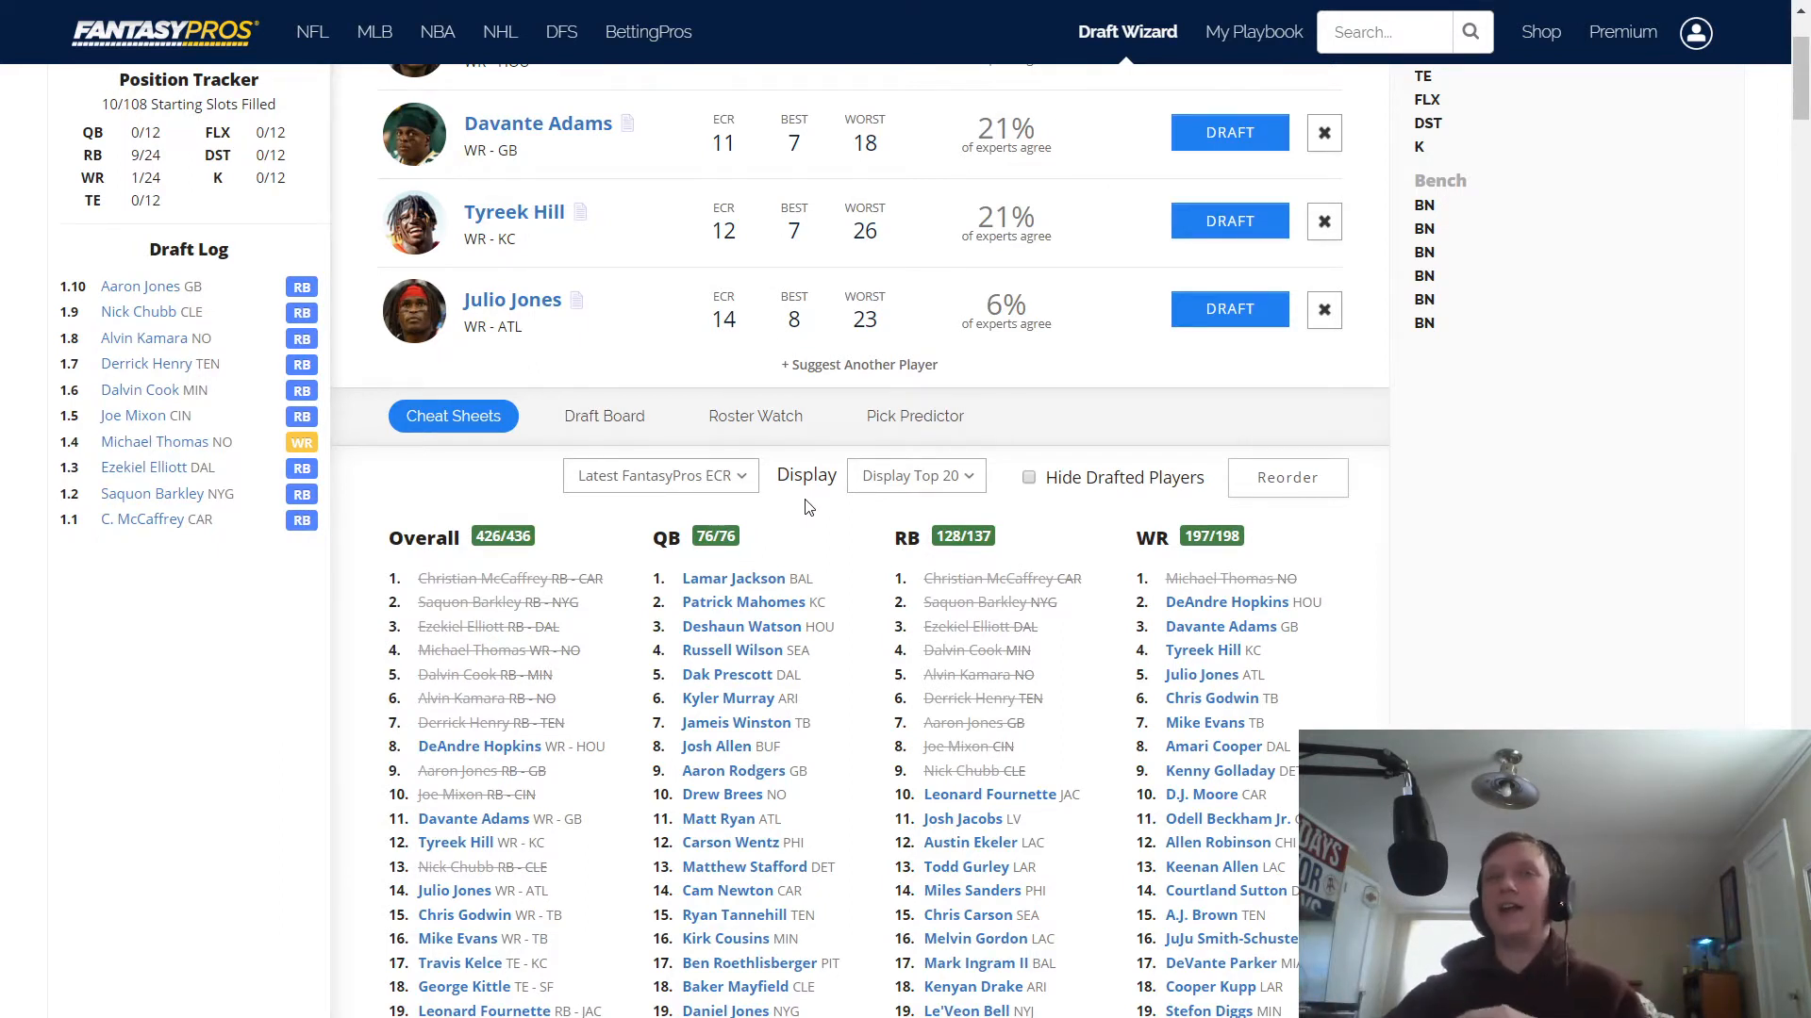
{"action": "left_click", "coordinate": [1041, 798]}
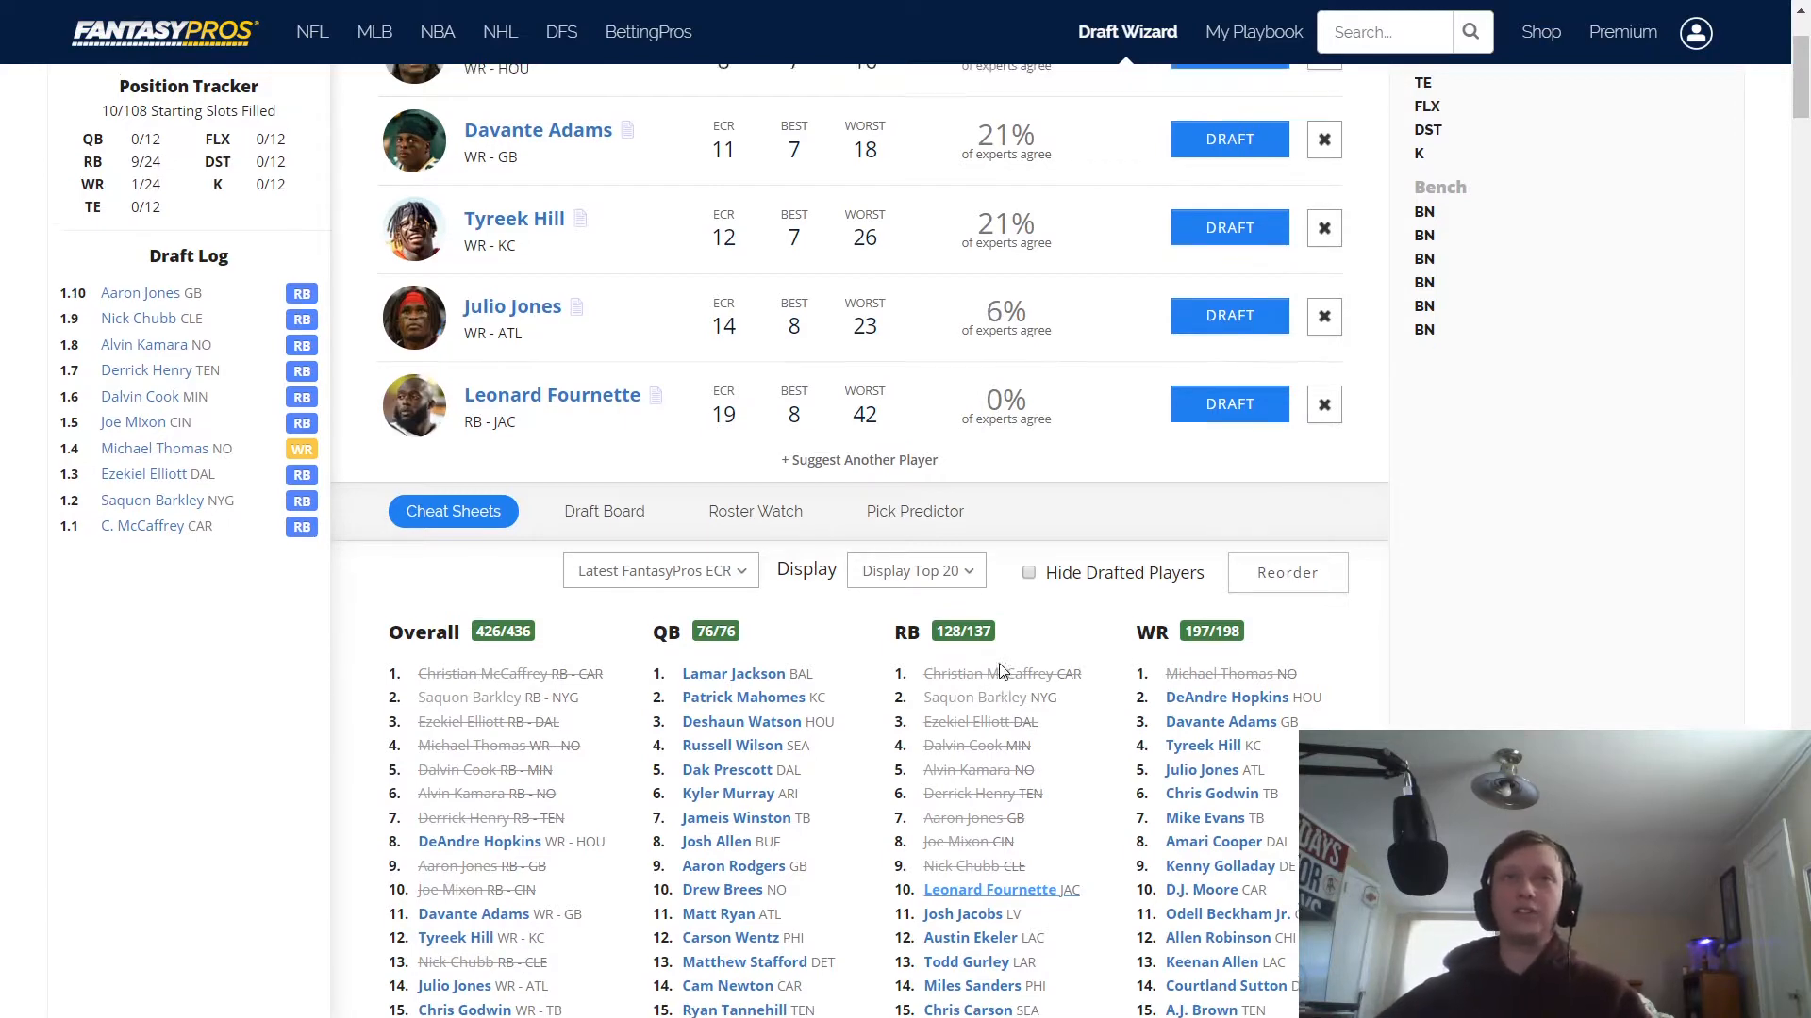
{"action": "scroll", "coordinate": [905, 697], "scroll_direction": "up", "scroll_amount": 1}
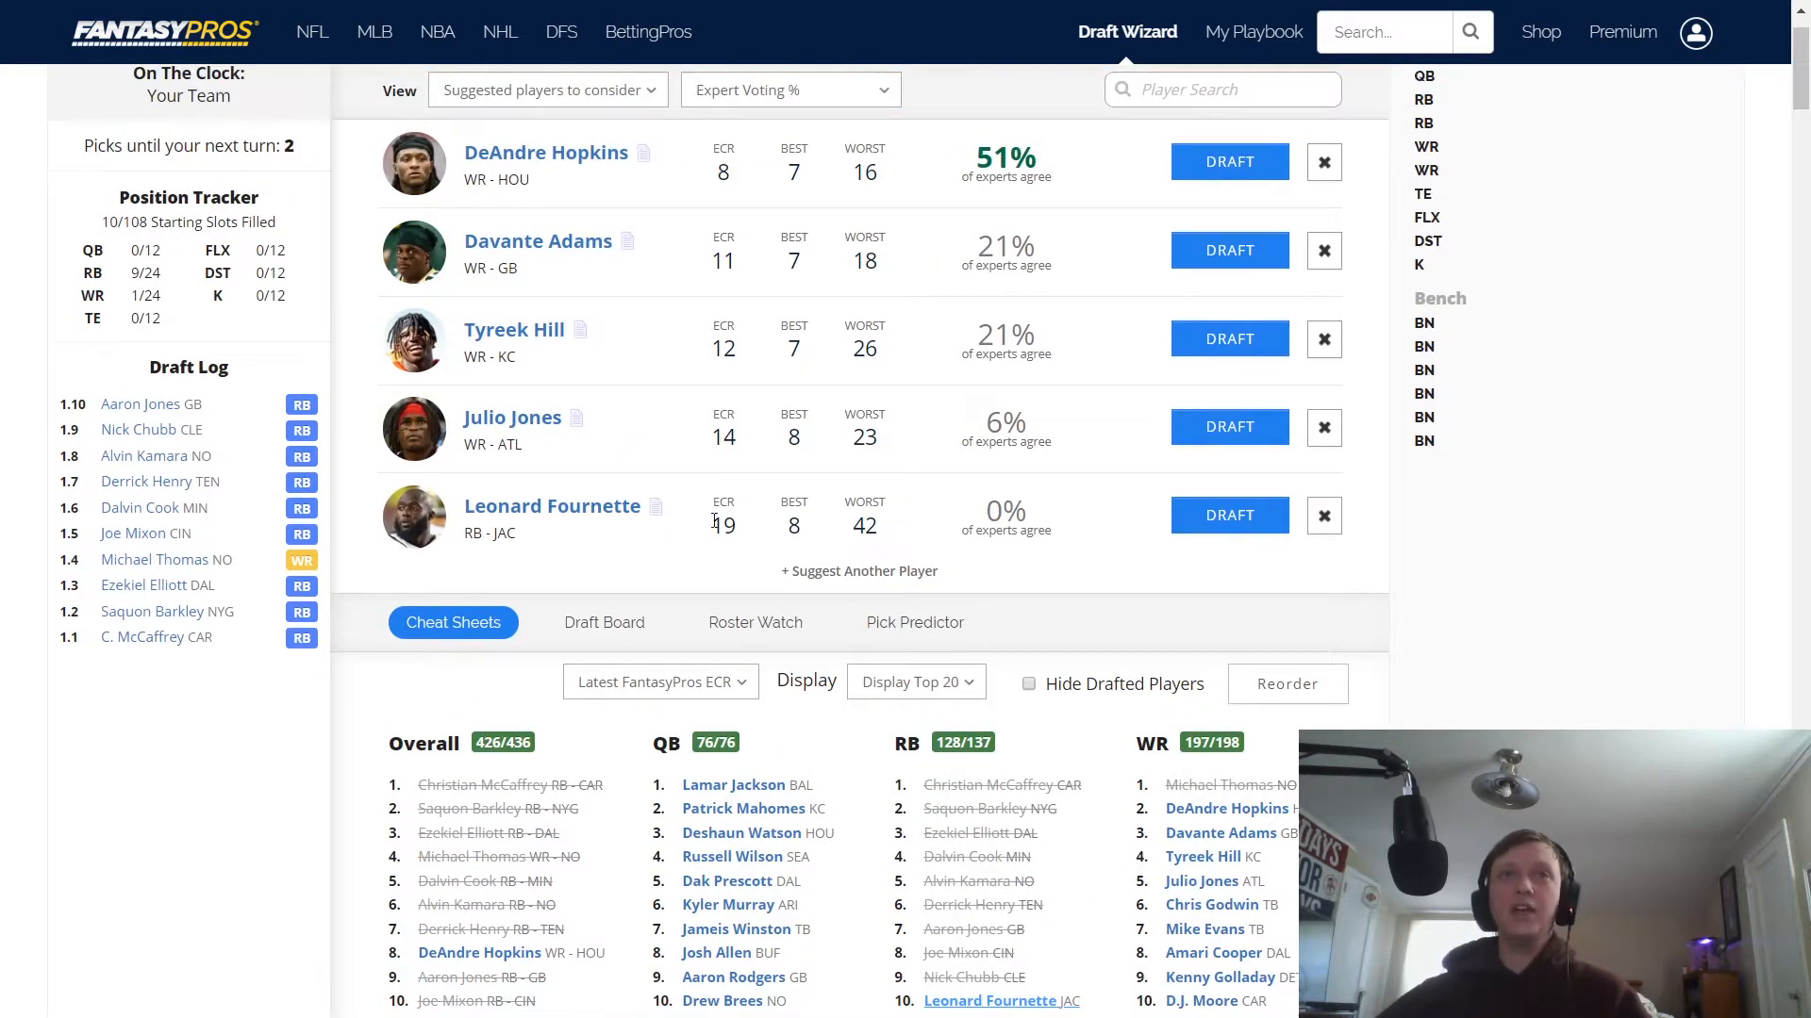
Review Leonard Fournette's season stats and draft him with the first-round pick.
{"action": "left_click", "coordinate": [657, 507]}
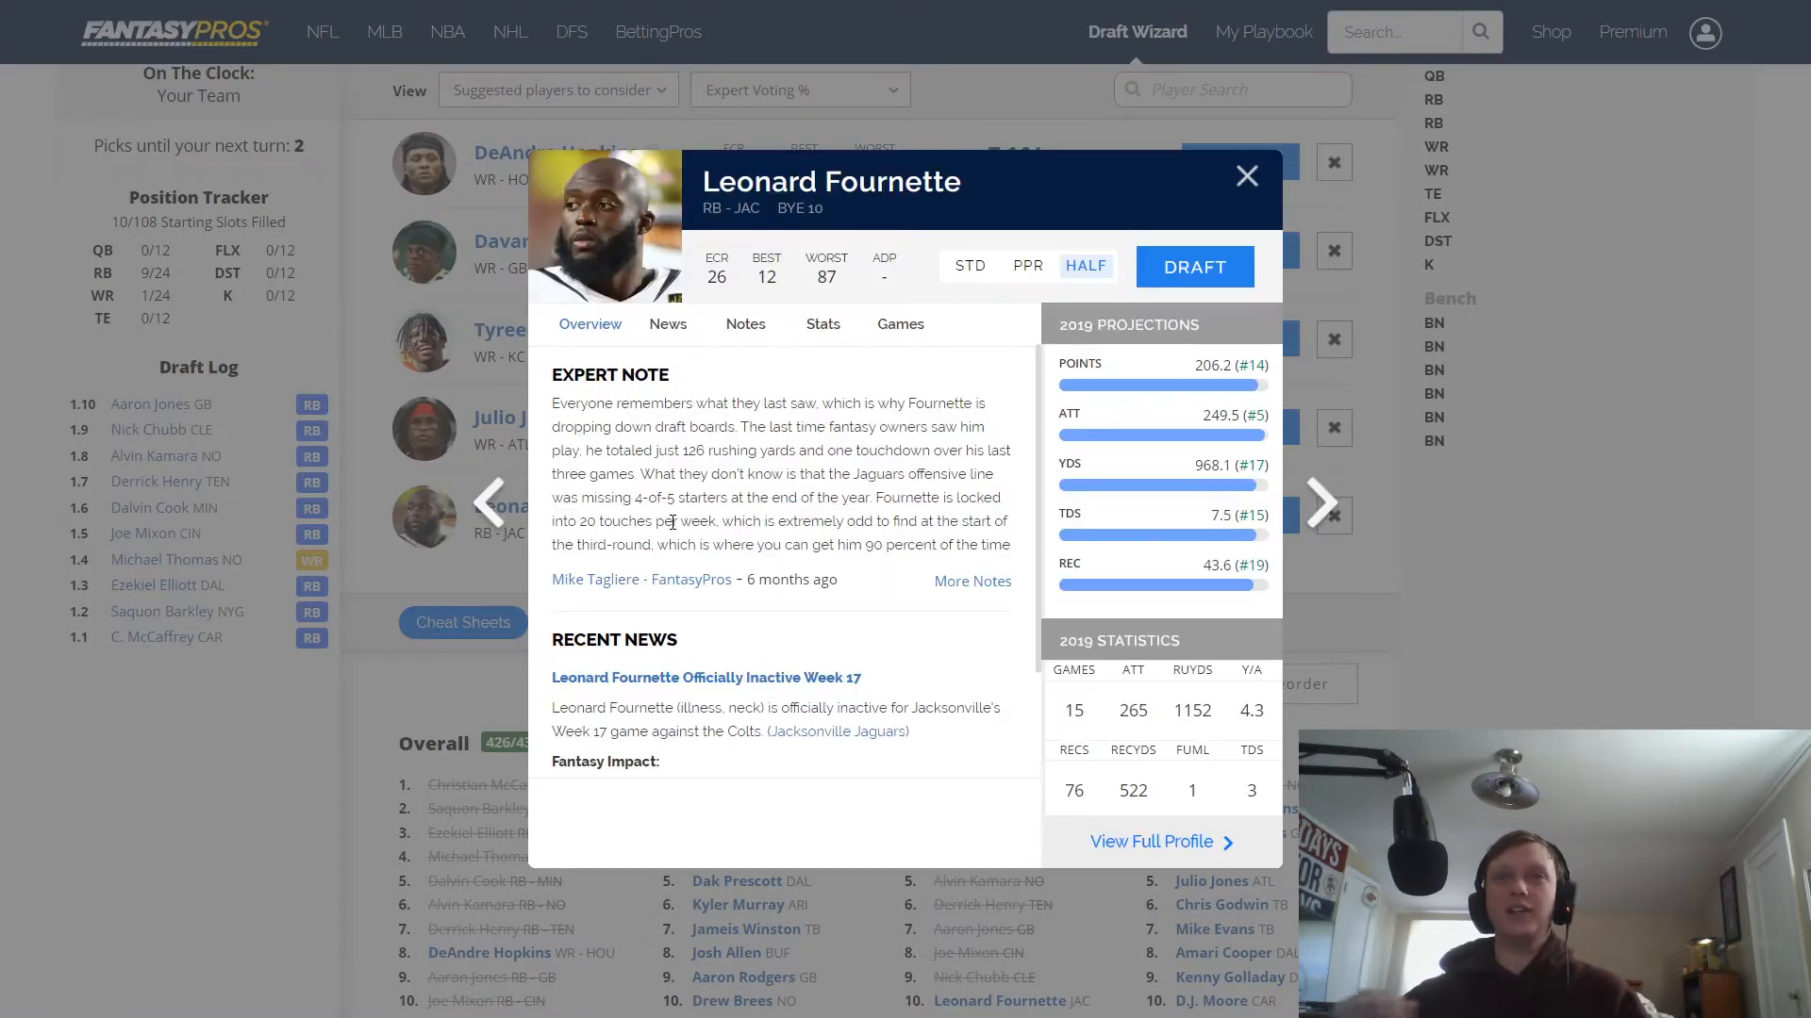
{"action": "left_click", "coordinate": [823, 324]}
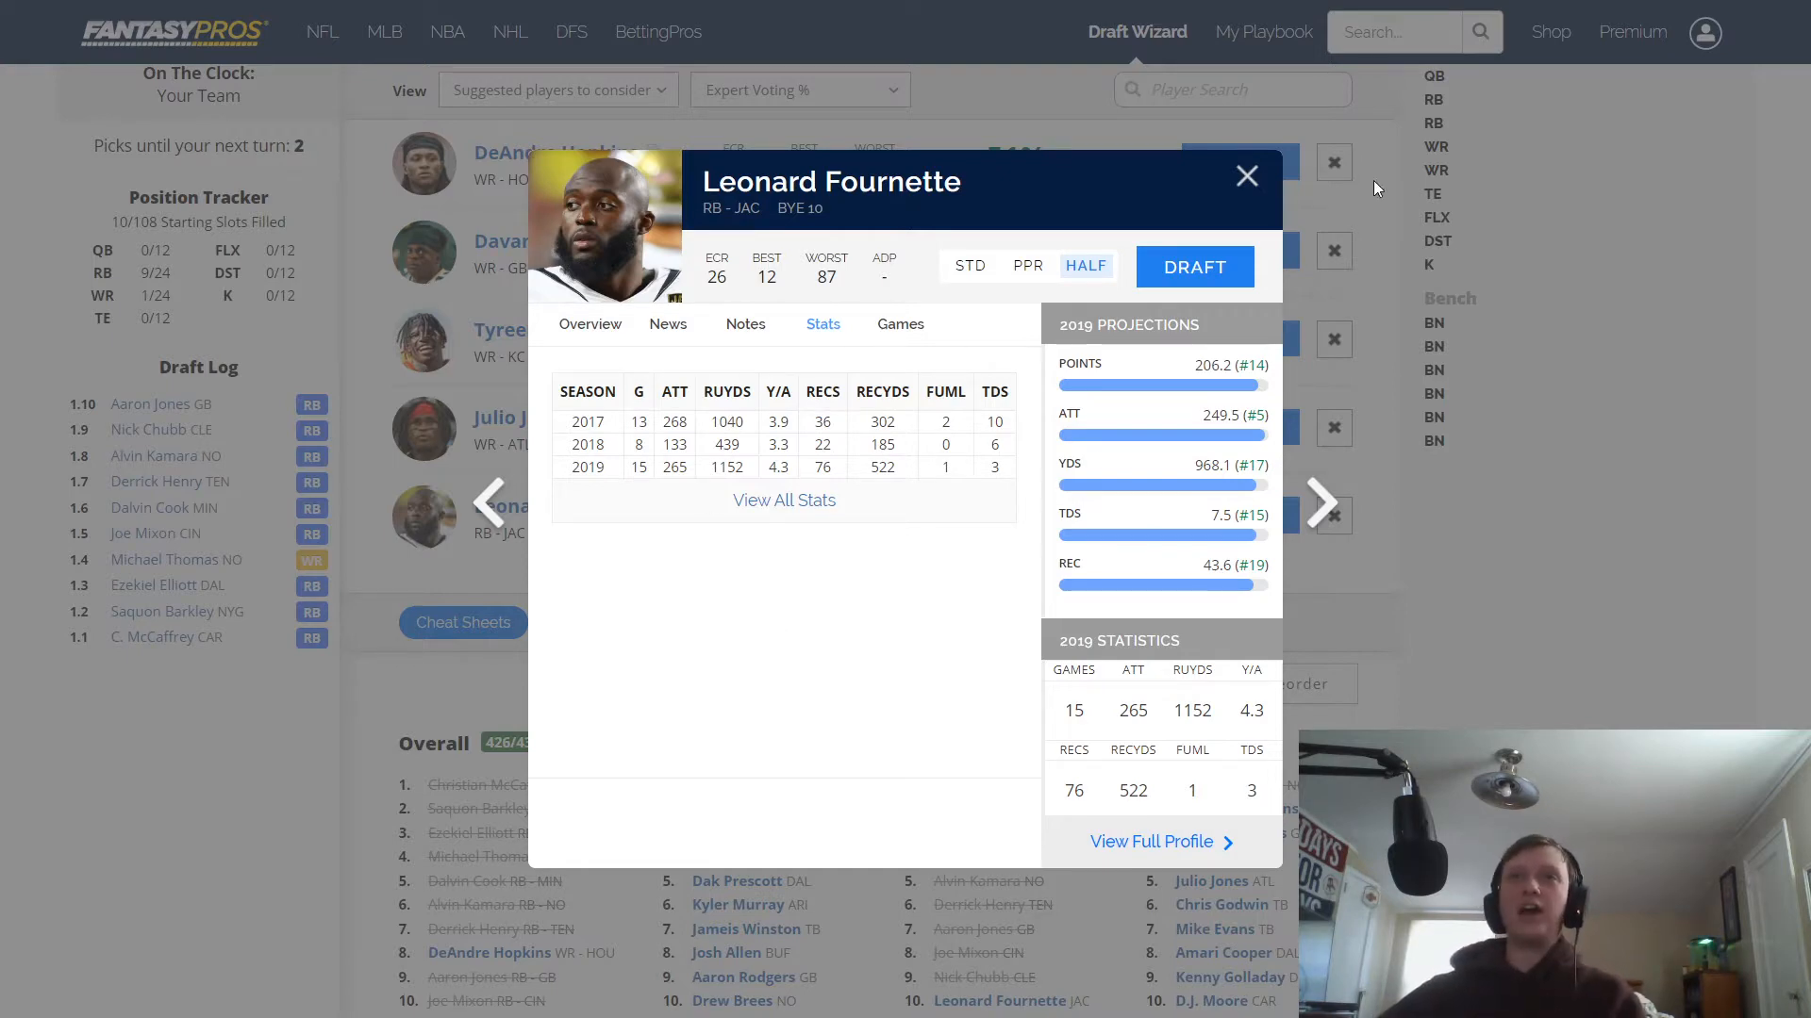
{"action": "left_click", "coordinate": [1195, 267]}
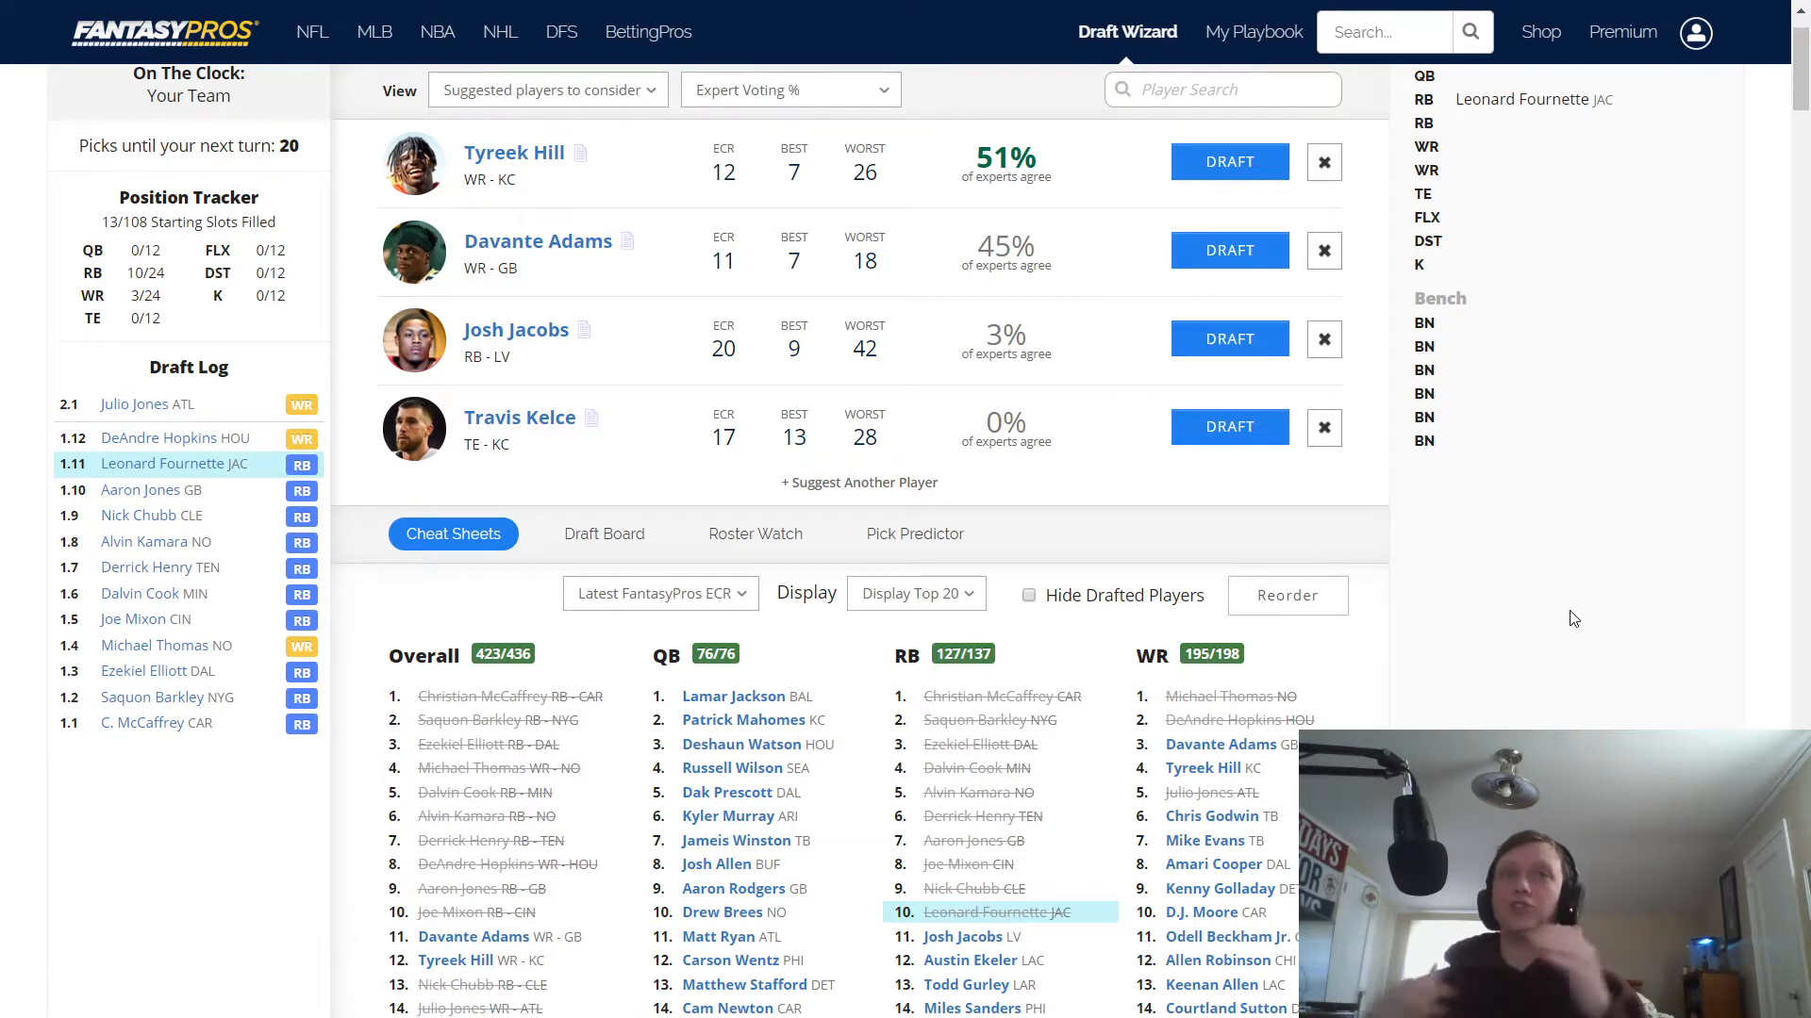
Check the draft board and the stats of Tyreek Hill and Davante Adams, and draft Adams in round two.
{"action": "left_click", "coordinate": [605, 534]}
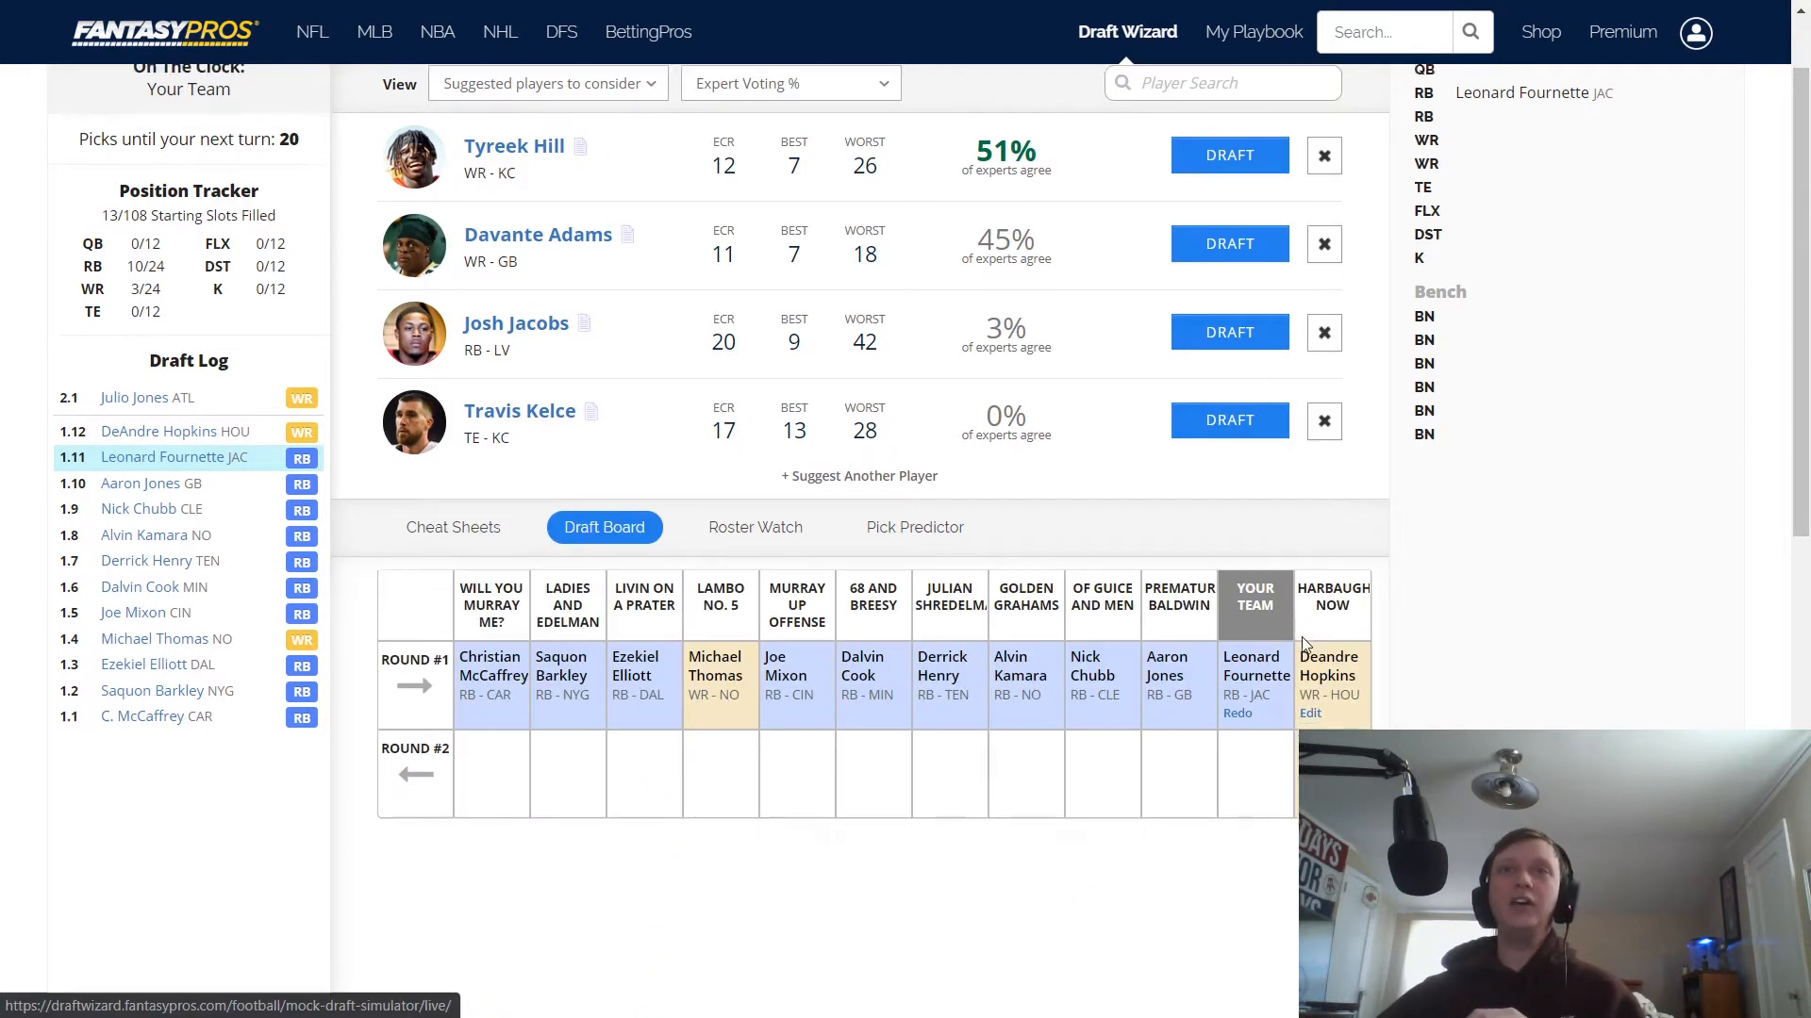
{"action": "scroll", "coordinate": [1314, 636], "scroll_direction": "down", "scroll_amount": 3}
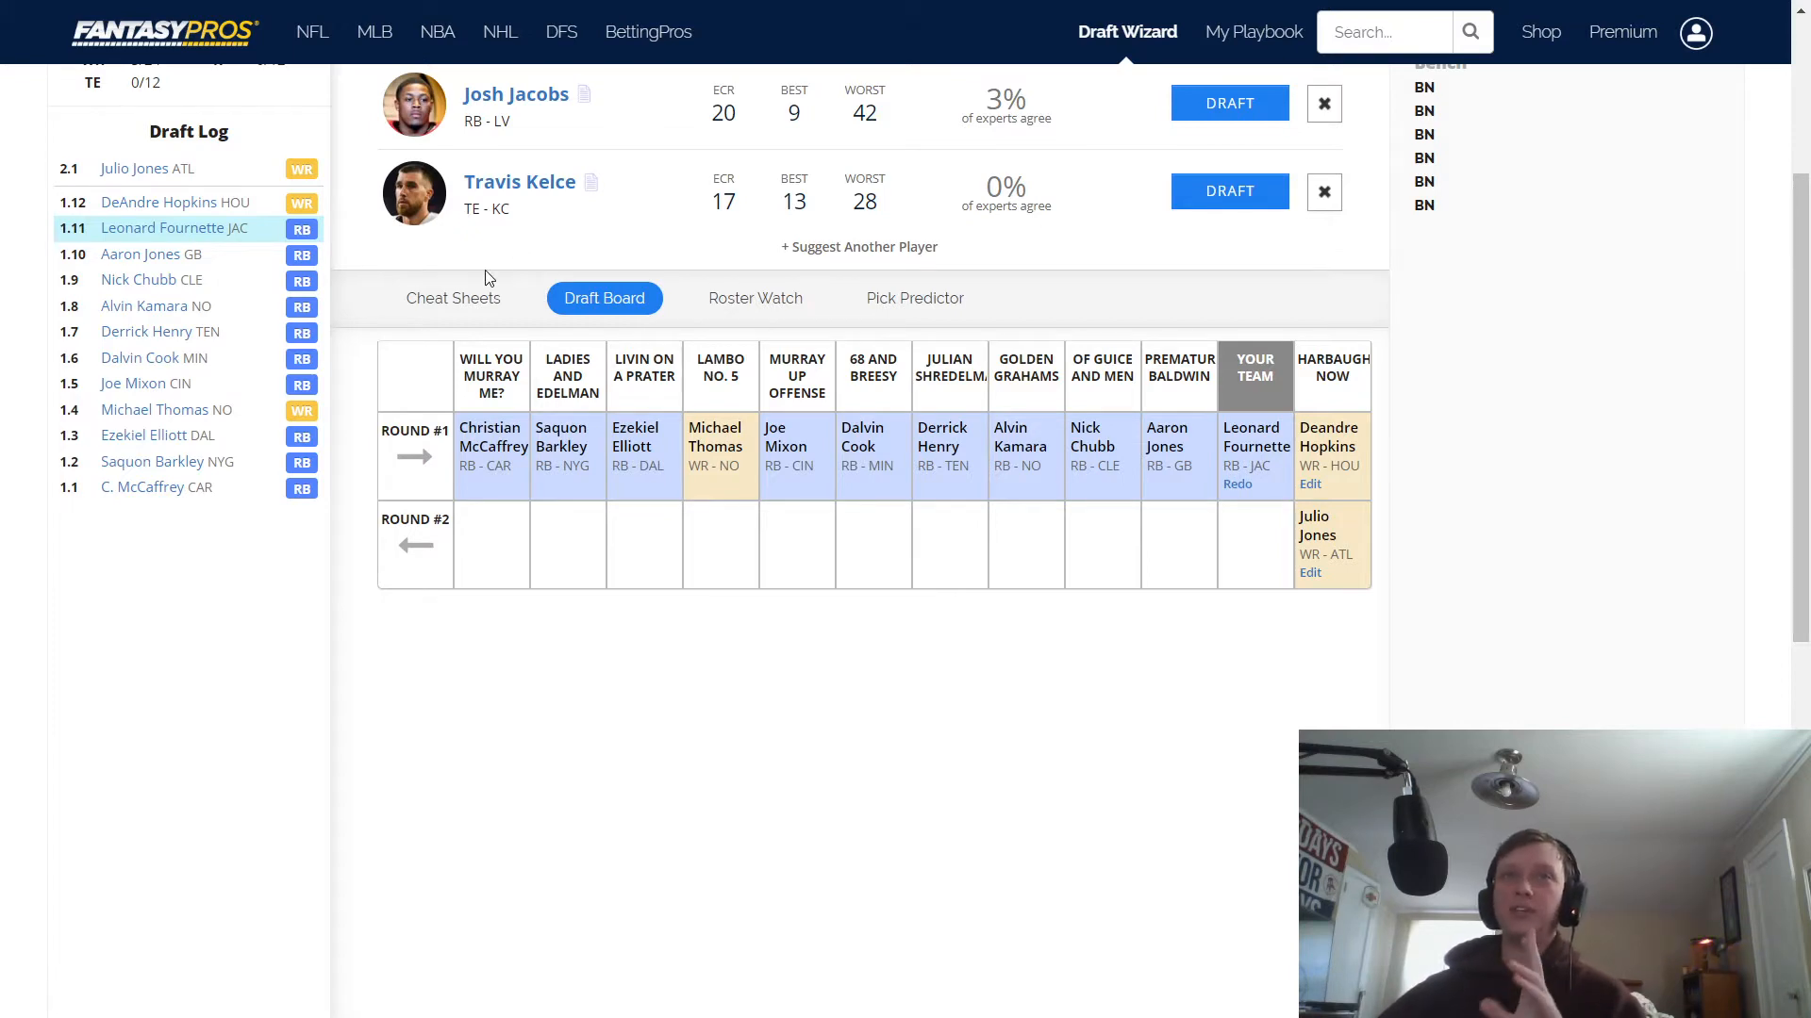
{"action": "left_click", "coordinate": [476, 302]}
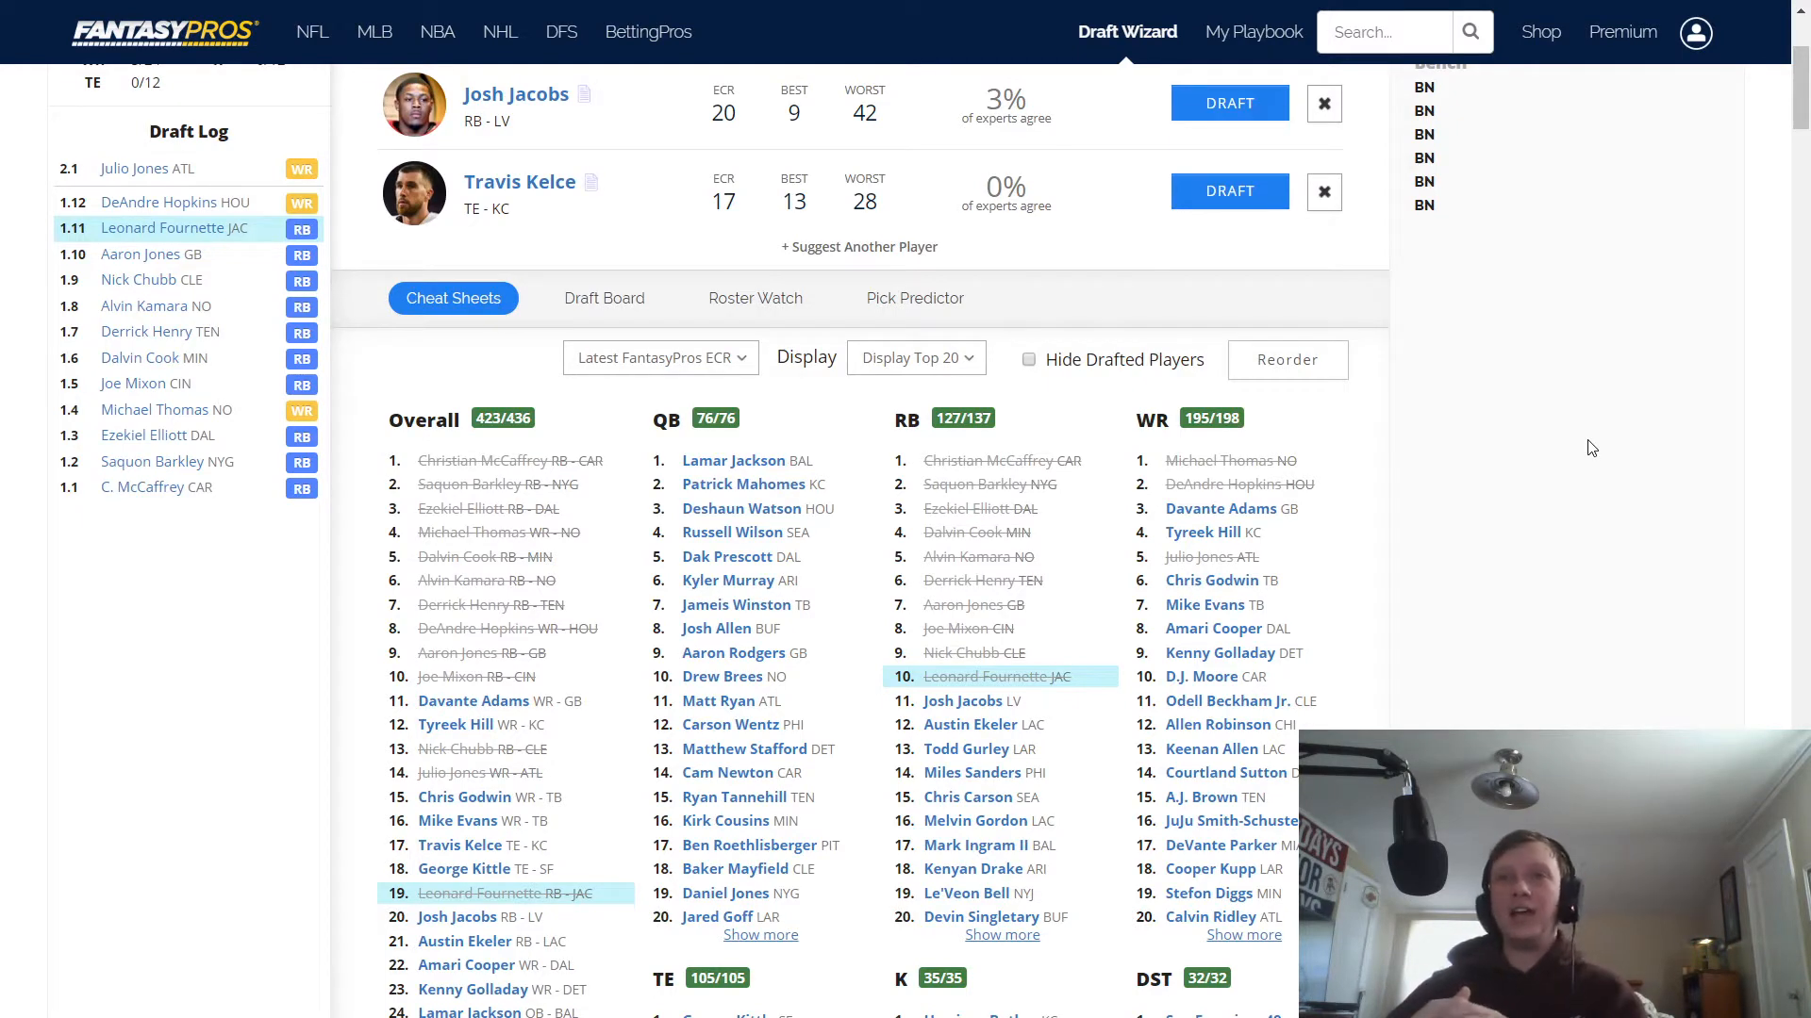
{"action": "scroll", "coordinate": [1548, 295], "scroll_direction": "up", "scroll_amount": 3}
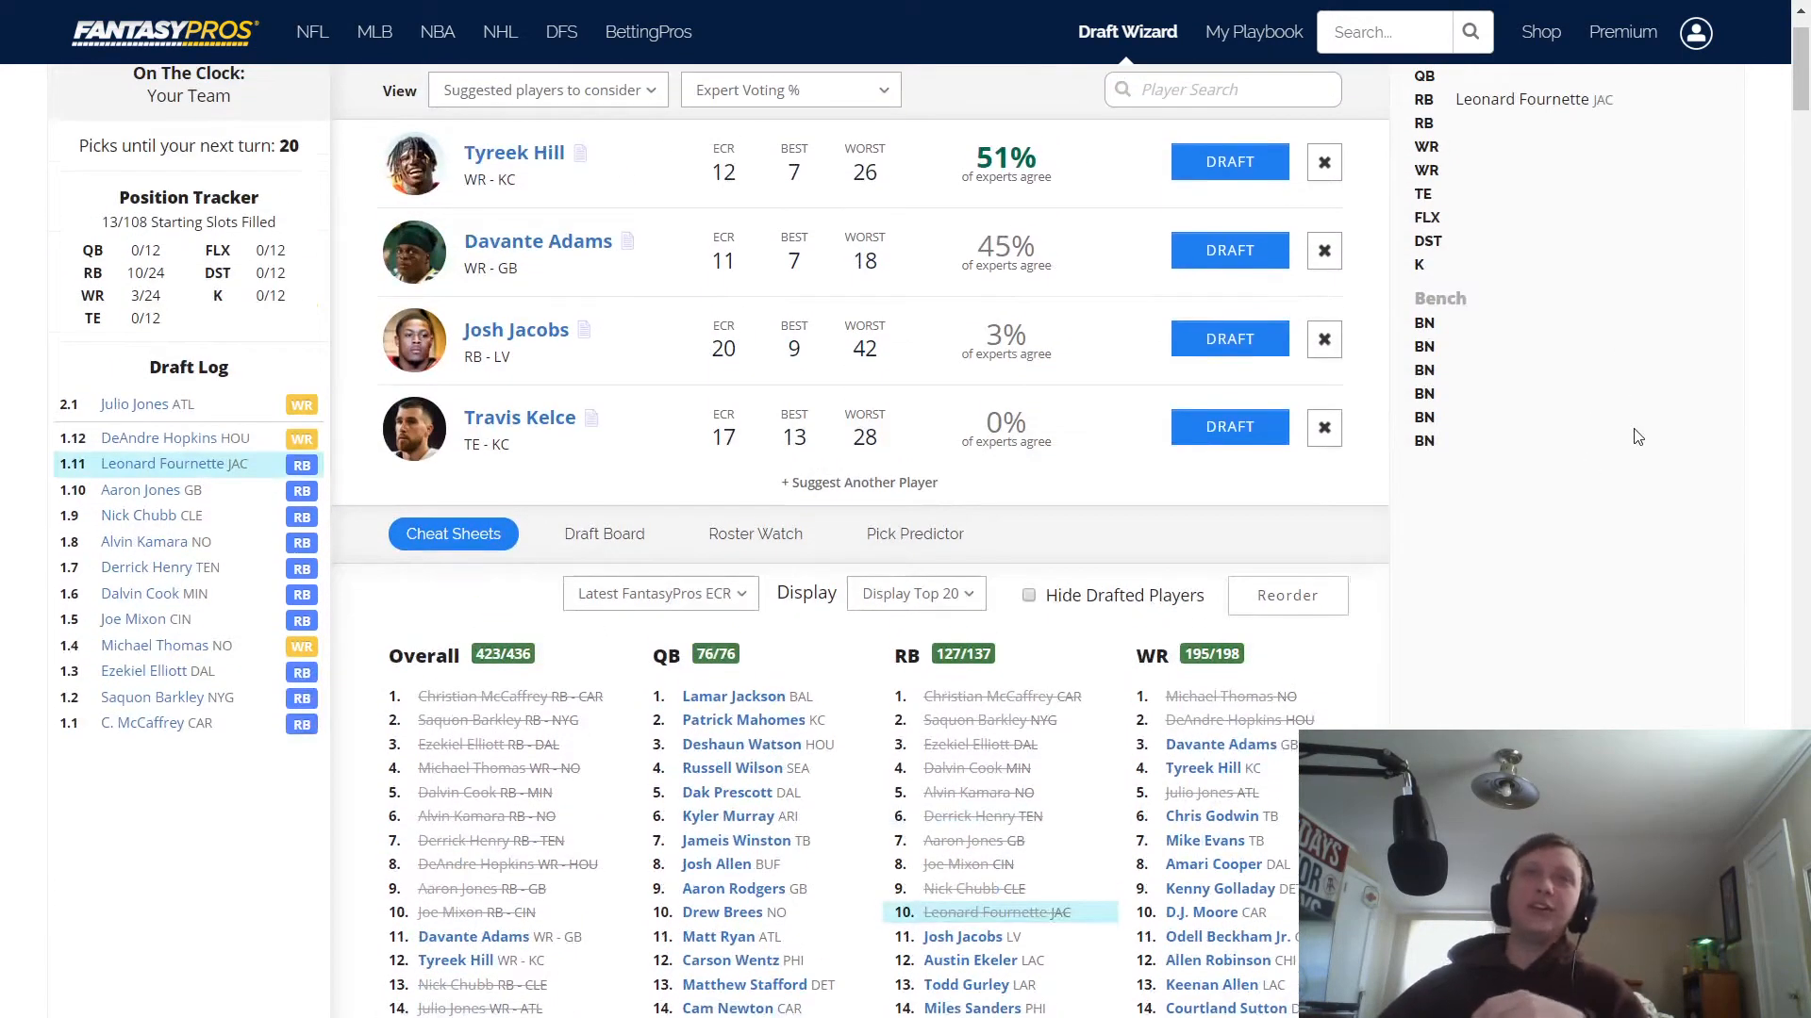
{"action": "left_click", "coordinate": [584, 157]}
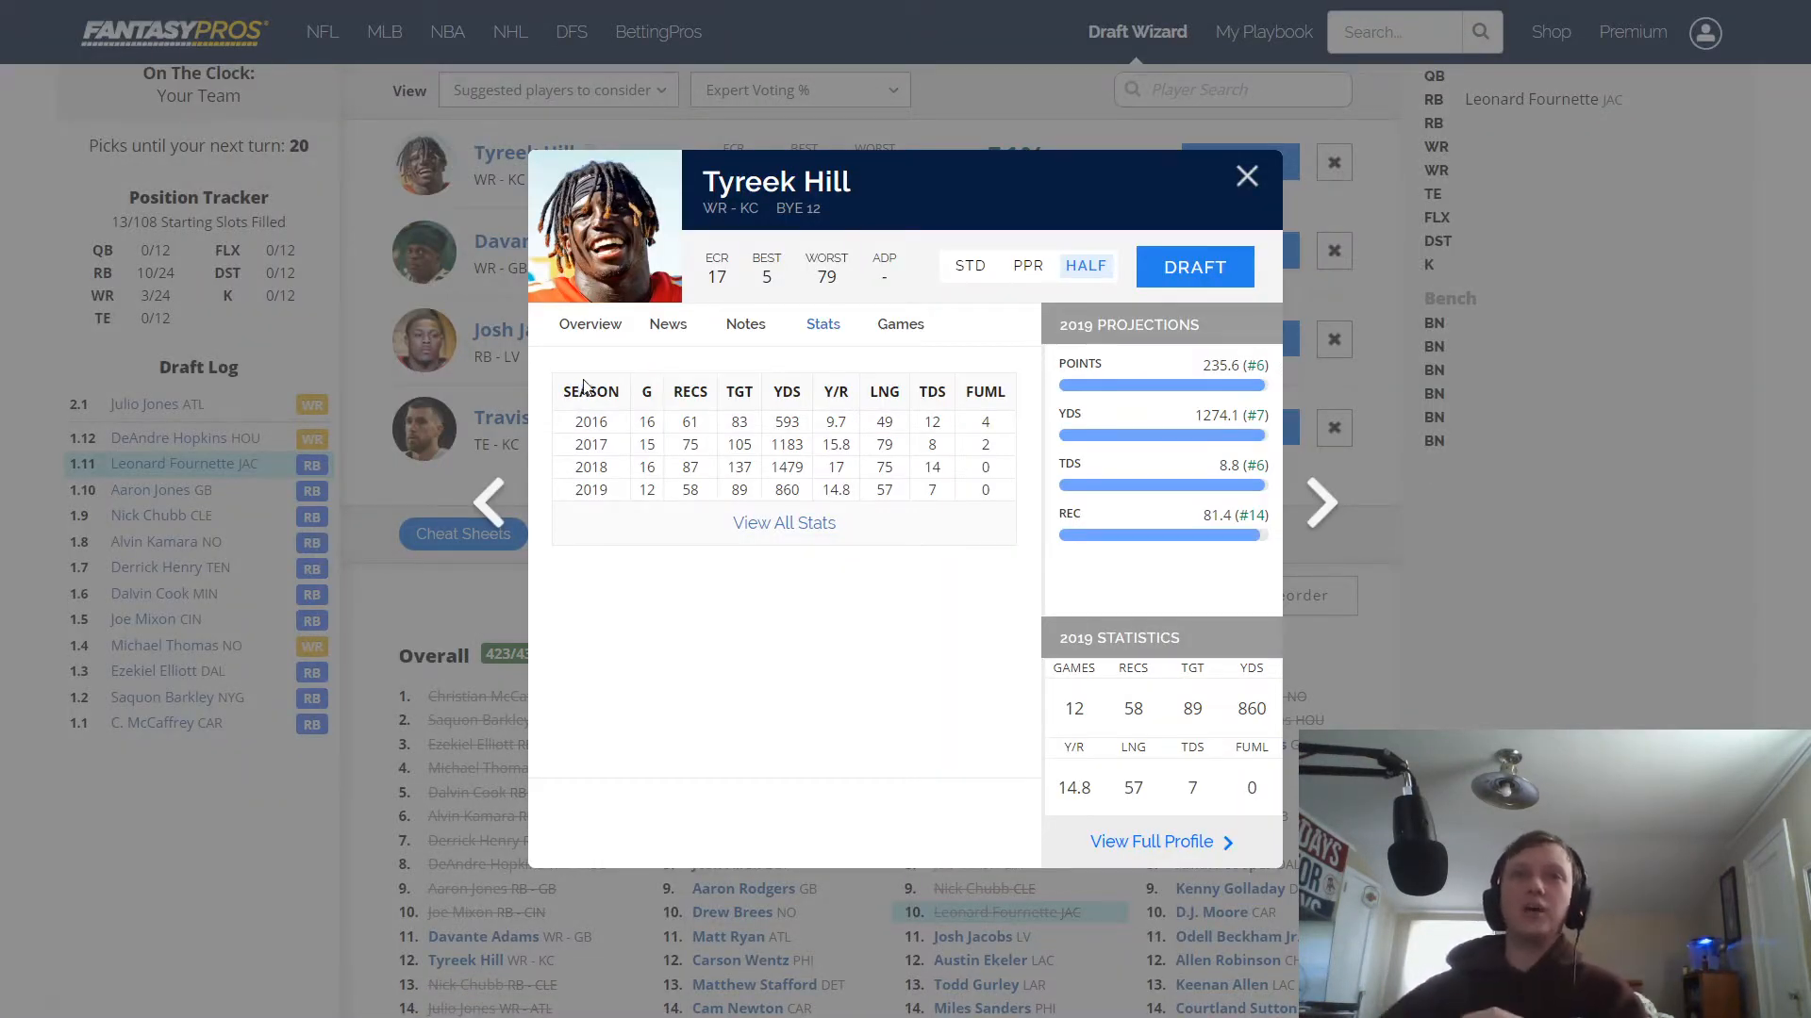
{"action": "key", "text": "Escape"}
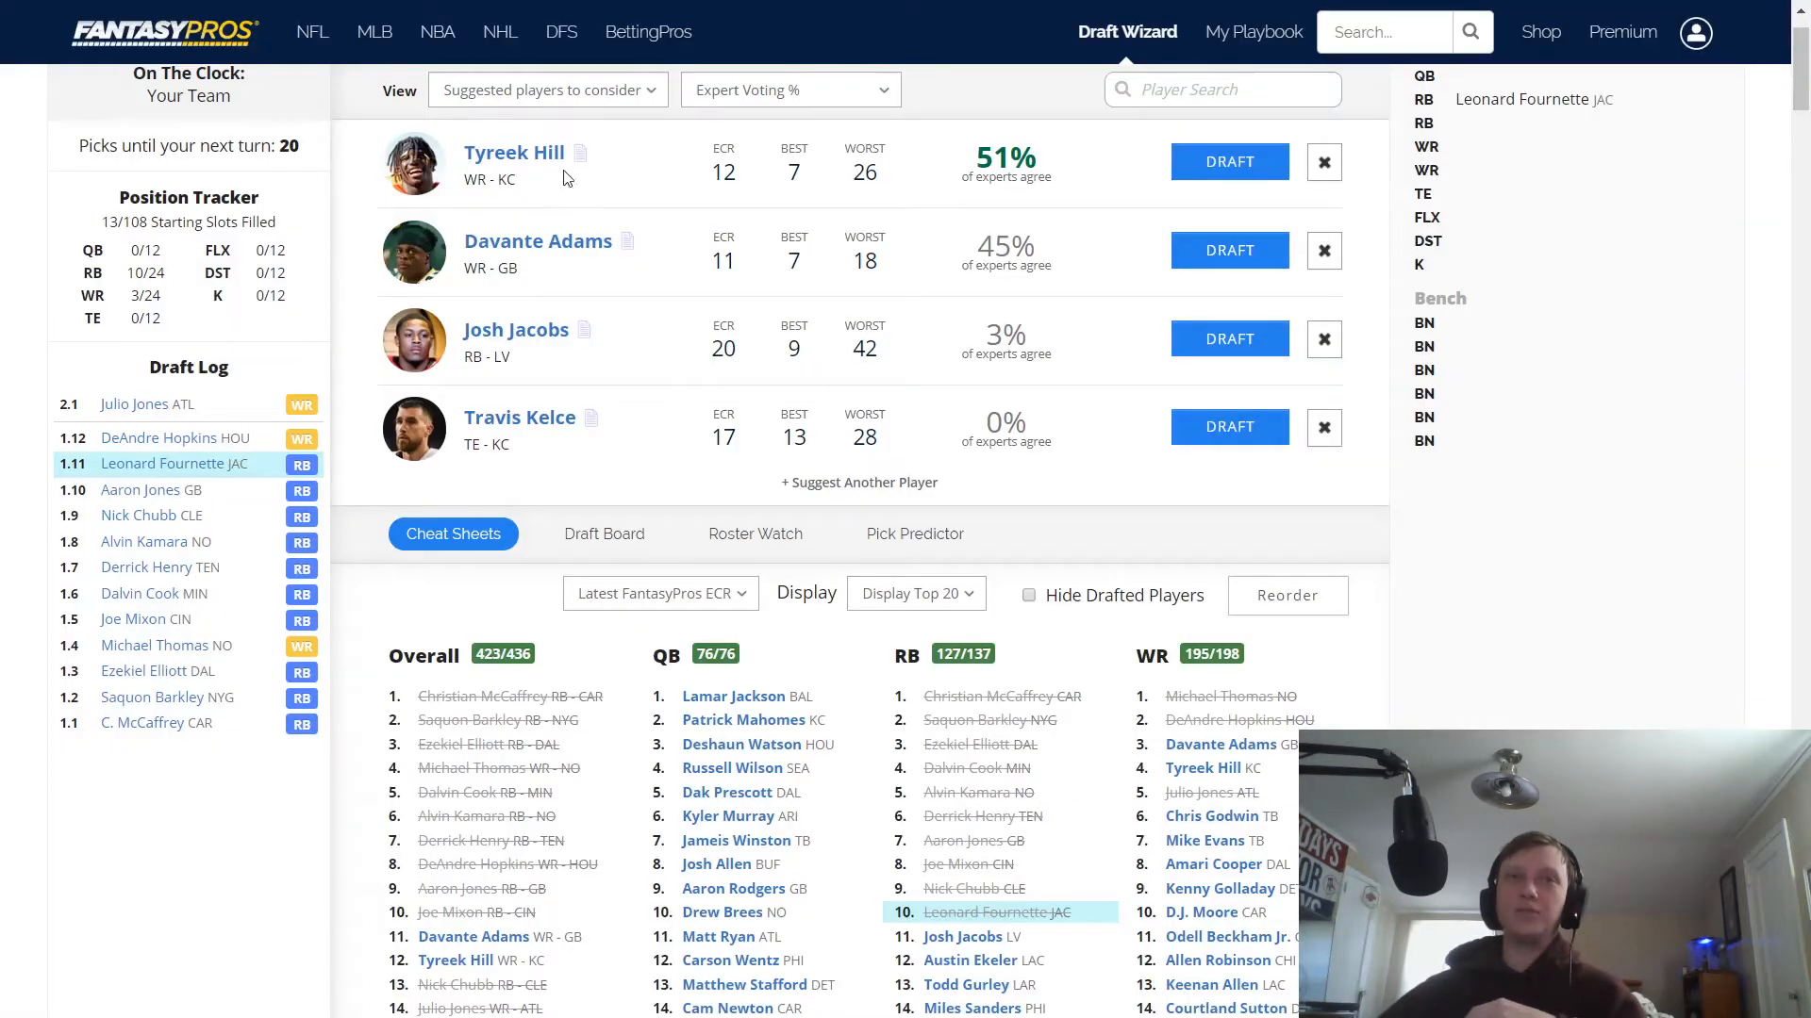
{"action": "left_click", "coordinate": [626, 243]}
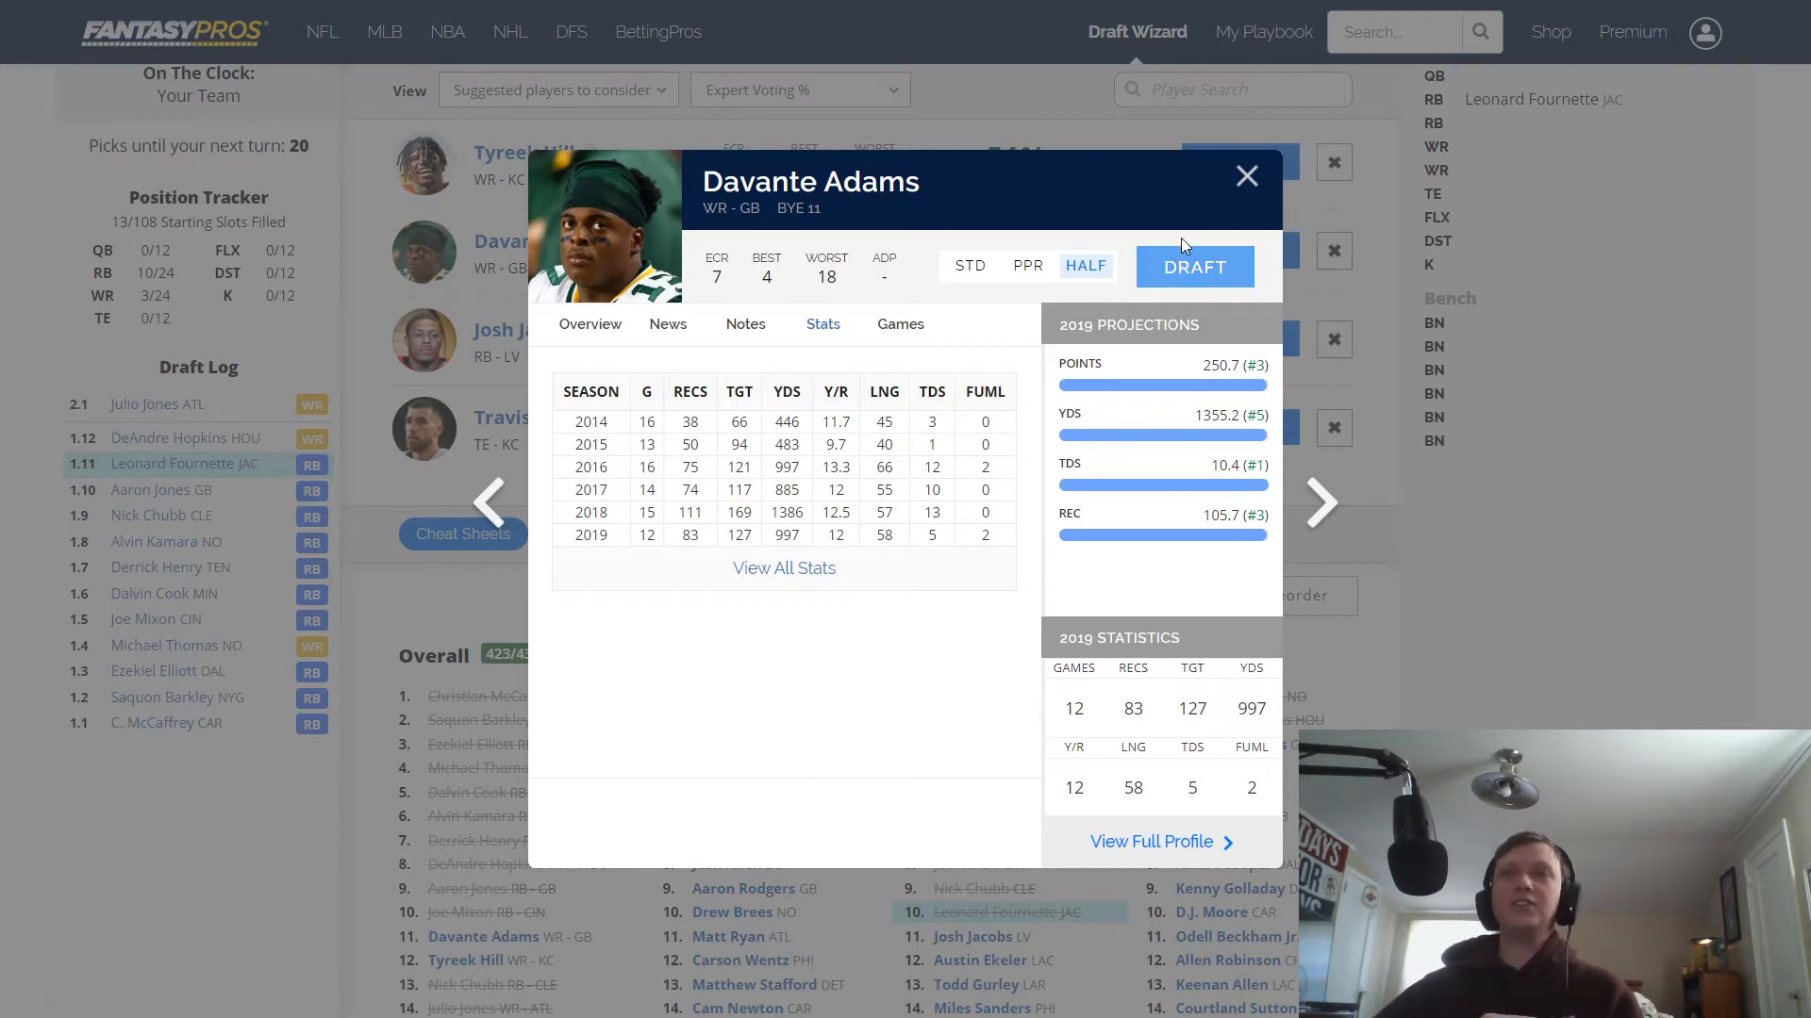
{"action": "left_click", "coordinate": [1188, 269]}
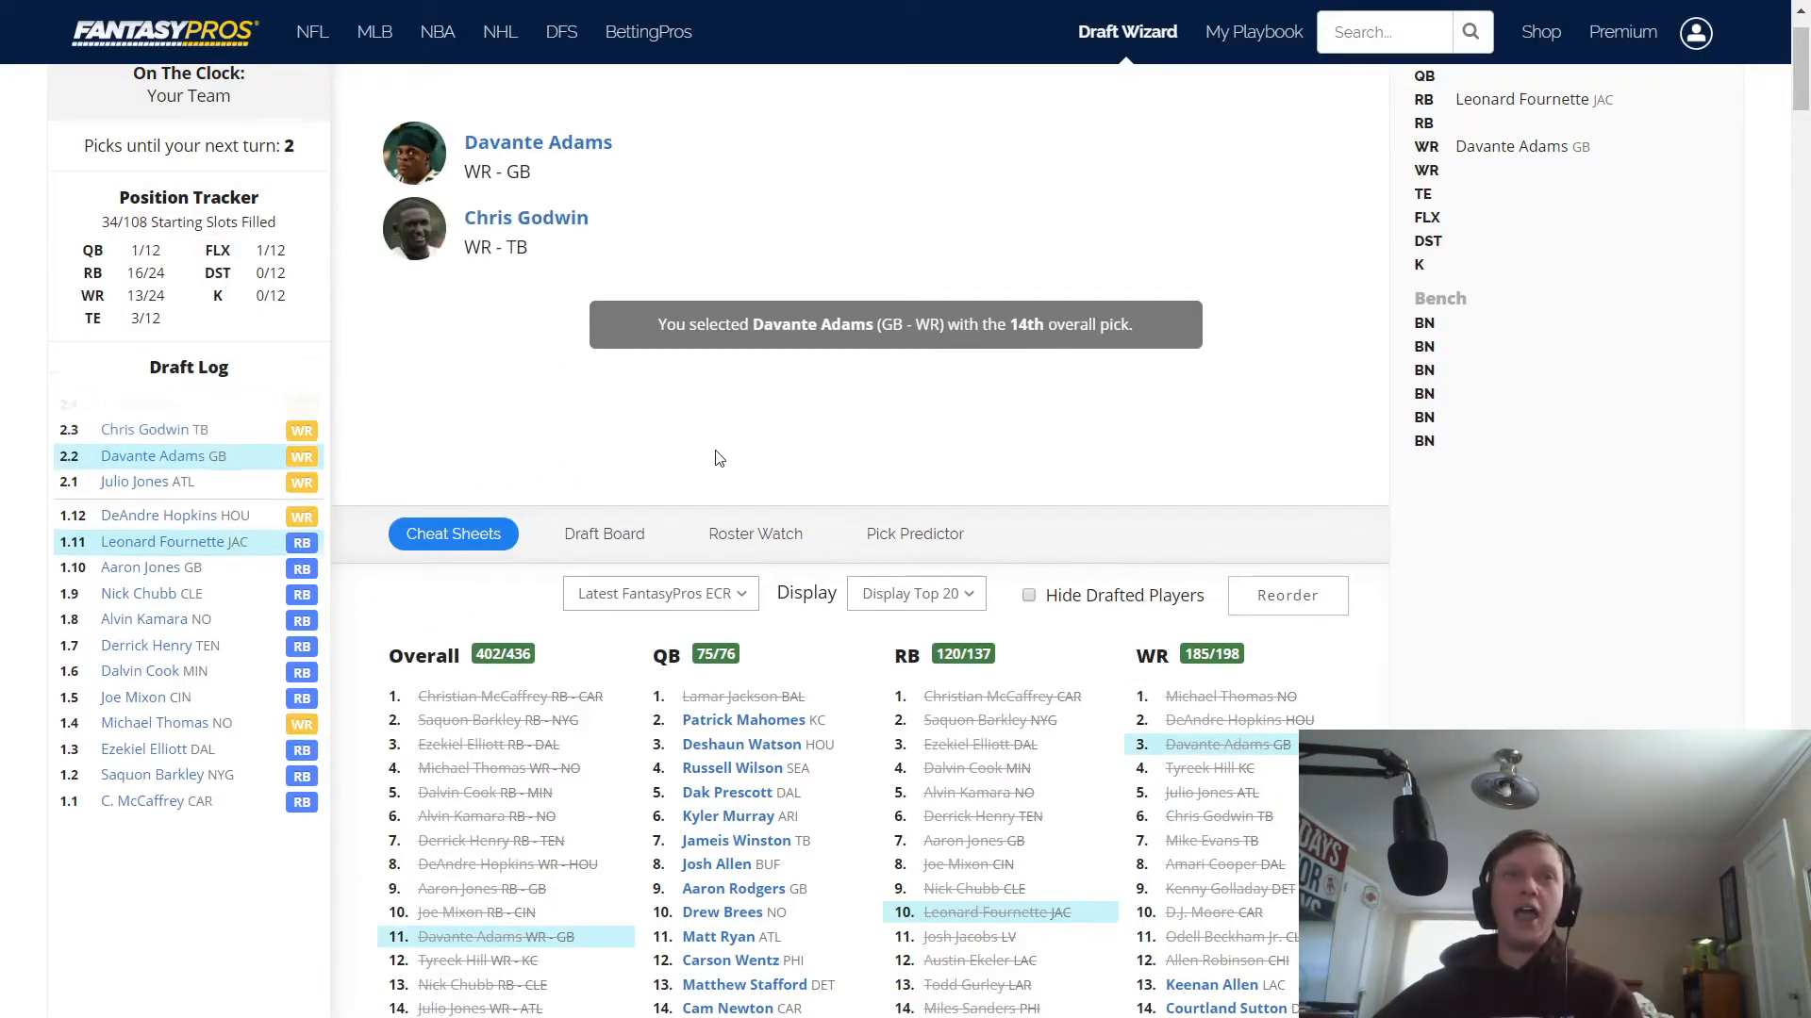
Review the draft board through round three and expand the running back cheat sheet beyond its top 20.
{"action": "left_click", "coordinate": [657, 550]}
{"action": "scroll", "coordinate": [1151, 667], "scroll_direction": "down", "scroll_amount": 3}
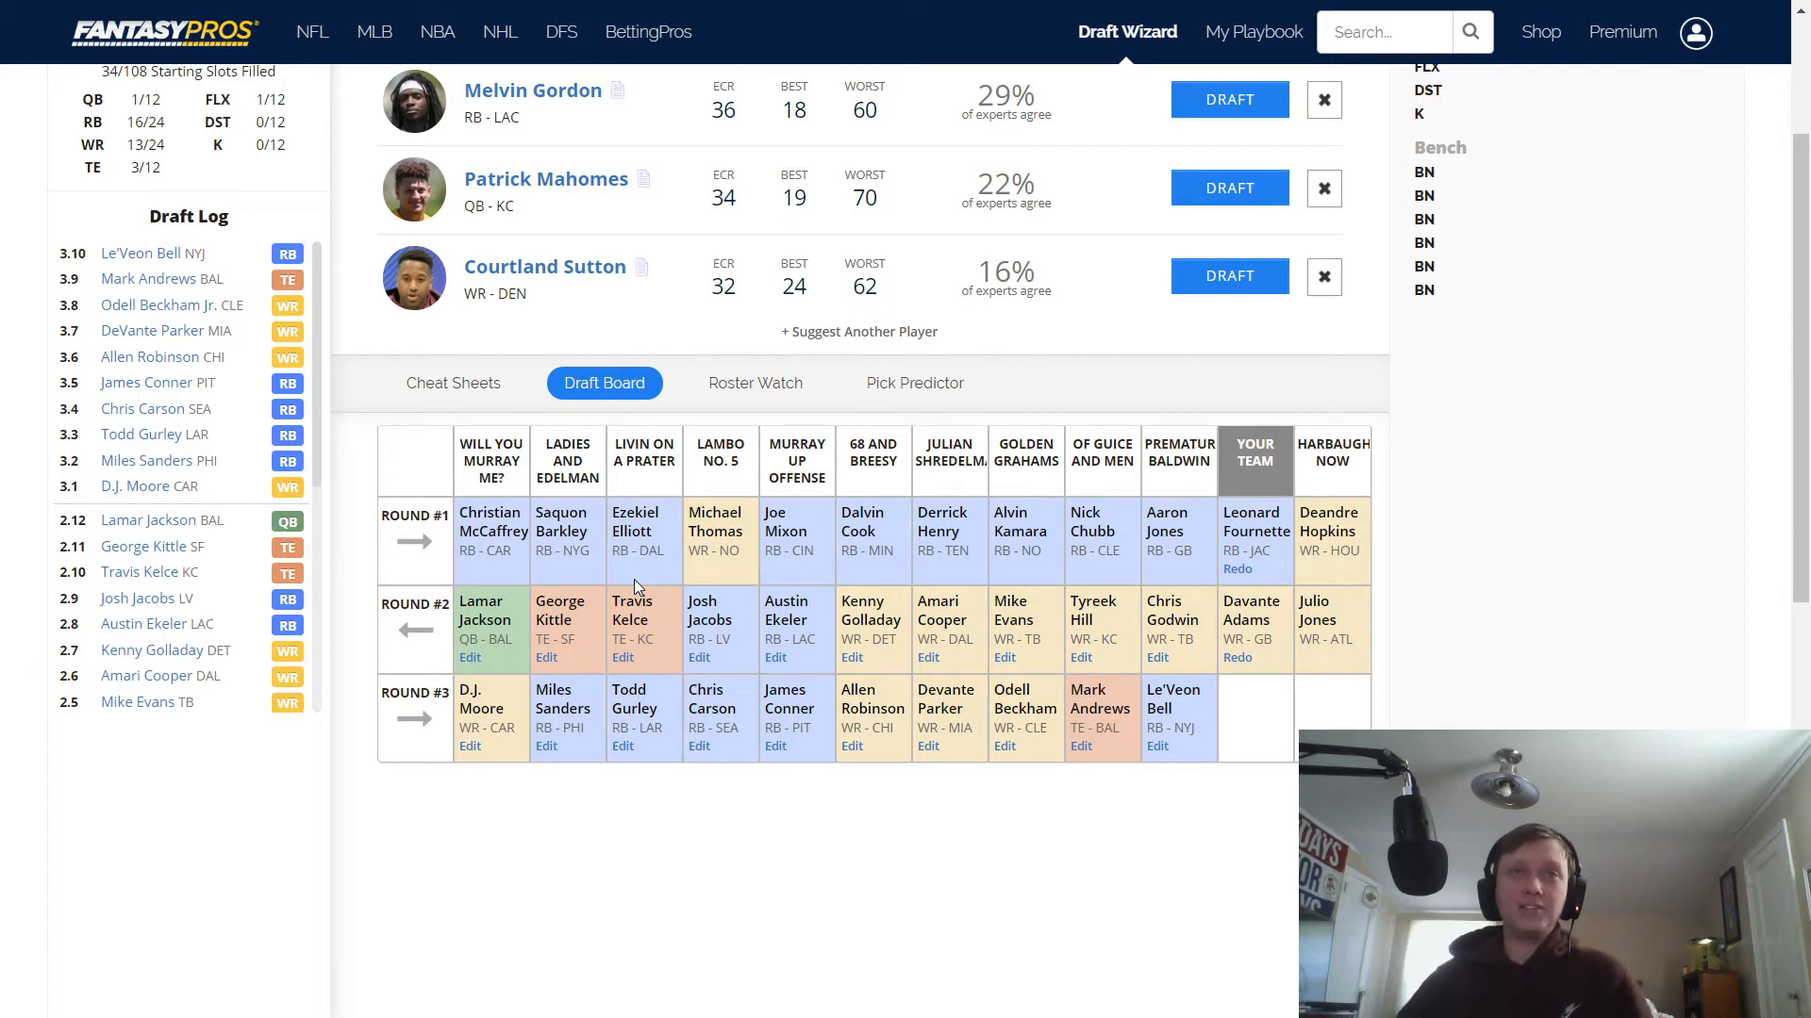
{"action": "left_click", "coordinate": [396, 384]}
{"action": "scroll", "coordinate": [1320, 697], "scroll_direction": "up", "scroll_amount": 3}
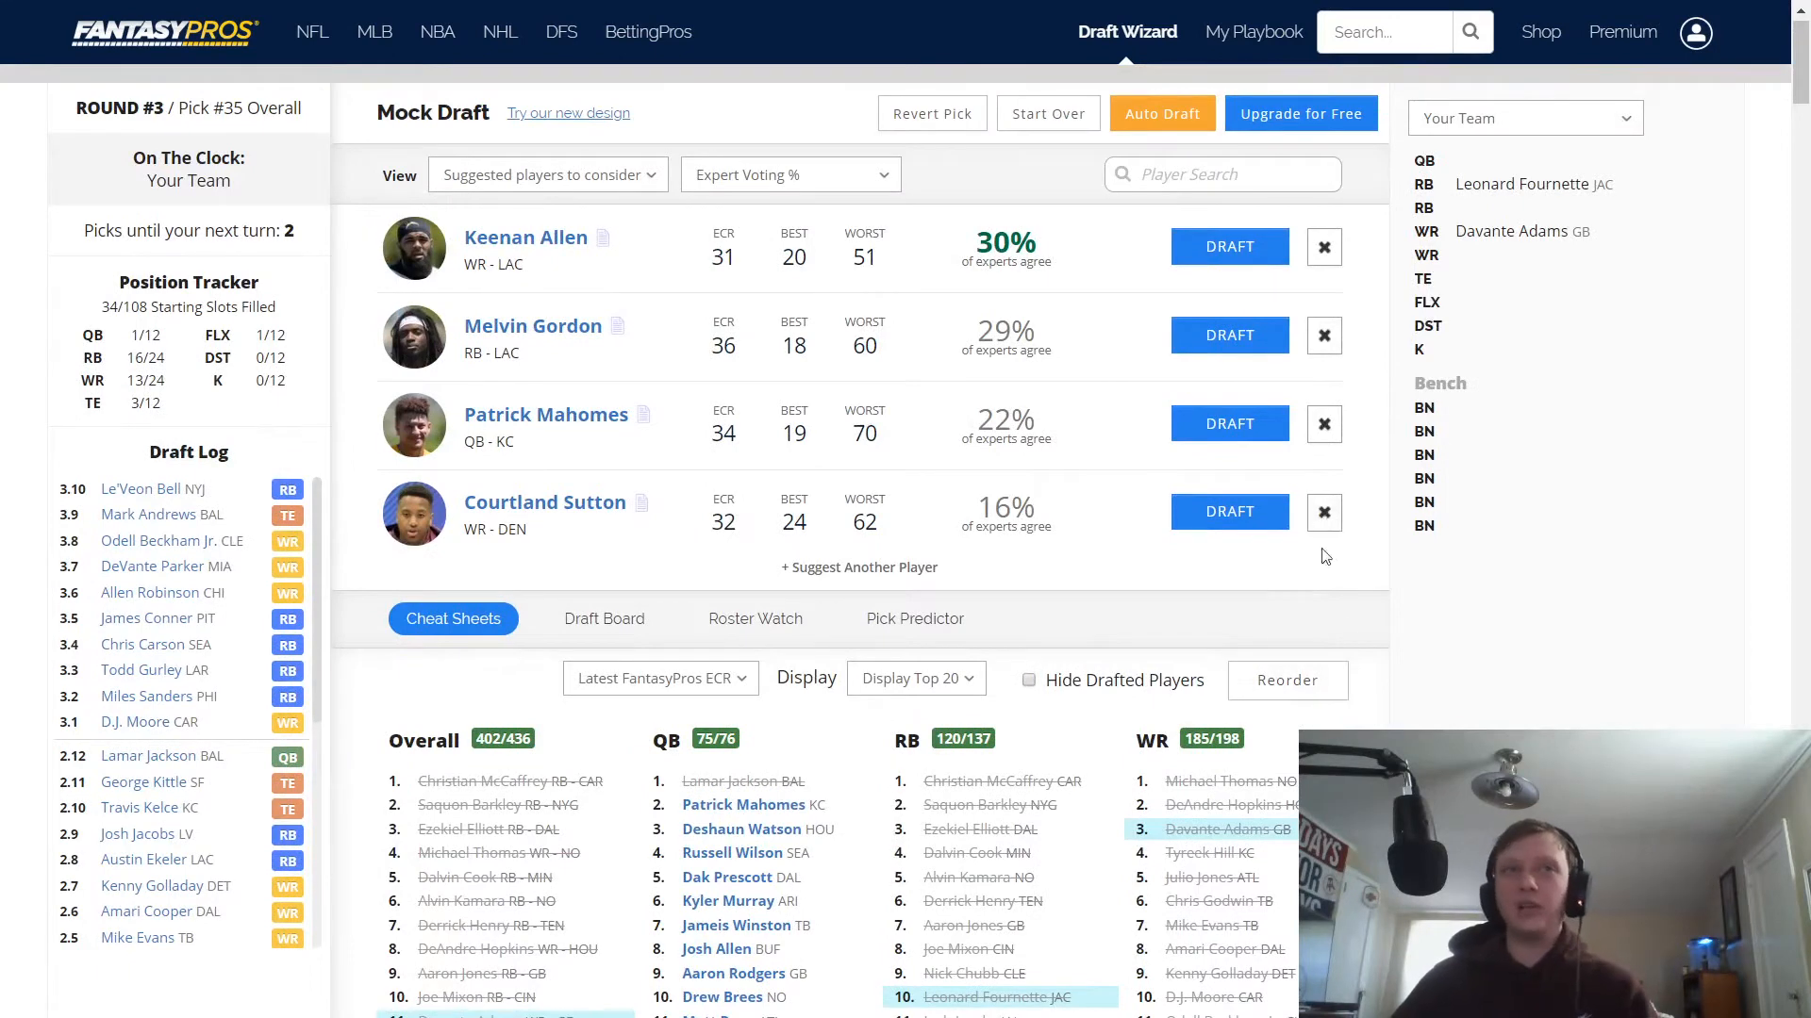
{"action": "scroll", "coordinate": [1436, 626], "scroll_direction": "down", "scroll_amount": 4}
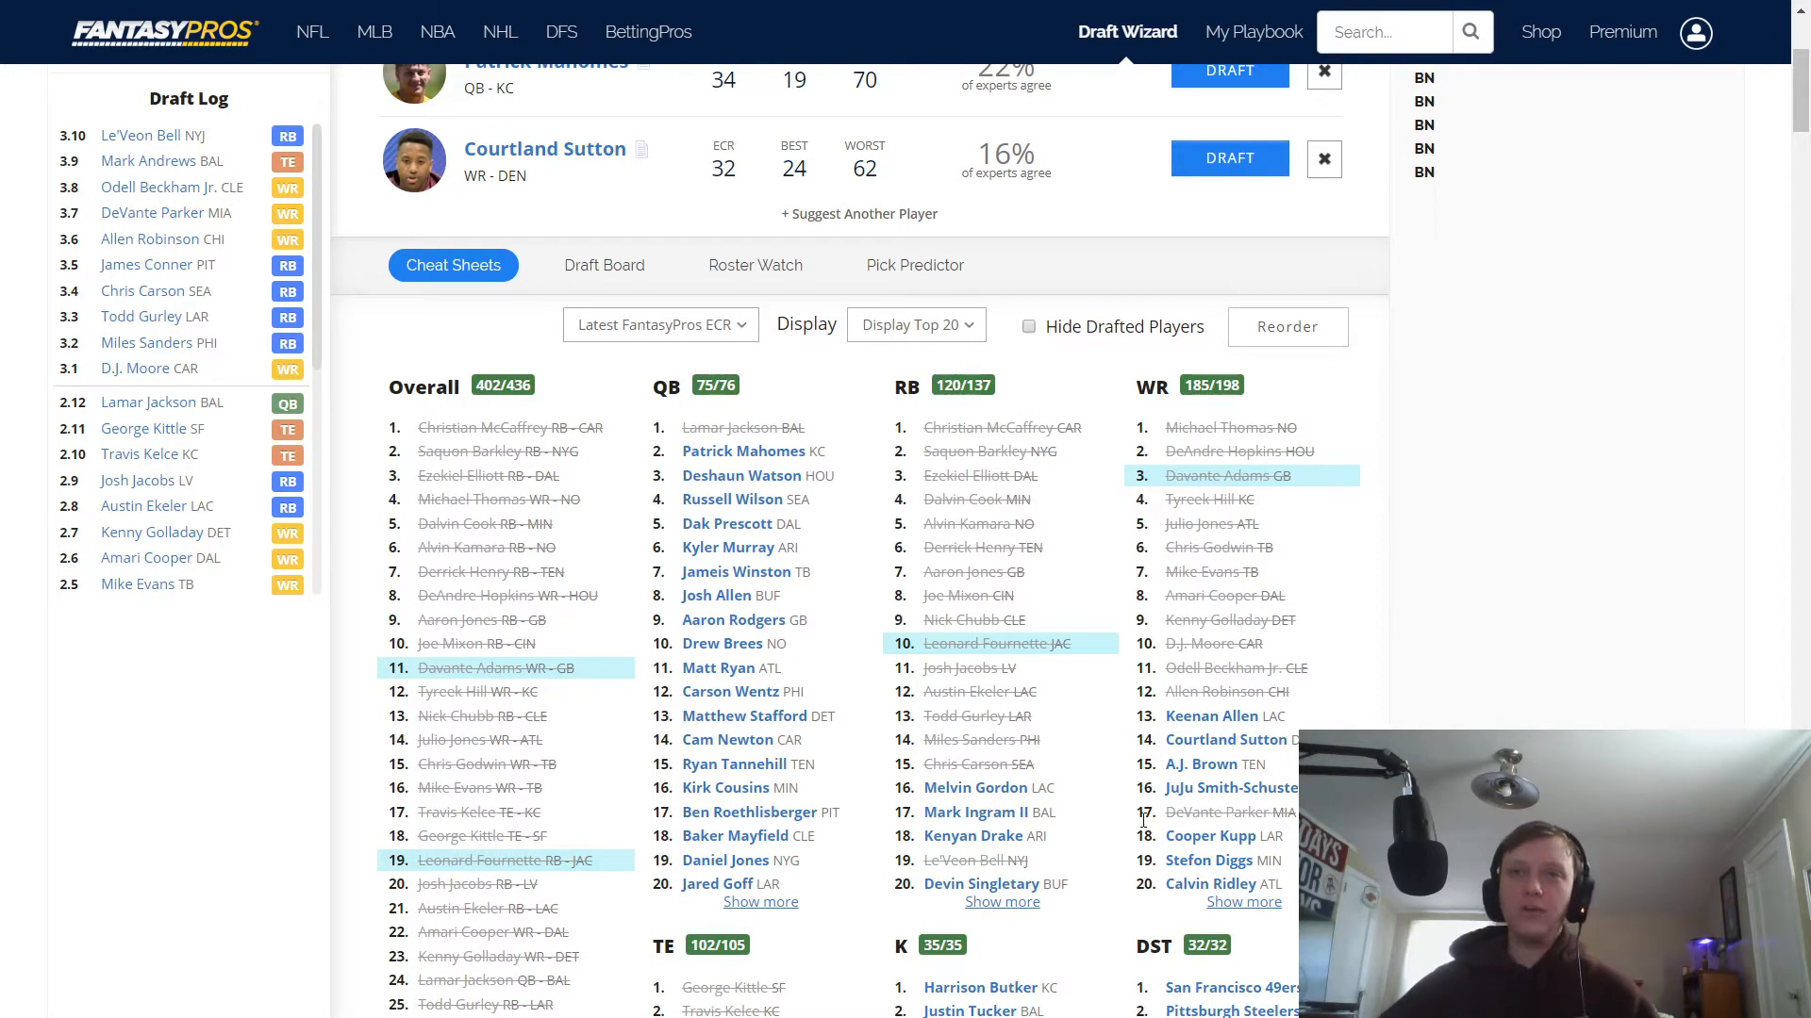
{"action": "left_click", "coordinate": [1000, 903]}
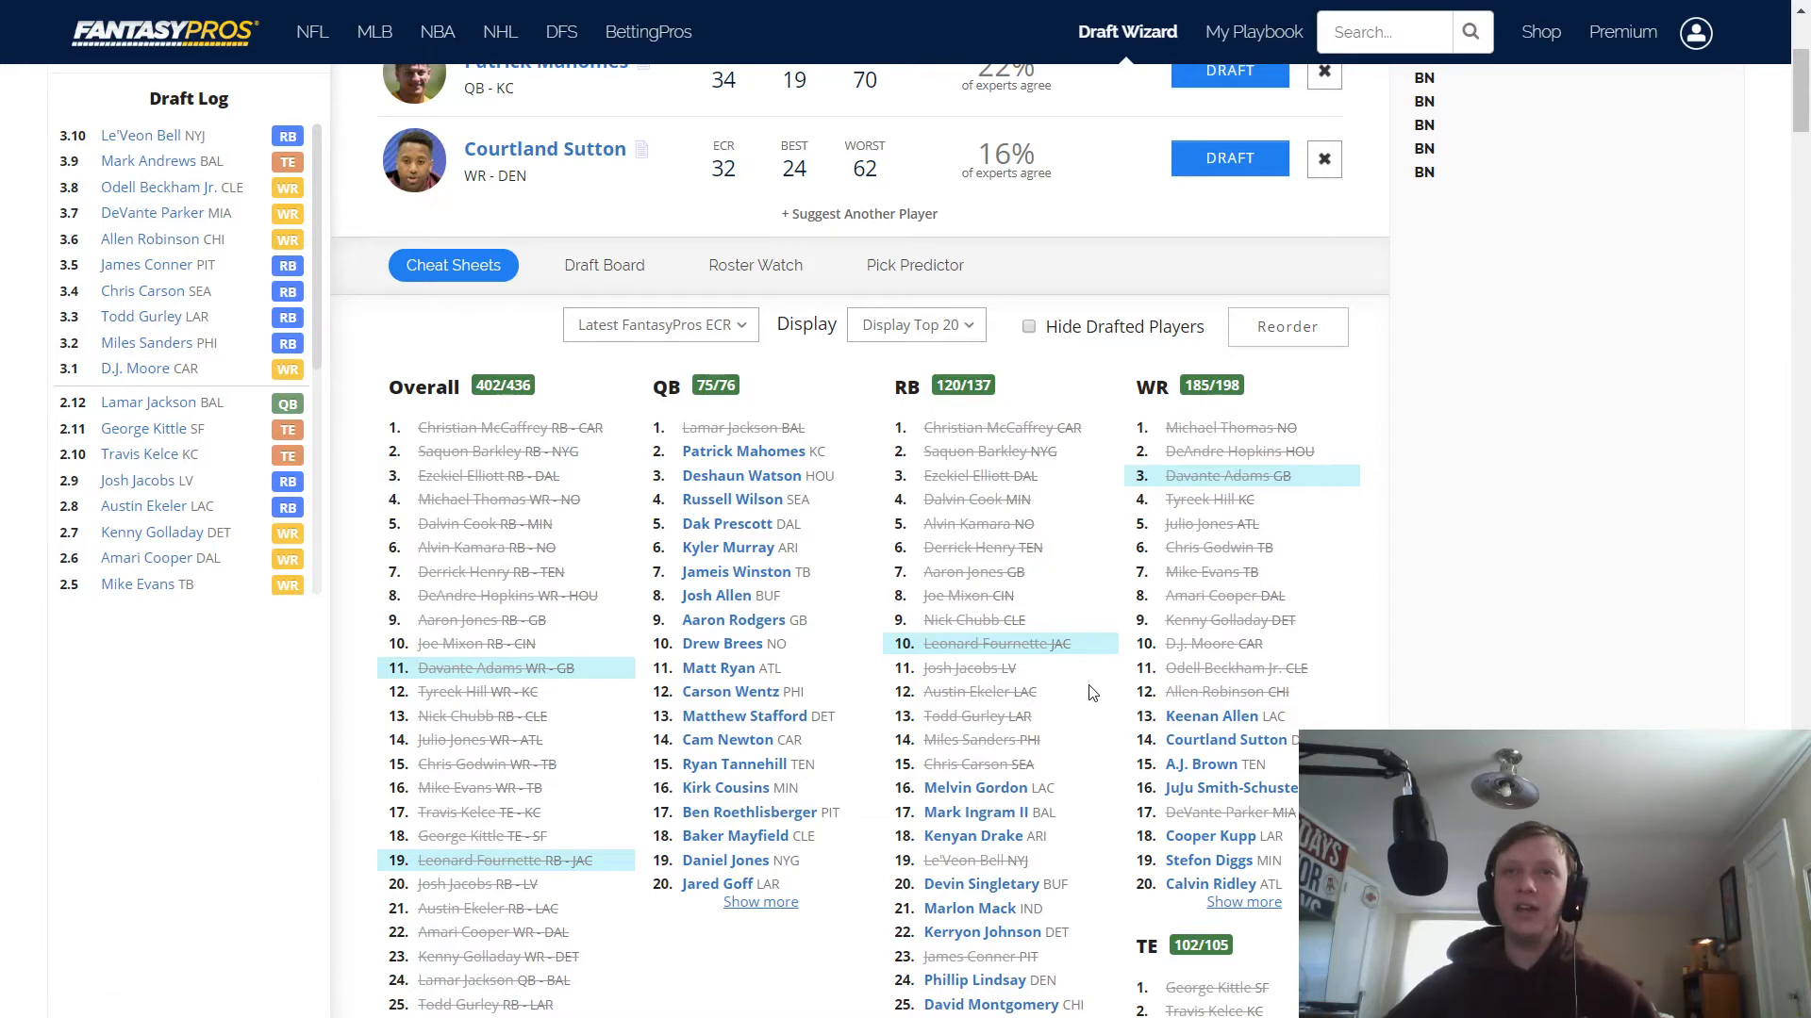
Recheck the draft board, and add Mark Ingram II to the suggested players to review his season stats.
{"action": "scroll", "coordinate": [1038, 698], "scroll_direction": "up", "scroll_amount": 2}
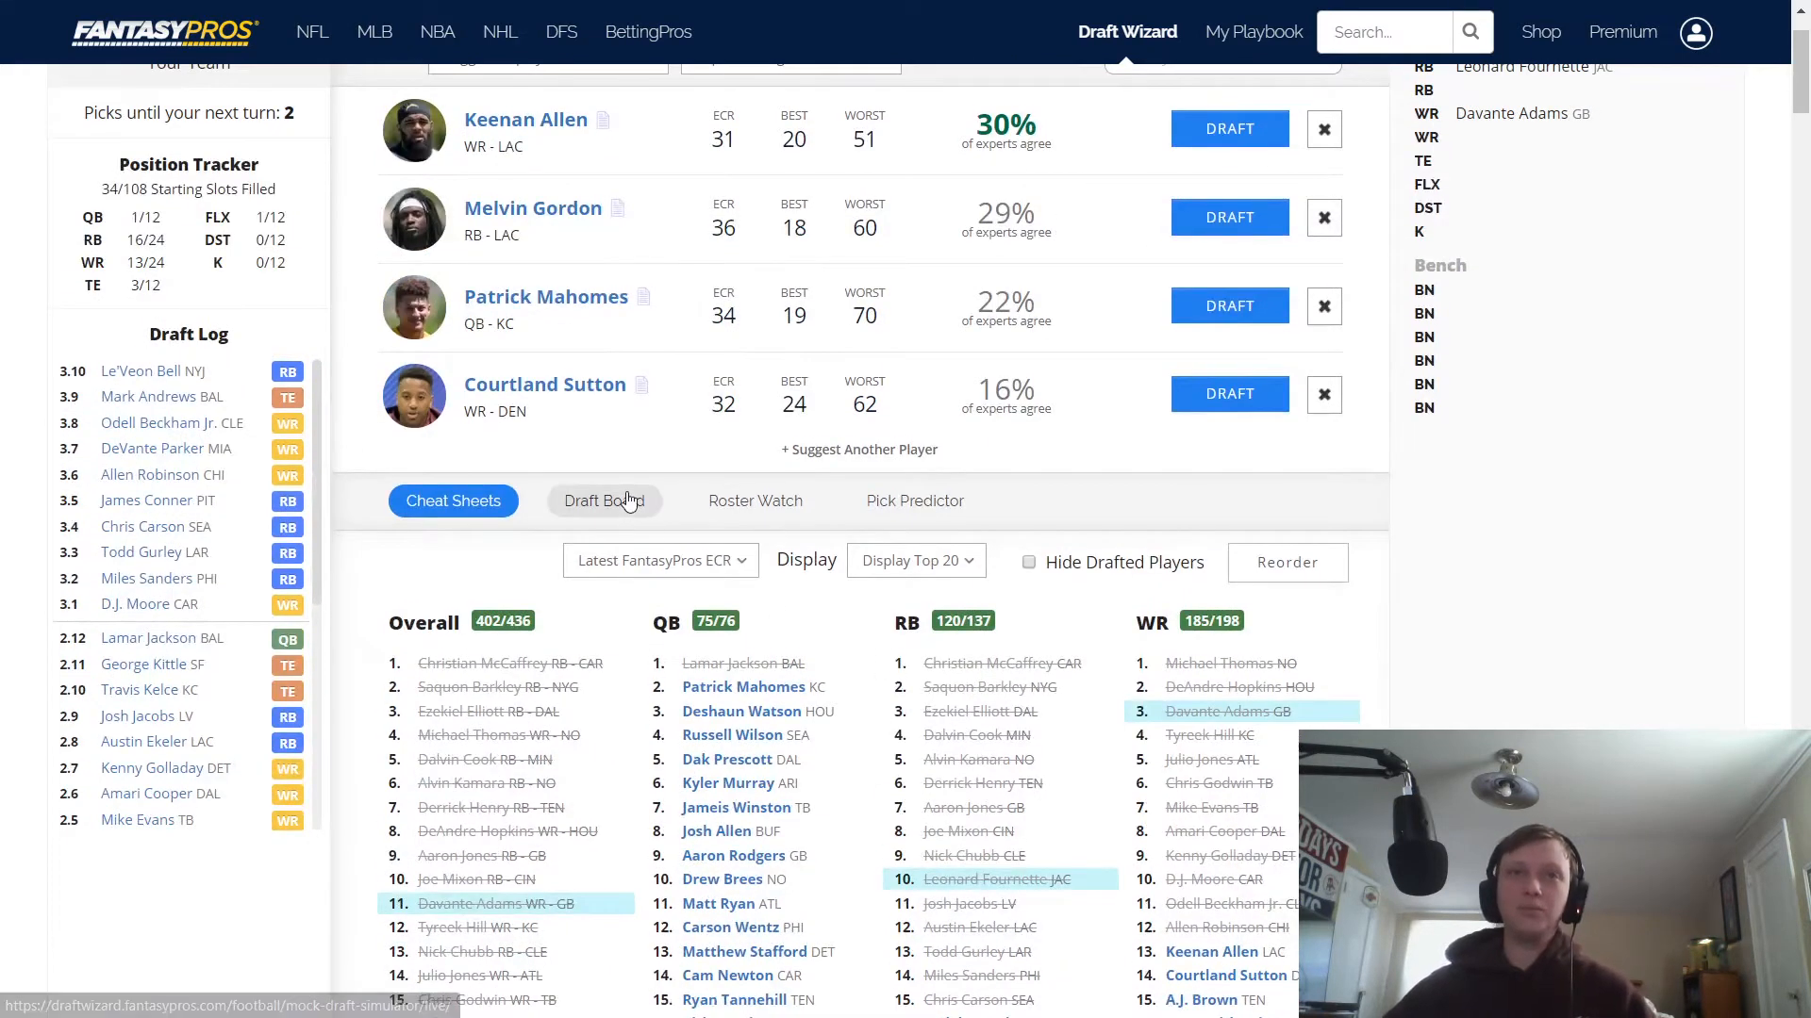
{"action": "left_click", "coordinate": [624, 500]}
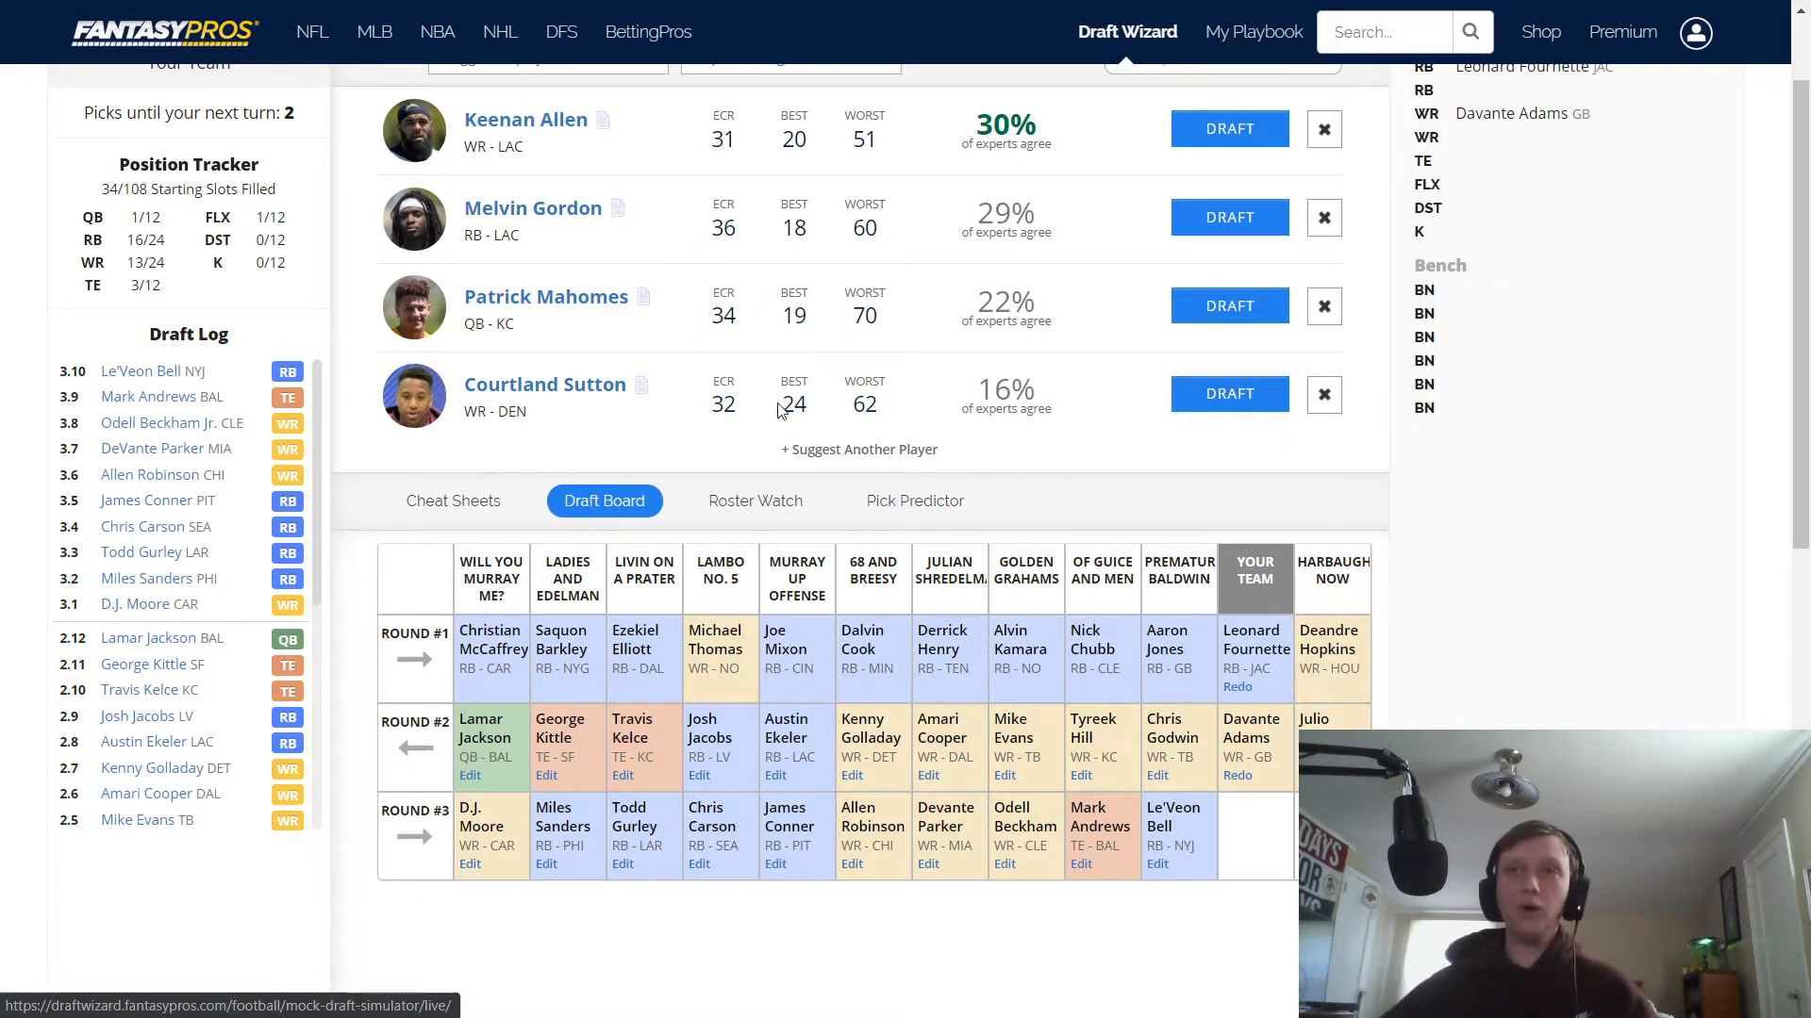
{"action": "scroll", "coordinate": [780, 412], "scroll_direction": "down", "scroll_amount": 2}
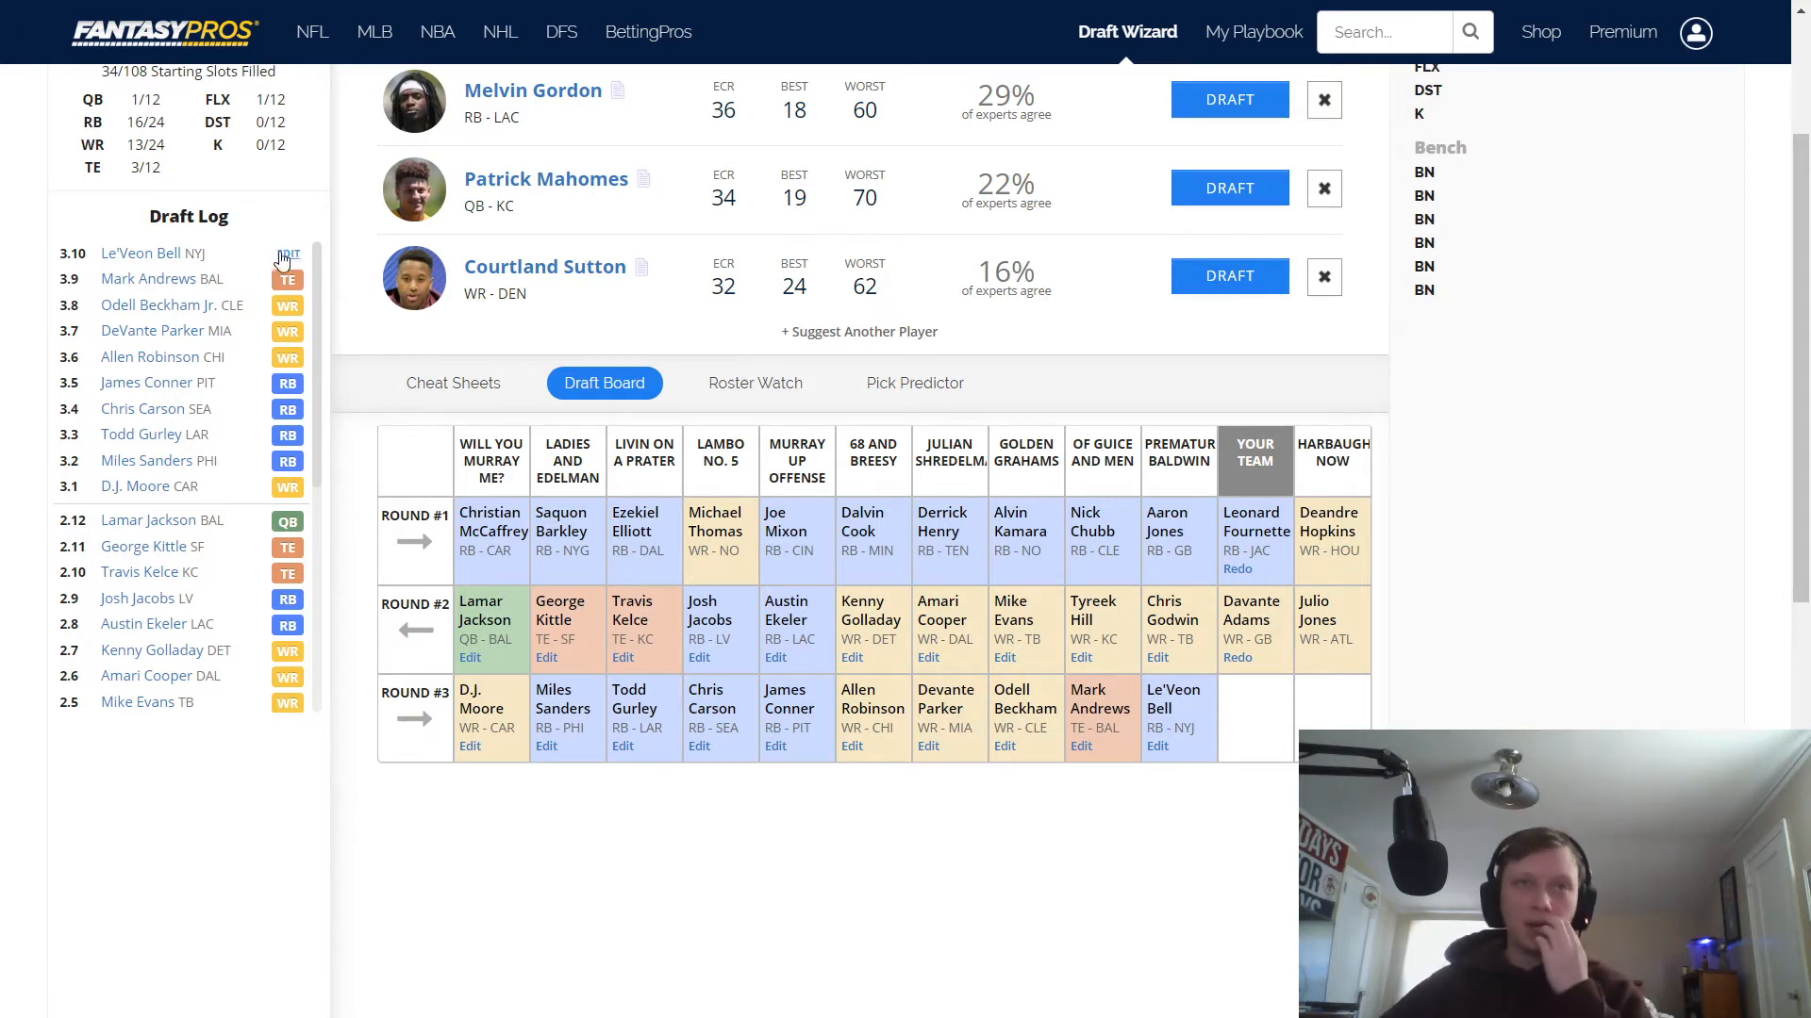
{"action": "left_click", "coordinate": [453, 383]}
{"action": "scroll", "coordinate": [902, 541], "scroll_direction": "down", "scroll_amount": 1}
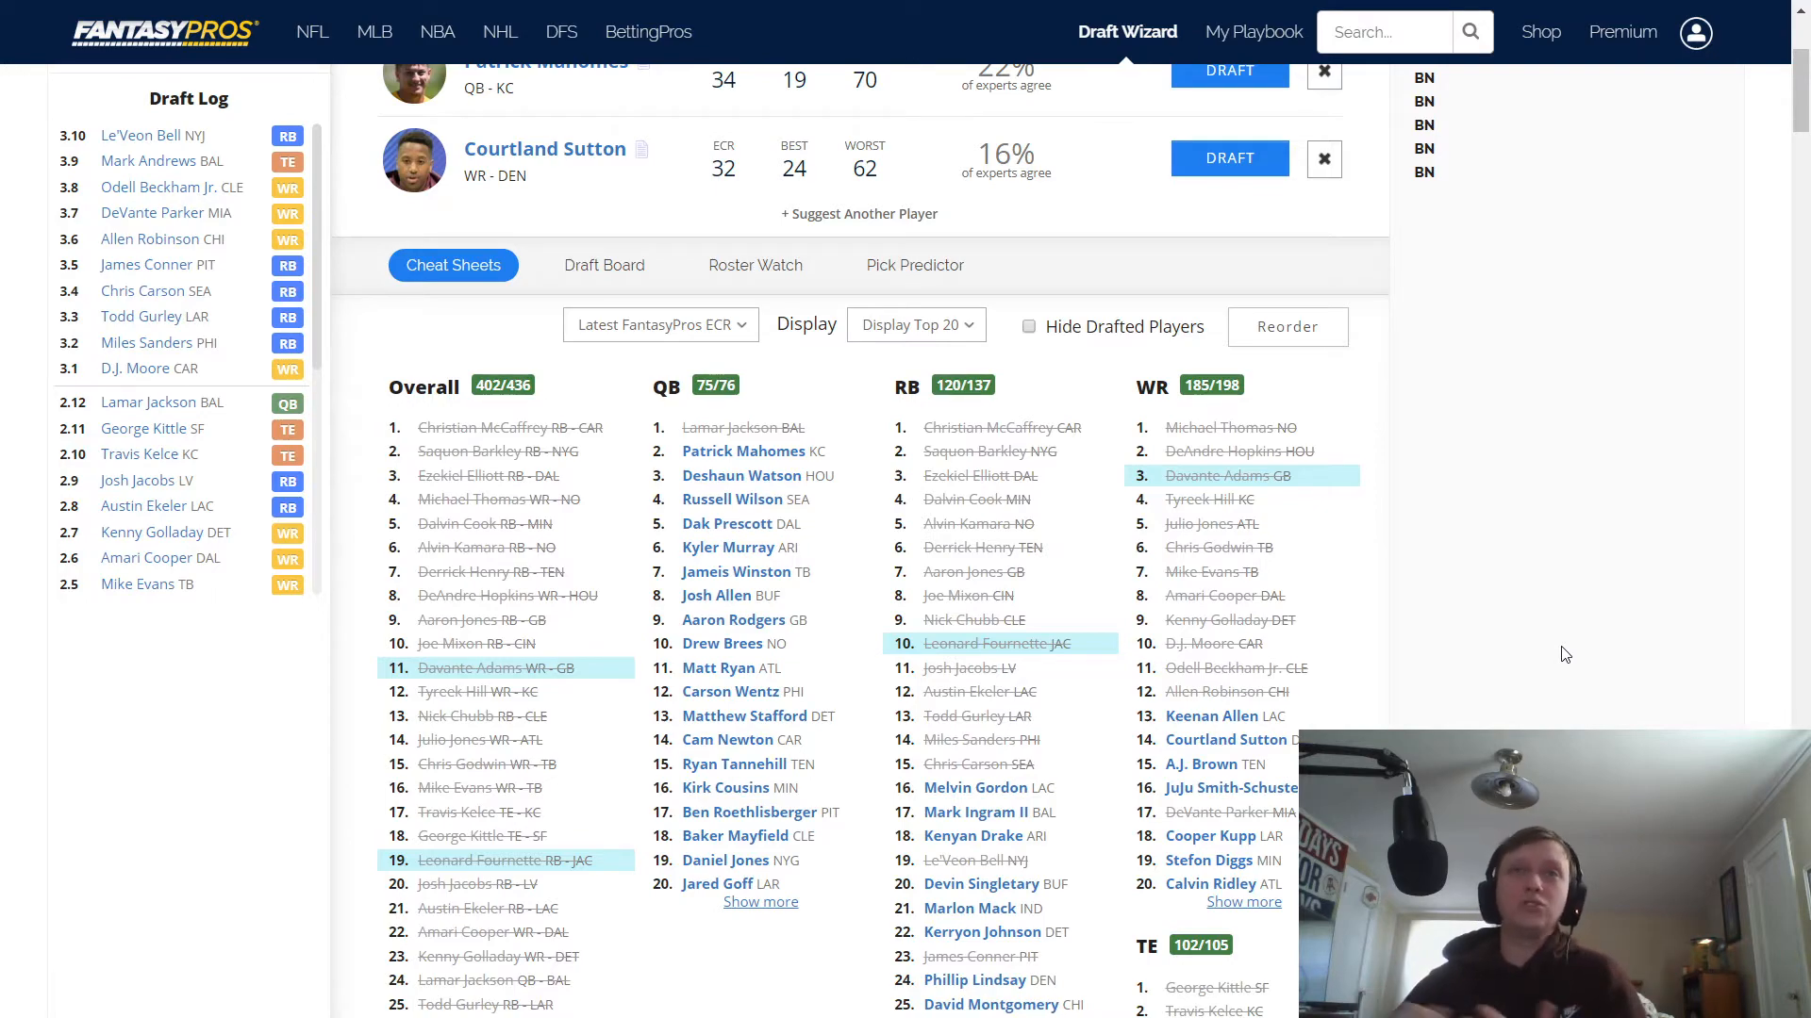
{"action": "scroll", "coordinate": [738, 421], "scroll_direction": "up", "scroll_amount": 4}
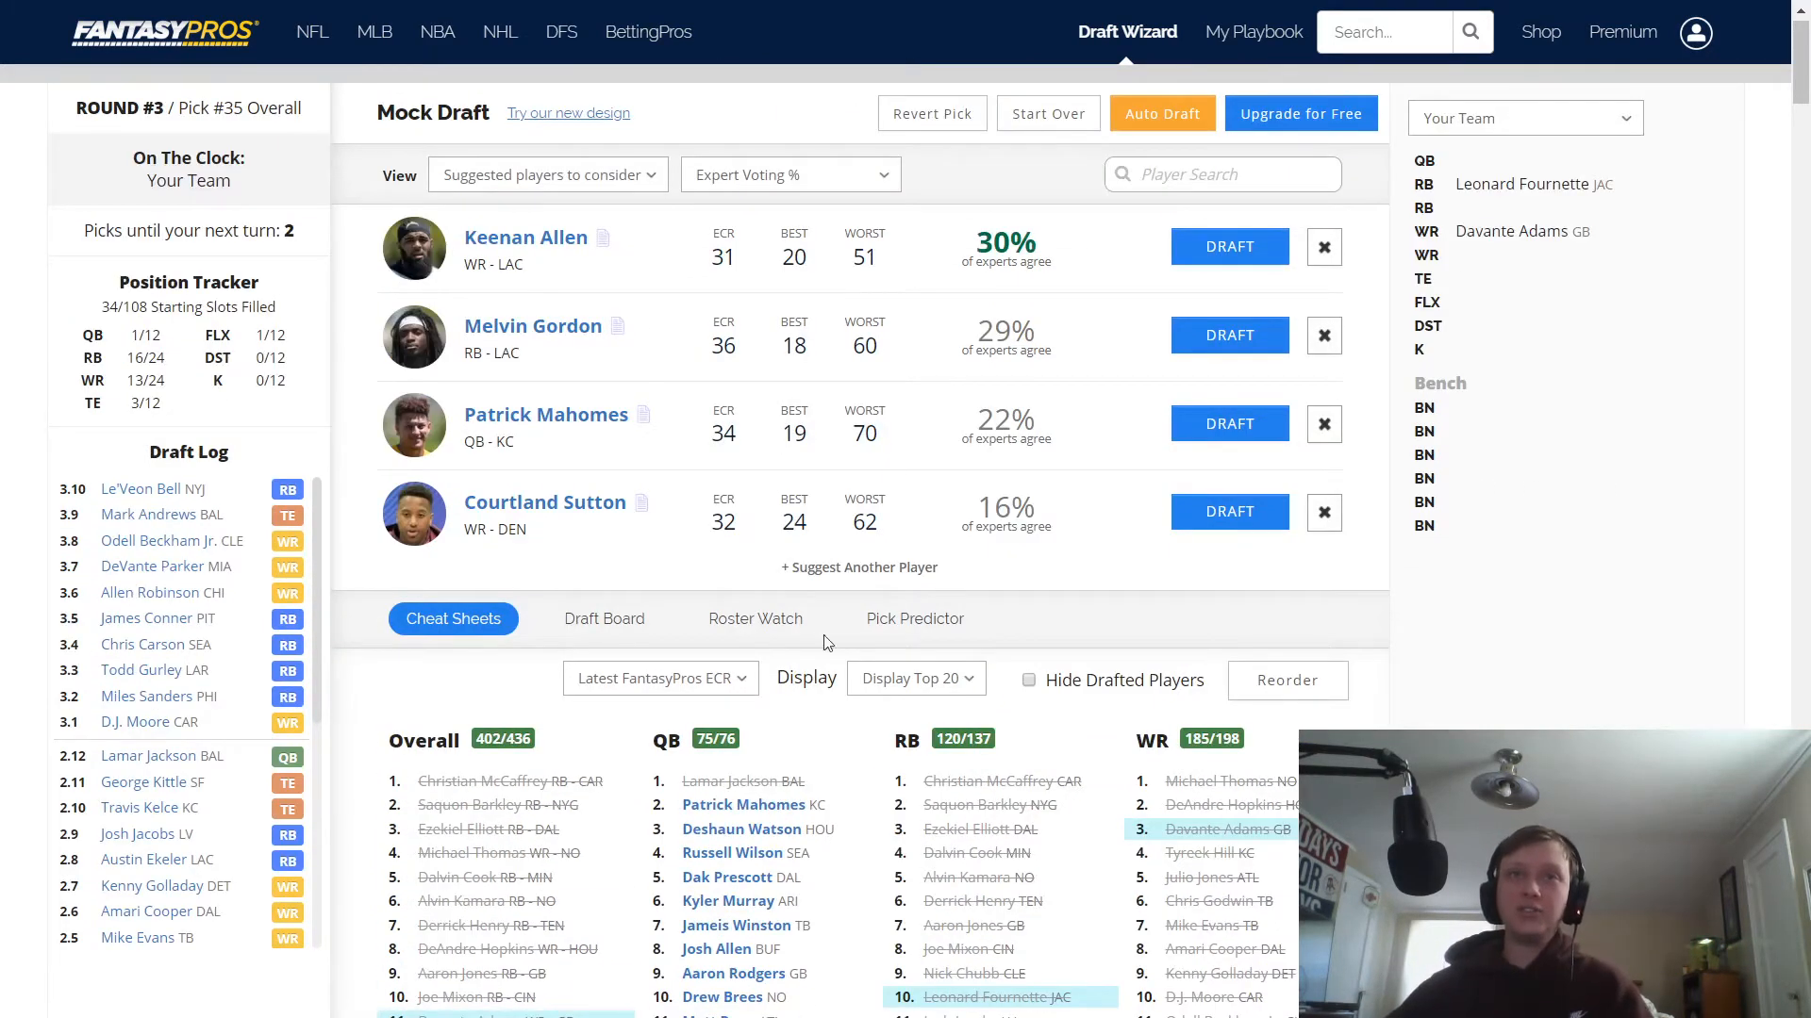
{"action": "scroll", "coordinate": [823, 643], "scroll_direction": "down", "scroll_amount": 3}
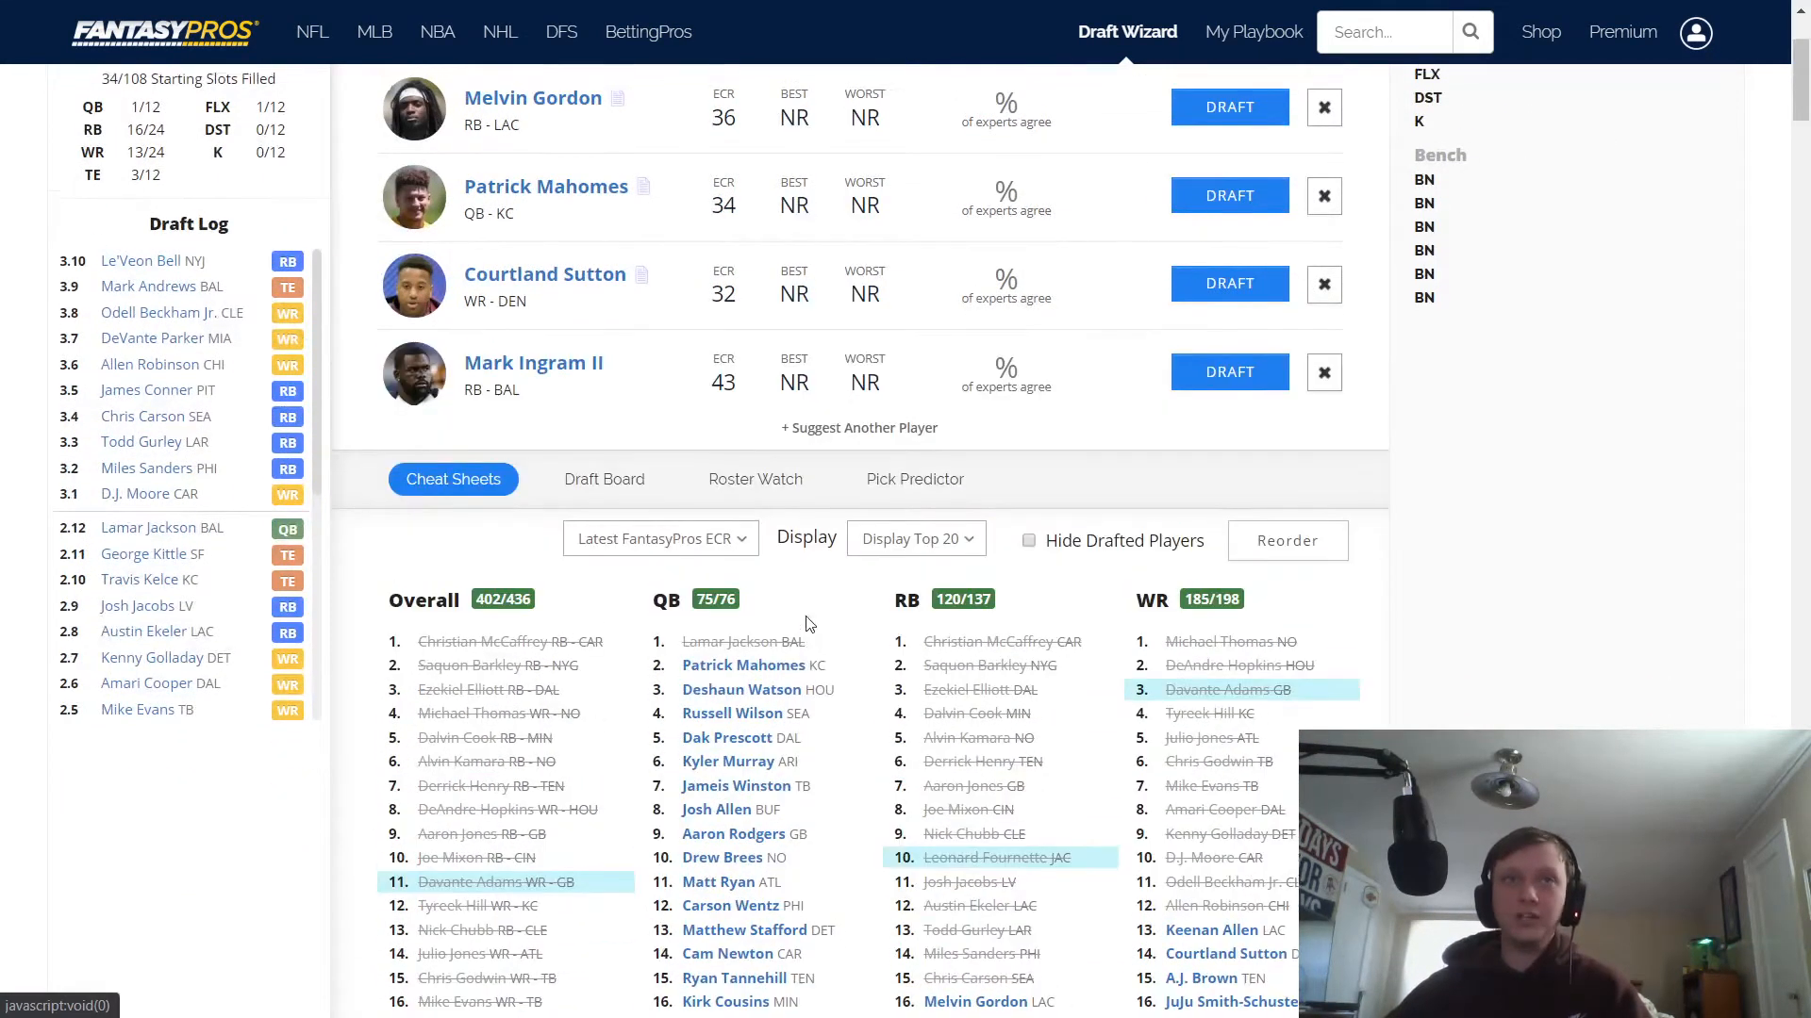
{"action": "scroll", "coordinate": [806, 624], "scroll_direction": "up", "scroll_amount": 3}
{"action": "left_click", "coordinate": [619, 589]}
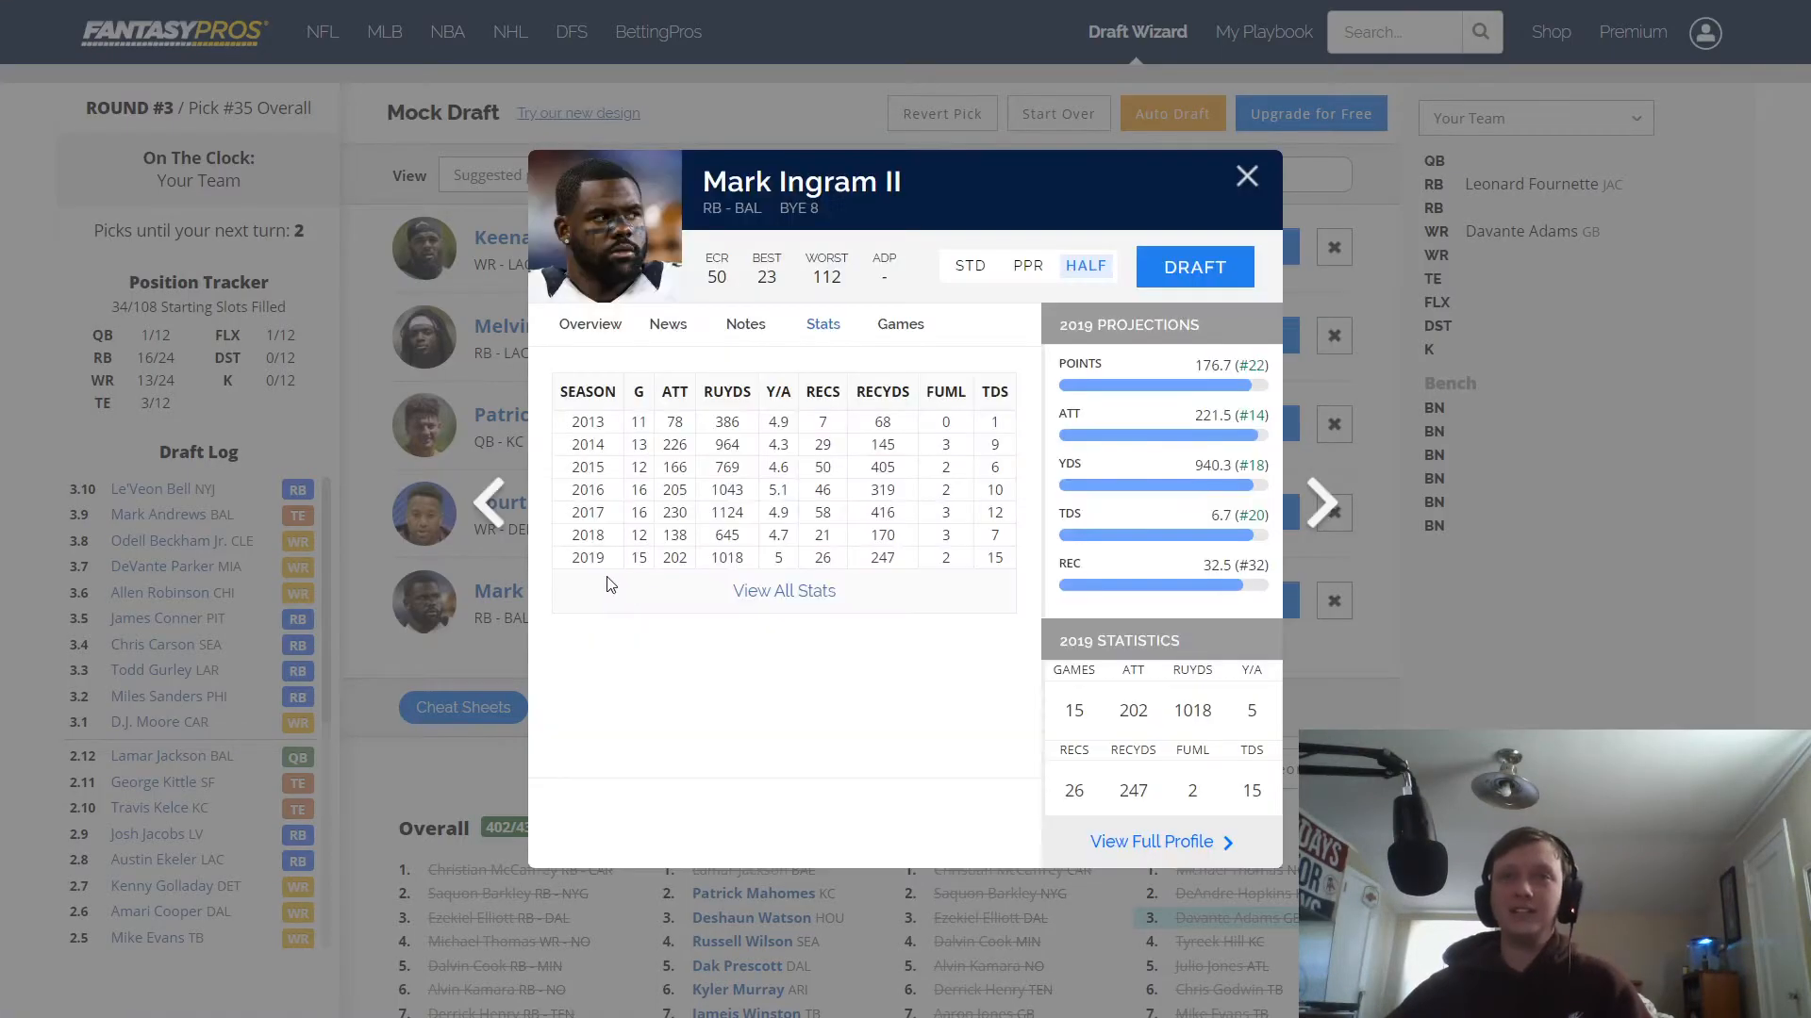
{"action": "left_click", "coordinate": [1253, 185]}
Add Kenyan Drake from the running back cheat sheet to the suggested players and examine his season stats.
{"action": "scroll", "coordinate": [995, 916], "scroll_direction": "down", "scroll_amount": 5}
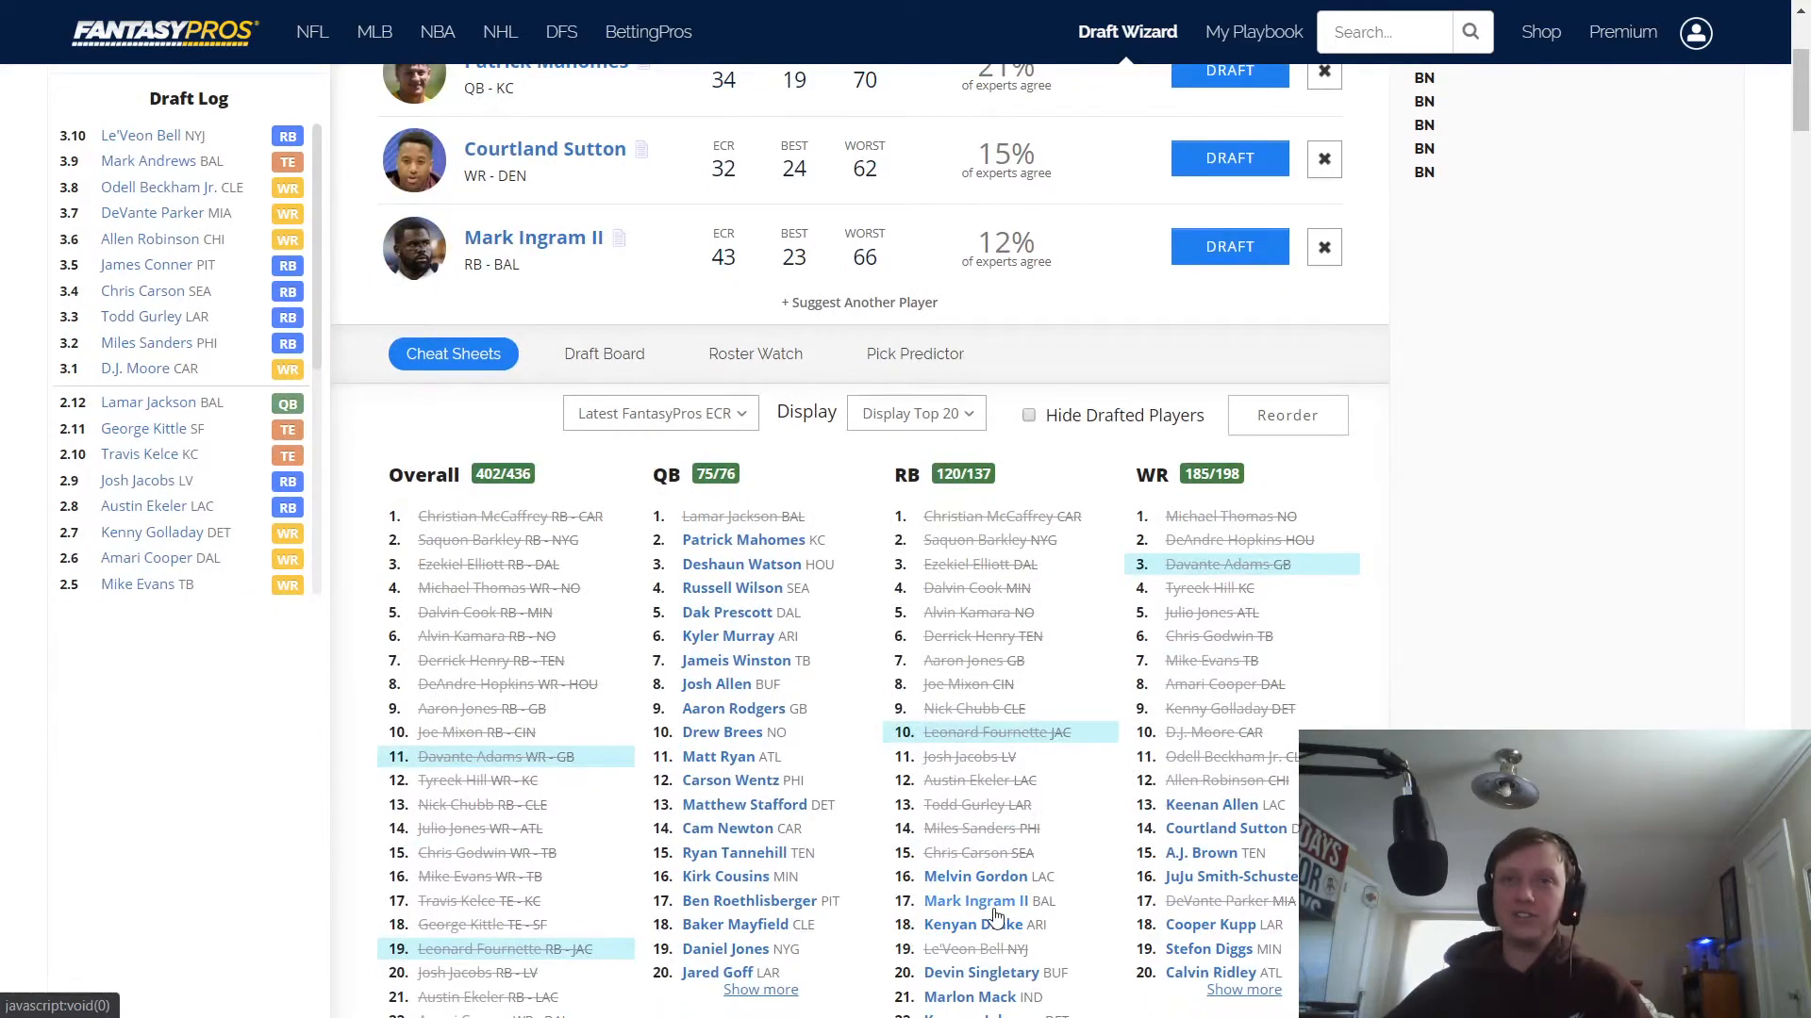
{"action": "scroll", "coordinate": [995, 917], "scroll_direction": "up", "scroll_amount": 3}
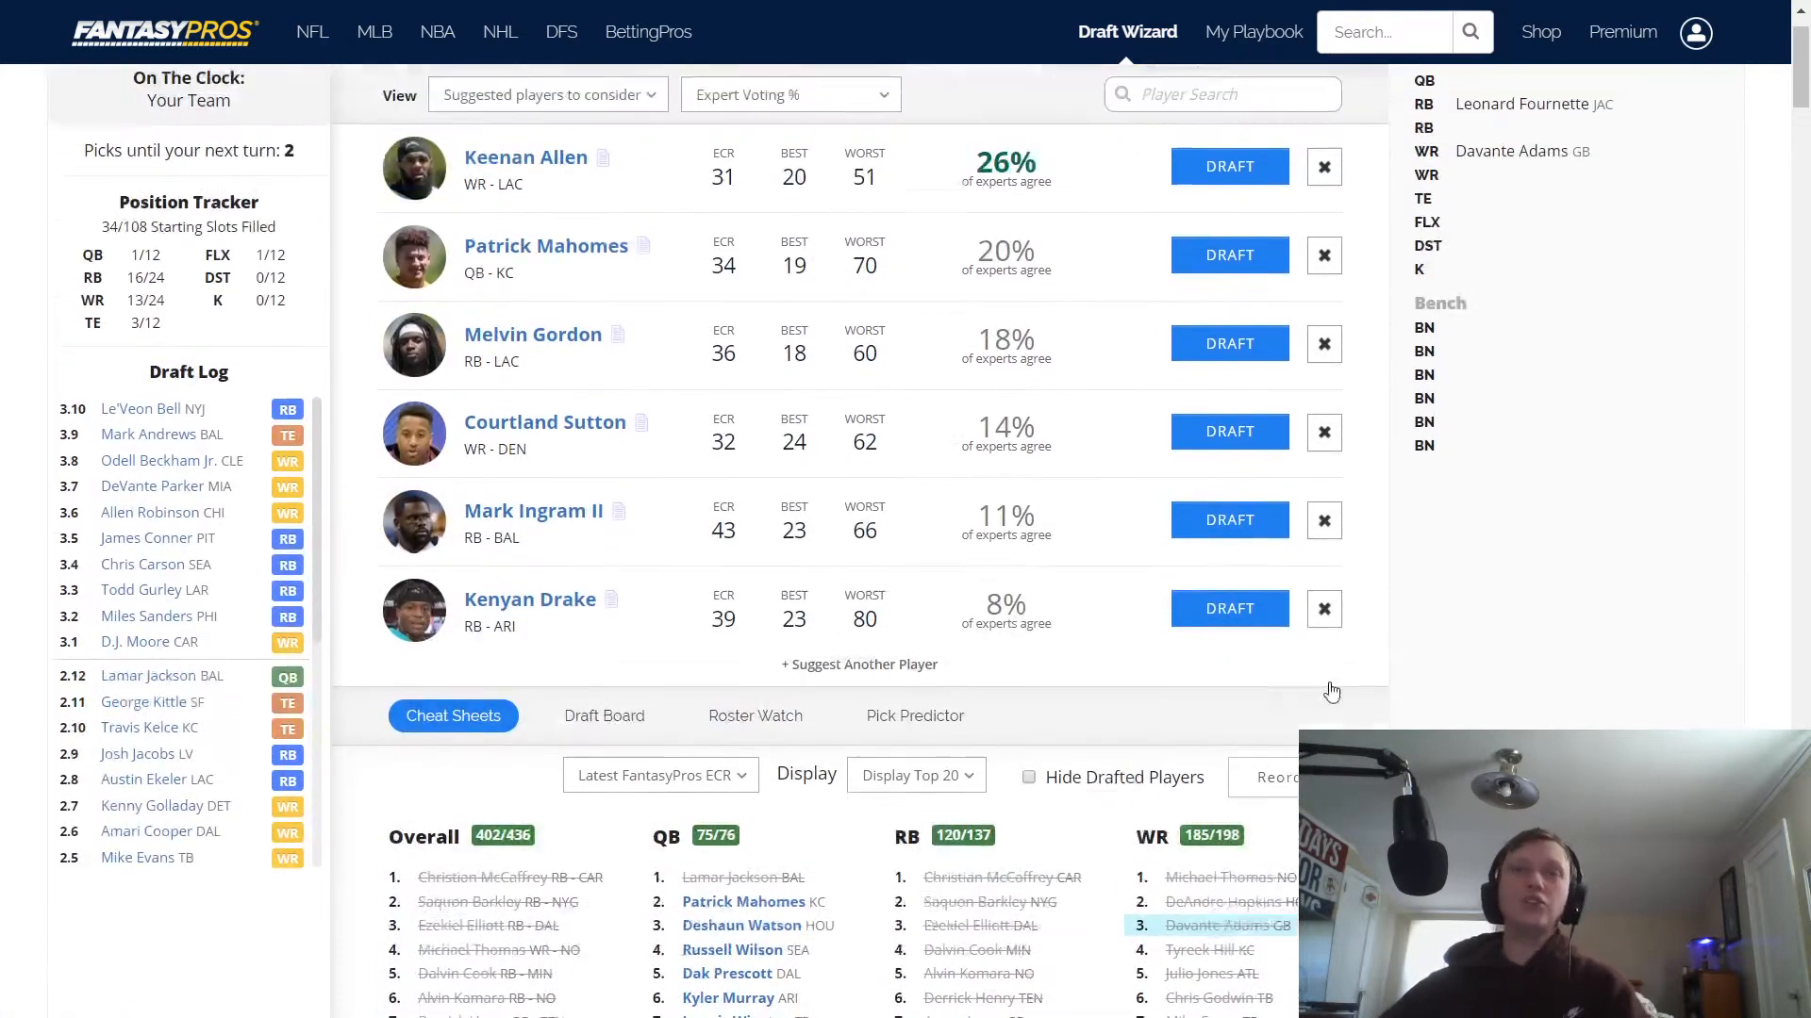
{"action": "scroll", "coordinate": [1597, 614], "scroll_direction": "up", "scroll_amount": 1}
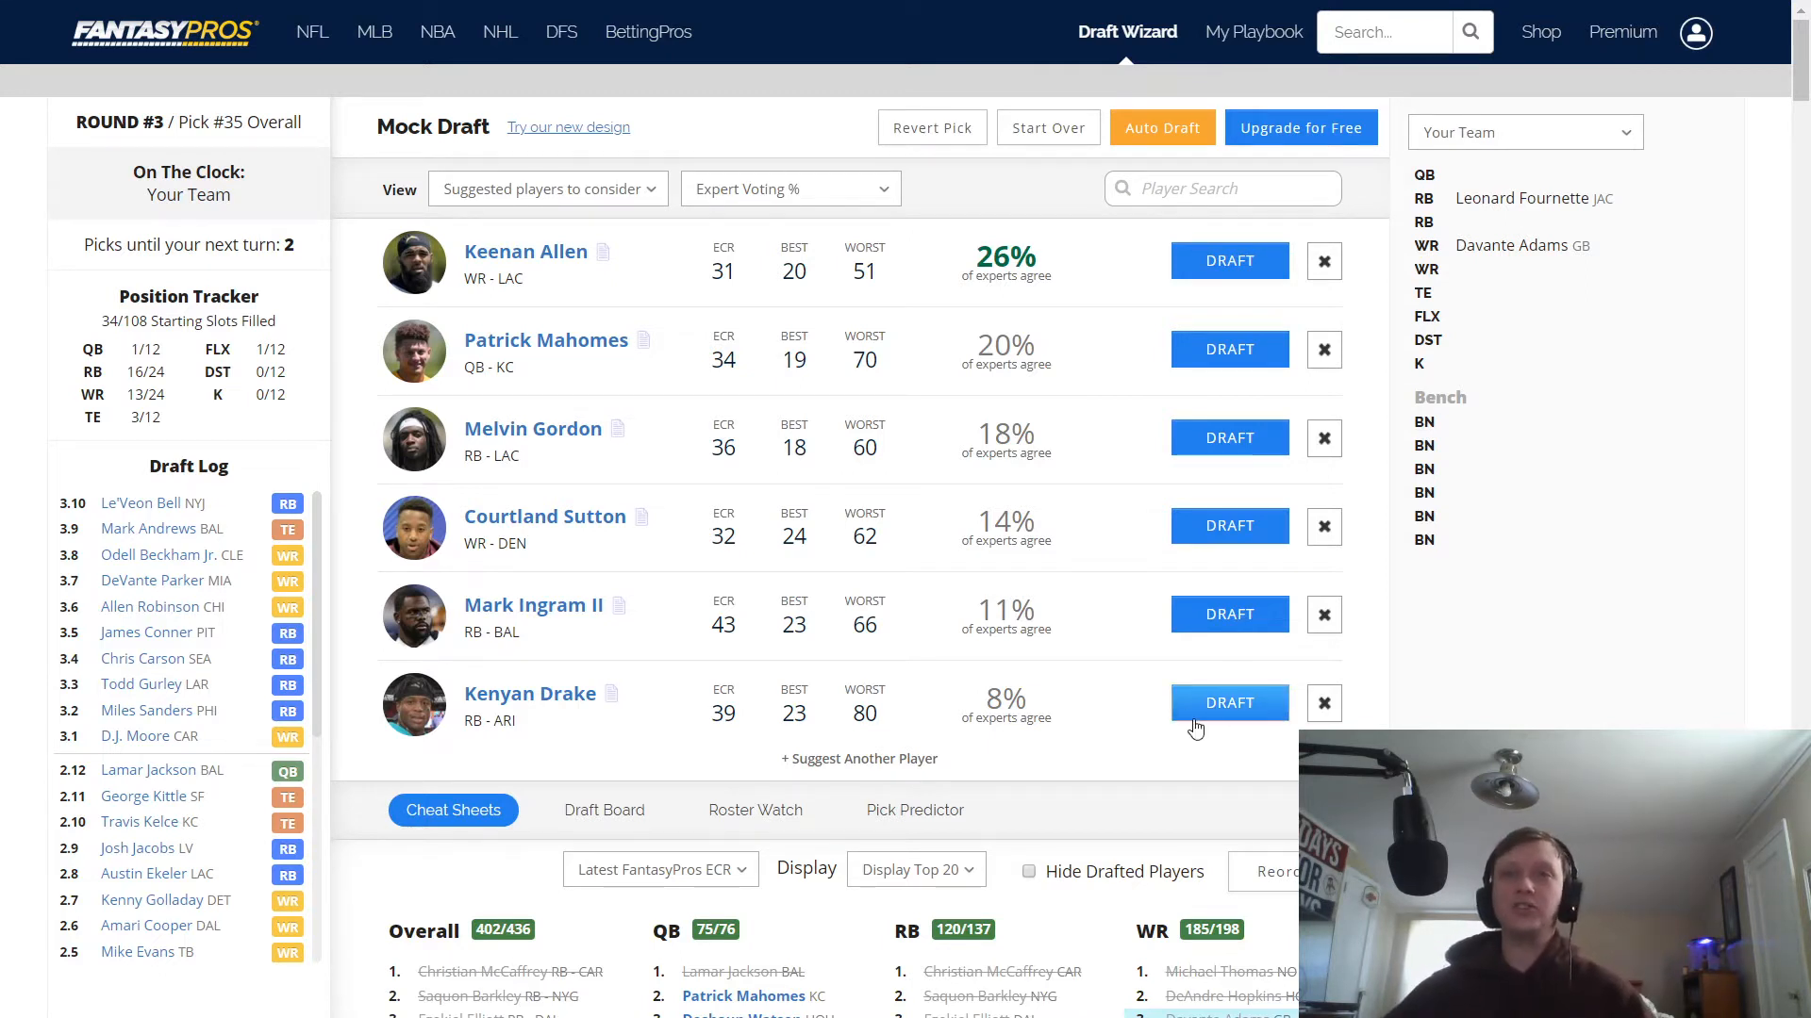
{"action": "left_click", "coordinate": [613, 698]}
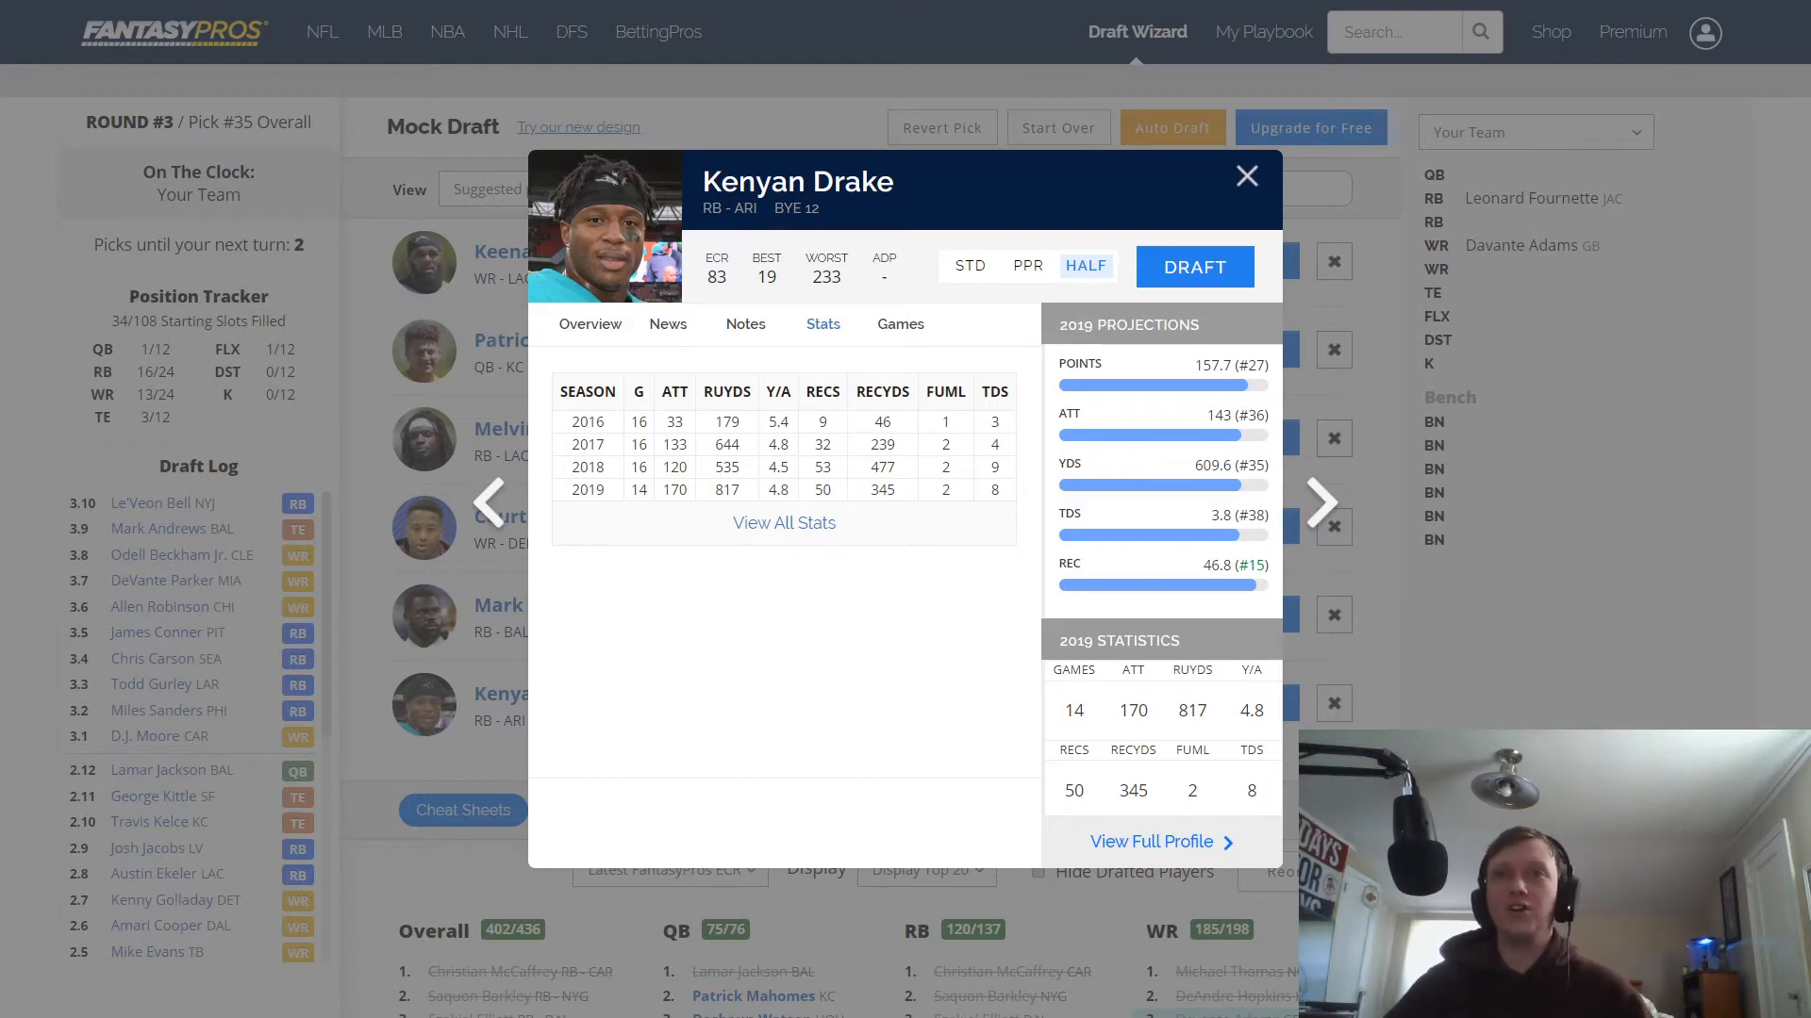
{"action": "left_click", "coordinate": [1247, 184]}
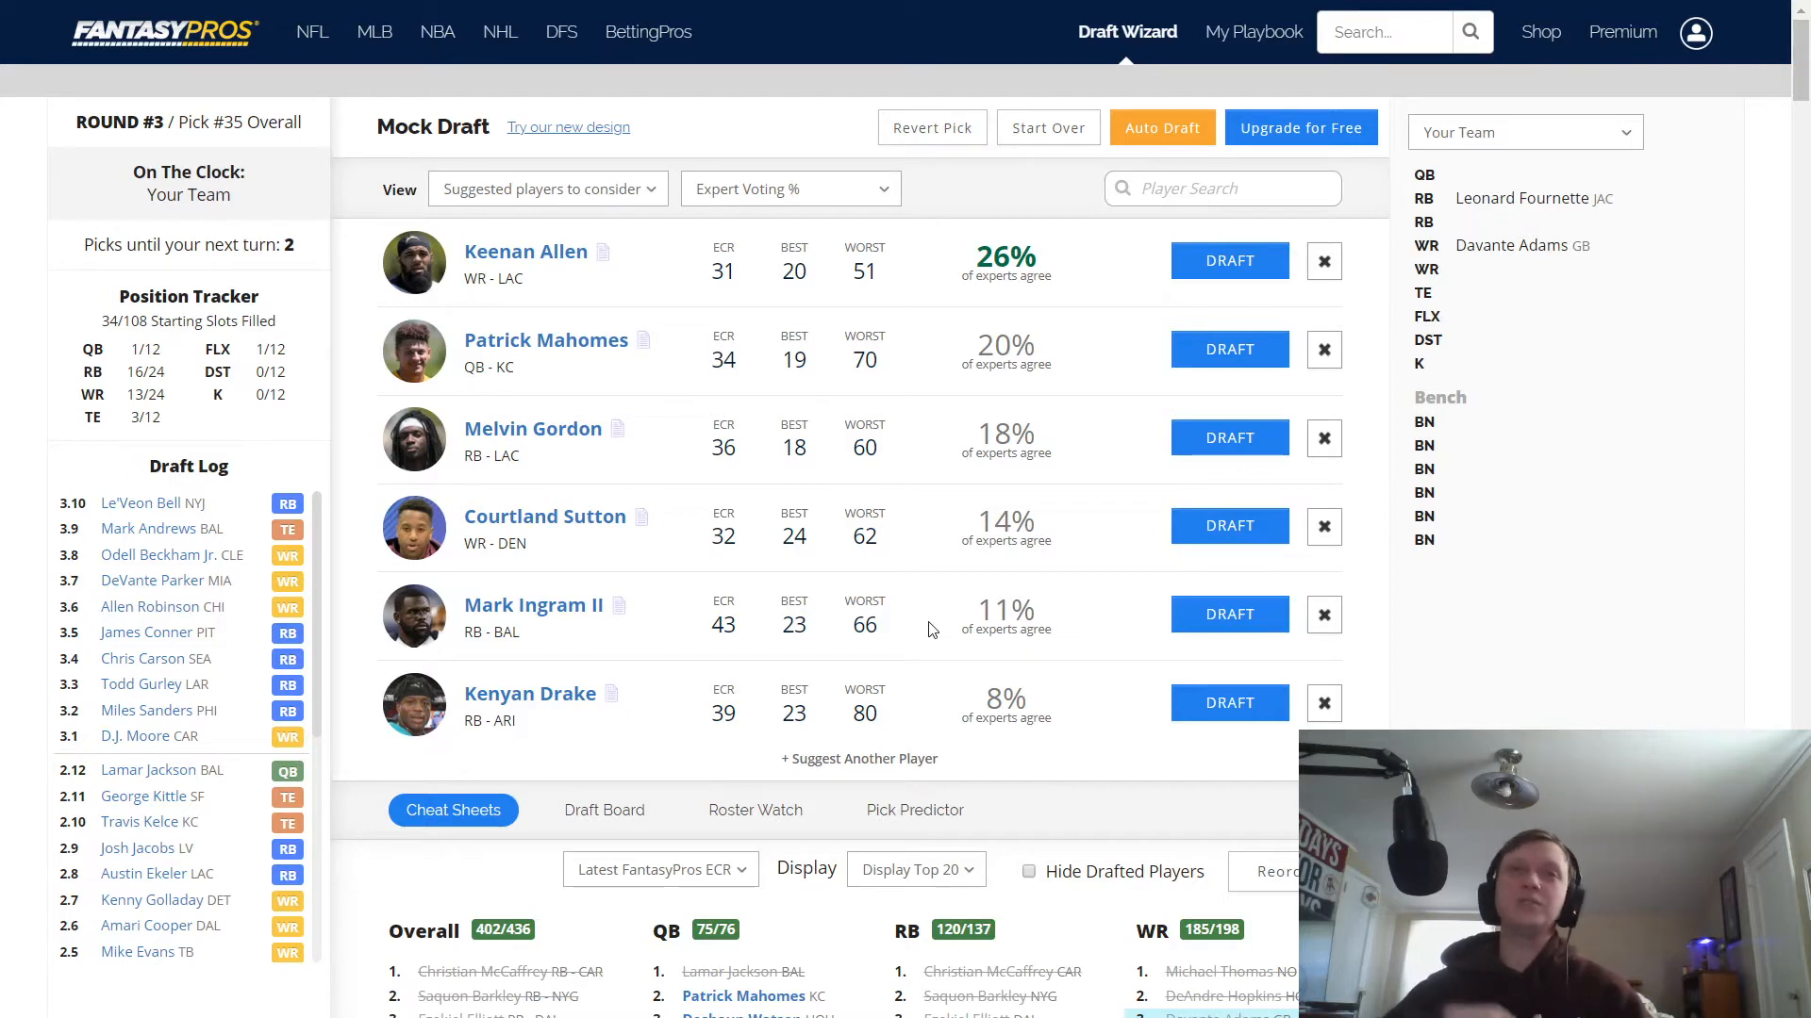
{"action": "left_click", "coordinate": [608, 698]}
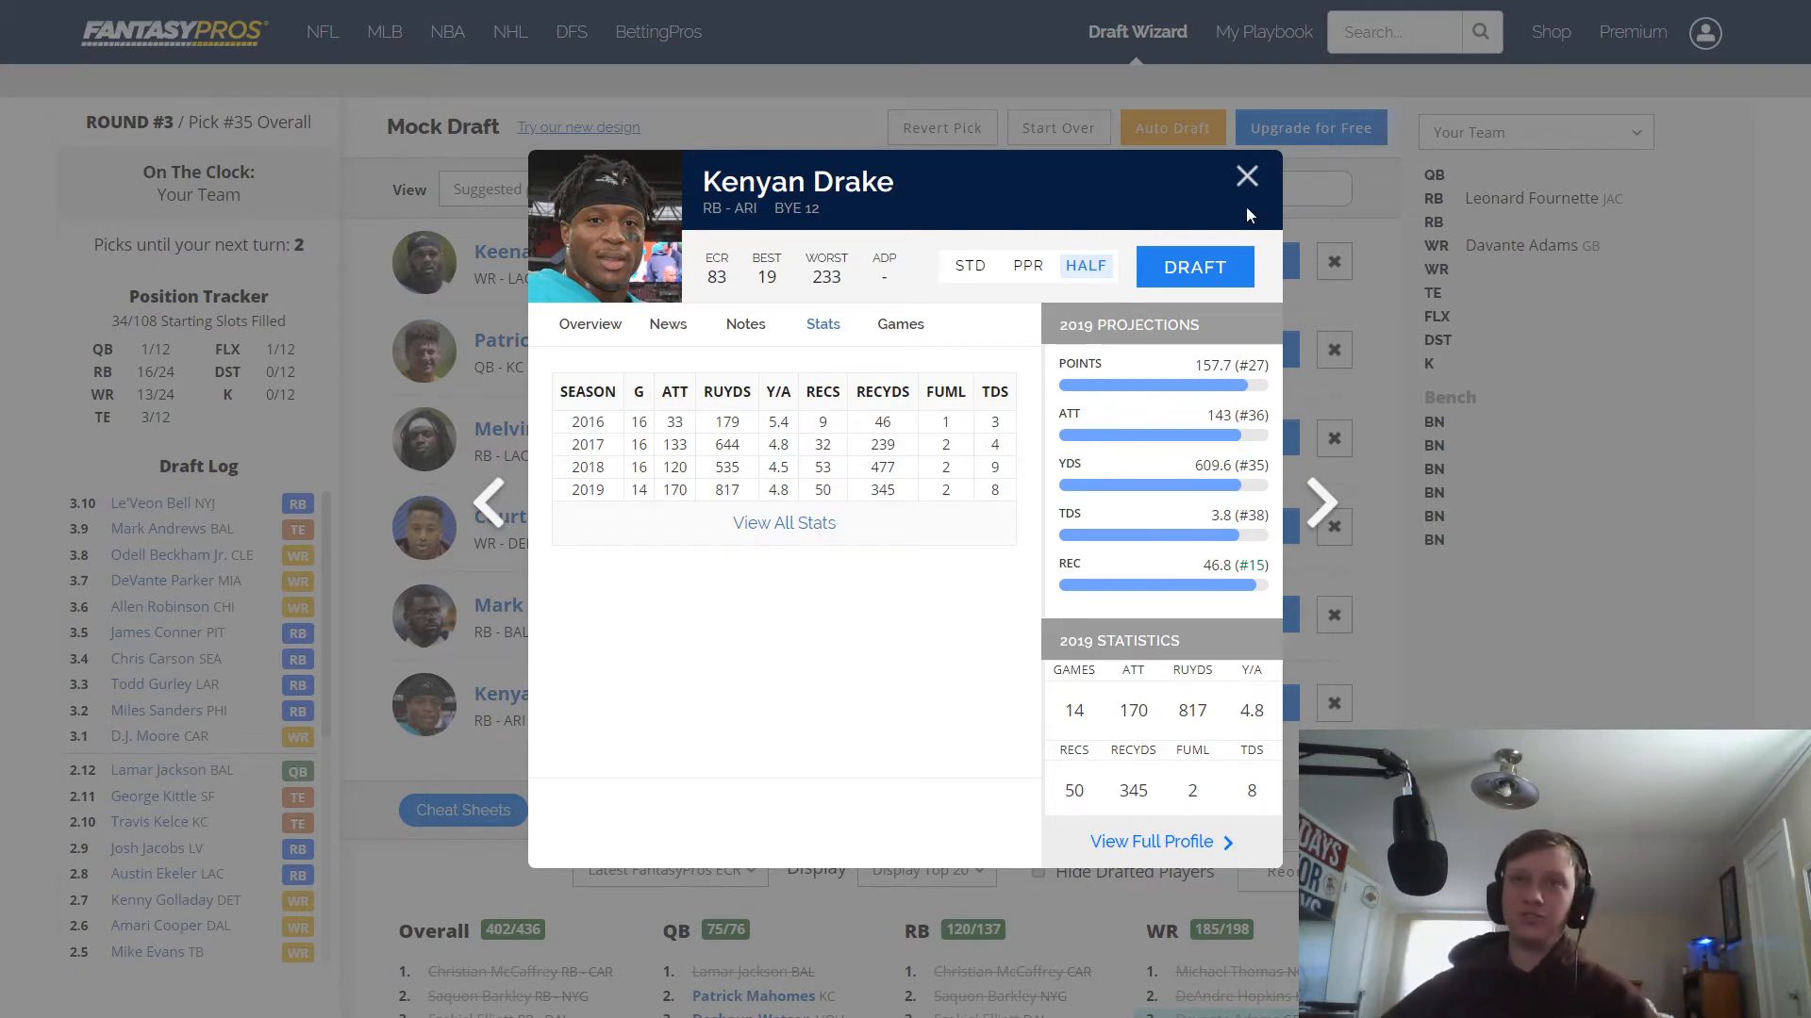
Draft Kenyan Drake in round three and review the updated draft board through the start of round four.
{"action": "left_click", "coordinate": [1248, 178]}
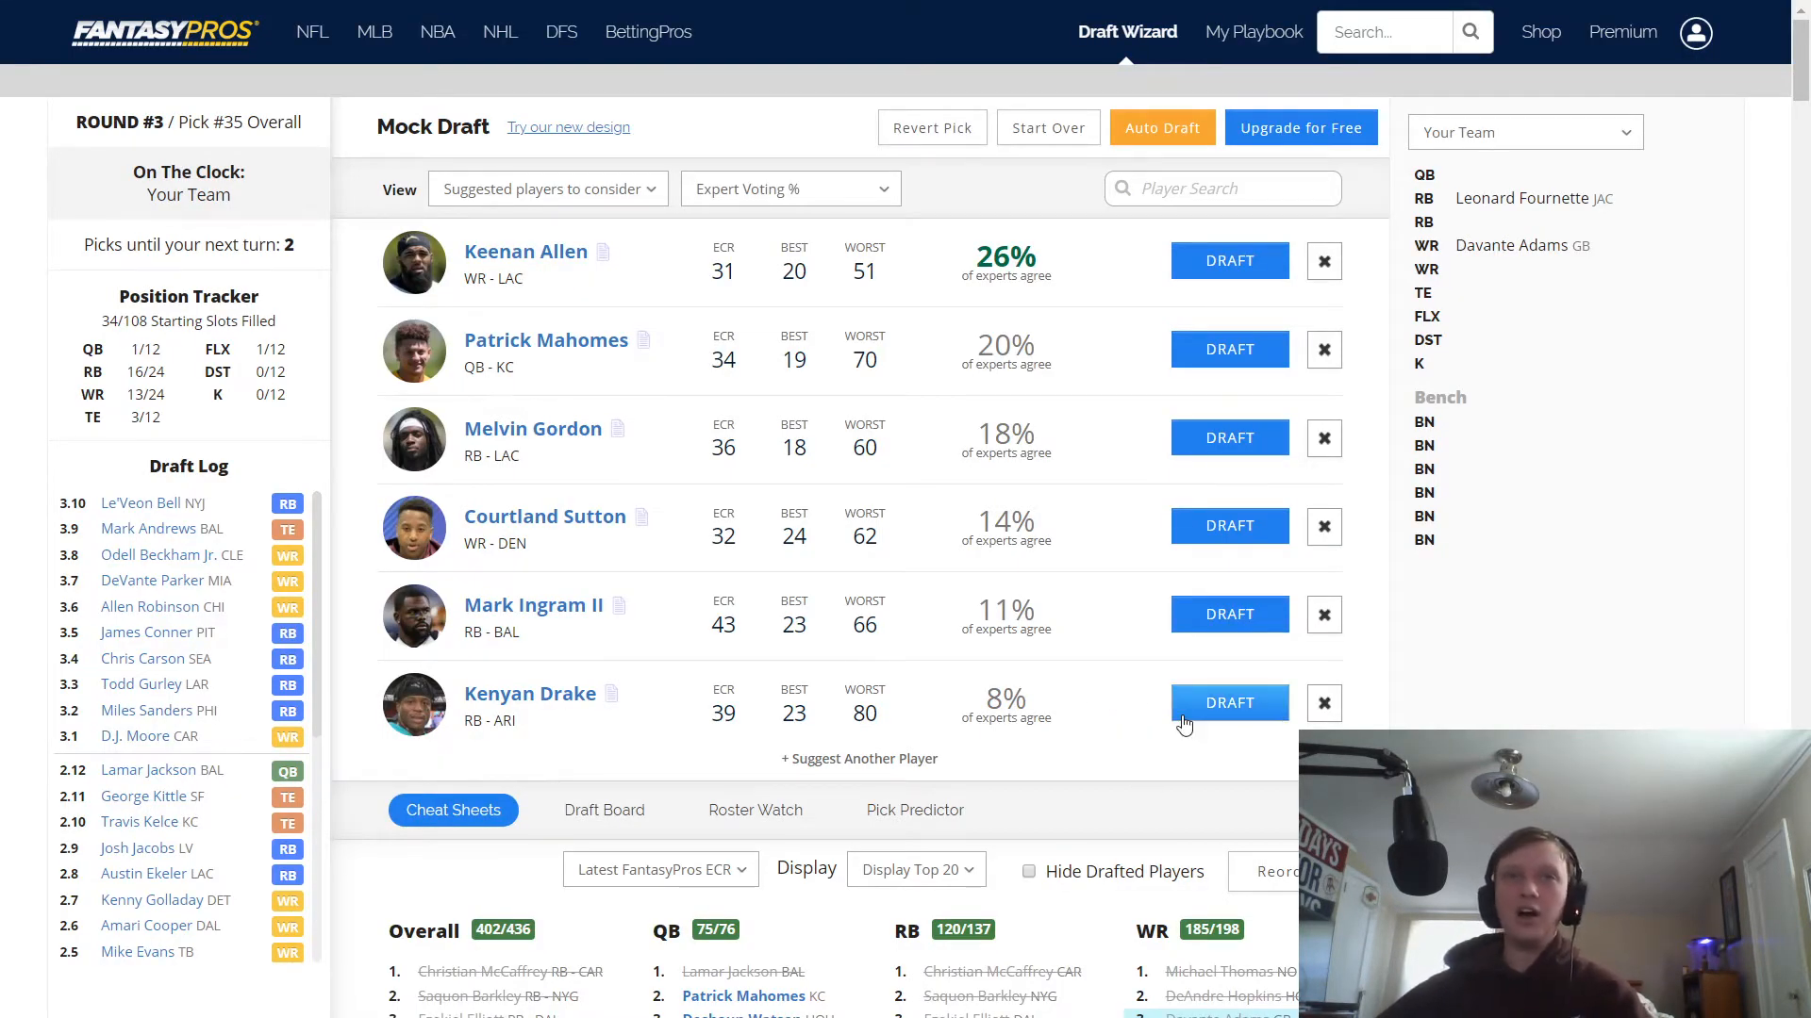
{"action": "left_click", "coordinate": [1229, 702]}
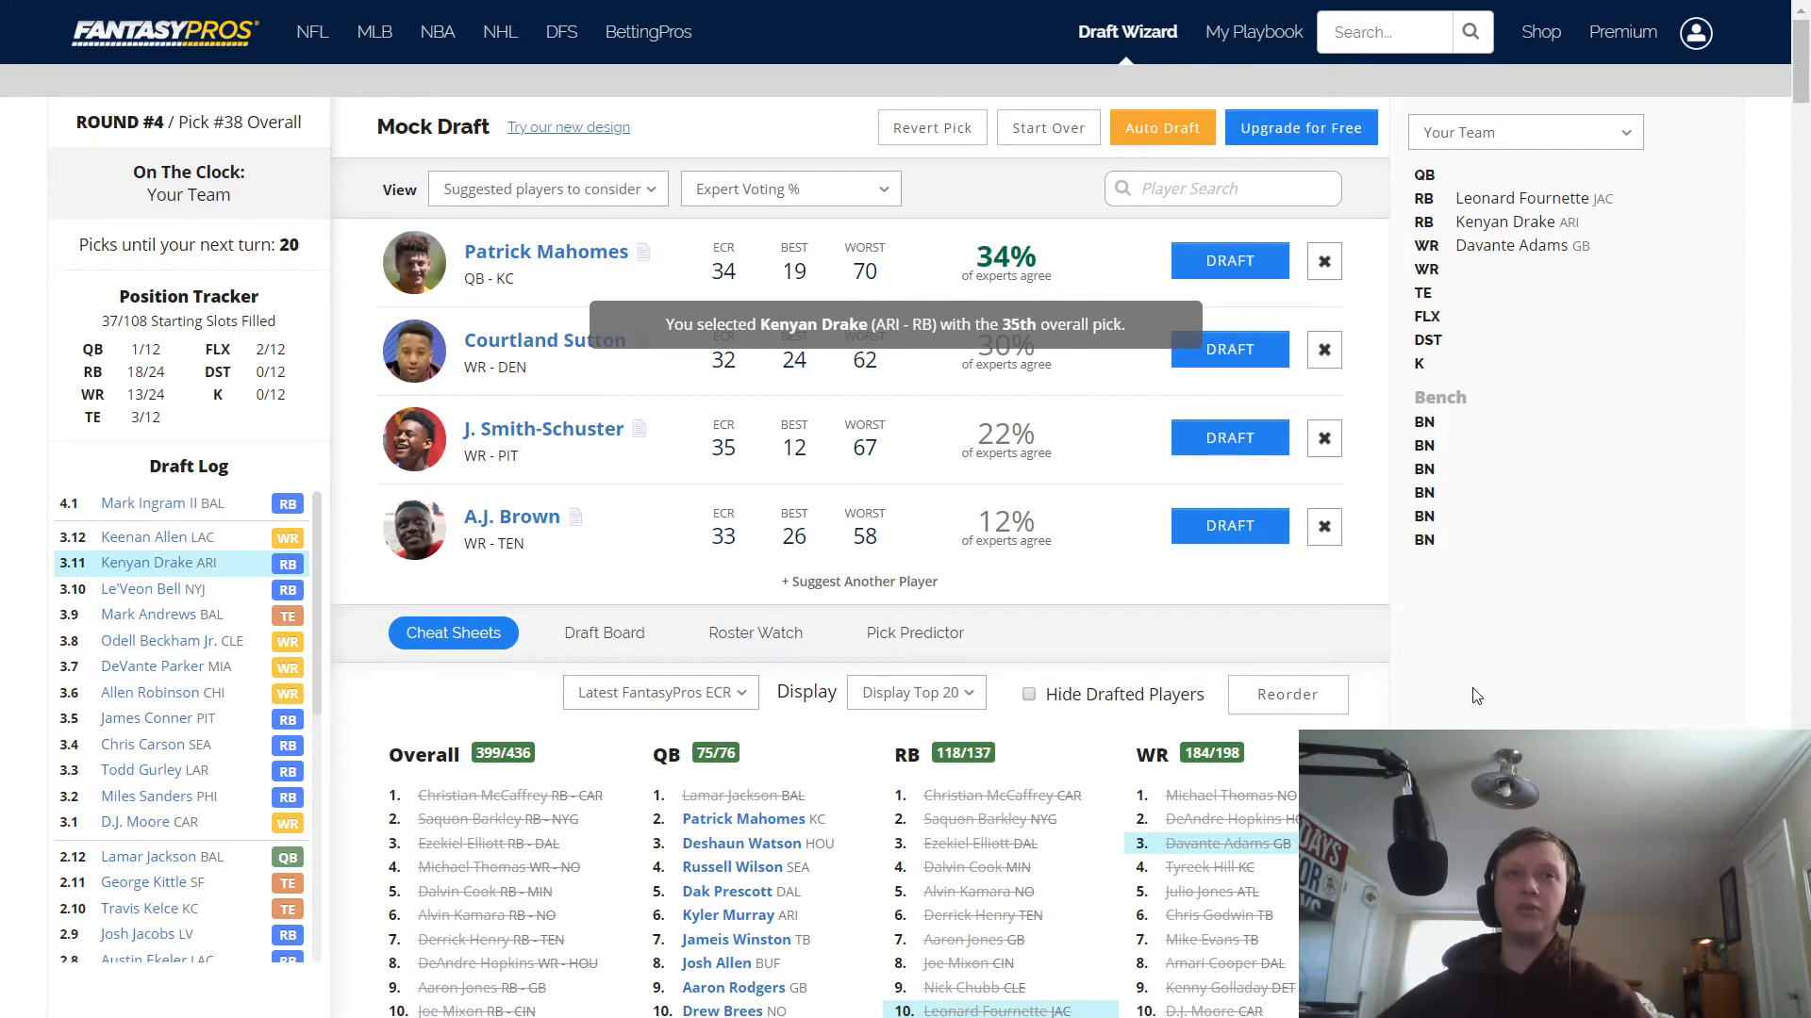
{"action": "left_click", "coordinate": [584, 633]}
{"action": "scroll", "coordinate": [1054, 798], "scroll_direction": "down", "scroll_amount": 2}
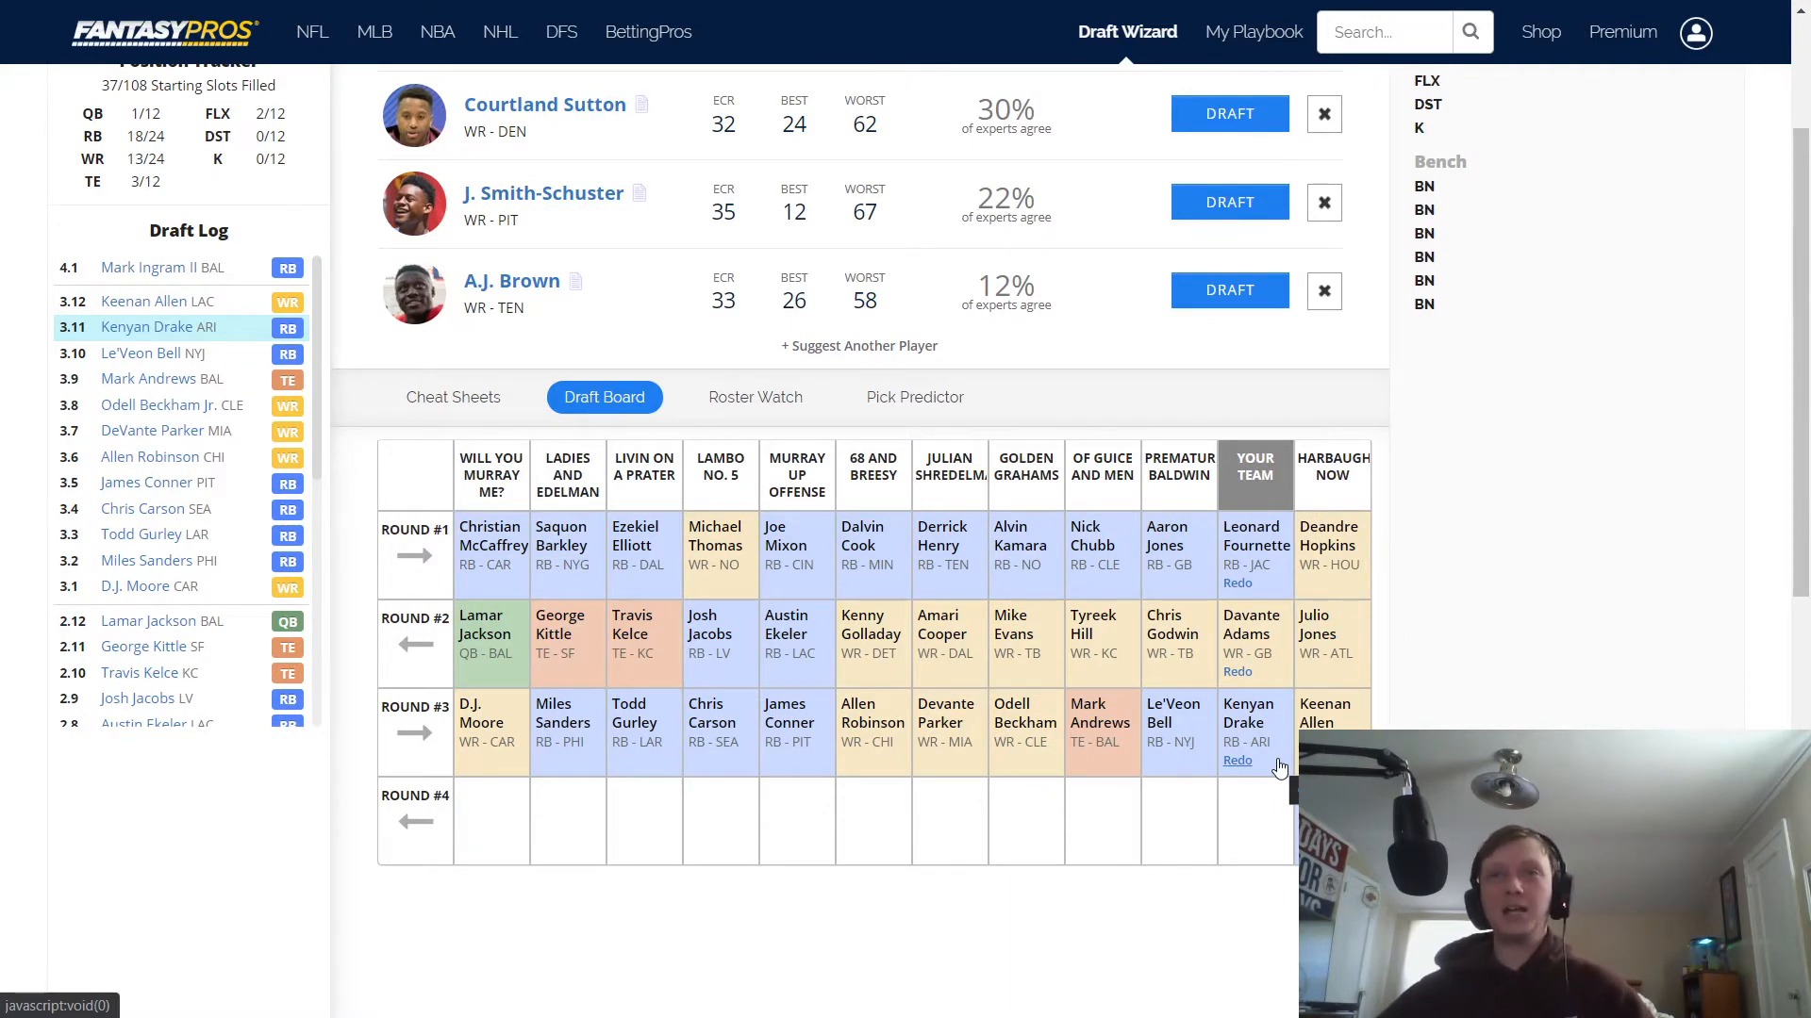
{"action": "scroll", "coordinate": [1698, 547], "scroll_direction": "down", "scroll_amount": 2}
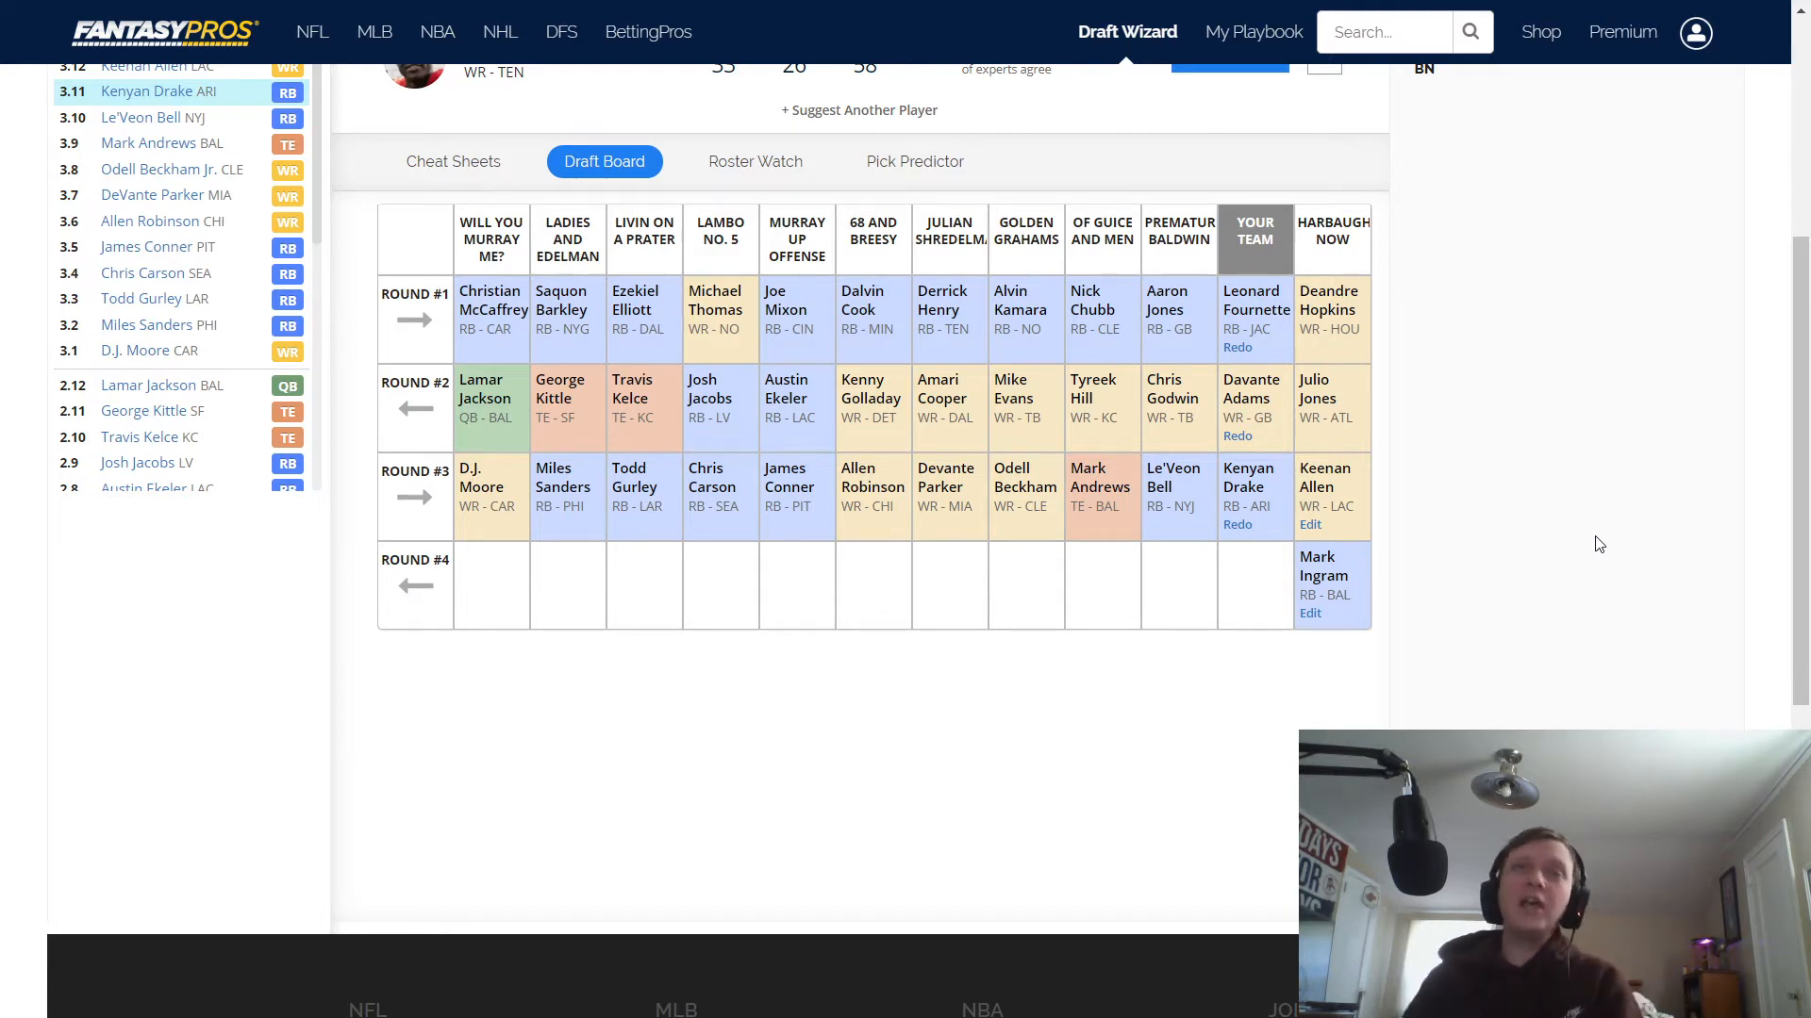
{"action": "scroll", "coordinate": [1380, 547], "scroll_direction": "up", "scroll_amount": 3}
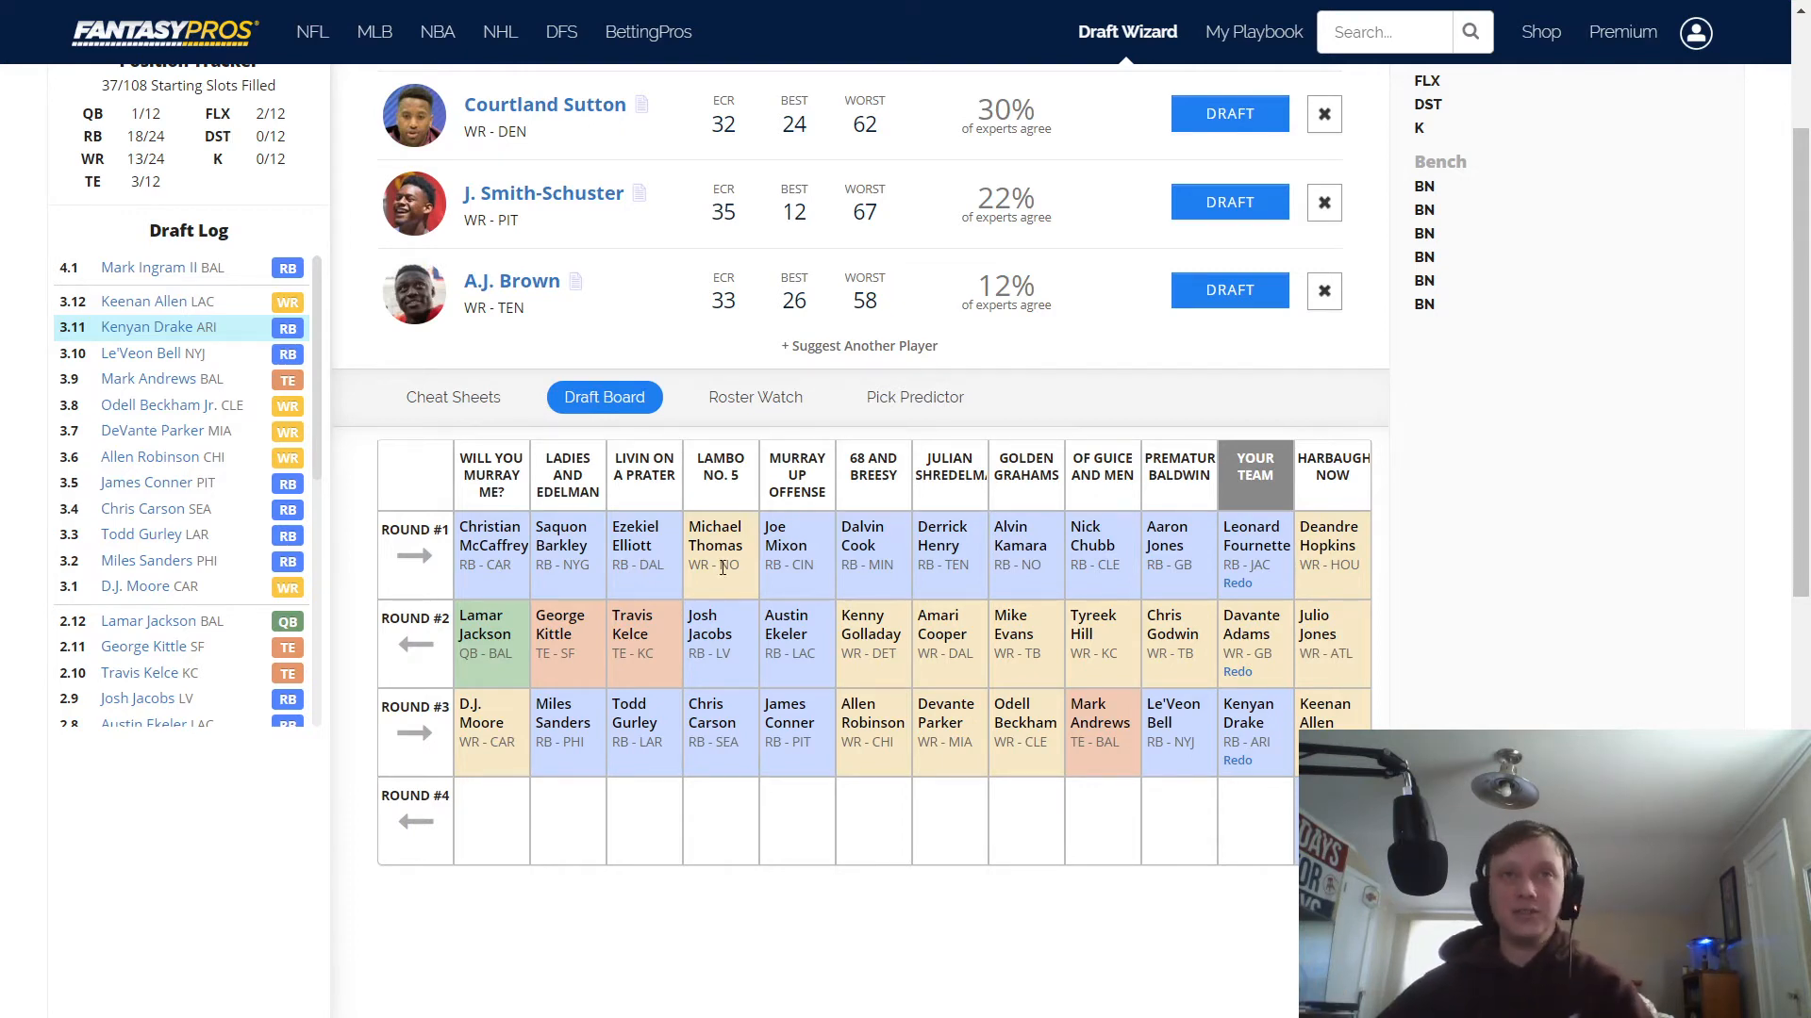
Expand the wide receiver cheat sheet beyond its top 20 and compare the available players with the suggested ones.
{"action": "left_click", "coordinate": [412, 405]}
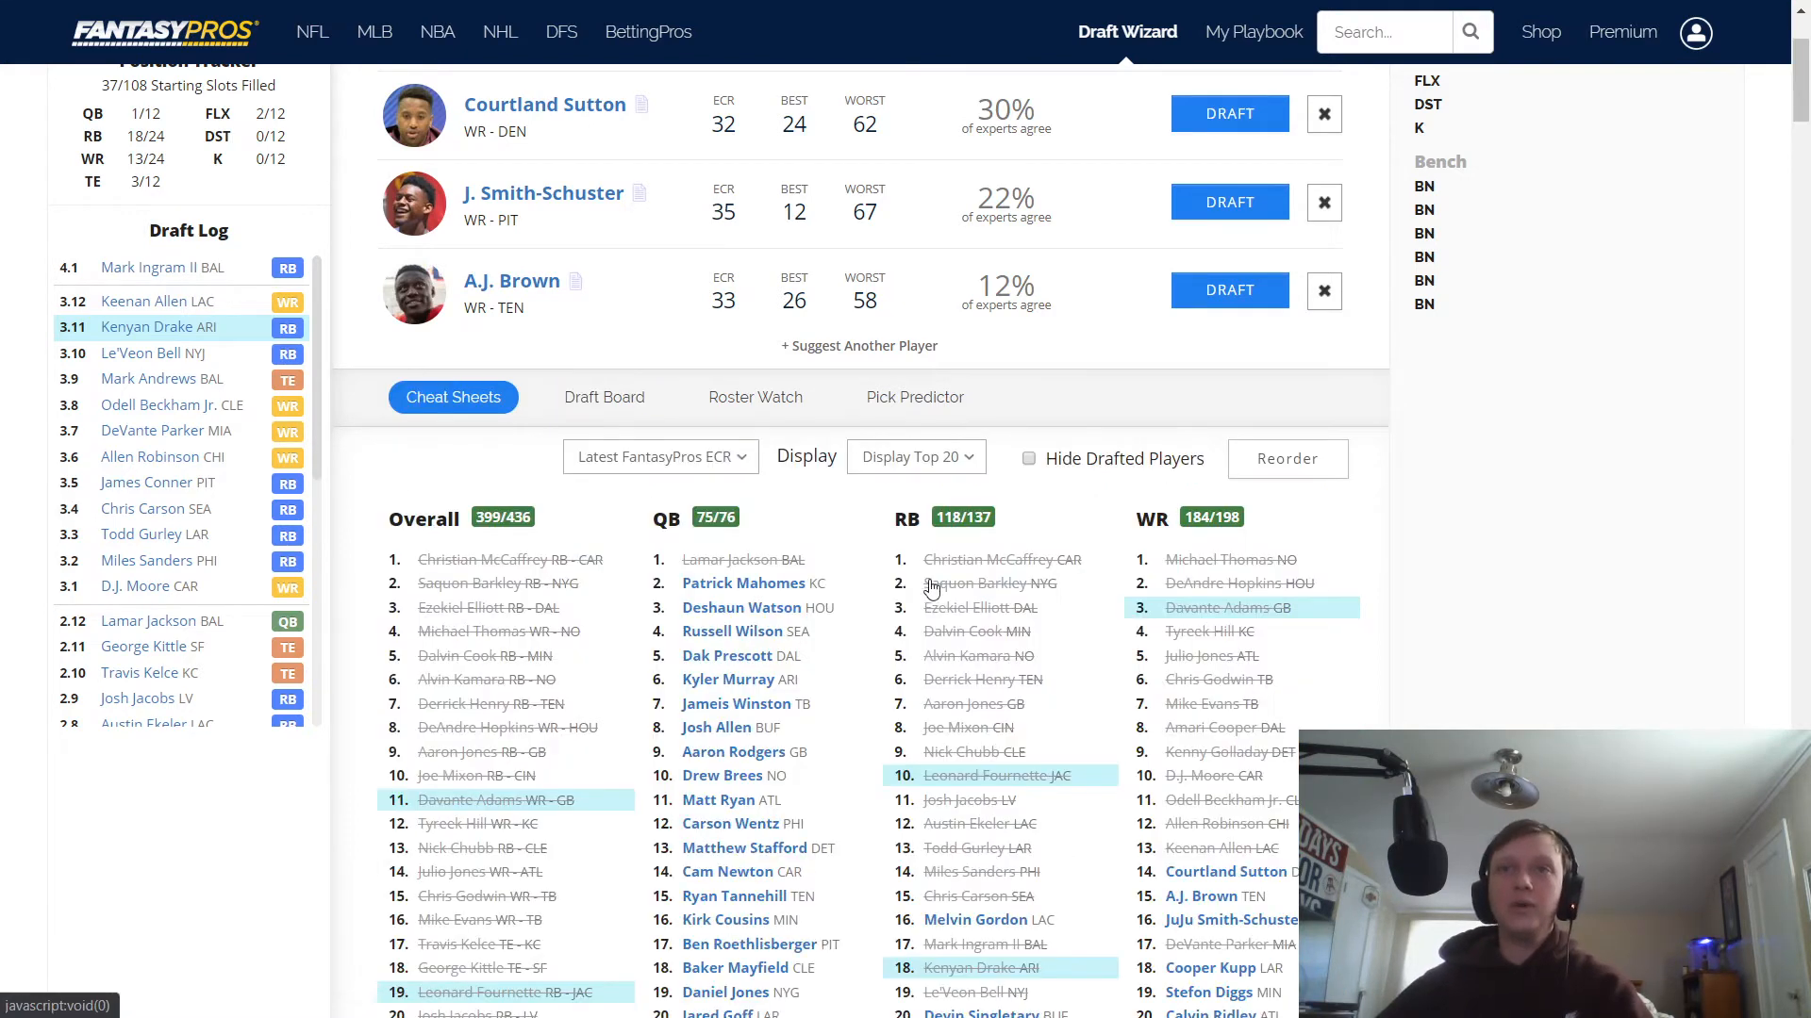
{"action": "scroll", "coordinate": [931, 588], "scroll_direction": "down", "scroll_amount": 3}
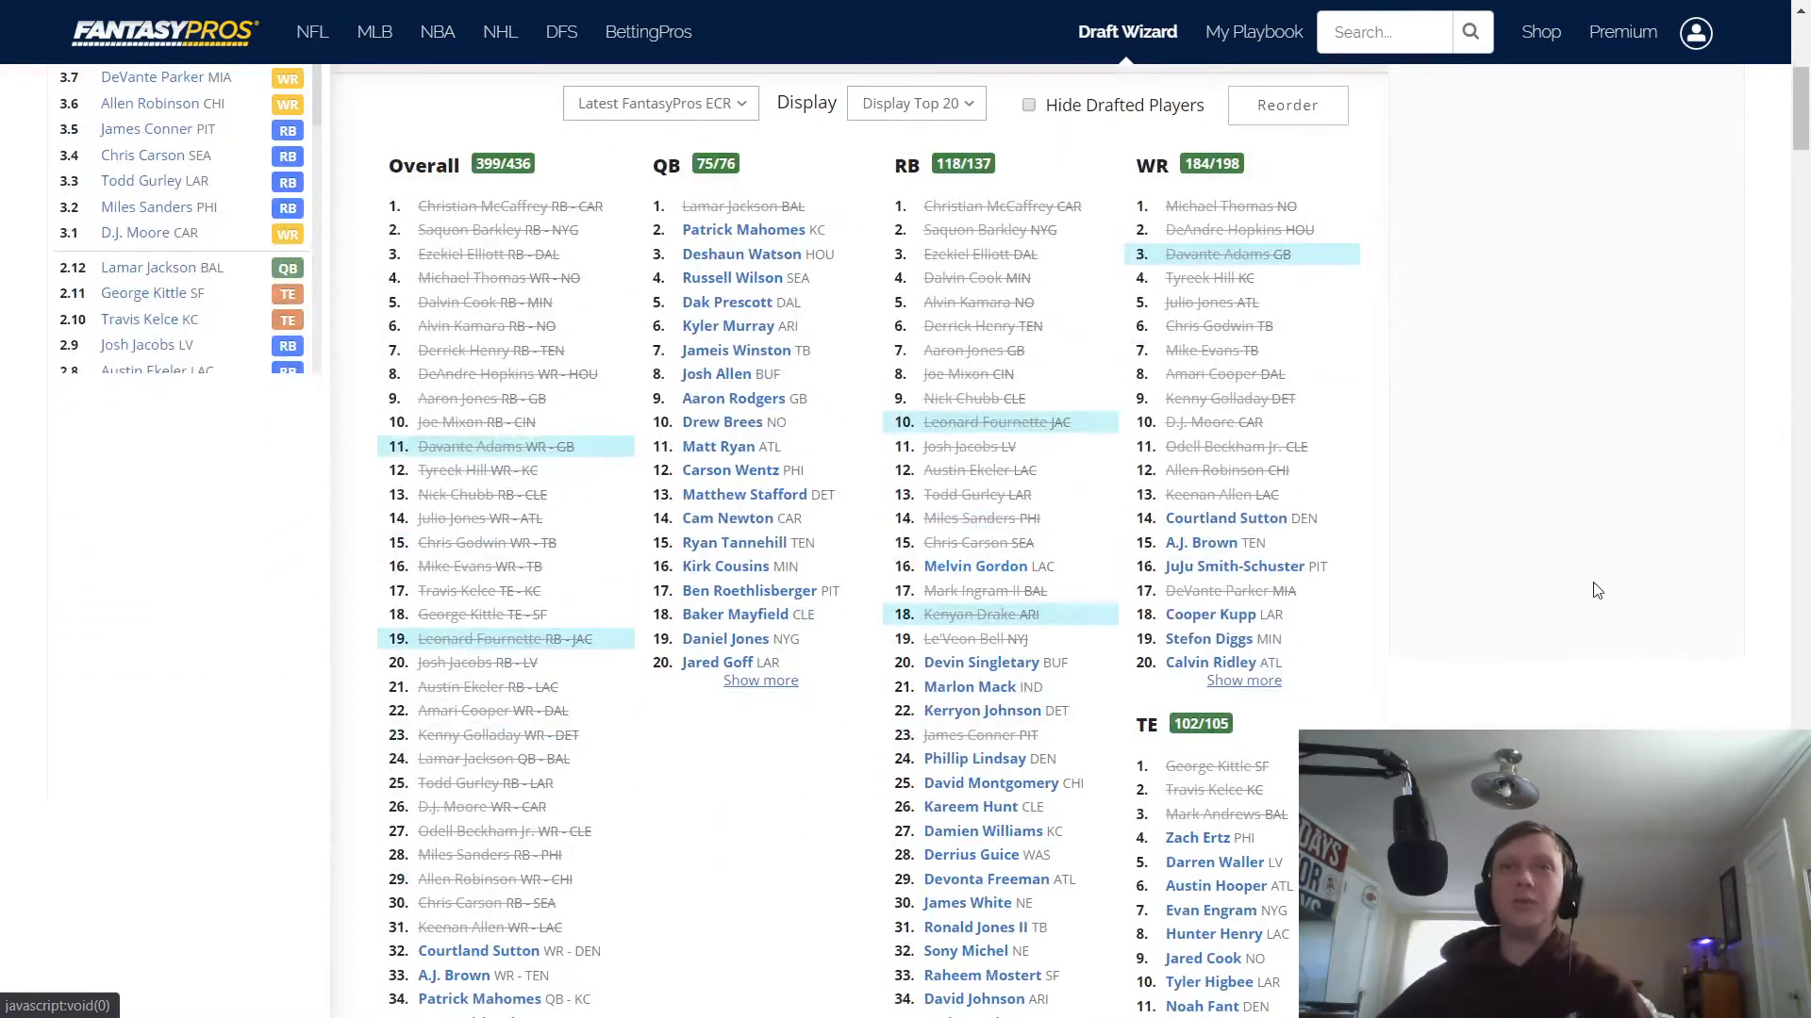
{"action": "left_click", "coordinate": [1245, 681]}
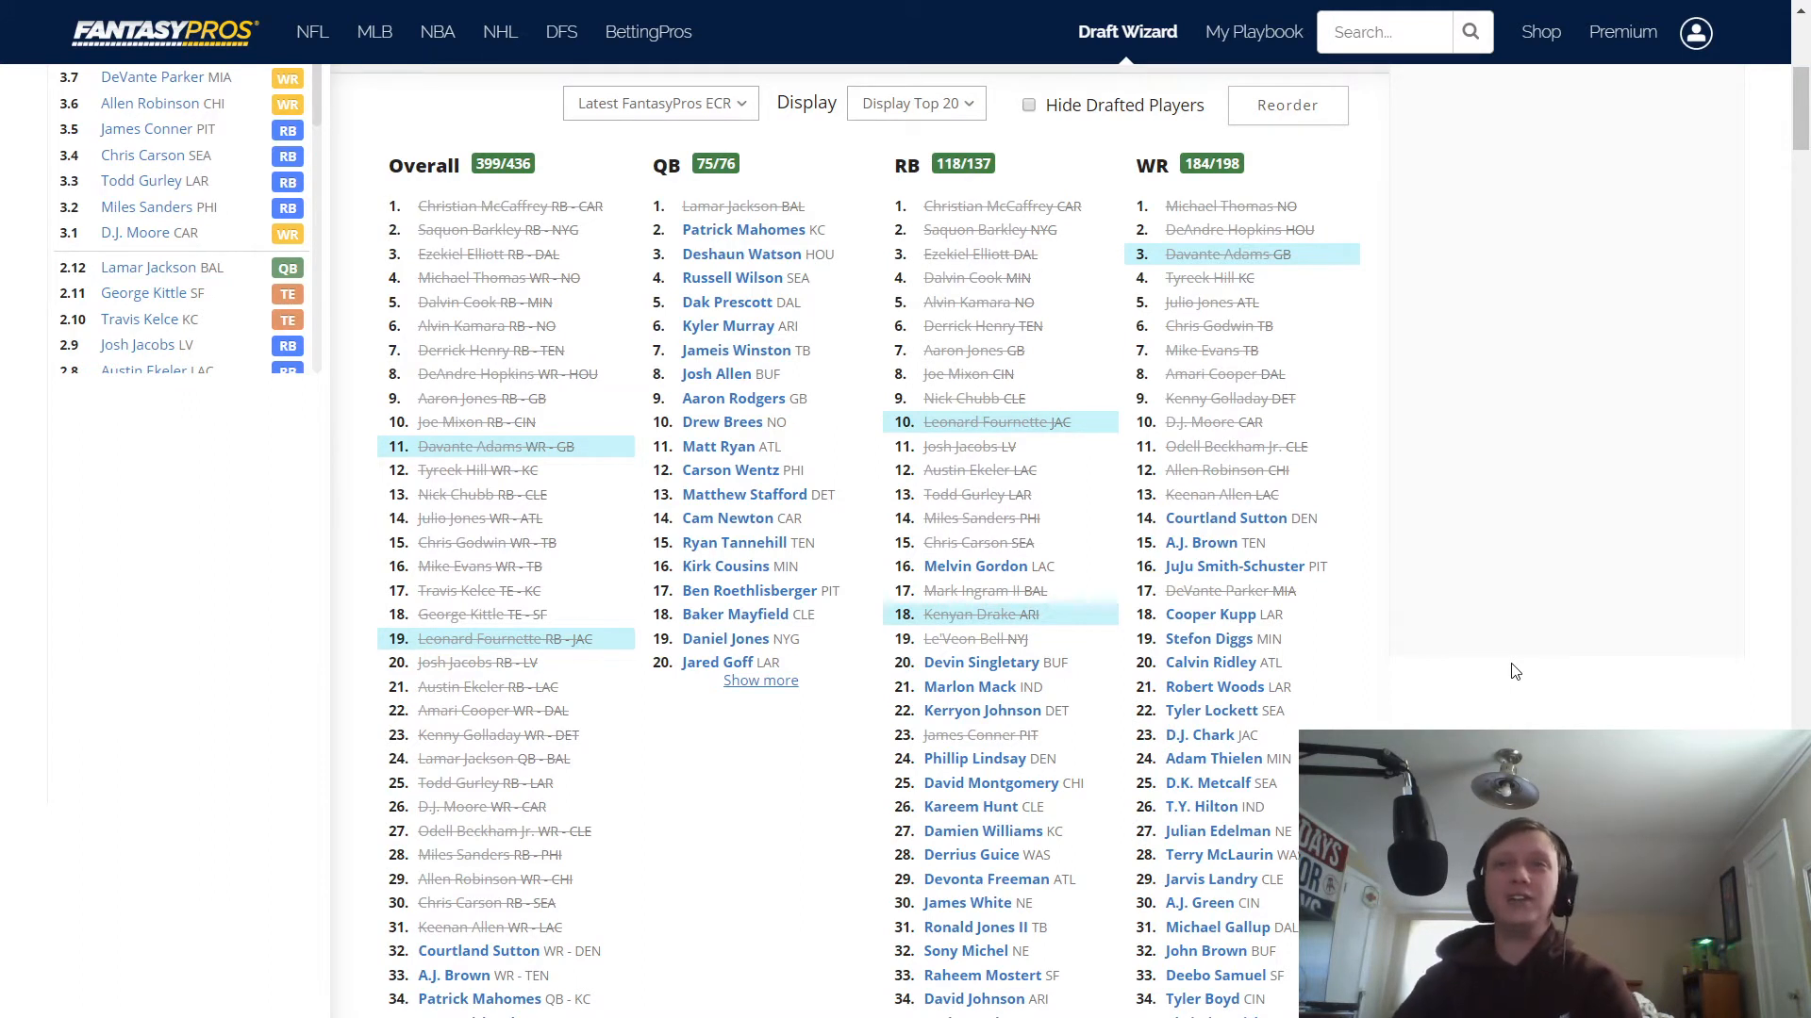
{"action": "scroll", "coordinate": [1689, 639], "scroll_direction": "up", "scroll_amount": 3}
{"action": "scroll", "coordinate": [1683, 634], "scroll_direction": "down", "scroll_amount": 3}
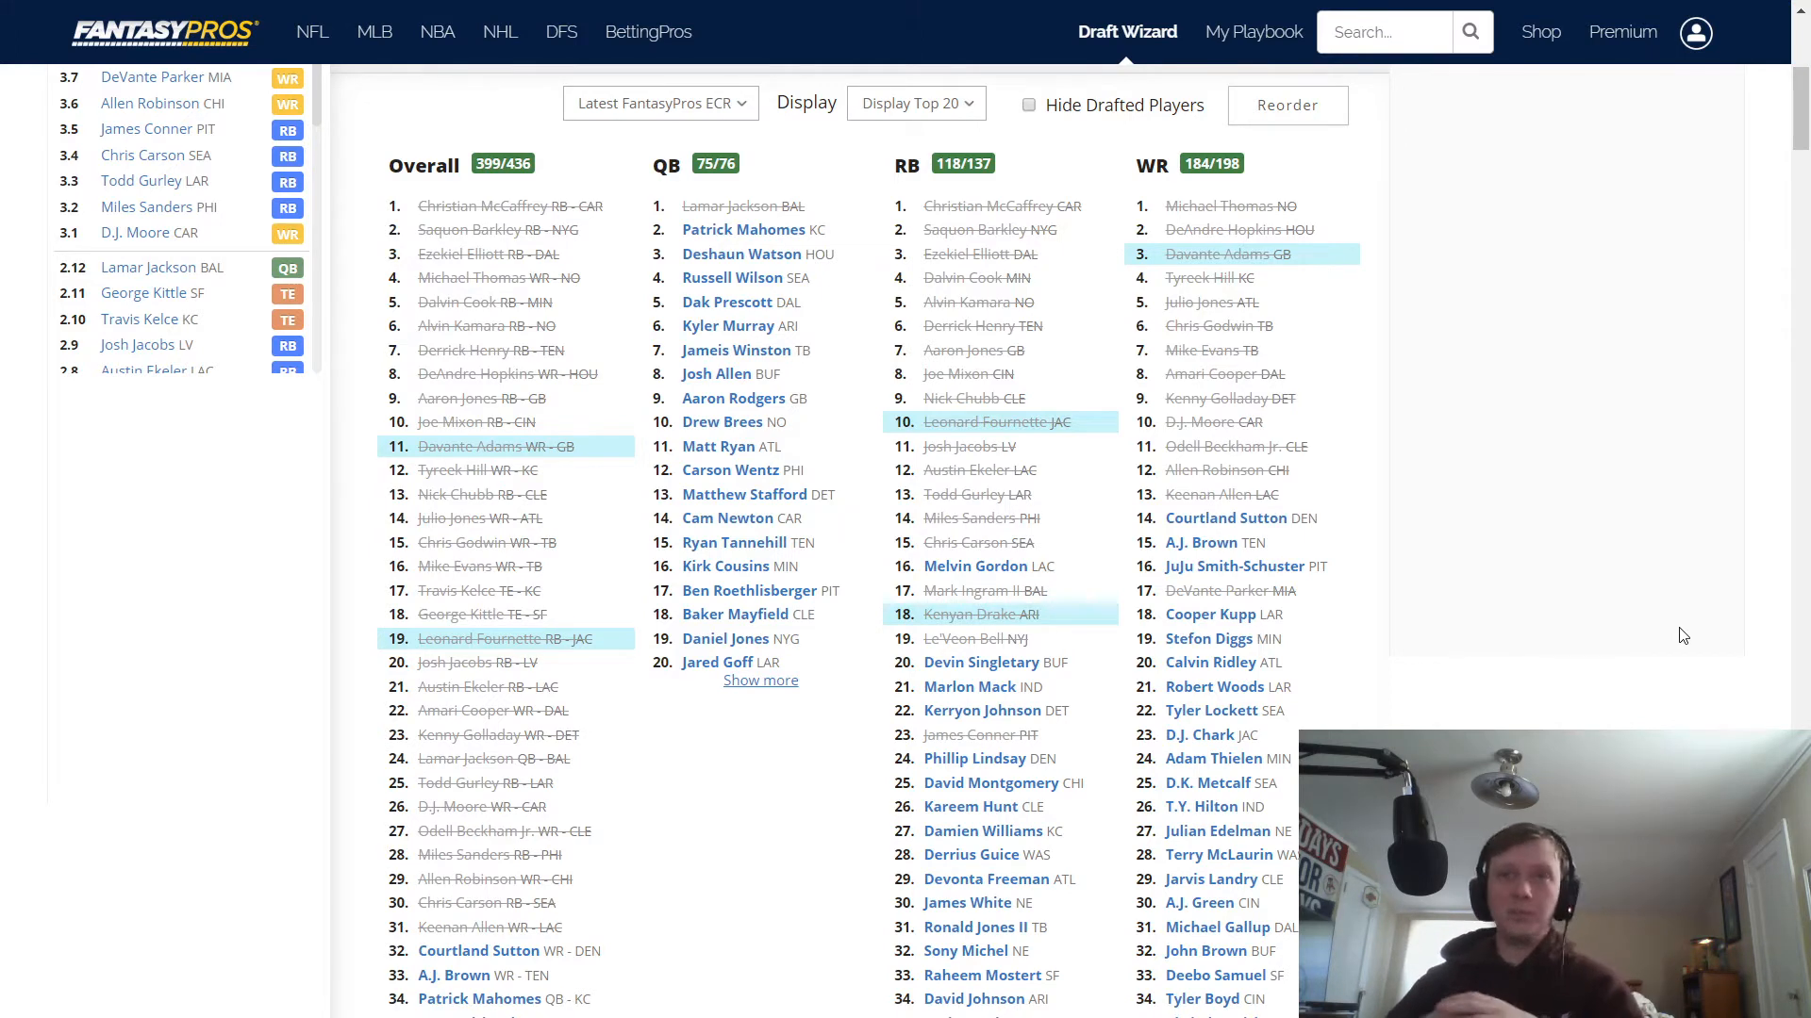
{"action": "scroll", "coordinate": [1271, 532], "scroll_direction": "up", "scroll_amount": 5}
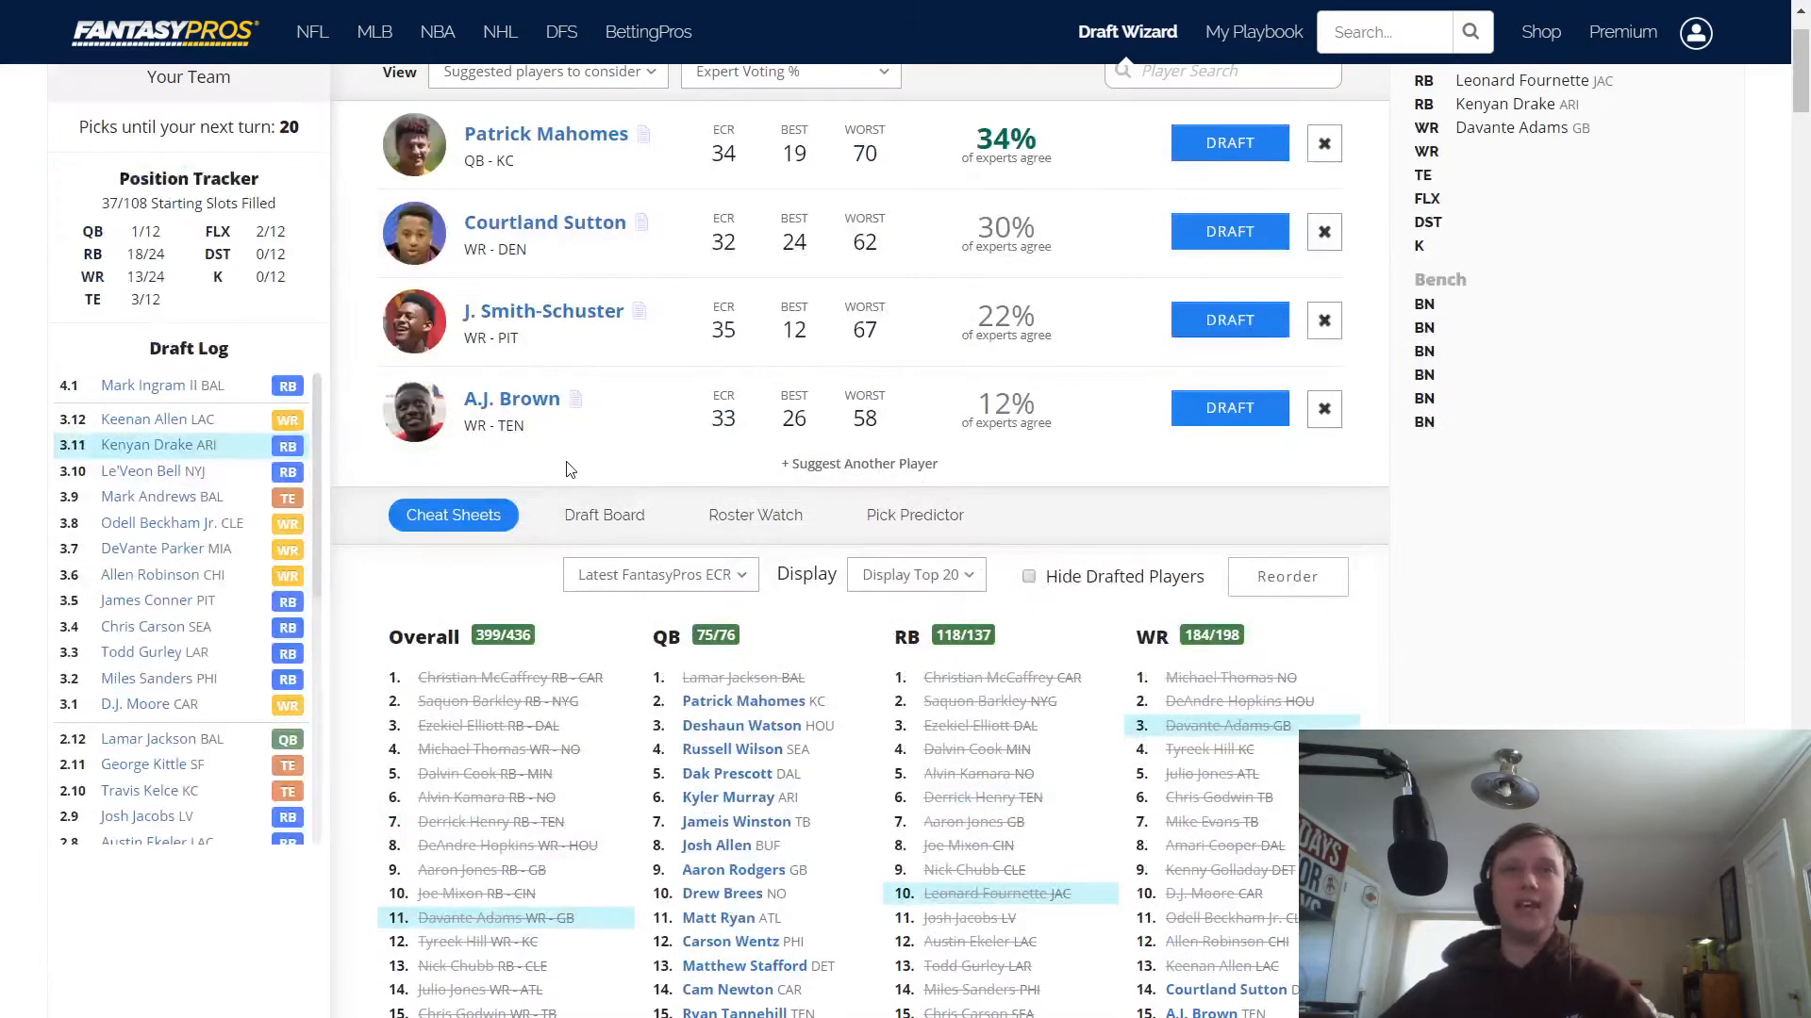
Check Courtland Sutton's season stats and draft him in round four.
{"action": "left_click", "coordinate": [638, 220]}
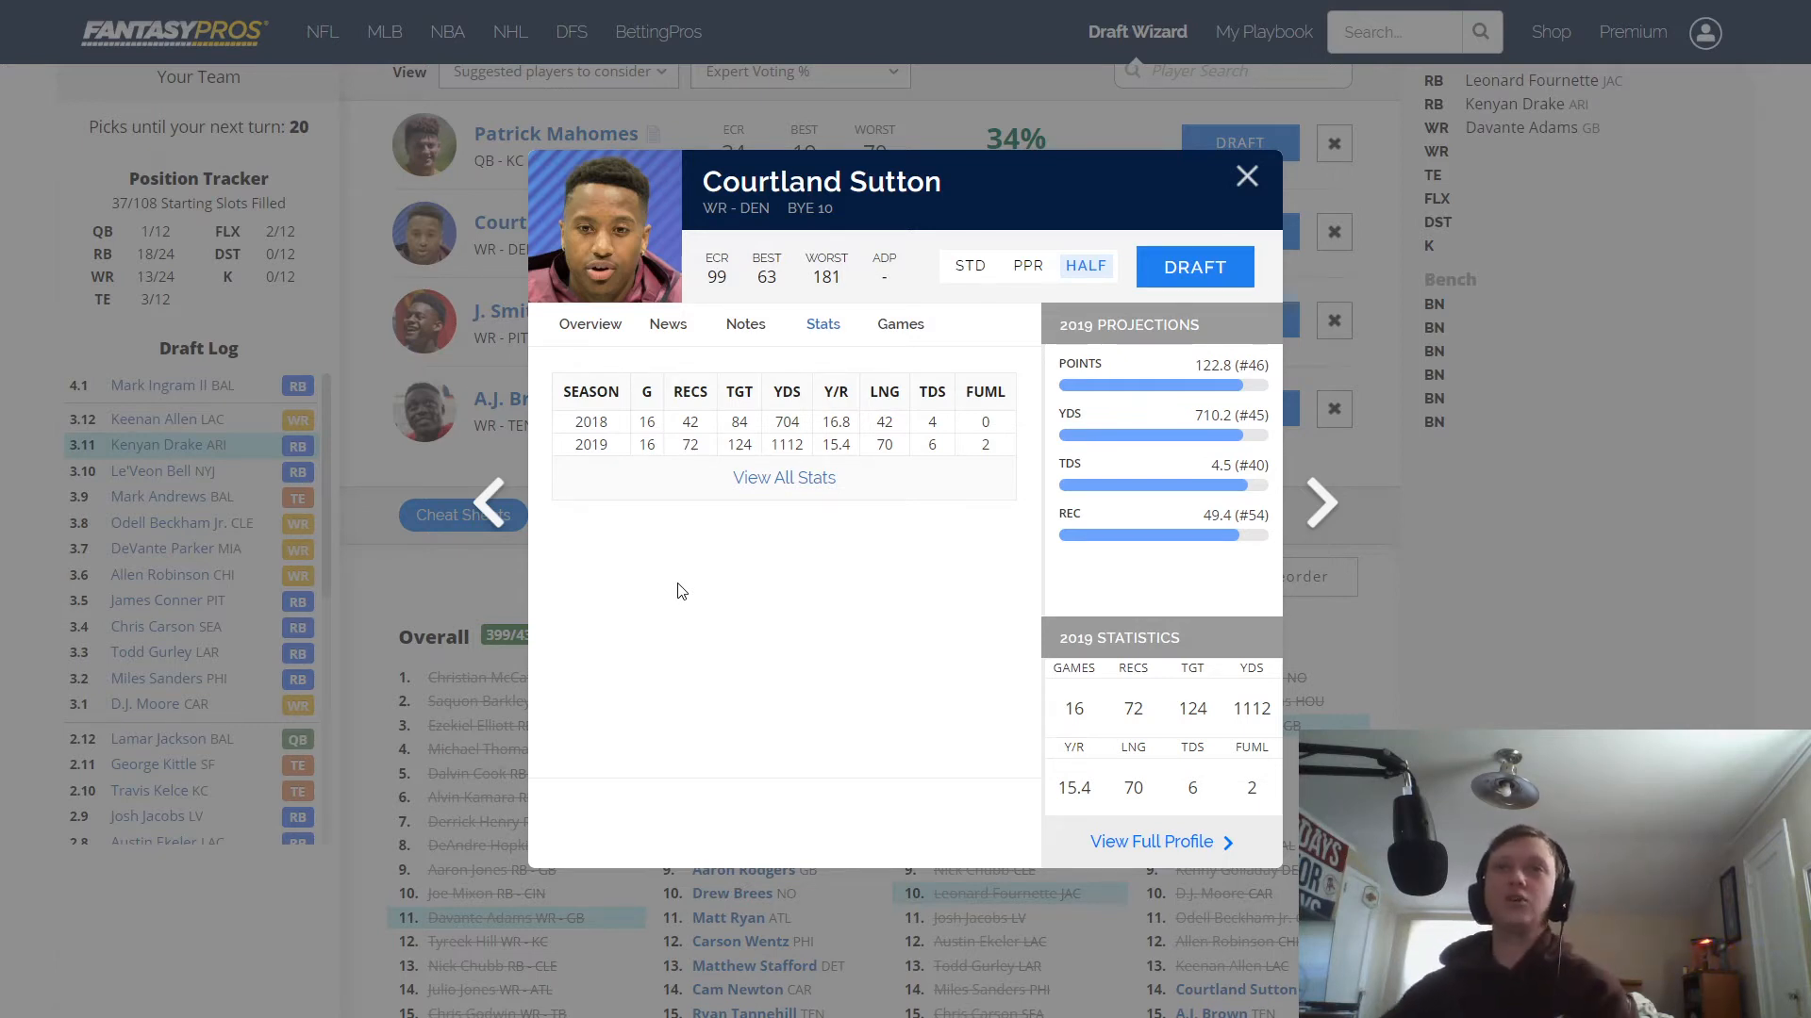
{"action": "left_click", "coordinate": [1246, 179]}
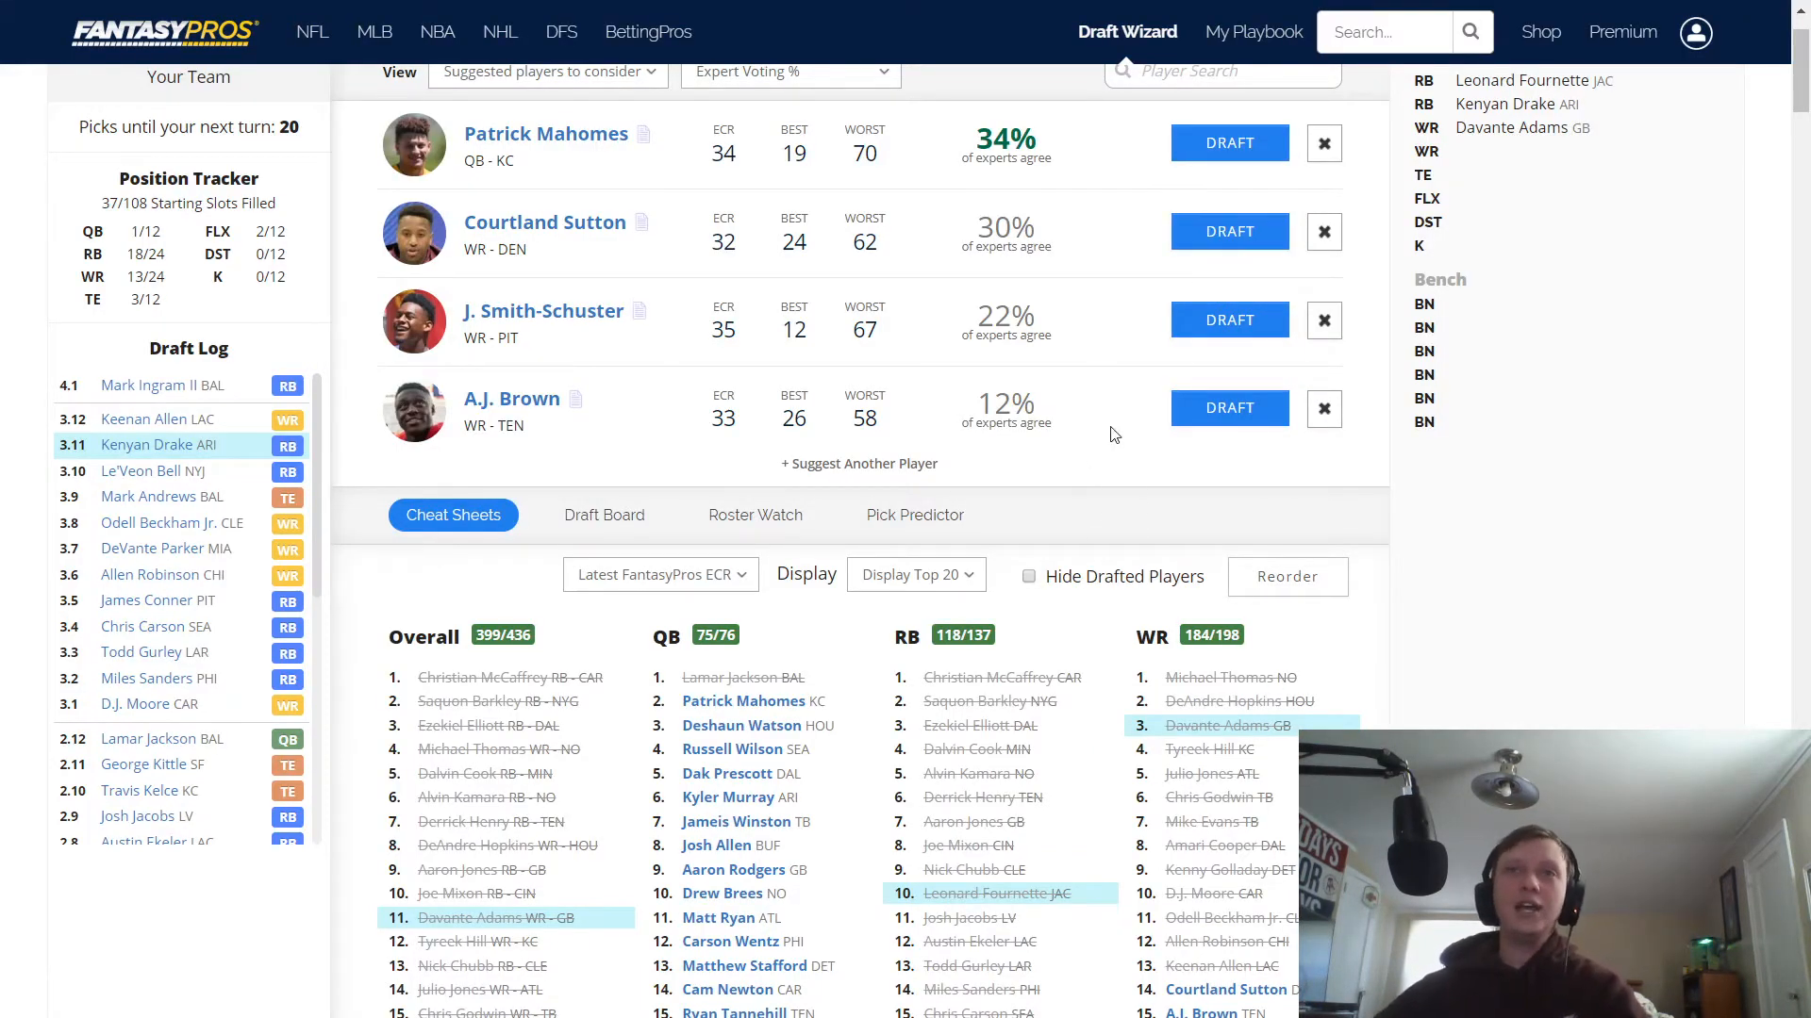
{"action": "left_click", "coordinate": [1223, 256]}
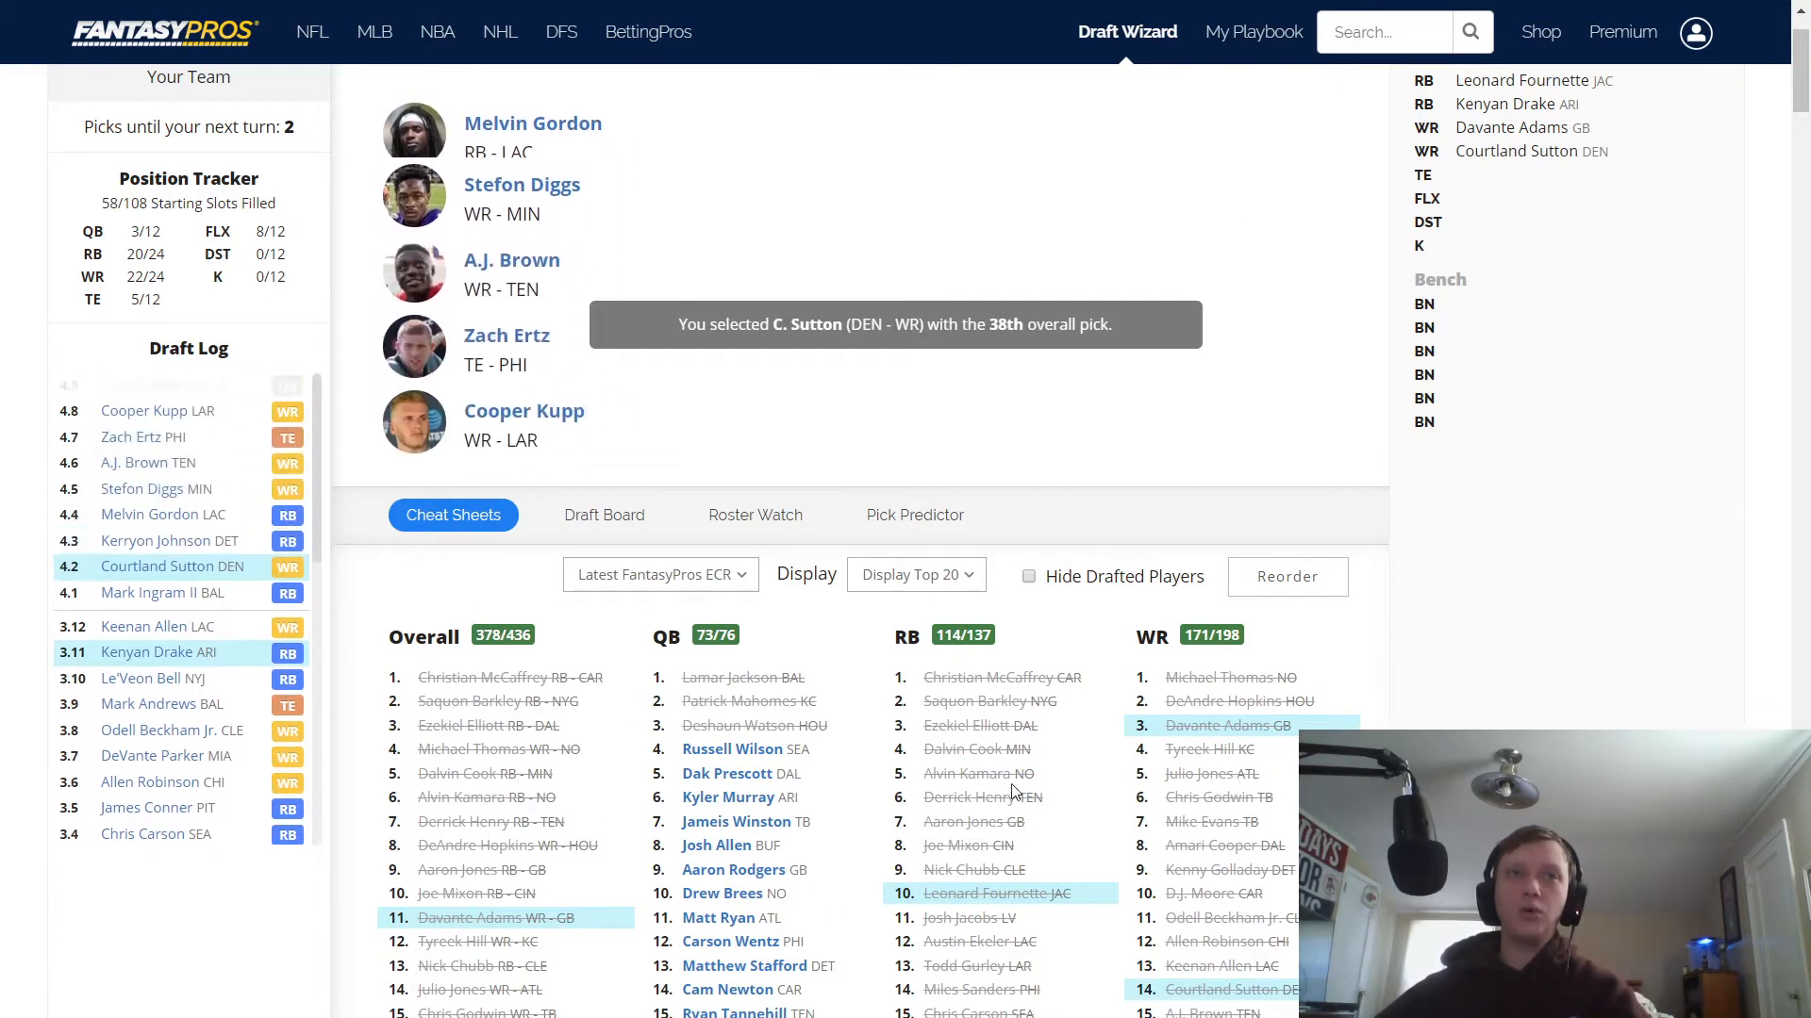
Review the draft board through round five and the suggested players for the upcoming pick.
{"action": "left_click", "coordinate": [624, 515]}
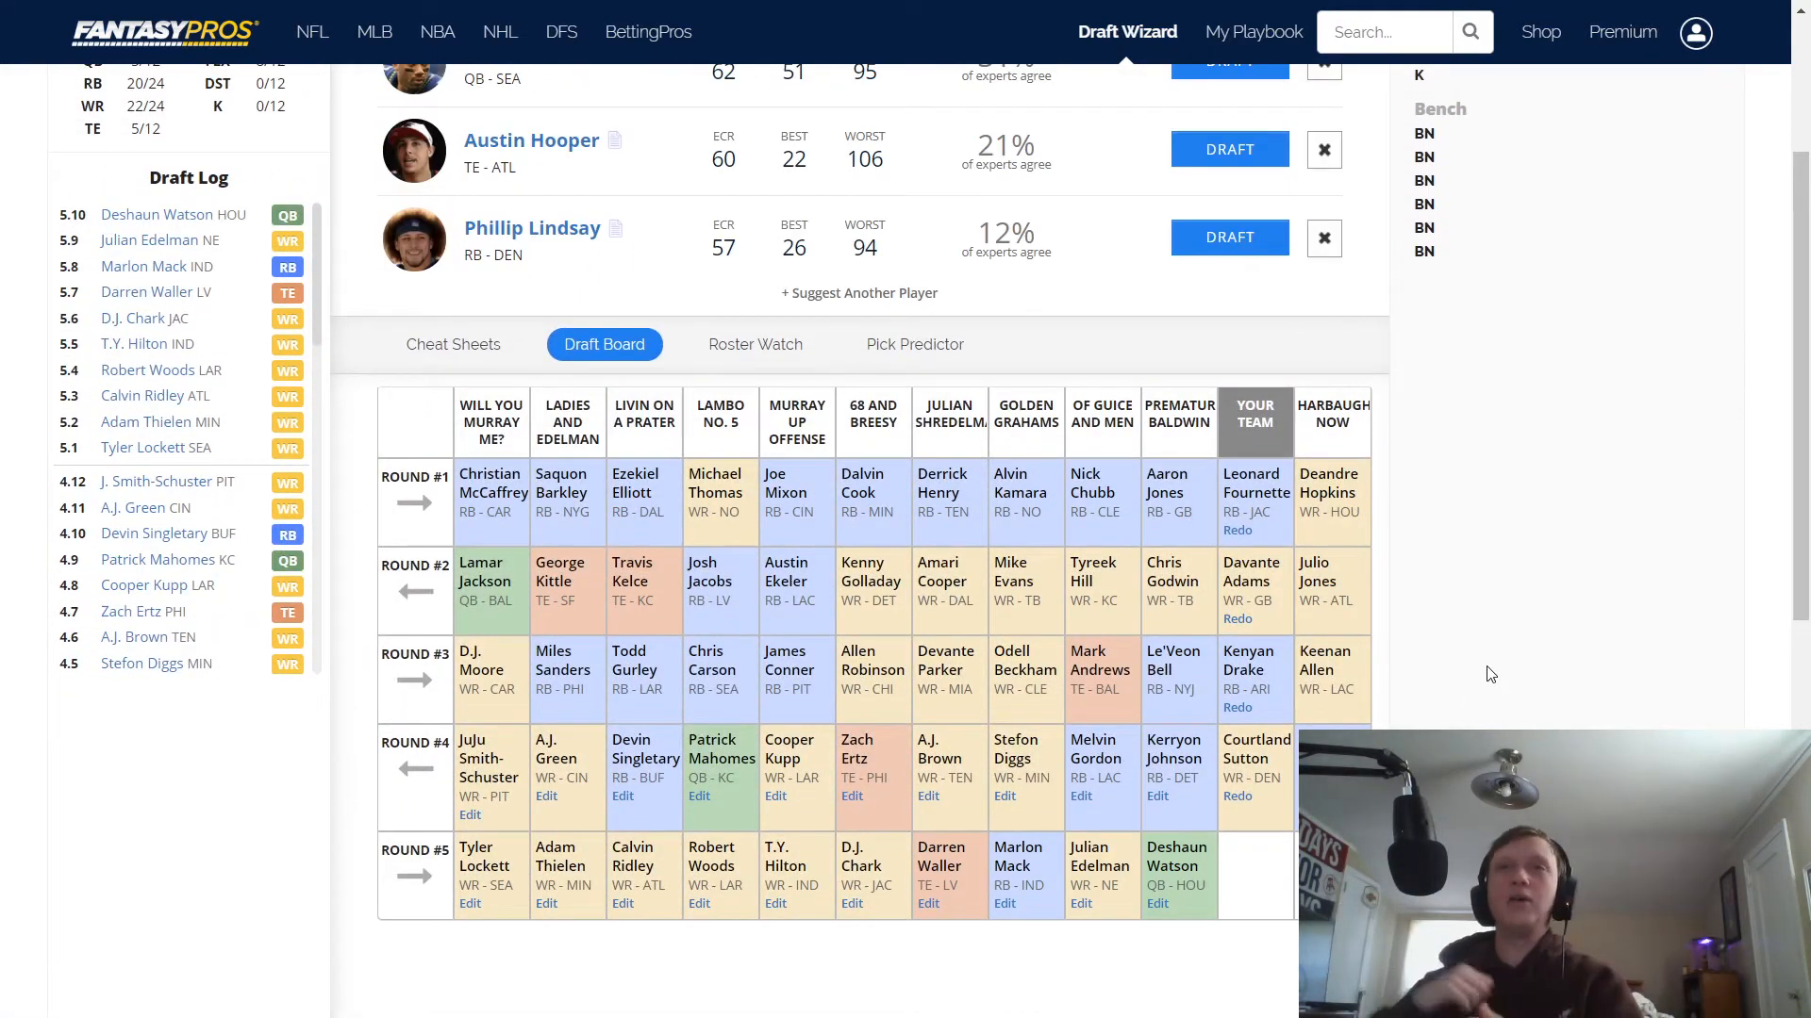
{"action": "scroll", "coordinate": [1622, 505], "scroll_direction": "down", "scroll_amount": 5}
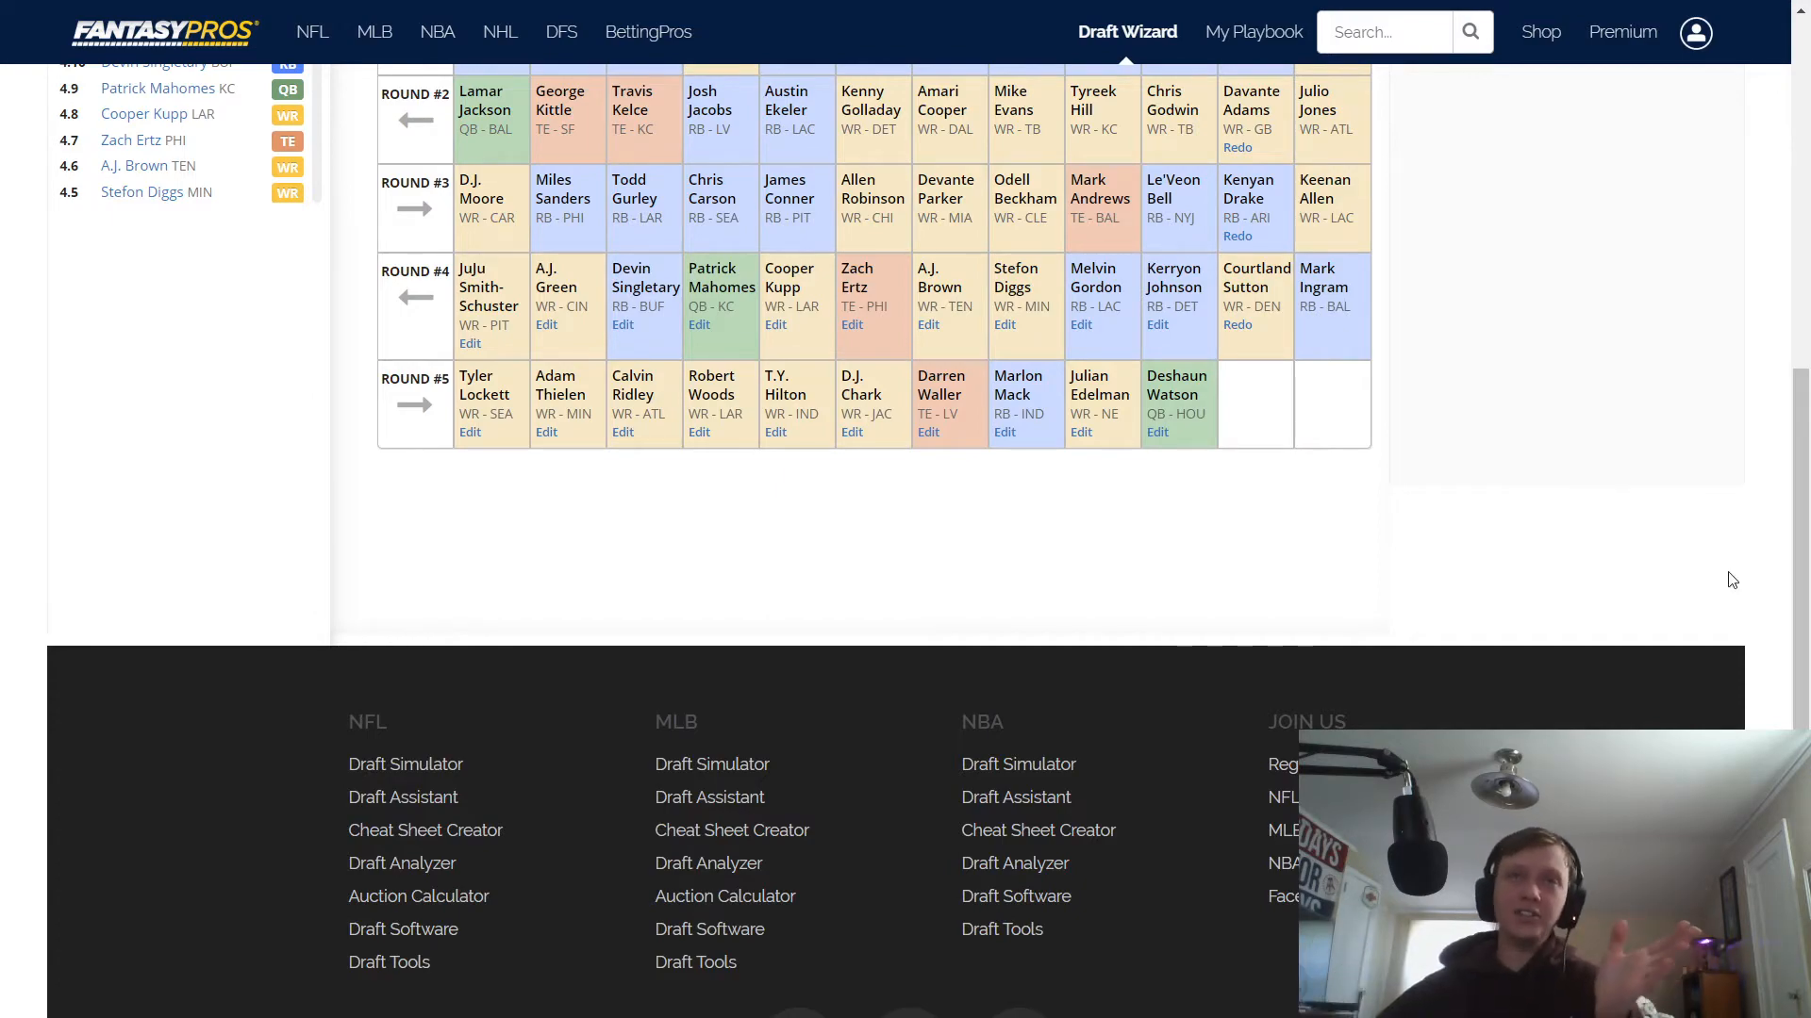
{"action": "scroll", "coordinate": [1434, 381], "scroll_direction": "up", "scroll_amount": 3}
{"action": "scroll", "coordinate": [1434, 381], "scroll_direction": "up", "scroll_amount": 3}
{"action": "scroll", "coordinate": [1245, 354], "scroll_direction": "up", "scroll_amount": 3}
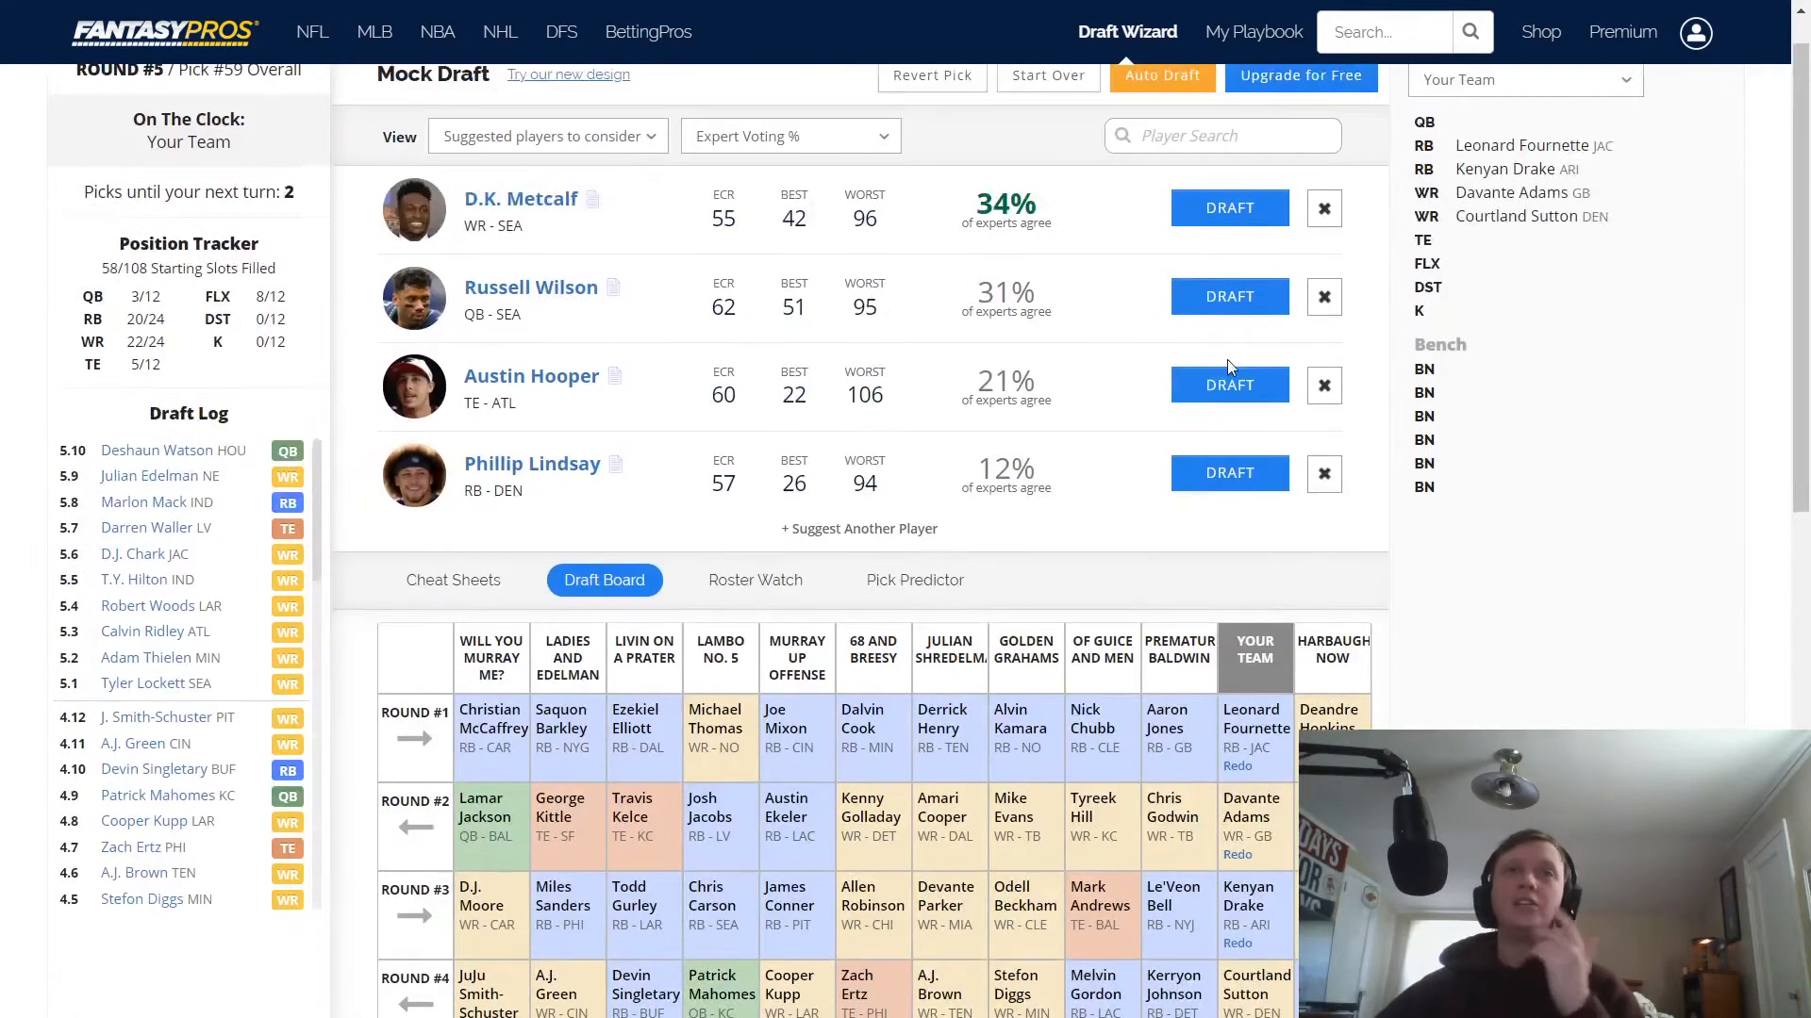
{"action": "scroll", "coordinate": [943, 401], "scroll_direction": "down", "scroll_amount": 4}
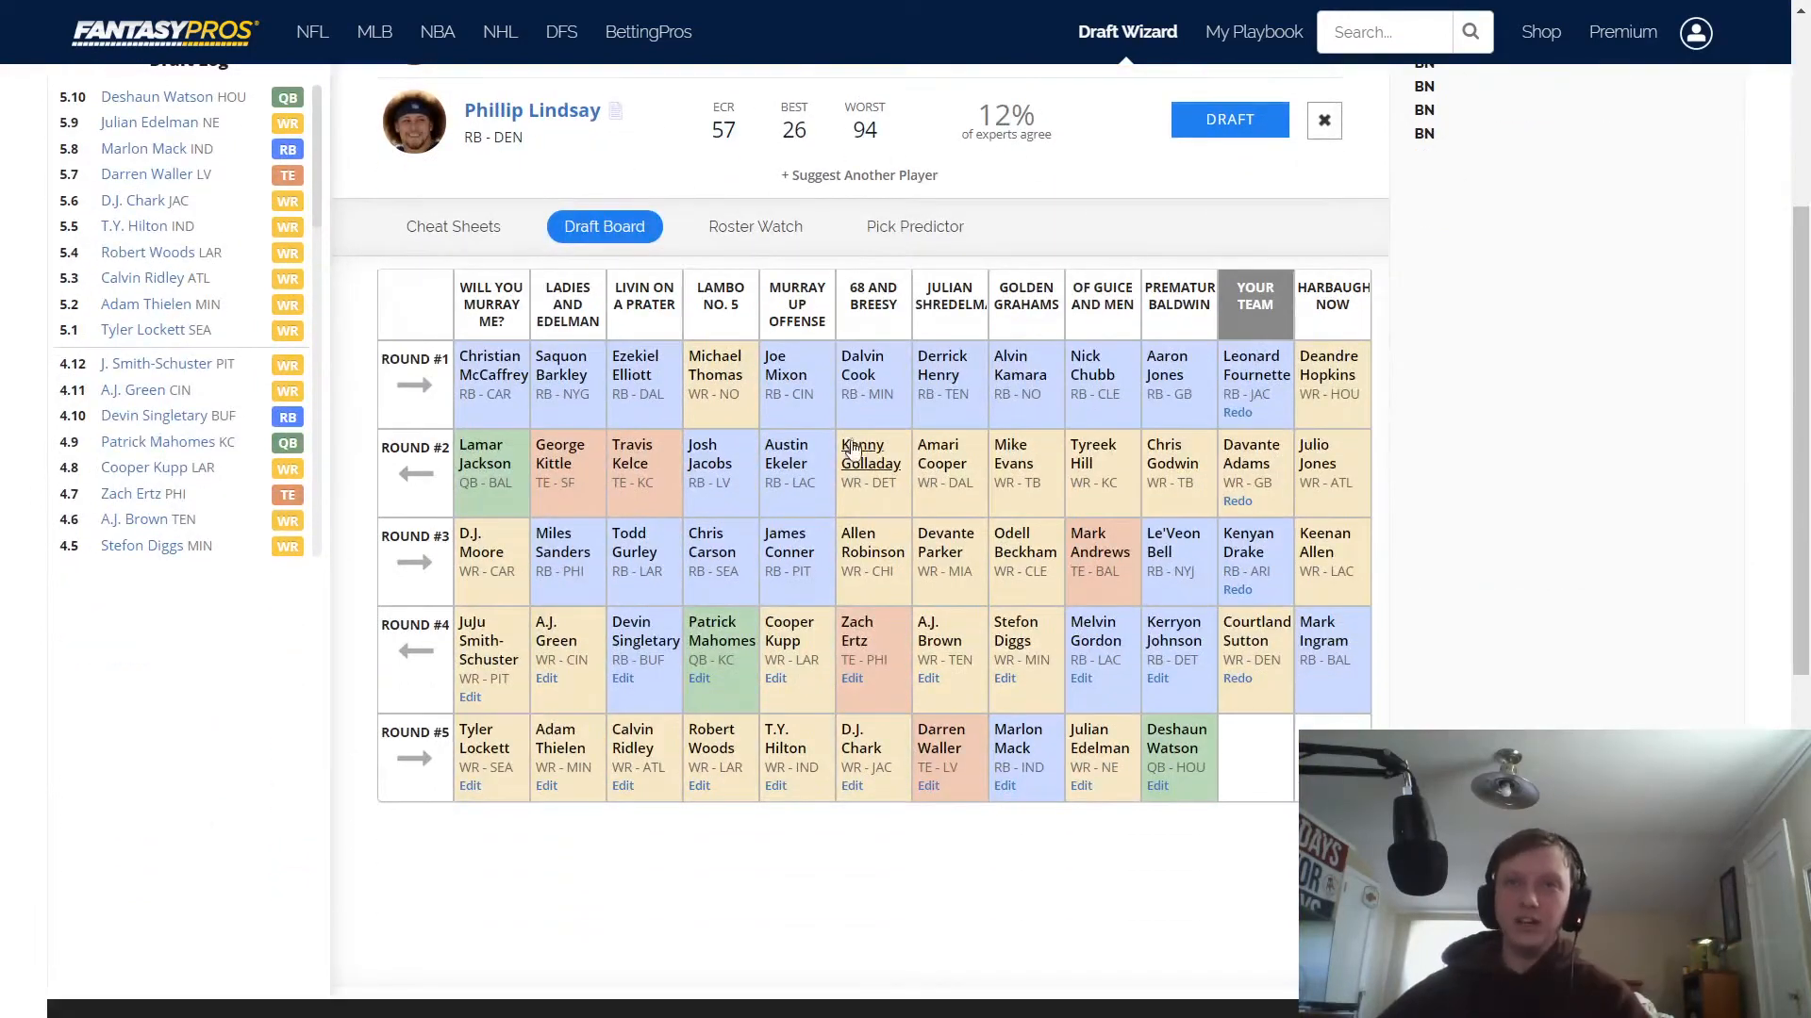
{"action": "scroll", "coordinate": [576, 396], "scroll_direction": "down", "scroll_amount": 2}
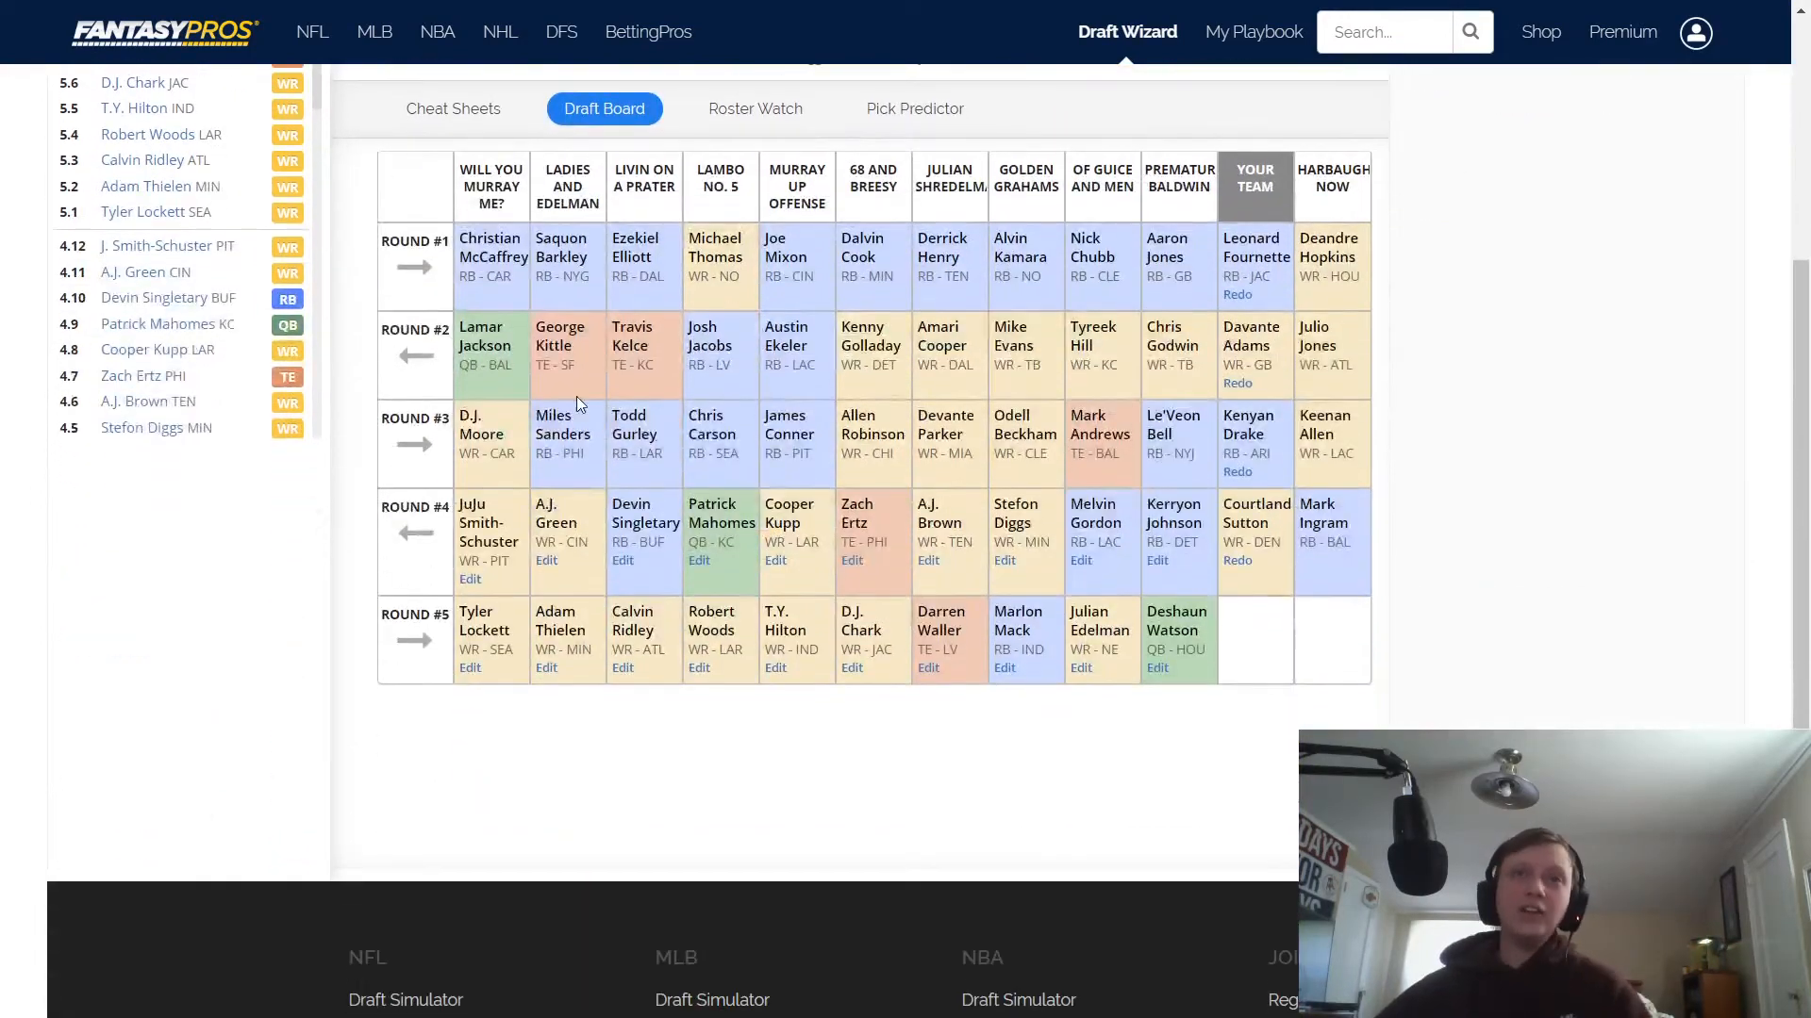
Examine the overall, running back and wide receiver cheat sheets for players still available in round five.
{"action": "left_click", "coordinate": [467, 111]}
{"action": "scroll", "coordinate": [1232, 538], "scroll_direction": "down", "scroll_amount": 6}
{"action": "scroll", "coordinate": [1233, 537], "scroll_direction": "down", "scroll_amount": 3}
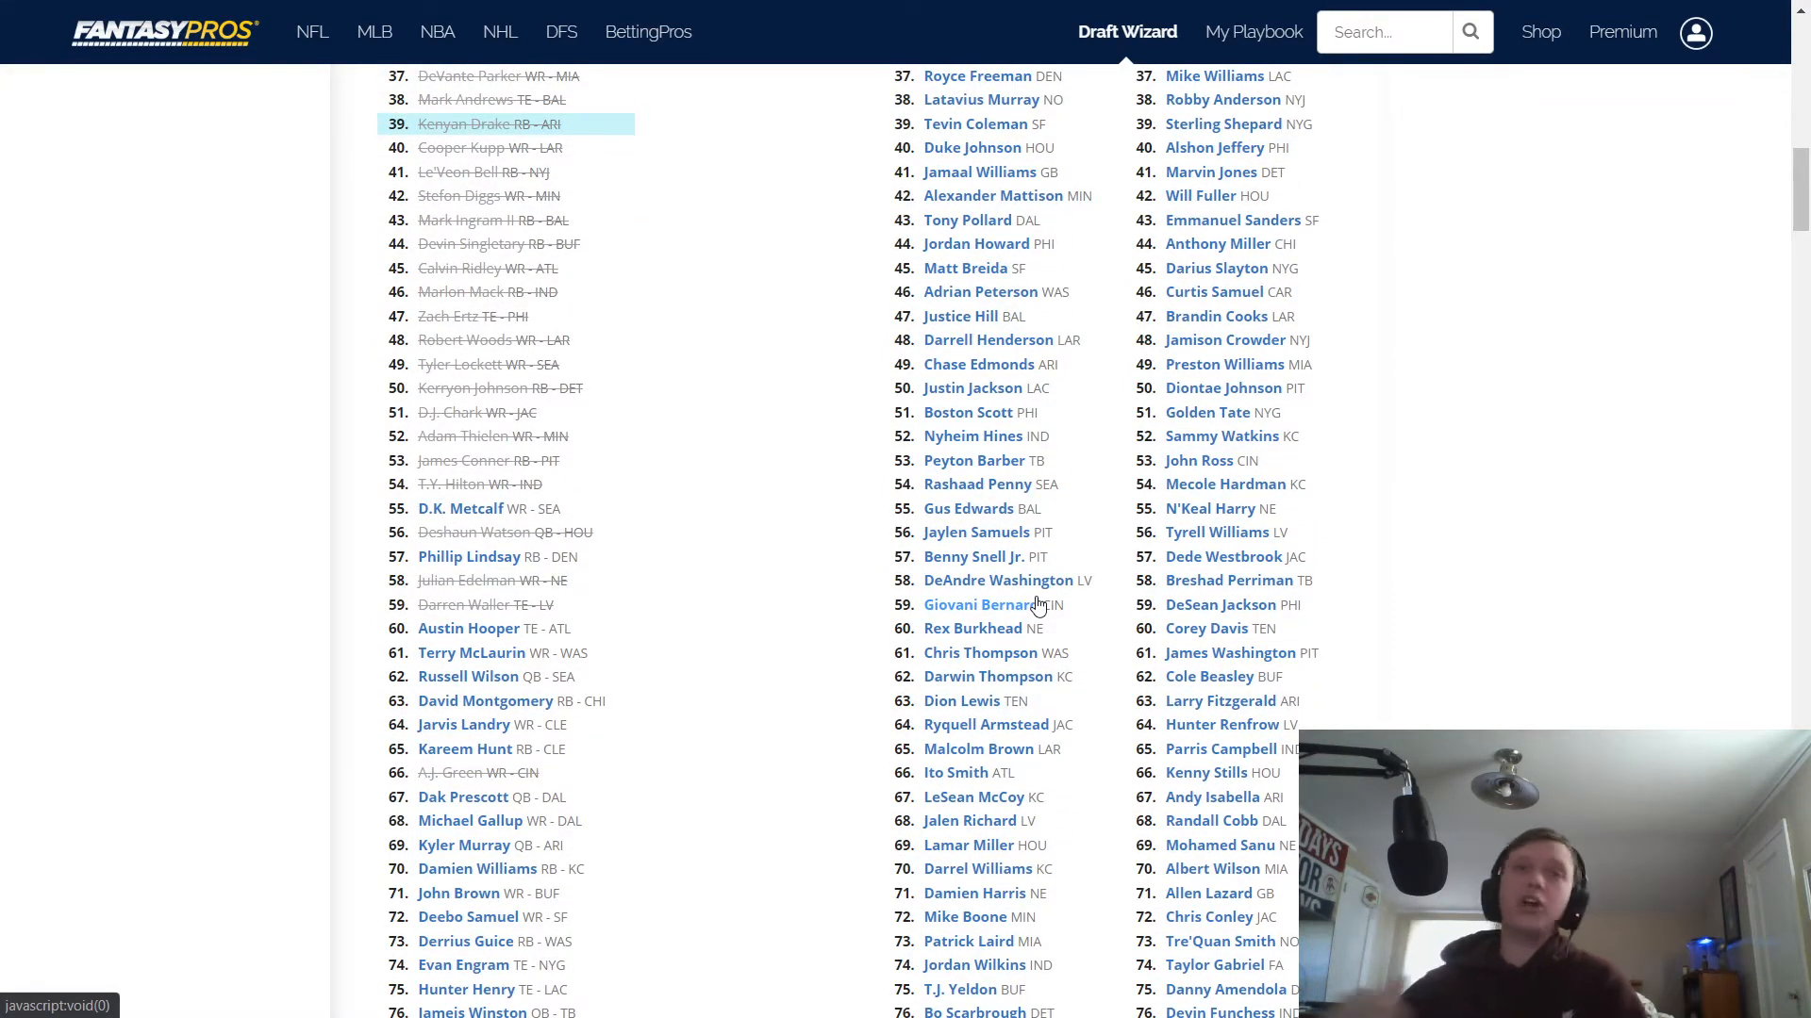
{"action": "scroll", "coordinate": [1097, 416], "scroll_direction": "up", "scroll_amount": 1}
{"action": "scroll", "coordinate": [1094, 413], "scroll_direction": "up", "scroll_amount": 15}
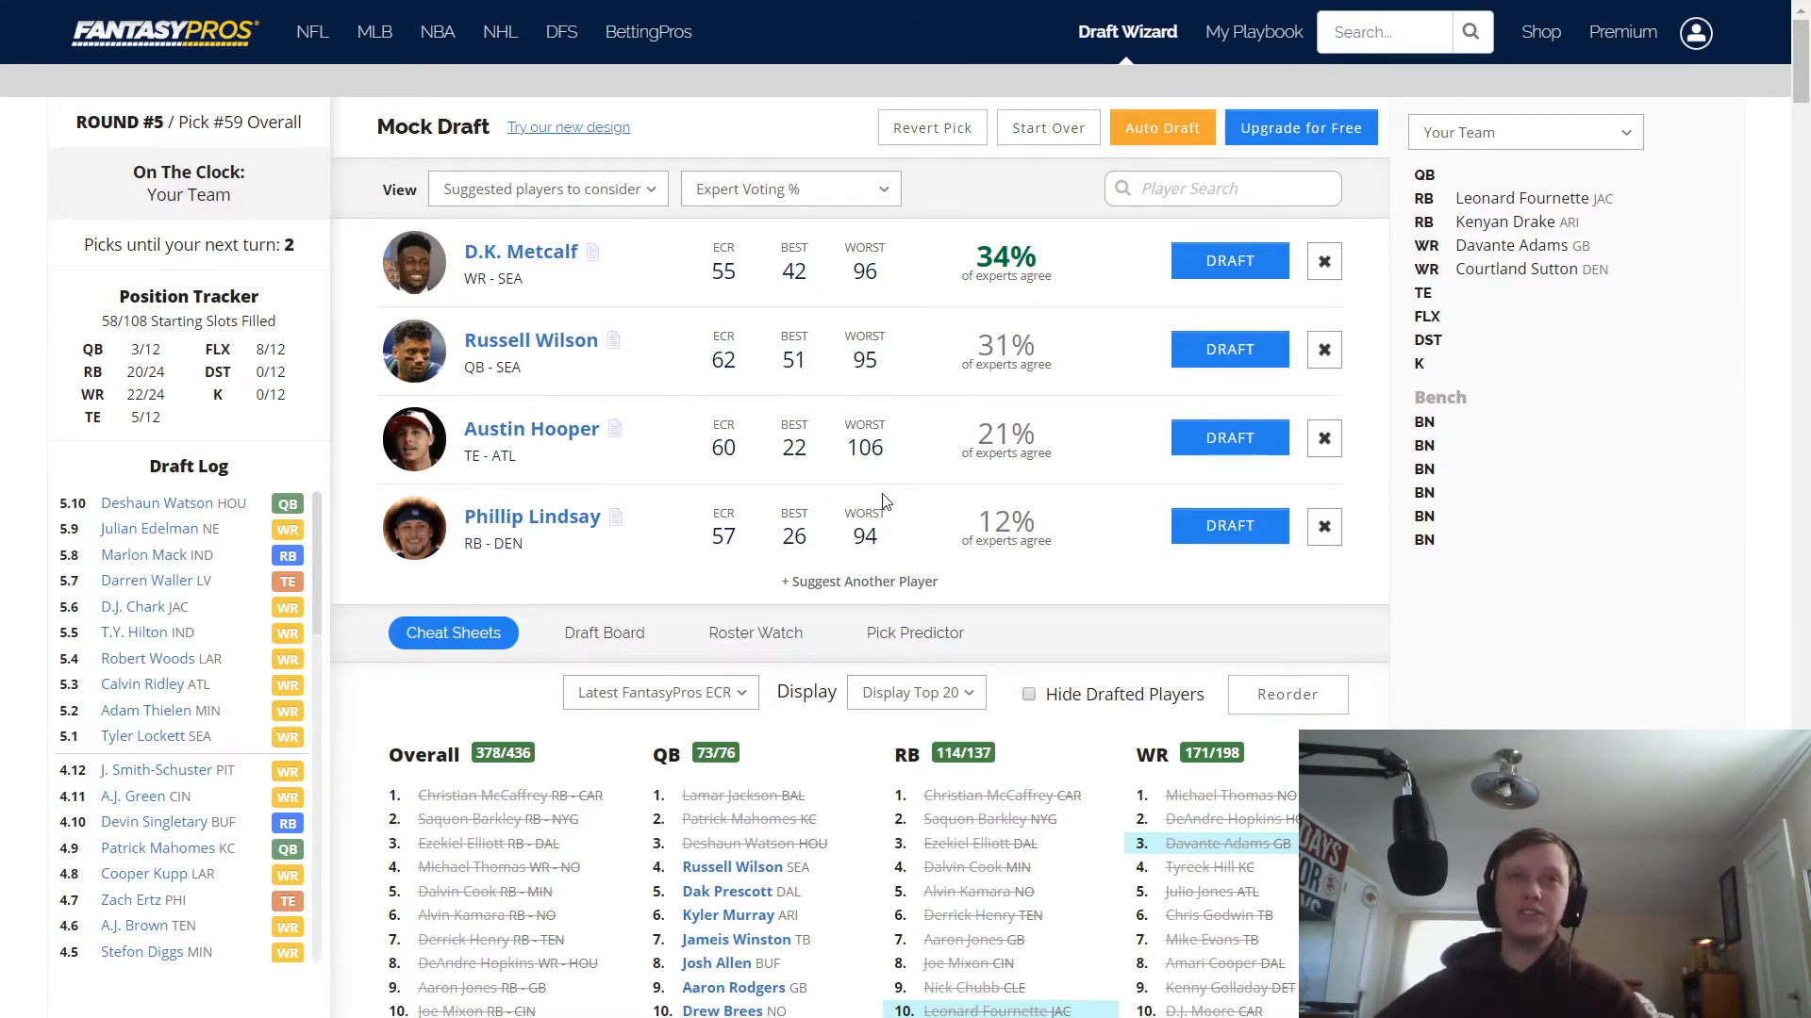
{"action": "scroll", "coordinate": [858, 613], "scroll_direction": "down", "scroll_amount": 1}
{"action": "scroll", "coordinate": [767, 668], "scroll_direction": "up", "scroll_amount": 1}
{"action": "scroll", "coordinate": [766, 668], "scroll_direction": "down", "scroll_amount": 6}
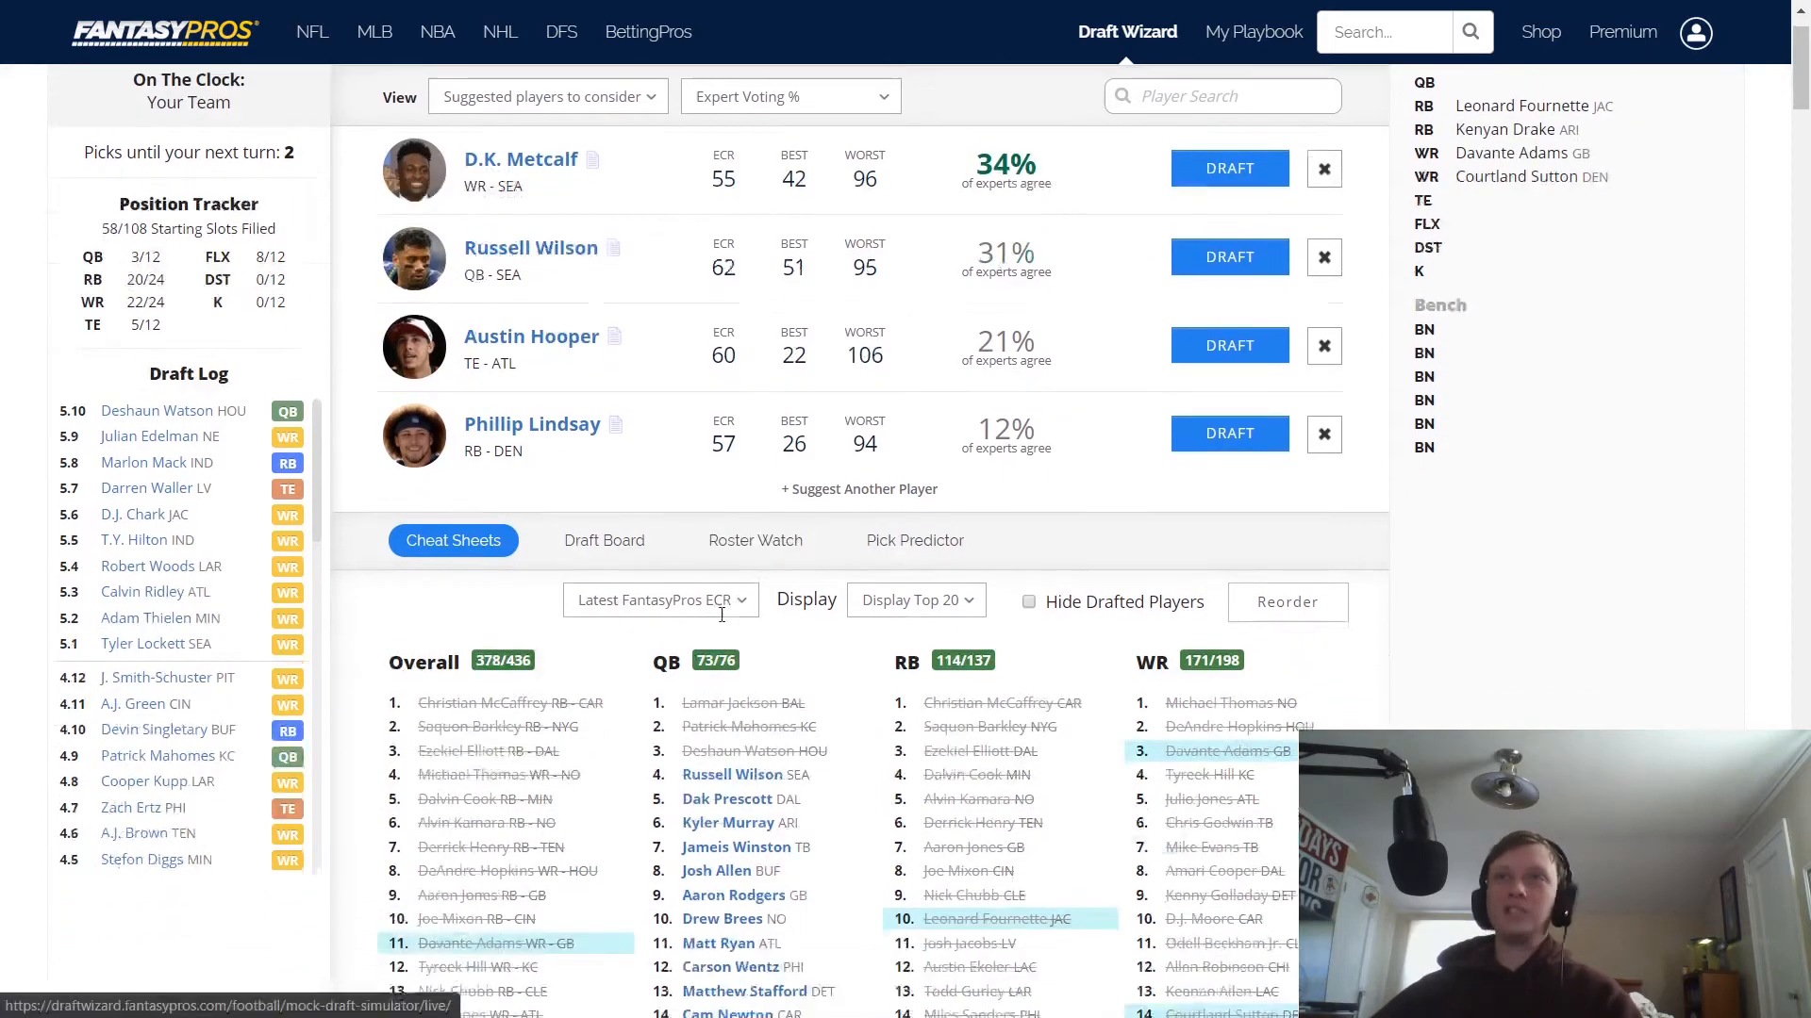
{"action": "scroll", "coordinate": [1044, 615], "scroll_direction": "down", "scroll_amount": 5}
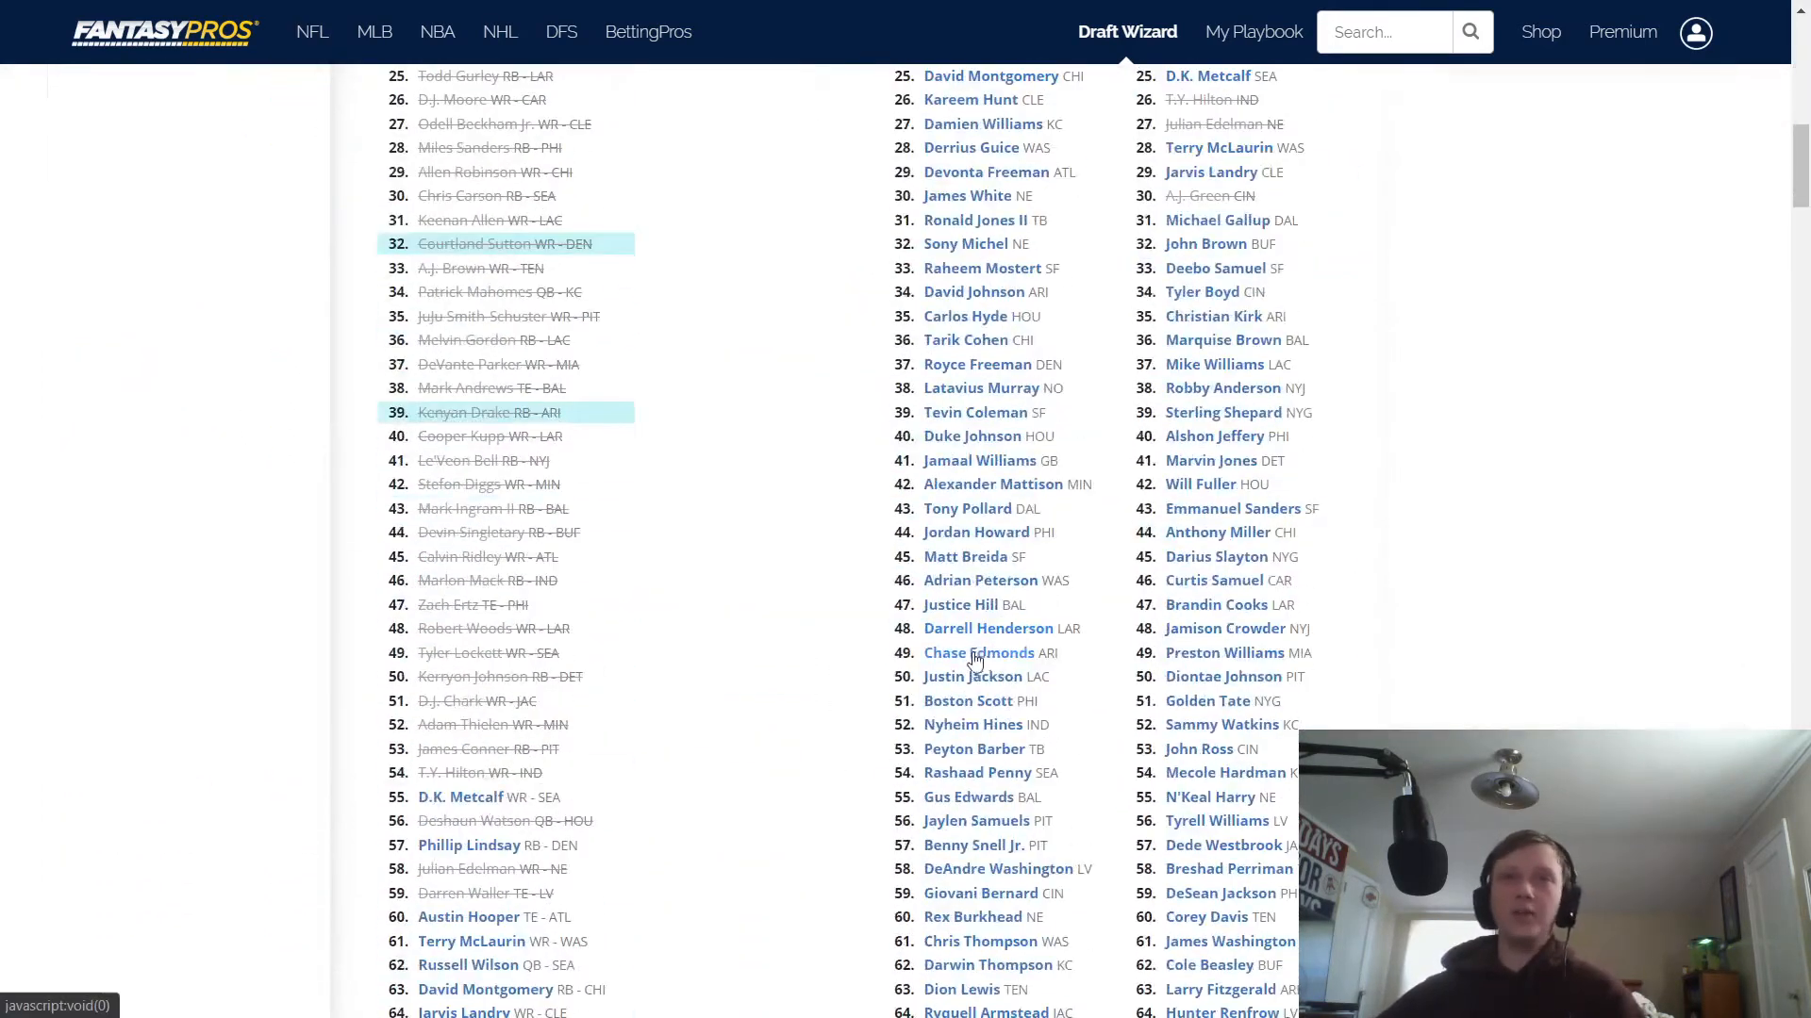
{"action": "scroll", "coordinate": [1056, 735], "scroll_direction": "up", "scroll_amount": 11}
Check the roster watch for filled starting slots, and examine the tight end rankings in the cheat sheets.
{"action": "left_click", "coordinate": [759, 632]}
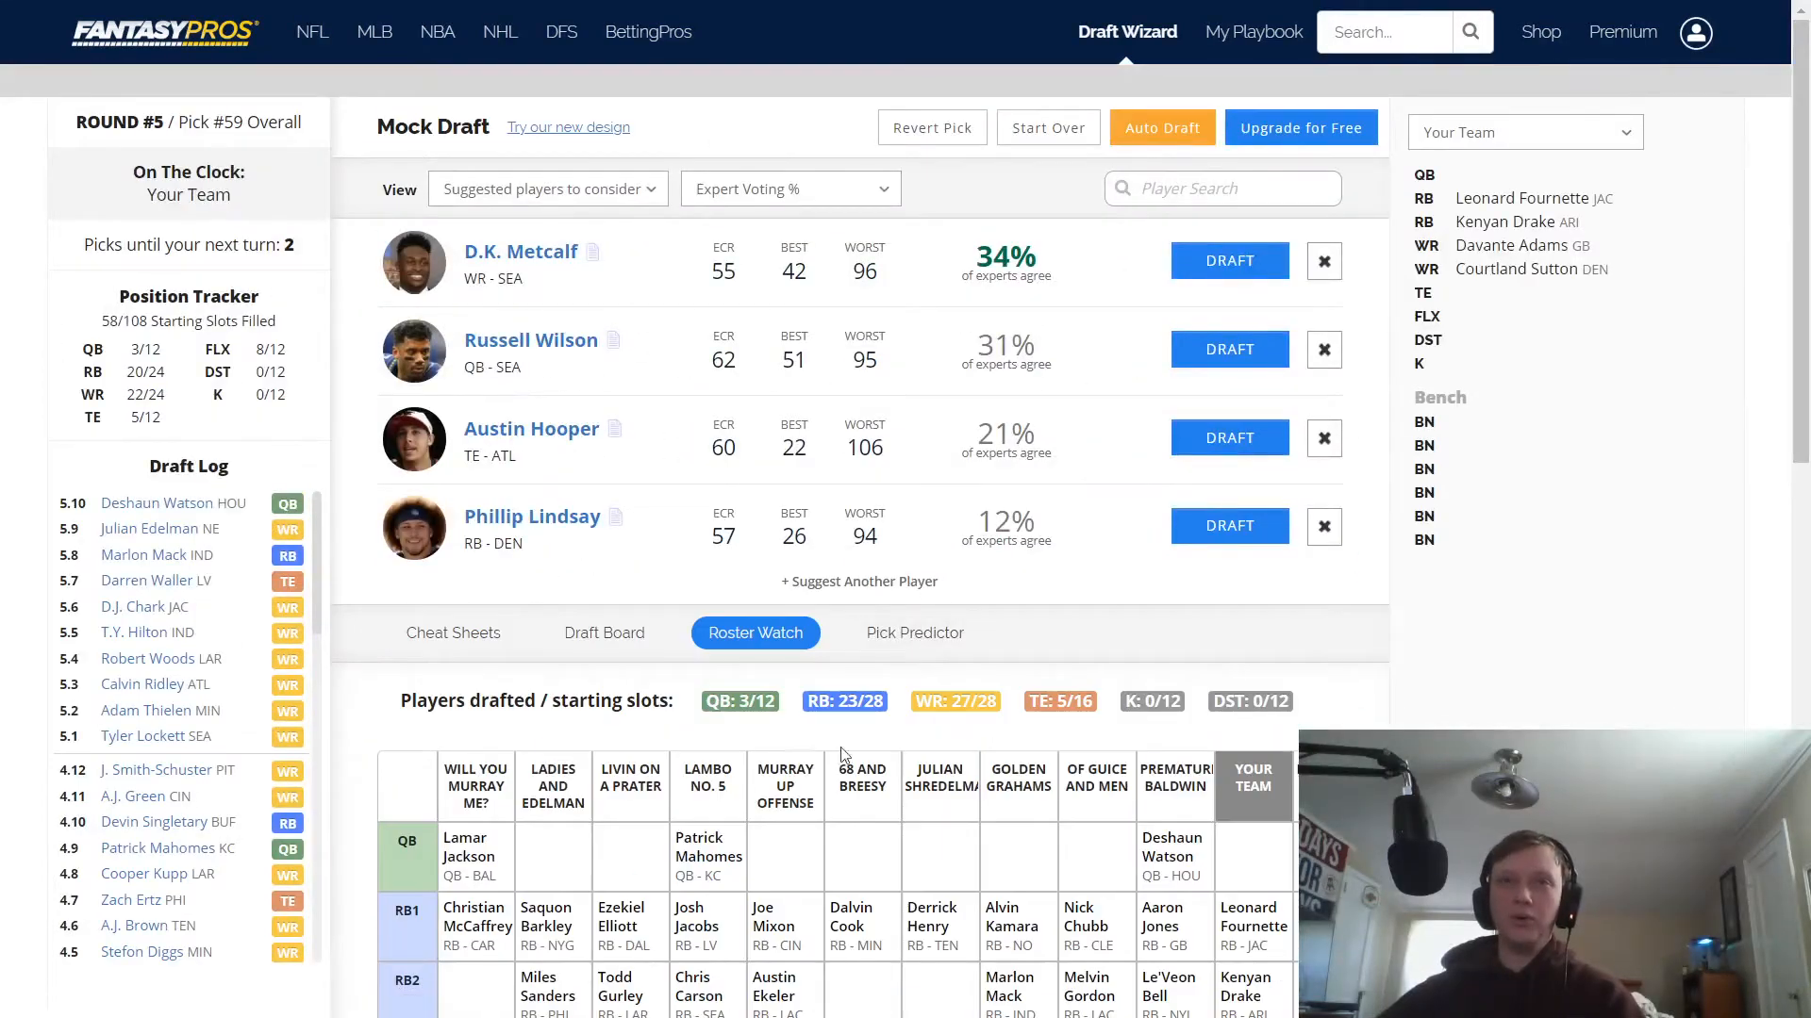
{"action": "left_click", "coordinate": [437, 641]}
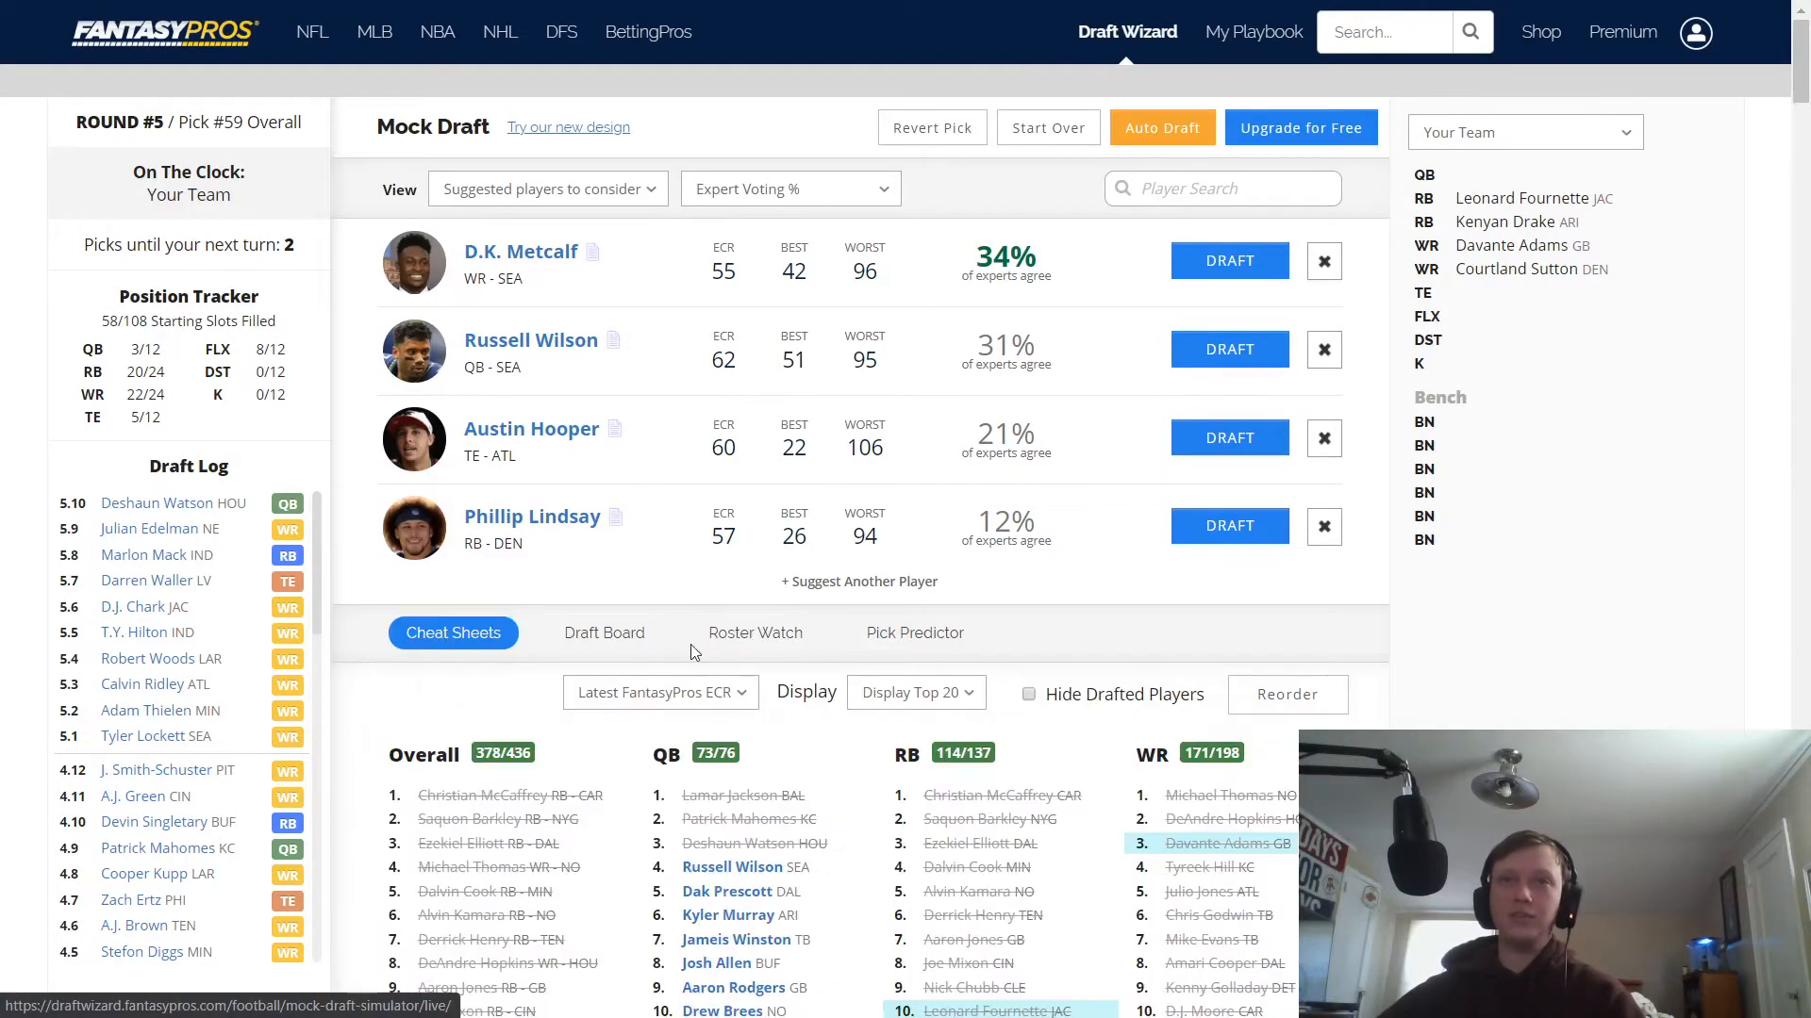
{"action": "left_click", "coordinate": [696, 649]}
{"action": "left_click", "coordinate": [426, 650]}
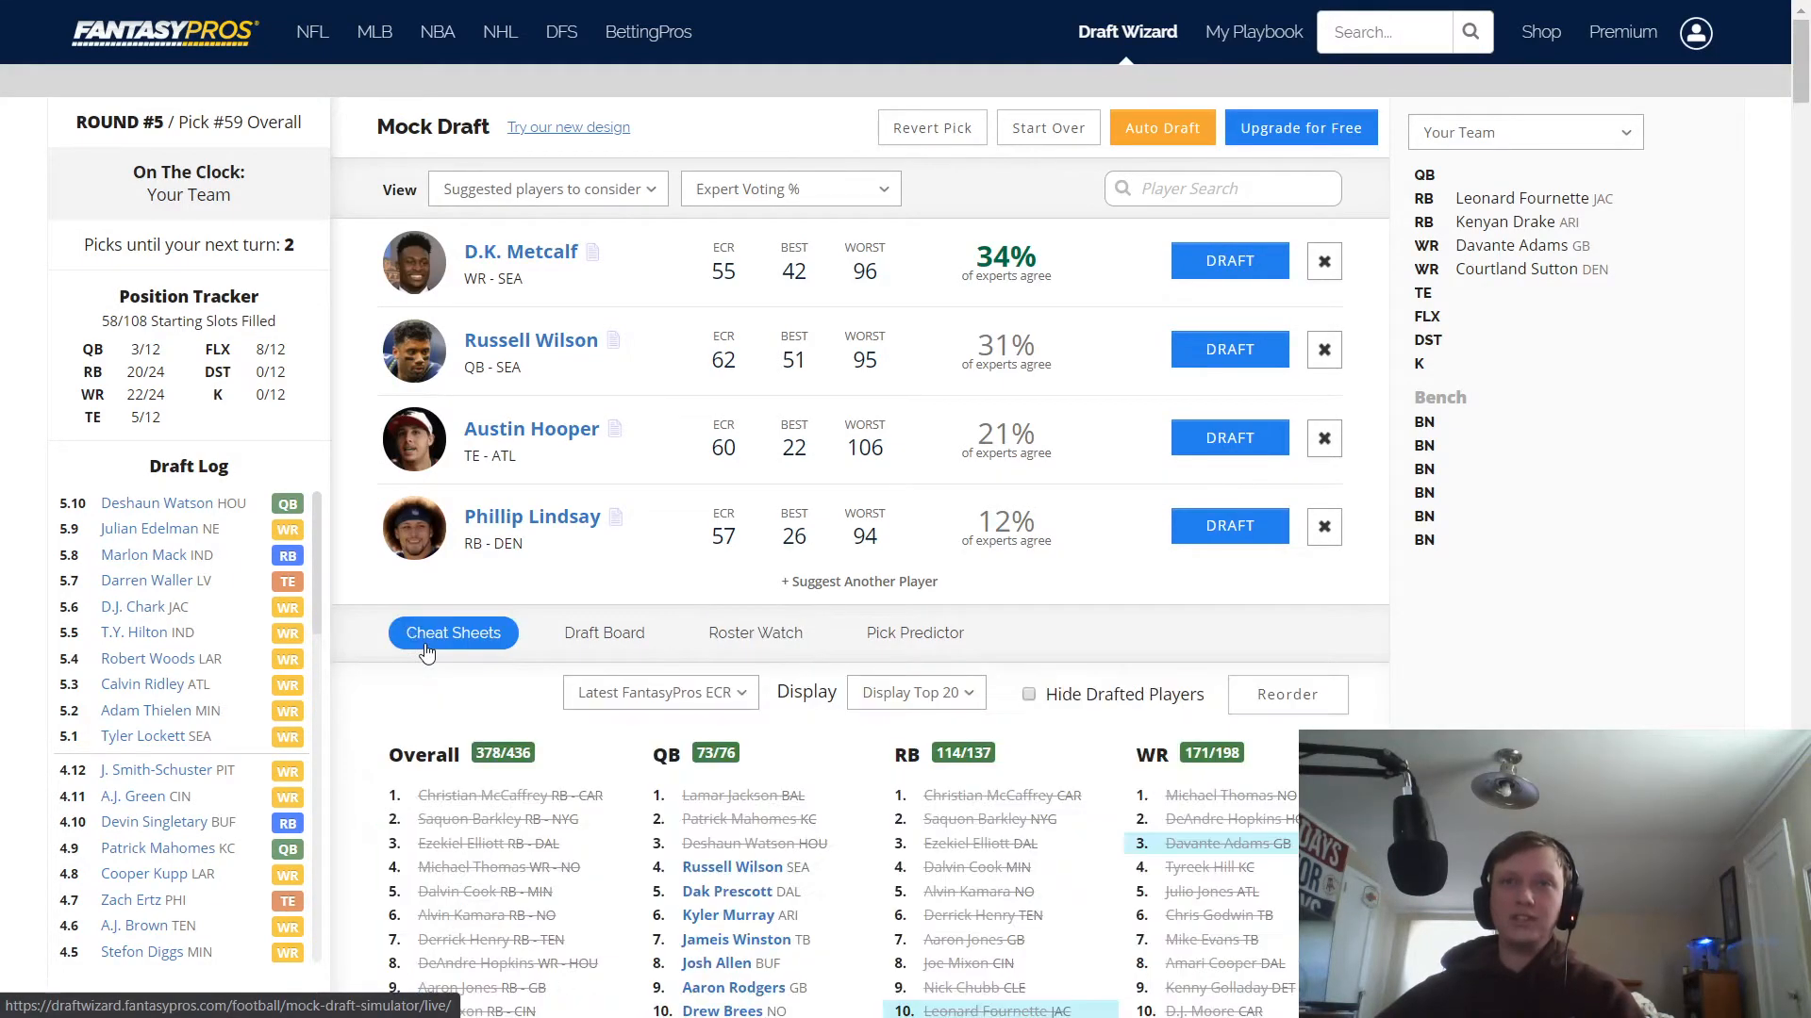
{"action": "left_click", "coordinate": [776, 639]}
{"action": "left_click", "coordinate": [489, 647]}
{"action": "scroll", "coordinate": [773, 684], "scroll_direction": "down", "scroll_amount": 4}
{"action": "scroll", "coordinate": [773, 683], "scroll_direction": "down", "scroll_amount": 20}
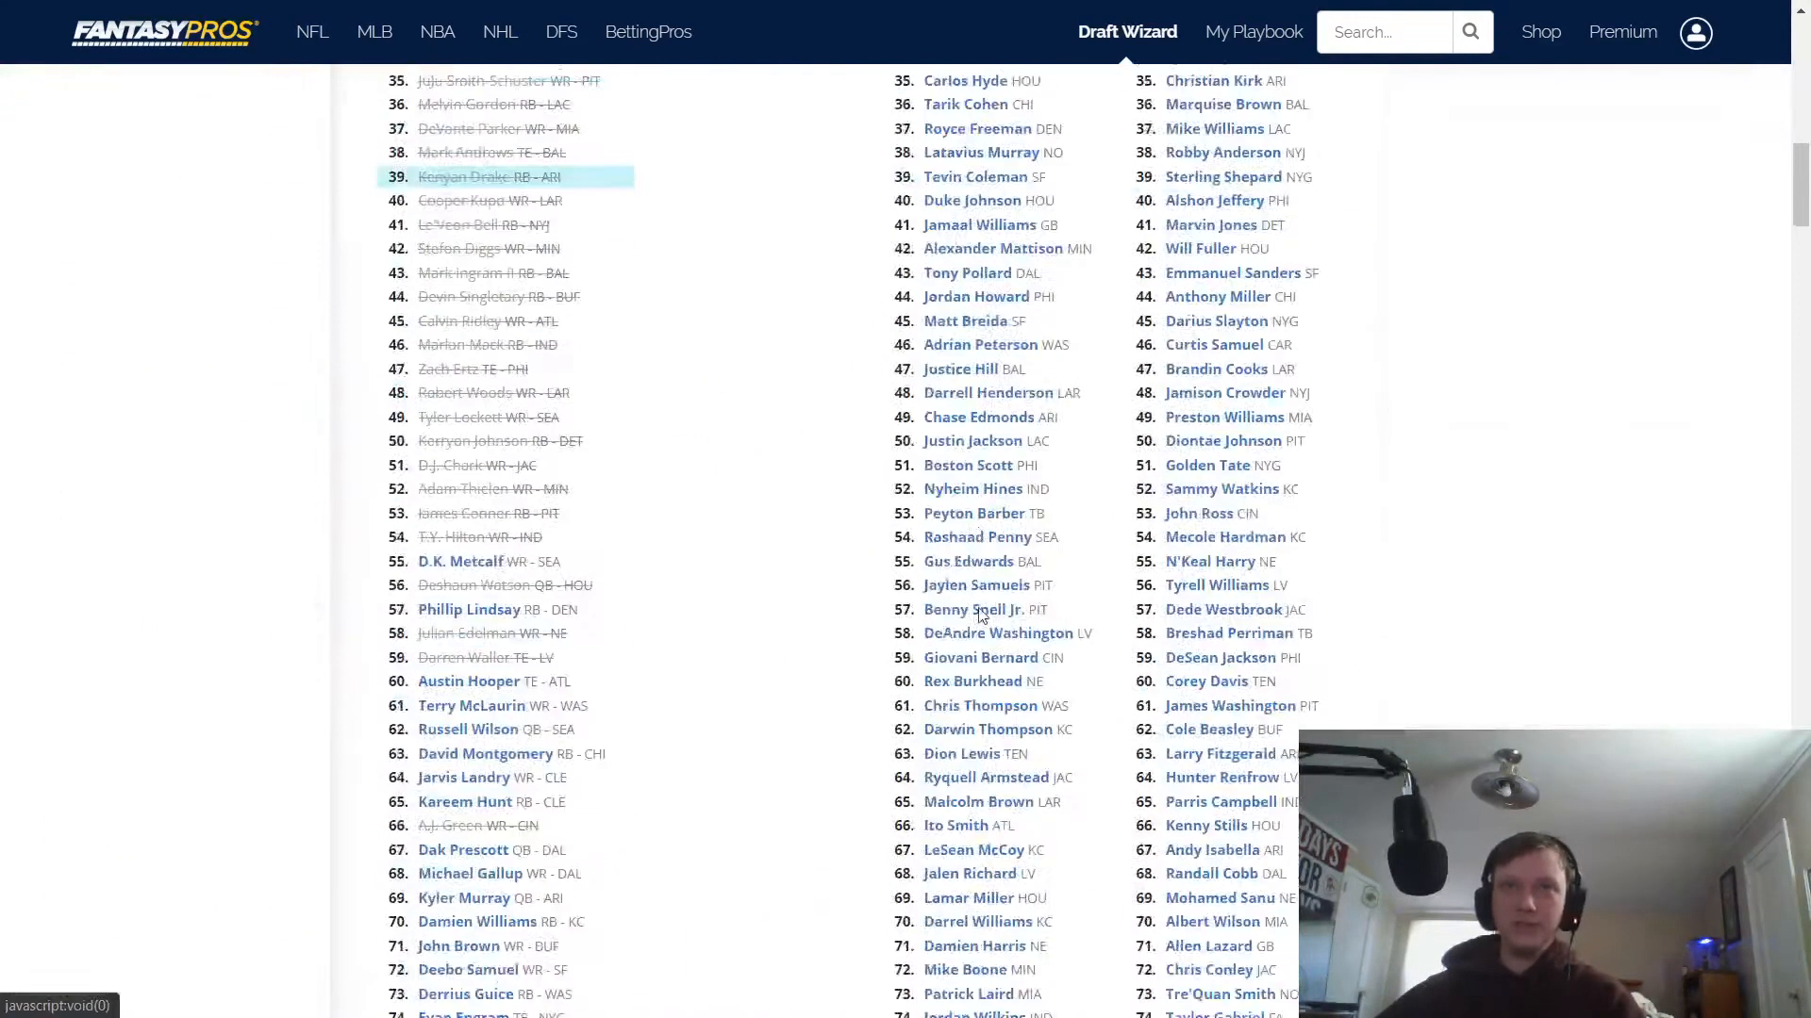
{"action": "scroll", "coordinate": [842, 707], "scroll_direction": "down", "scroll_amount": 6}
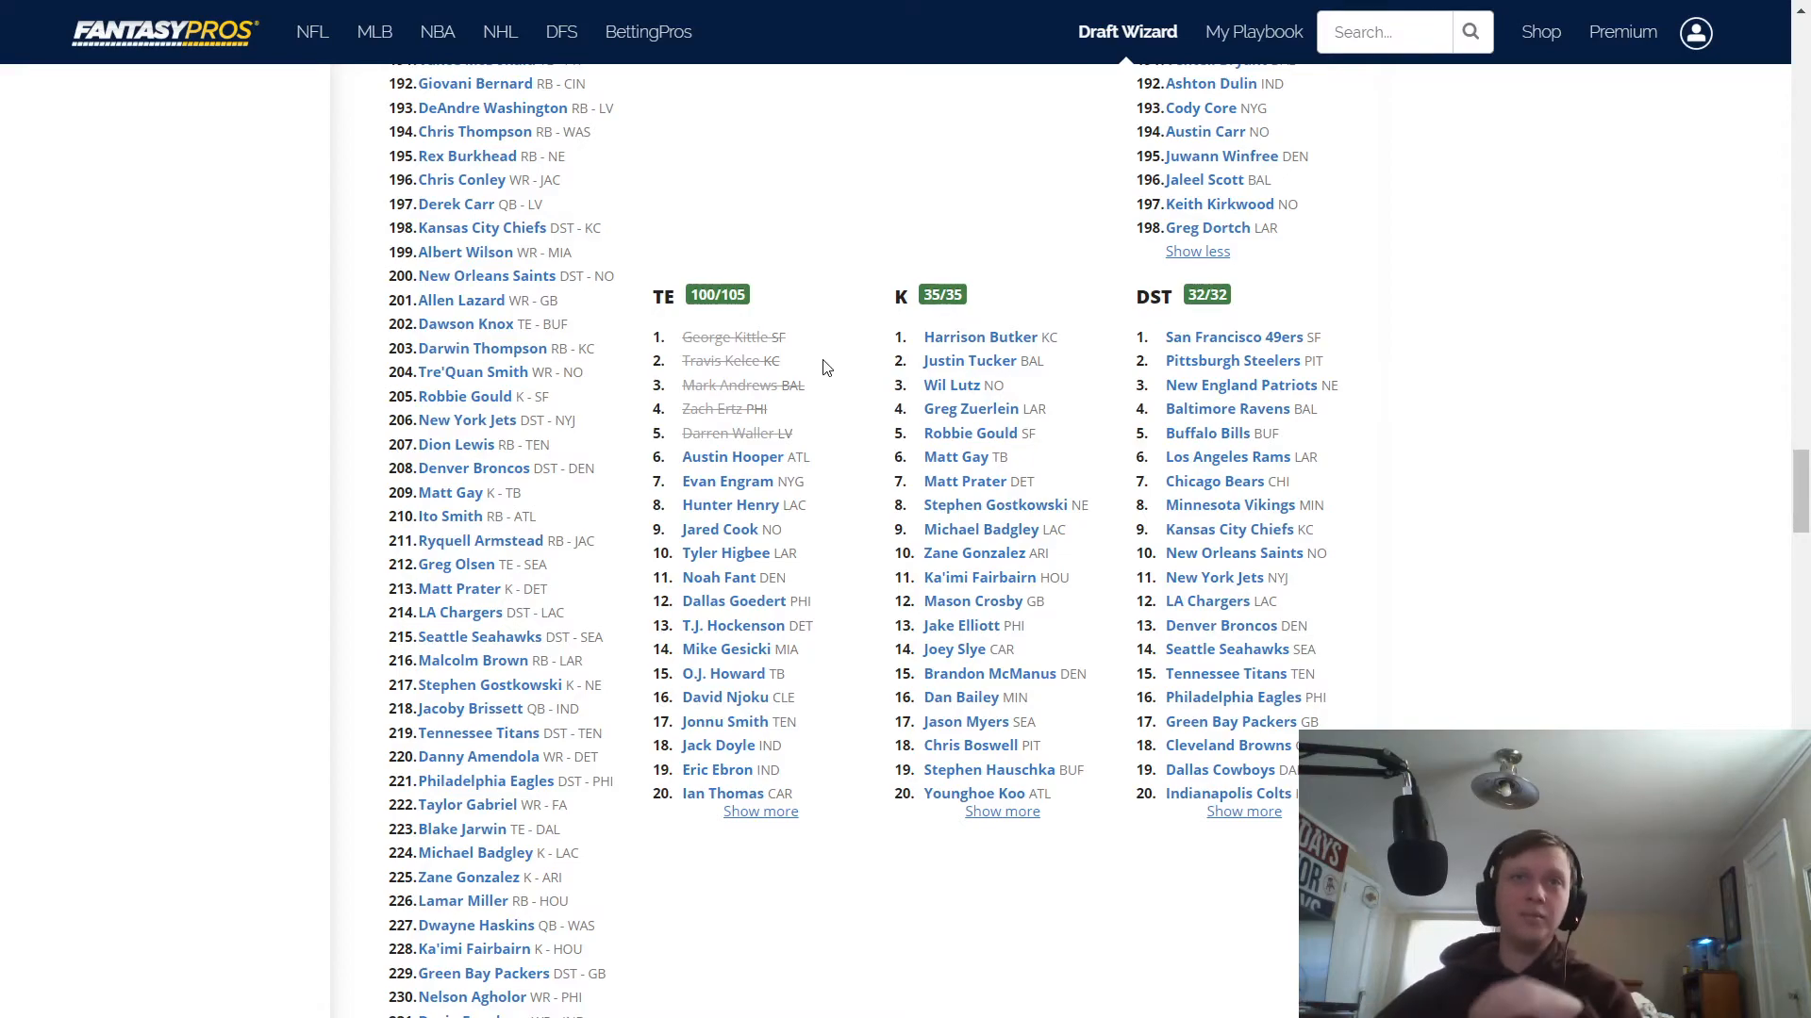
Add David Montgomery from the running back cheat sheet to the suggested players.
{"action": "scroll", "coordinate": [811, 396], "scroll_direction": "up", "scroll_amount": 20}
{"action": "scroll", "coordinate": [821, 555], "scroll_direction": "up", "scroll_amount": 20}
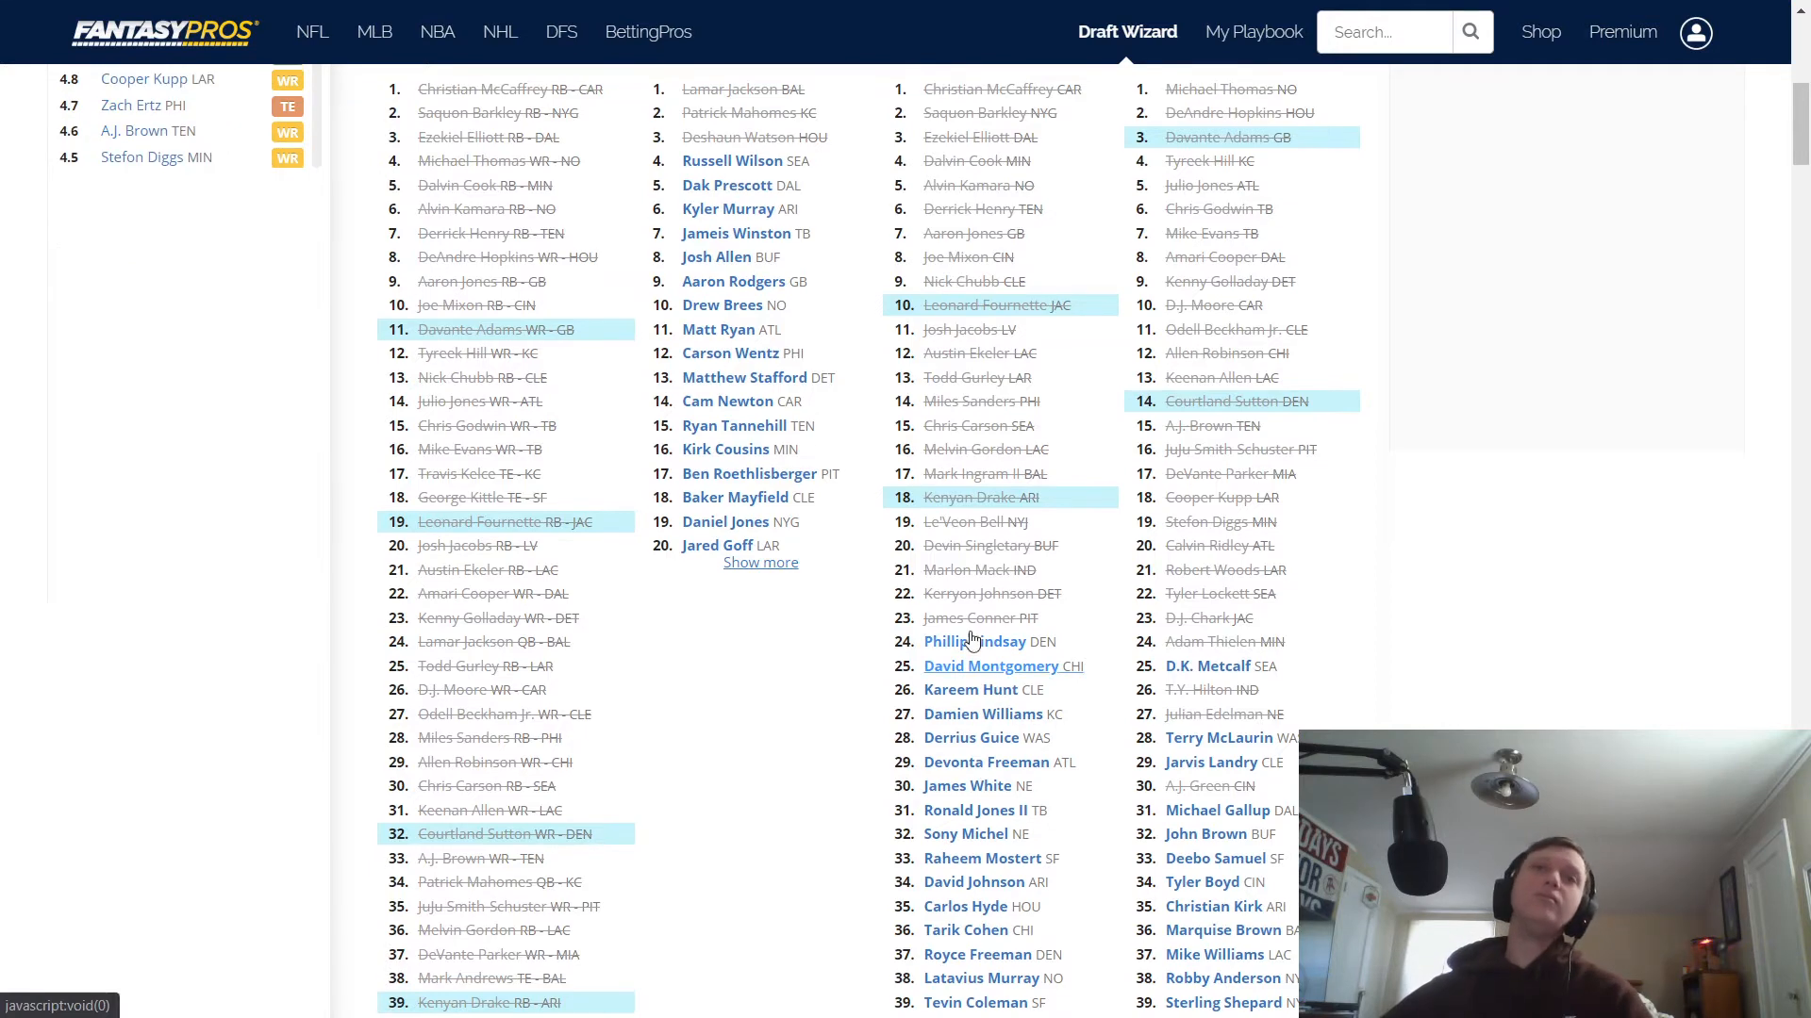
{"action": "scroll", "coordinate": [985, 660], "scroll_direction": "up", "scroll_amount": 8}
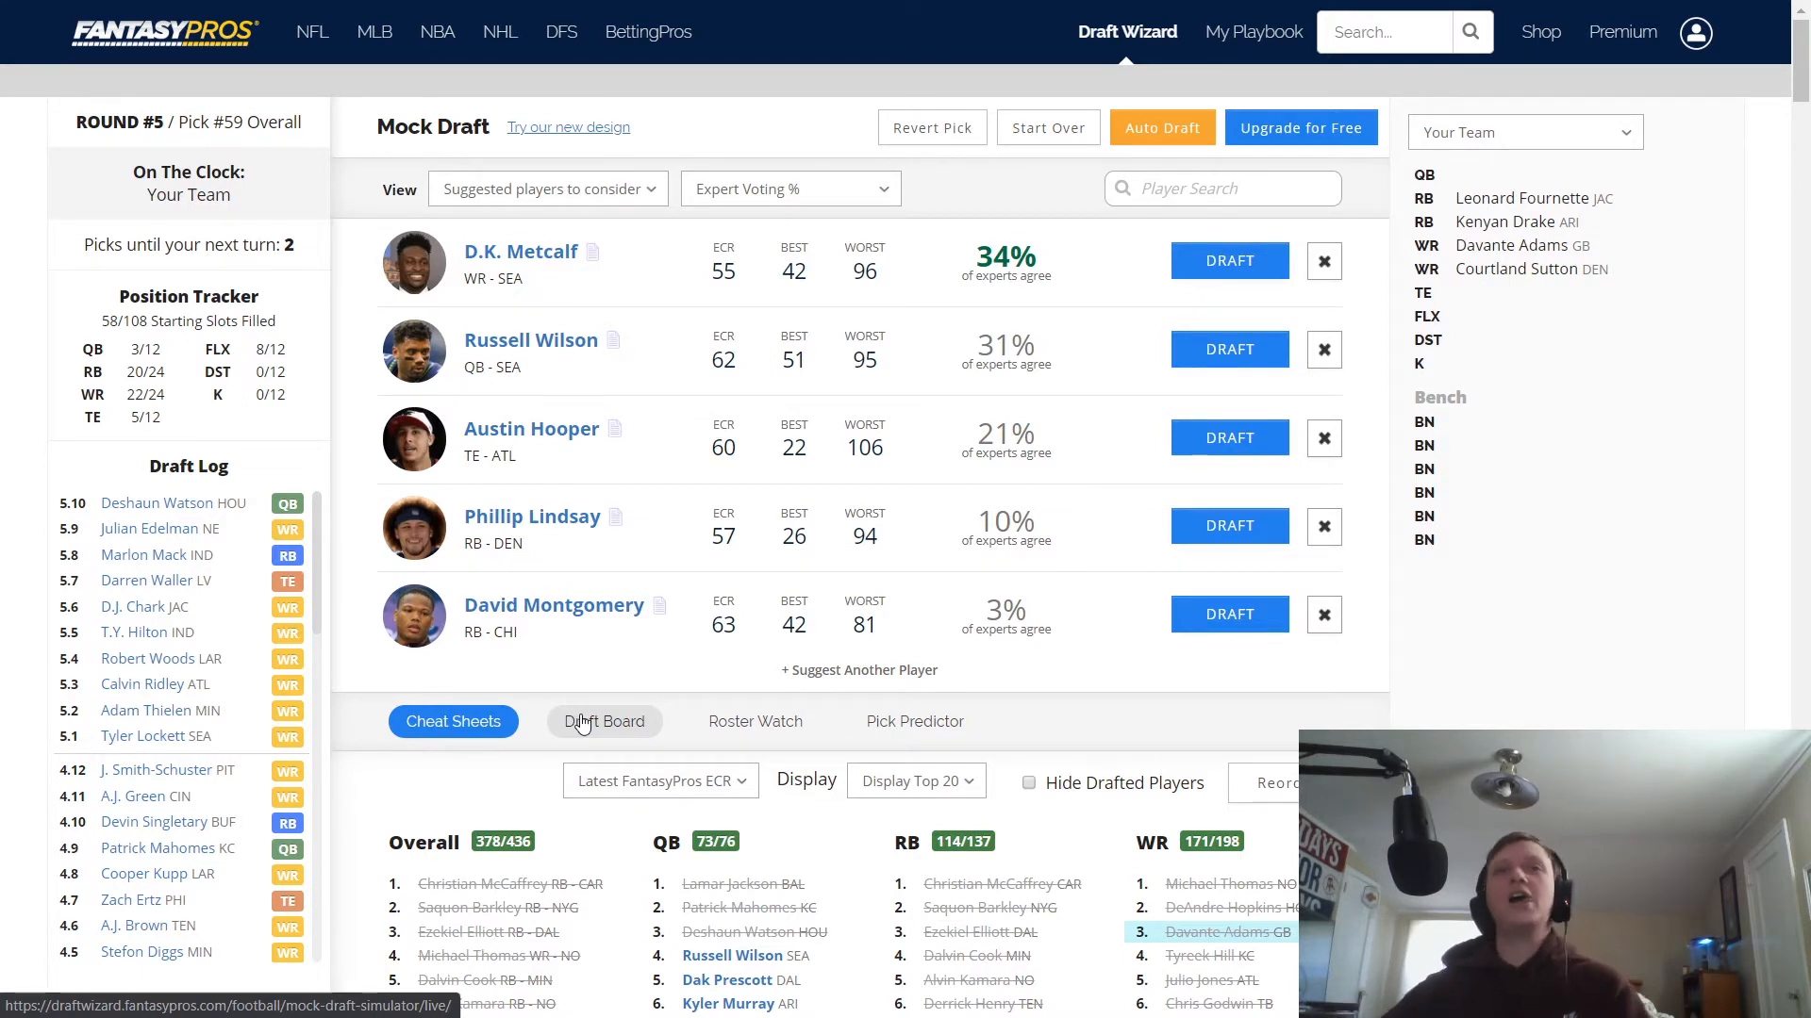
Check David Montgomery's season stats and draft him in round five.
{"action": "left_click", "coordinate": [660, 607]}
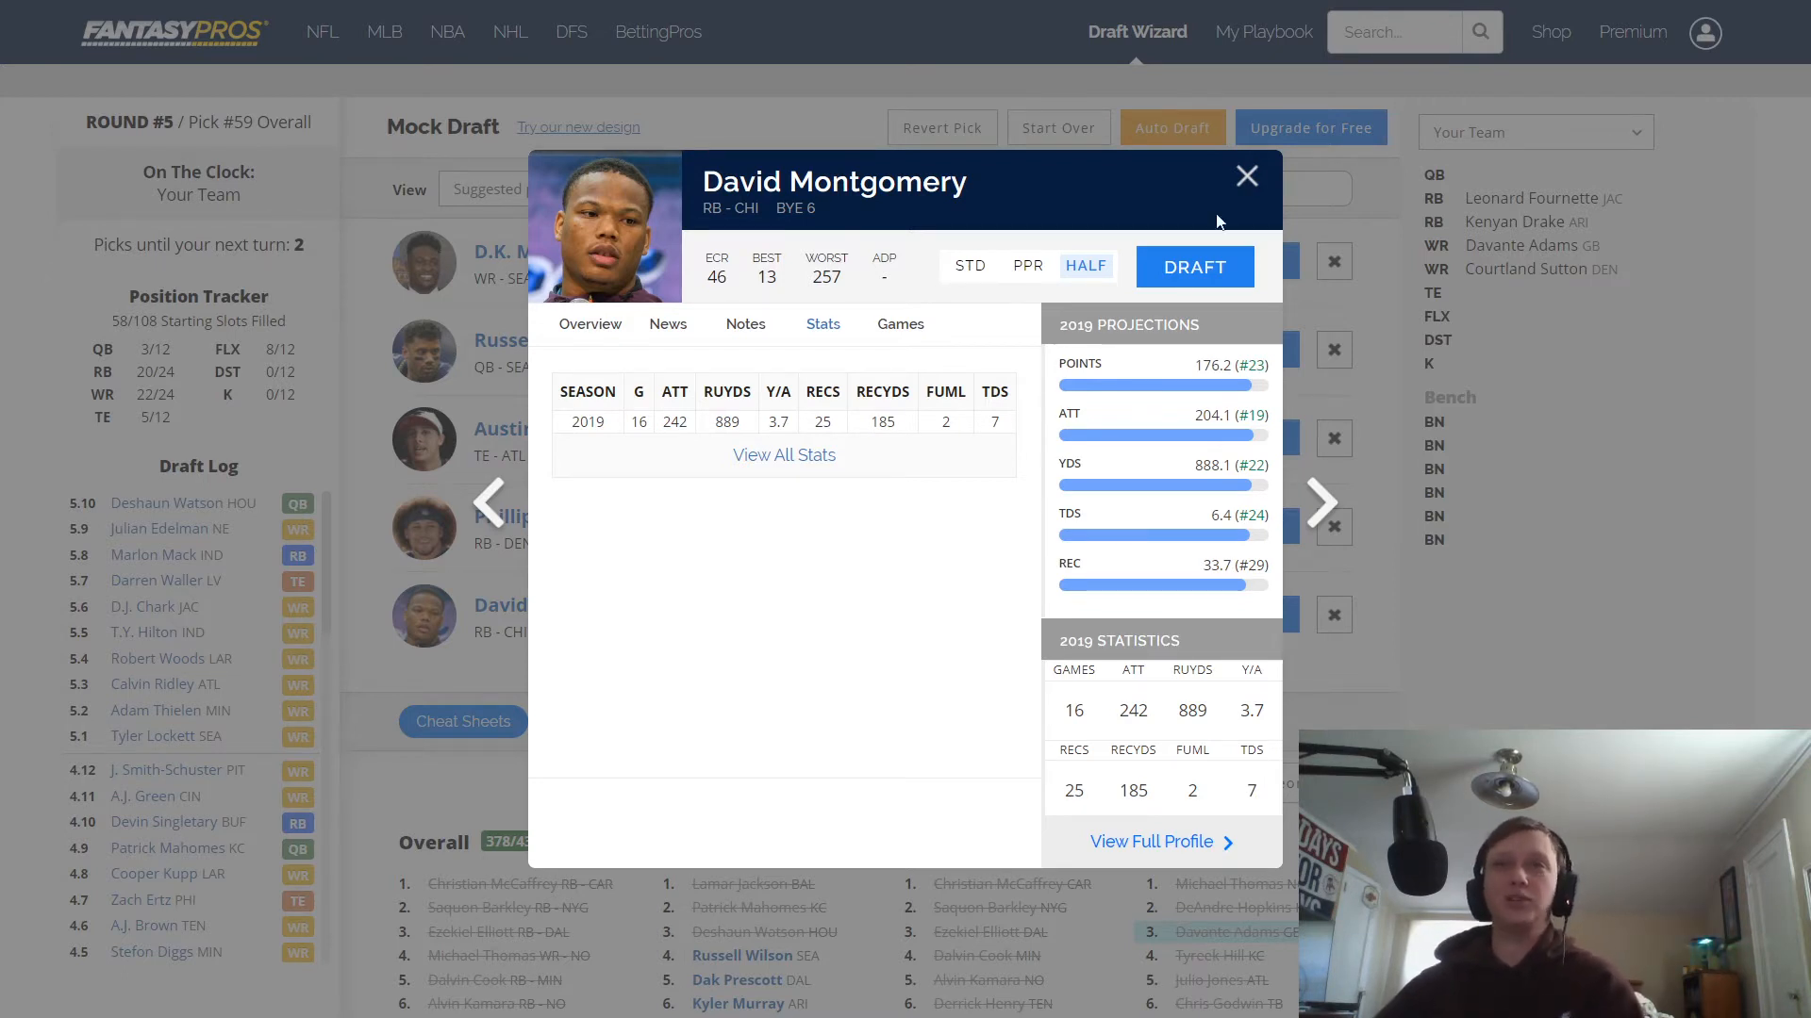
{"action": "left_click", "coordinate": [1250, 174]}
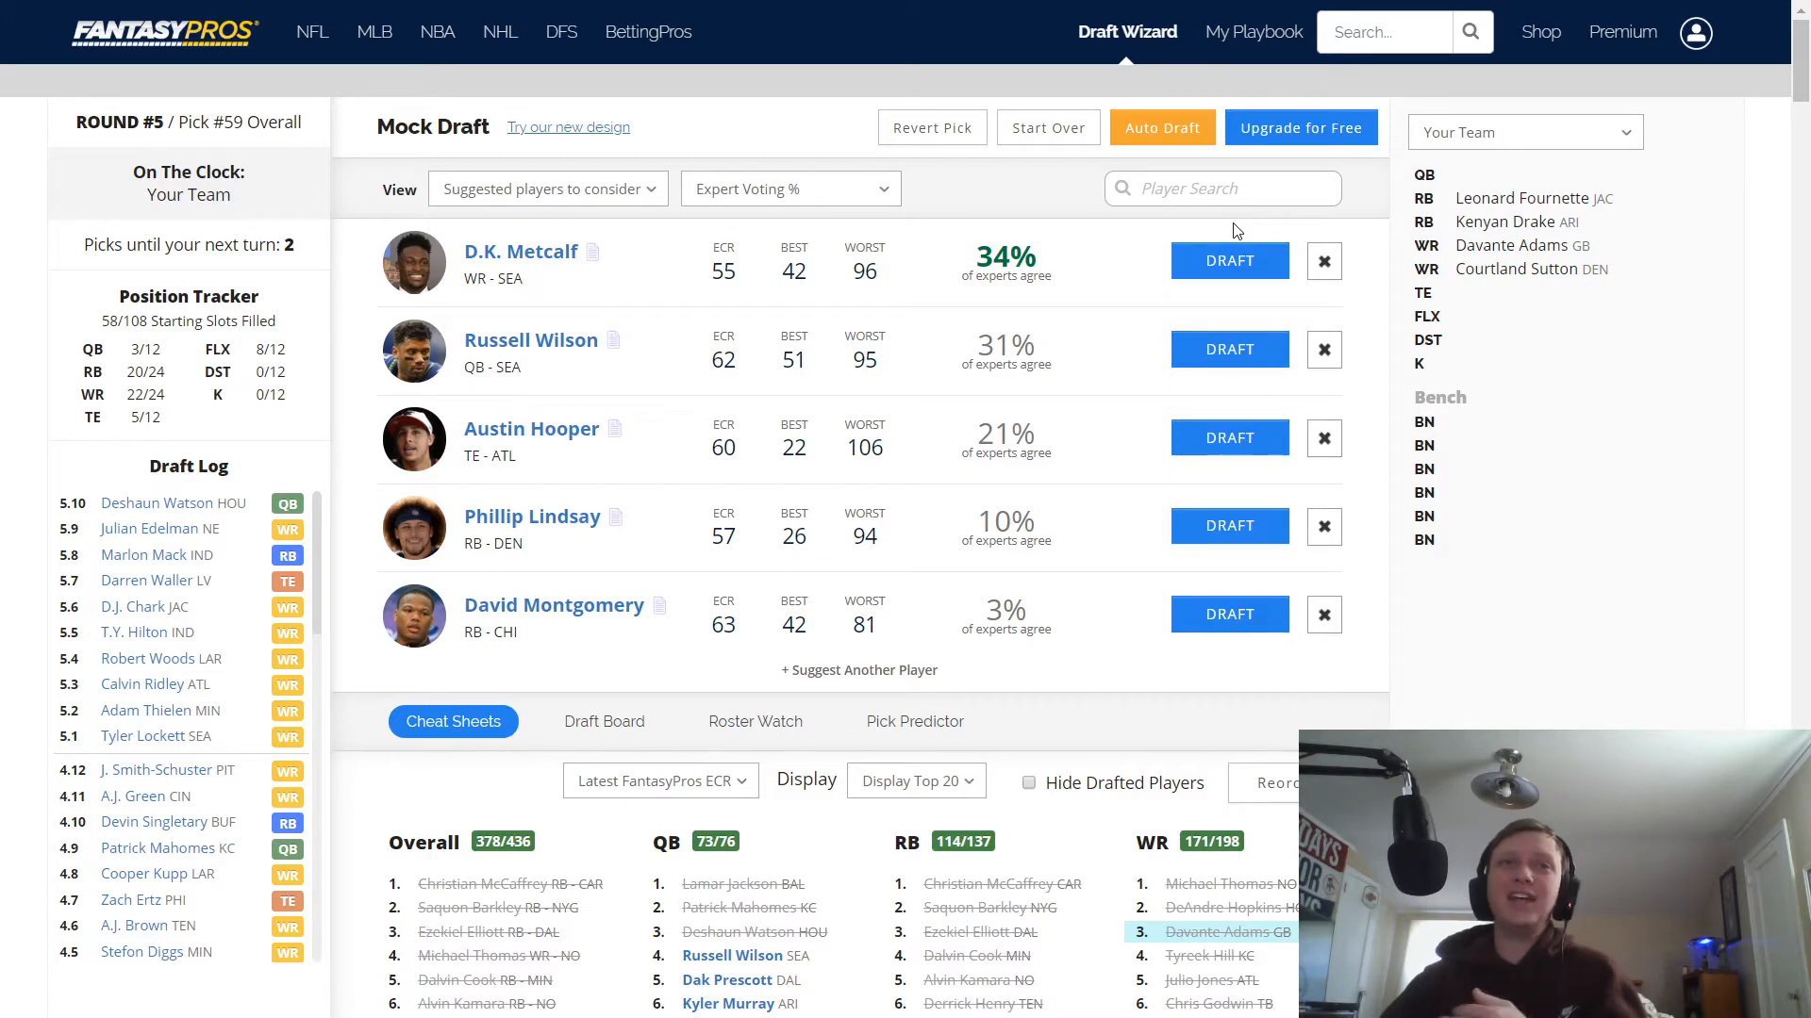
{"action": "left_click", "coordinate": [1218, 624]}
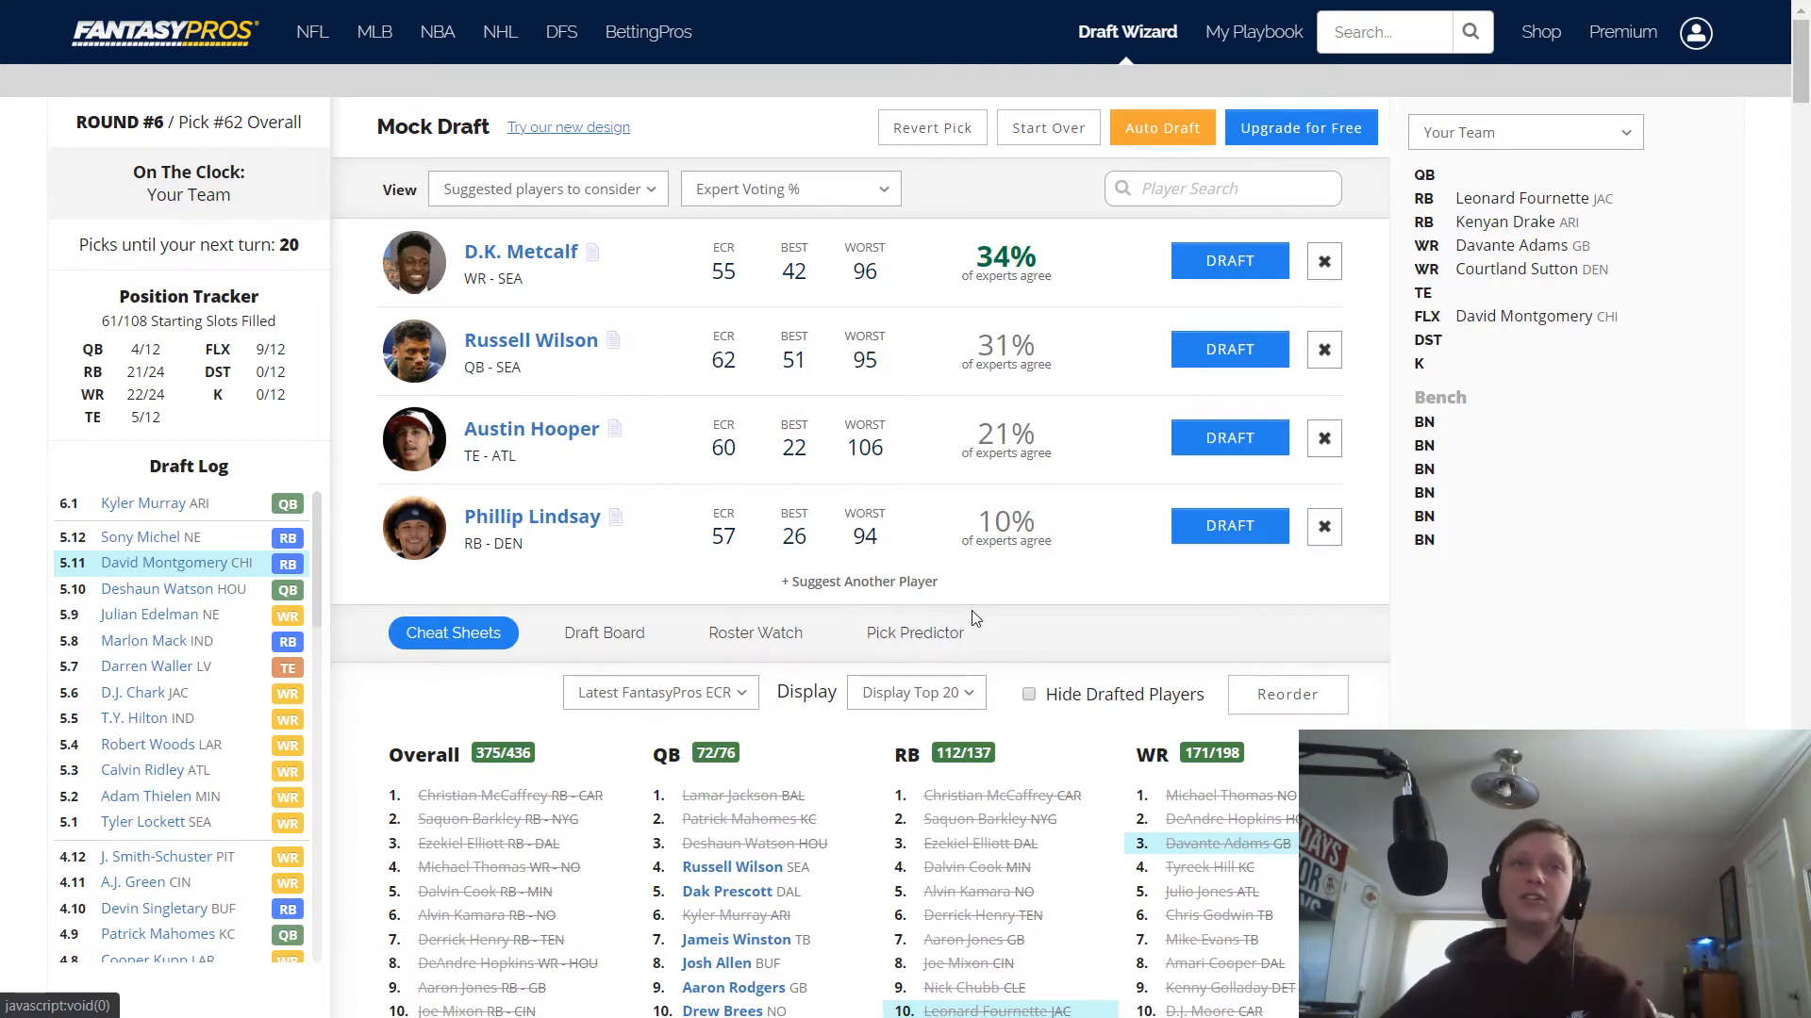
Examine the cheat sheets and suggested players for round-six candidates.
{"action": "scroll", "coordinate": [1471, 590], "scroll_direction": "down", "scroll_amount": 1}
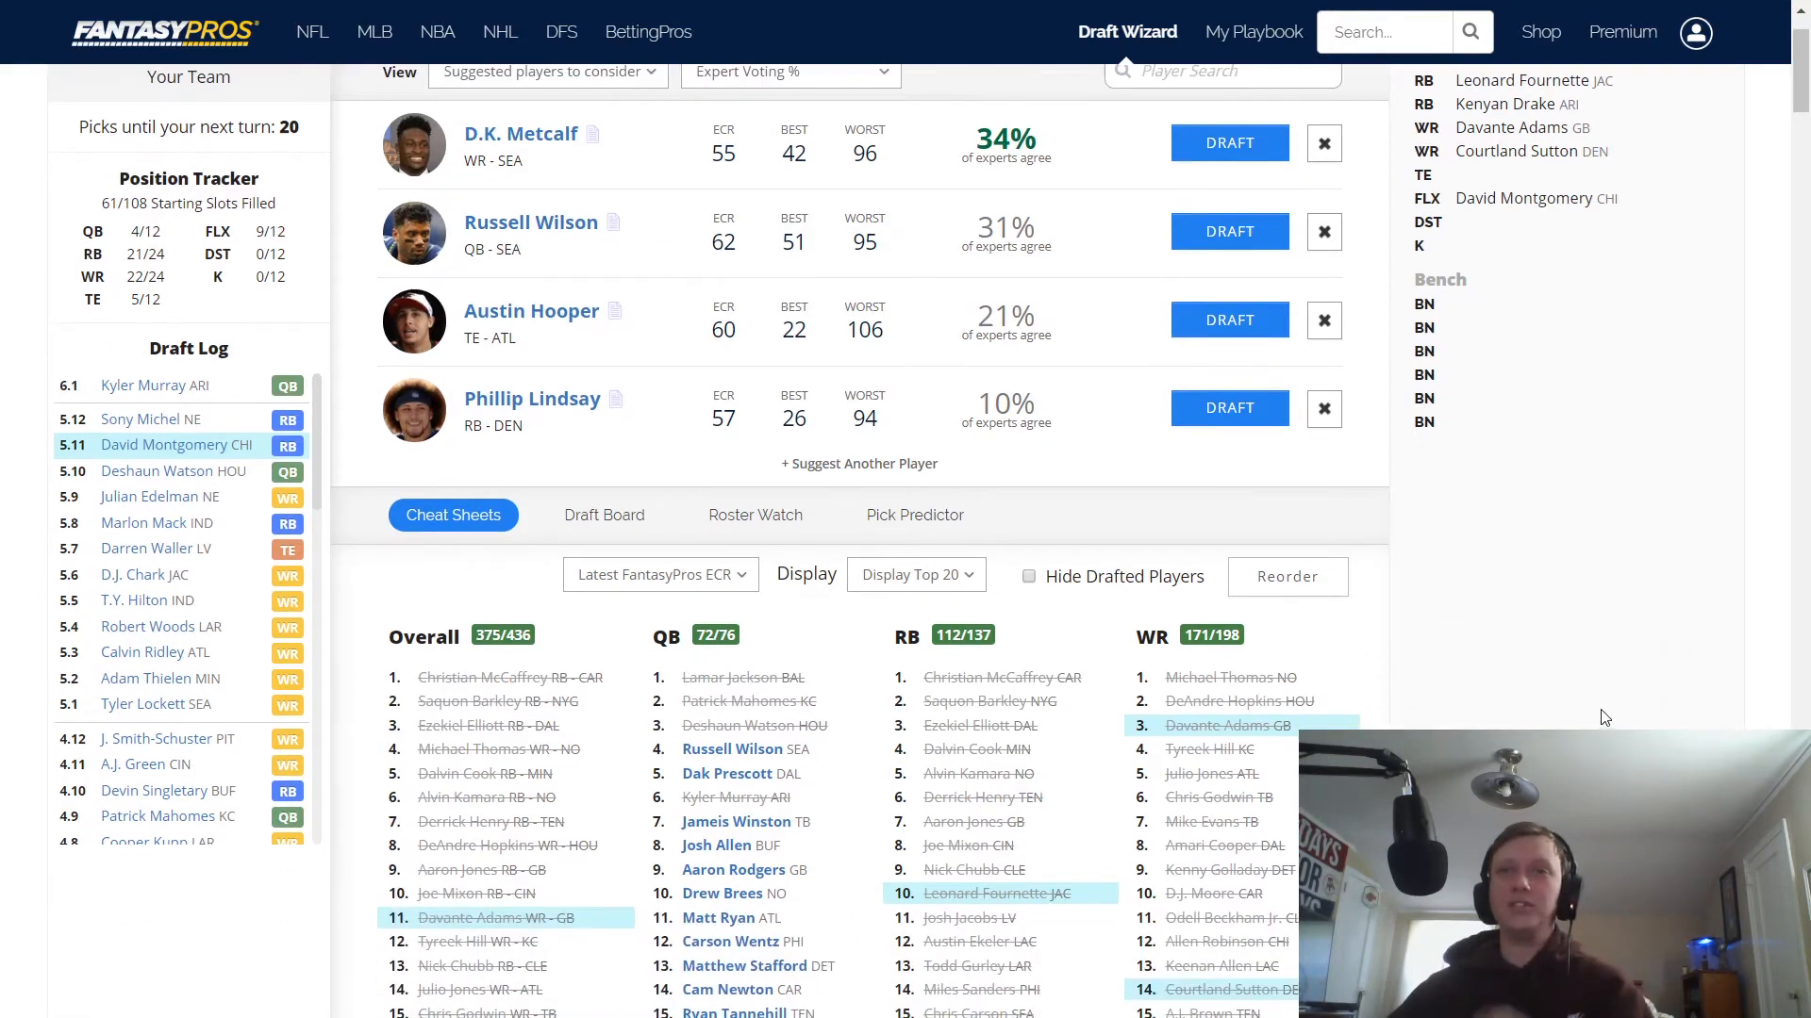
{"action": "scroll", "coordinate": [1367, 604], "scroll_direction": "down", "scroll_amount": 3}
{"action": "scroll", "coordinate": [1300, 577], "scroll_direction": "down", "scroll_amount": 3}
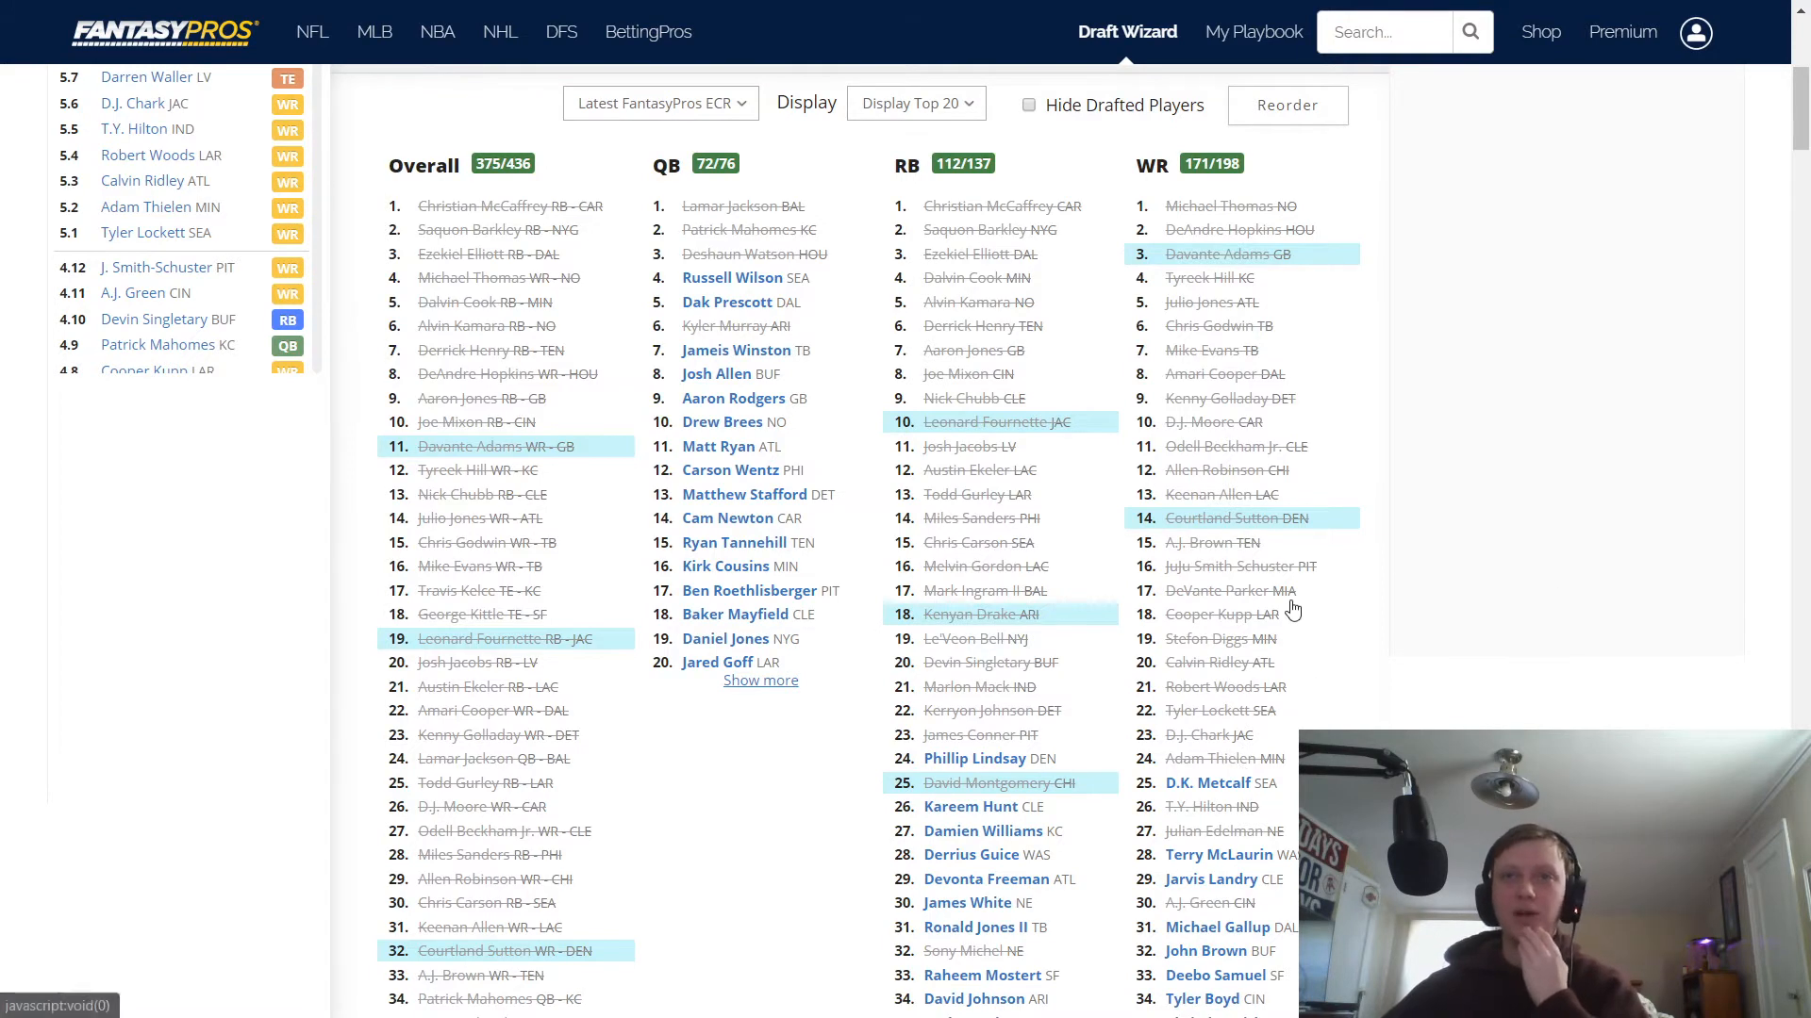
{"action": "scroll", "coordinate": [1268, 594], "scroll_direction": "up", "scroll_amount": 3}
{"action": "scroll", "coordinate": [1258, 580], "scroll_direction": "up", "scroll_amount": 1}
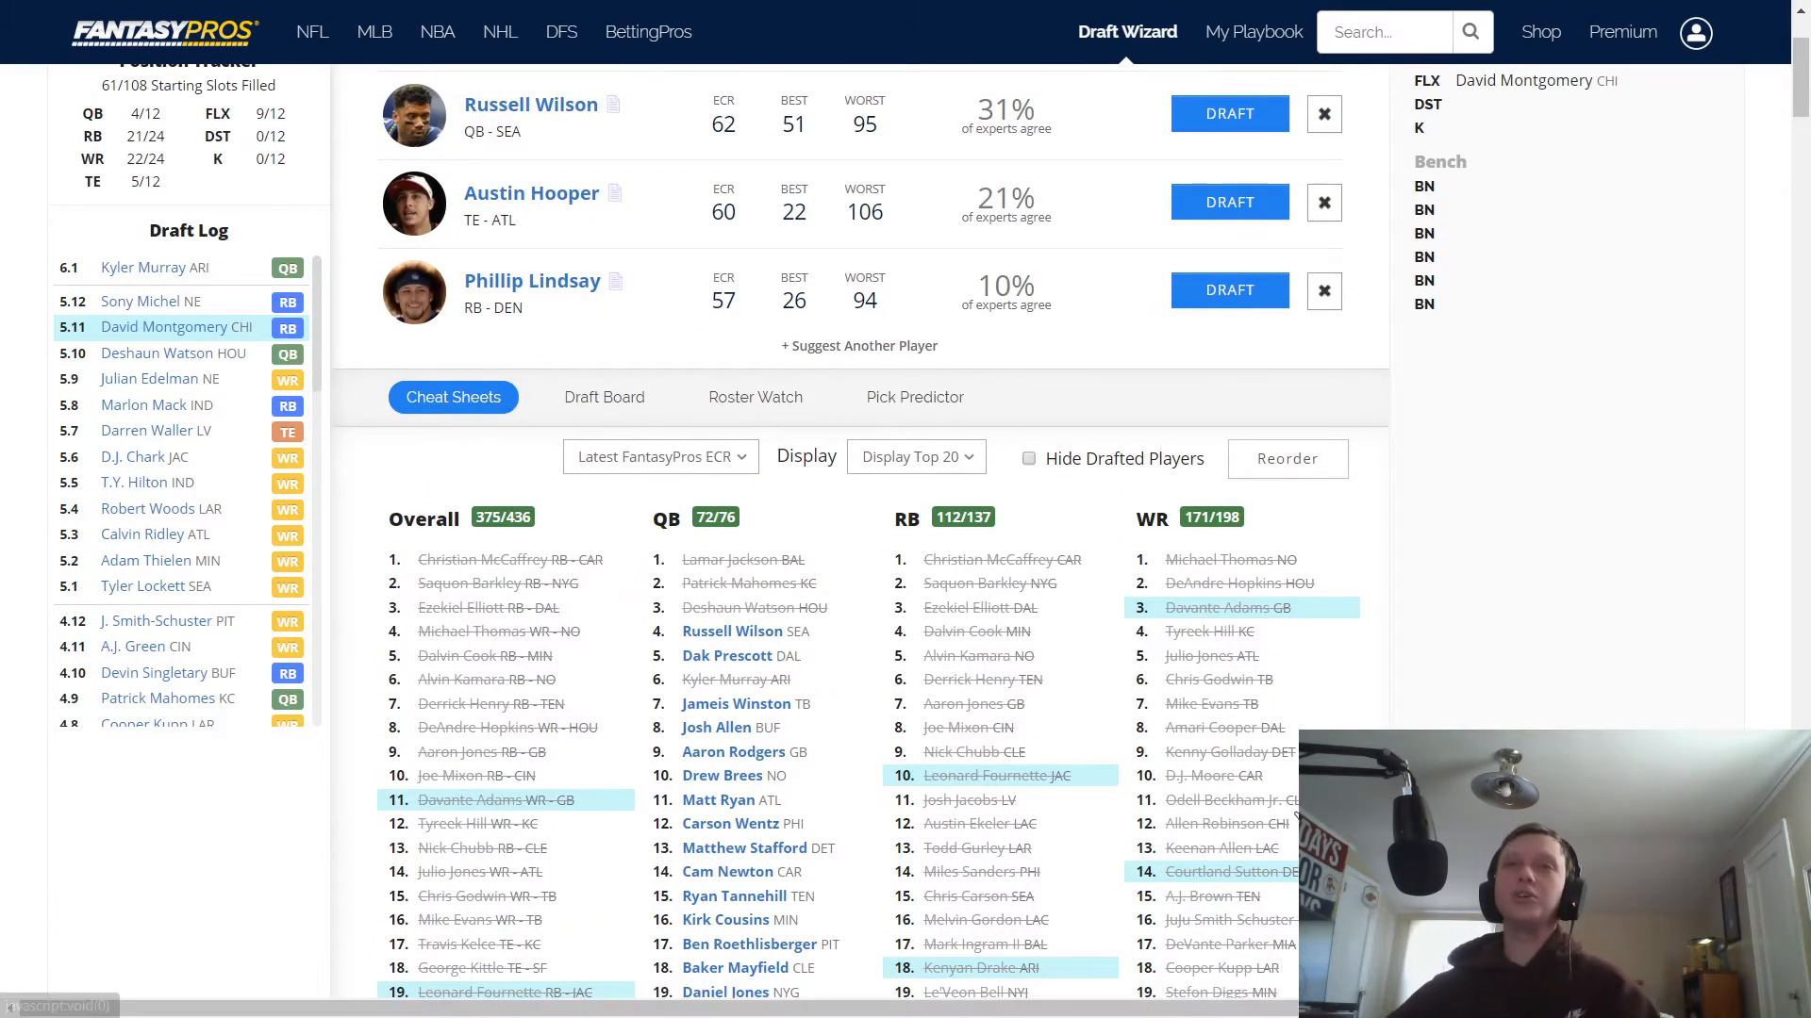
Add Kareem Hunt from the running back cheat sheet to the suggested players.
{"action": "scroll", "coordinate": [1282, 755], "scroll_direction": "down", "scroll_amount": 2}
{"action": "scroll", "coordinate": [1287, 802], "scroll_direction": "up", "scroll_amount": 3}
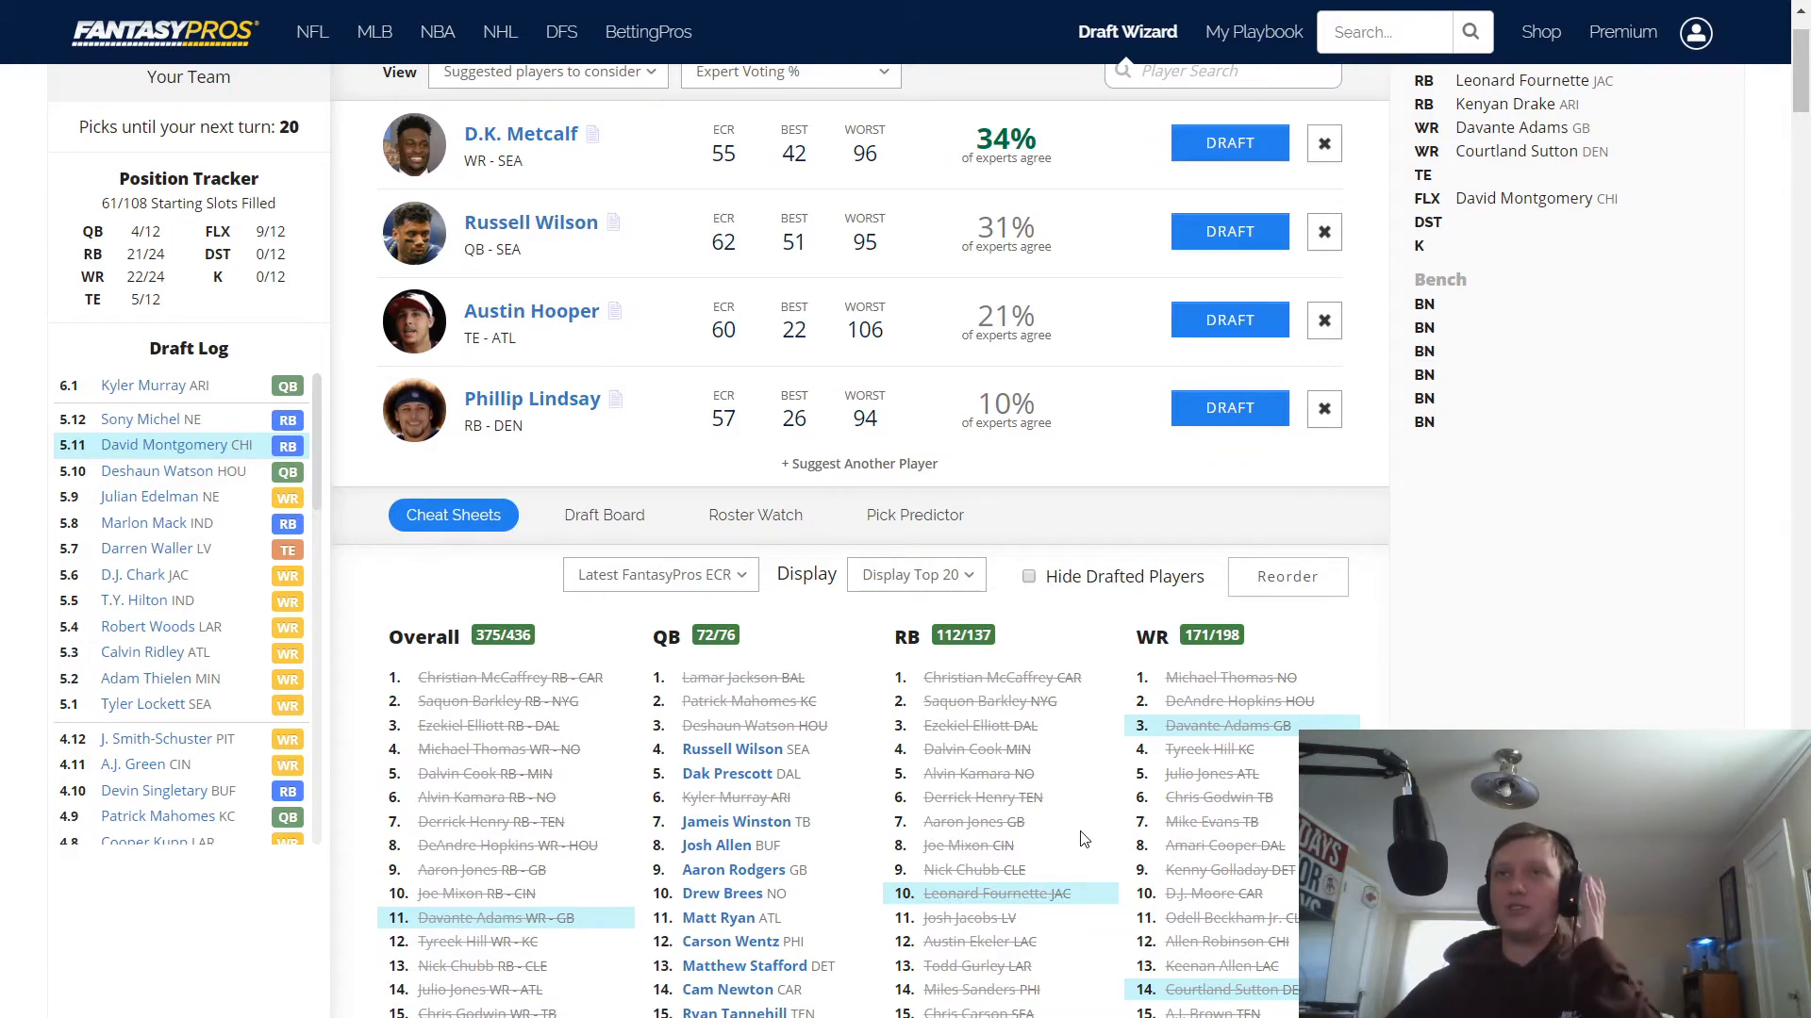
{"action": "scroll", "coordinate": [1024, 792], "scroll_direction": "down", "scroll_amount": 1}
{"action": "scroll", "coordinate": [1020, 794], "scroll_direction": "down", "scroll_amount": 3}
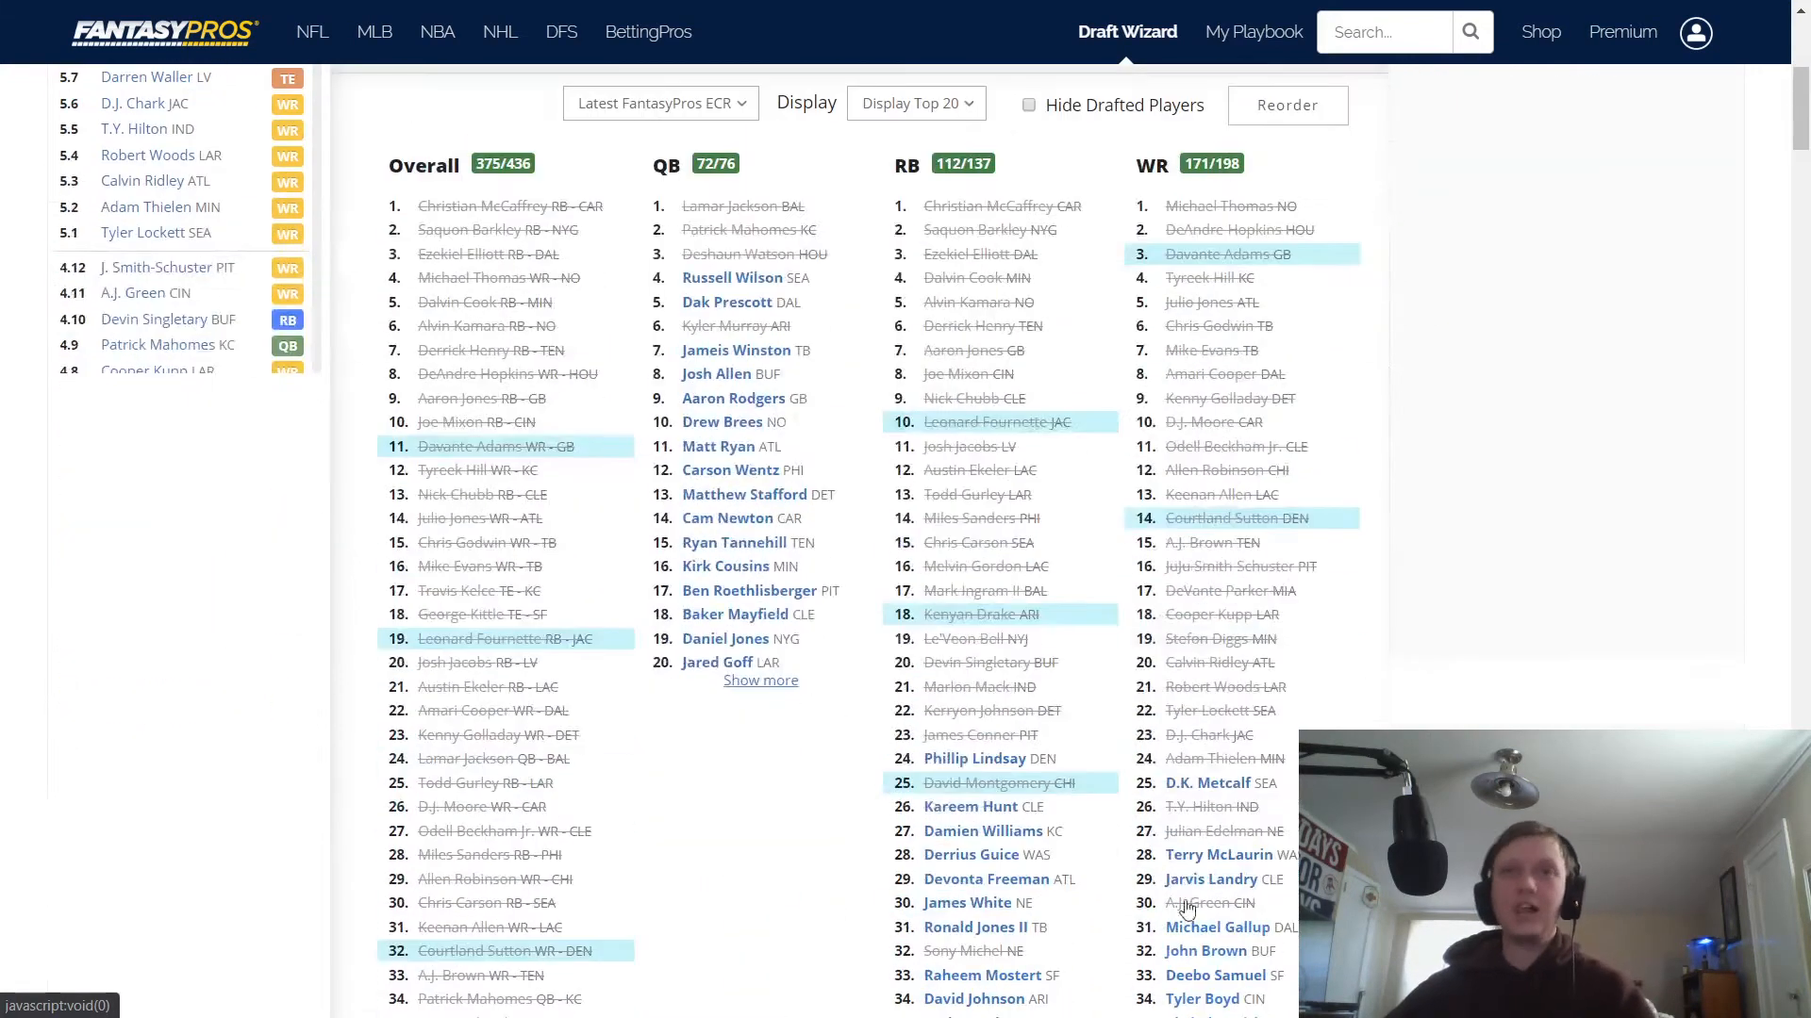
{"action": "scroll", "coordinate": [1026, 740], "scroll_direction": "up", "scroll_amount": 6}
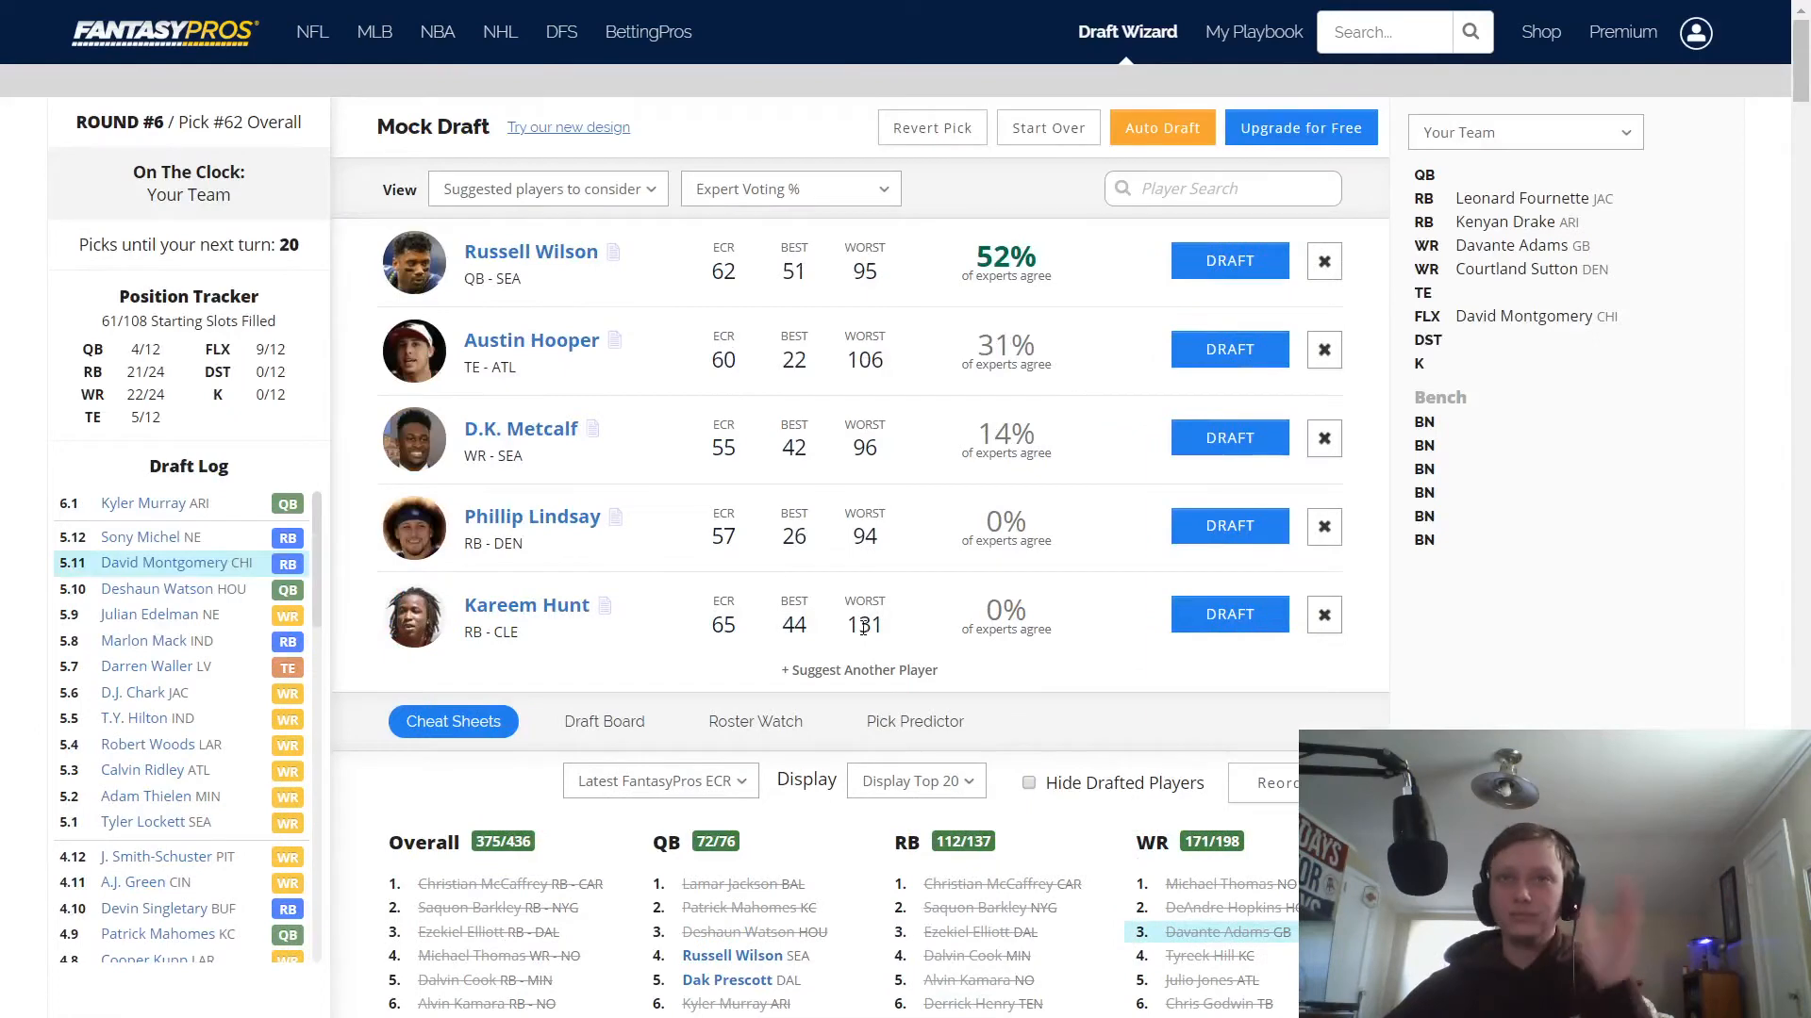
Check Kareem Hunt's season stats and draft him in round six.
{"action": "left_click", "coordinate": [602, 611]}
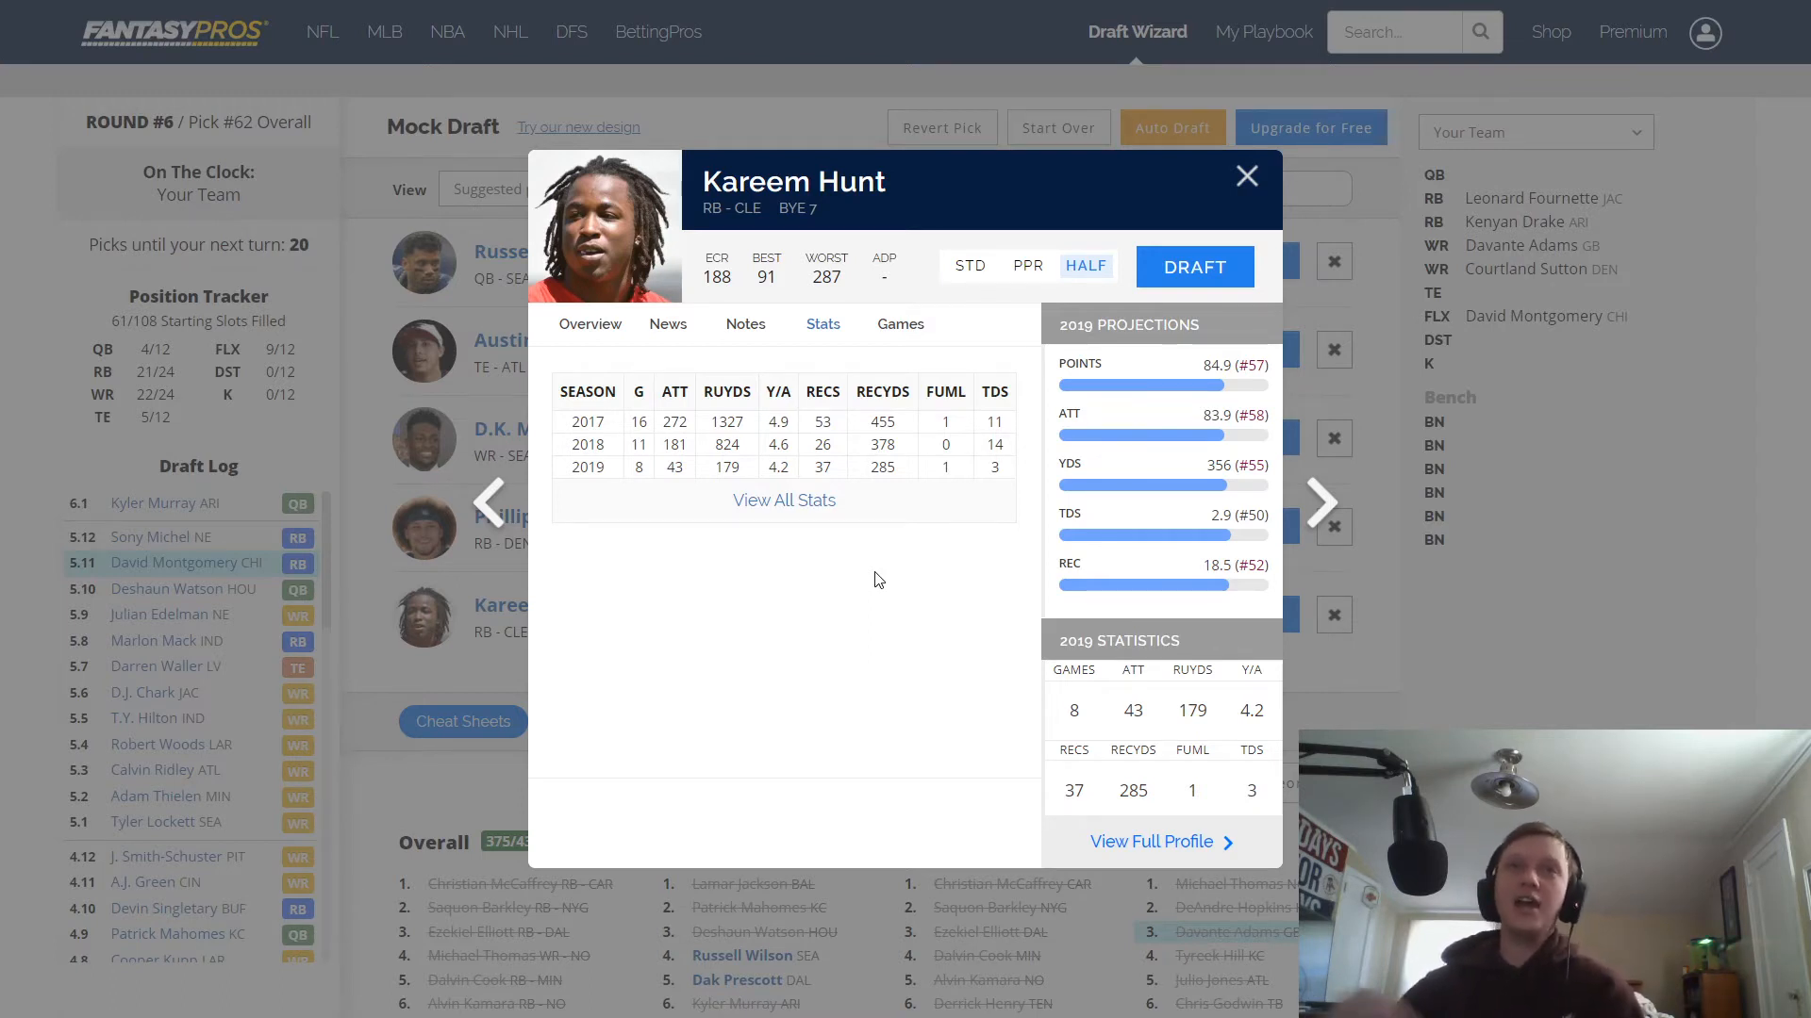
{"action": "left_click", "coordinate": [1249, 168]}
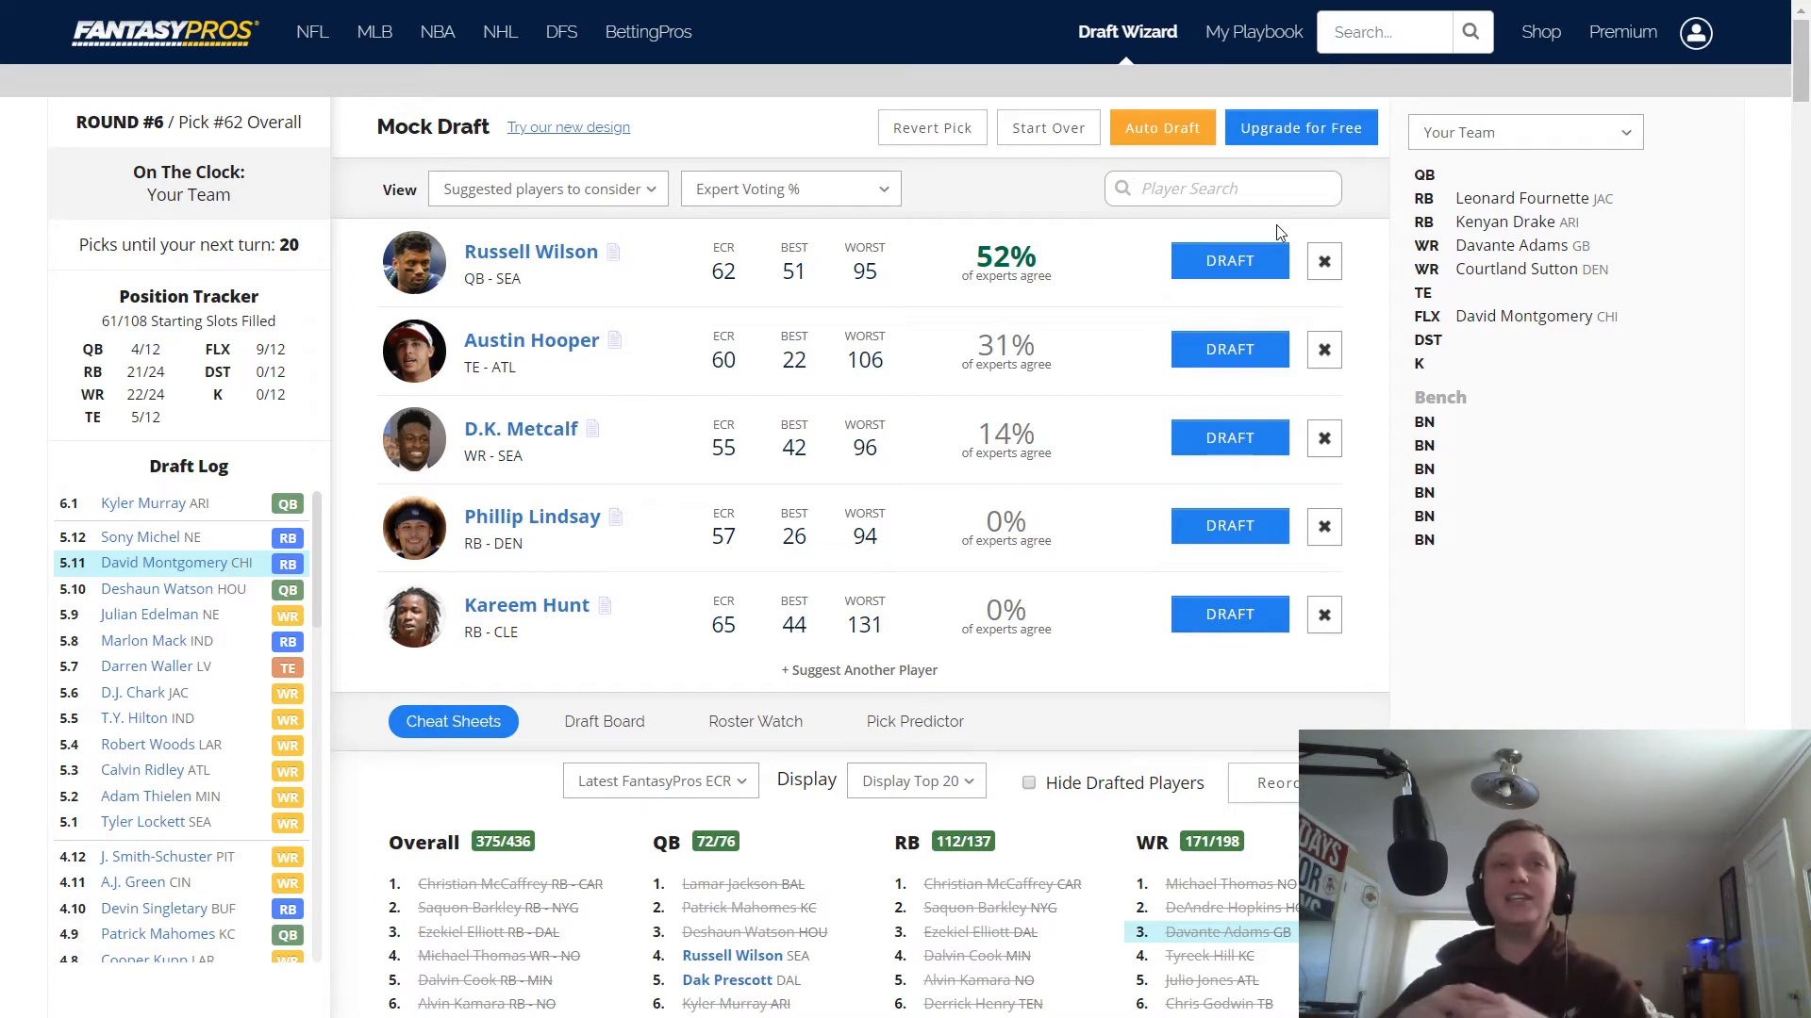
{"action": "left_click", "coordinate": [1230, 618]}
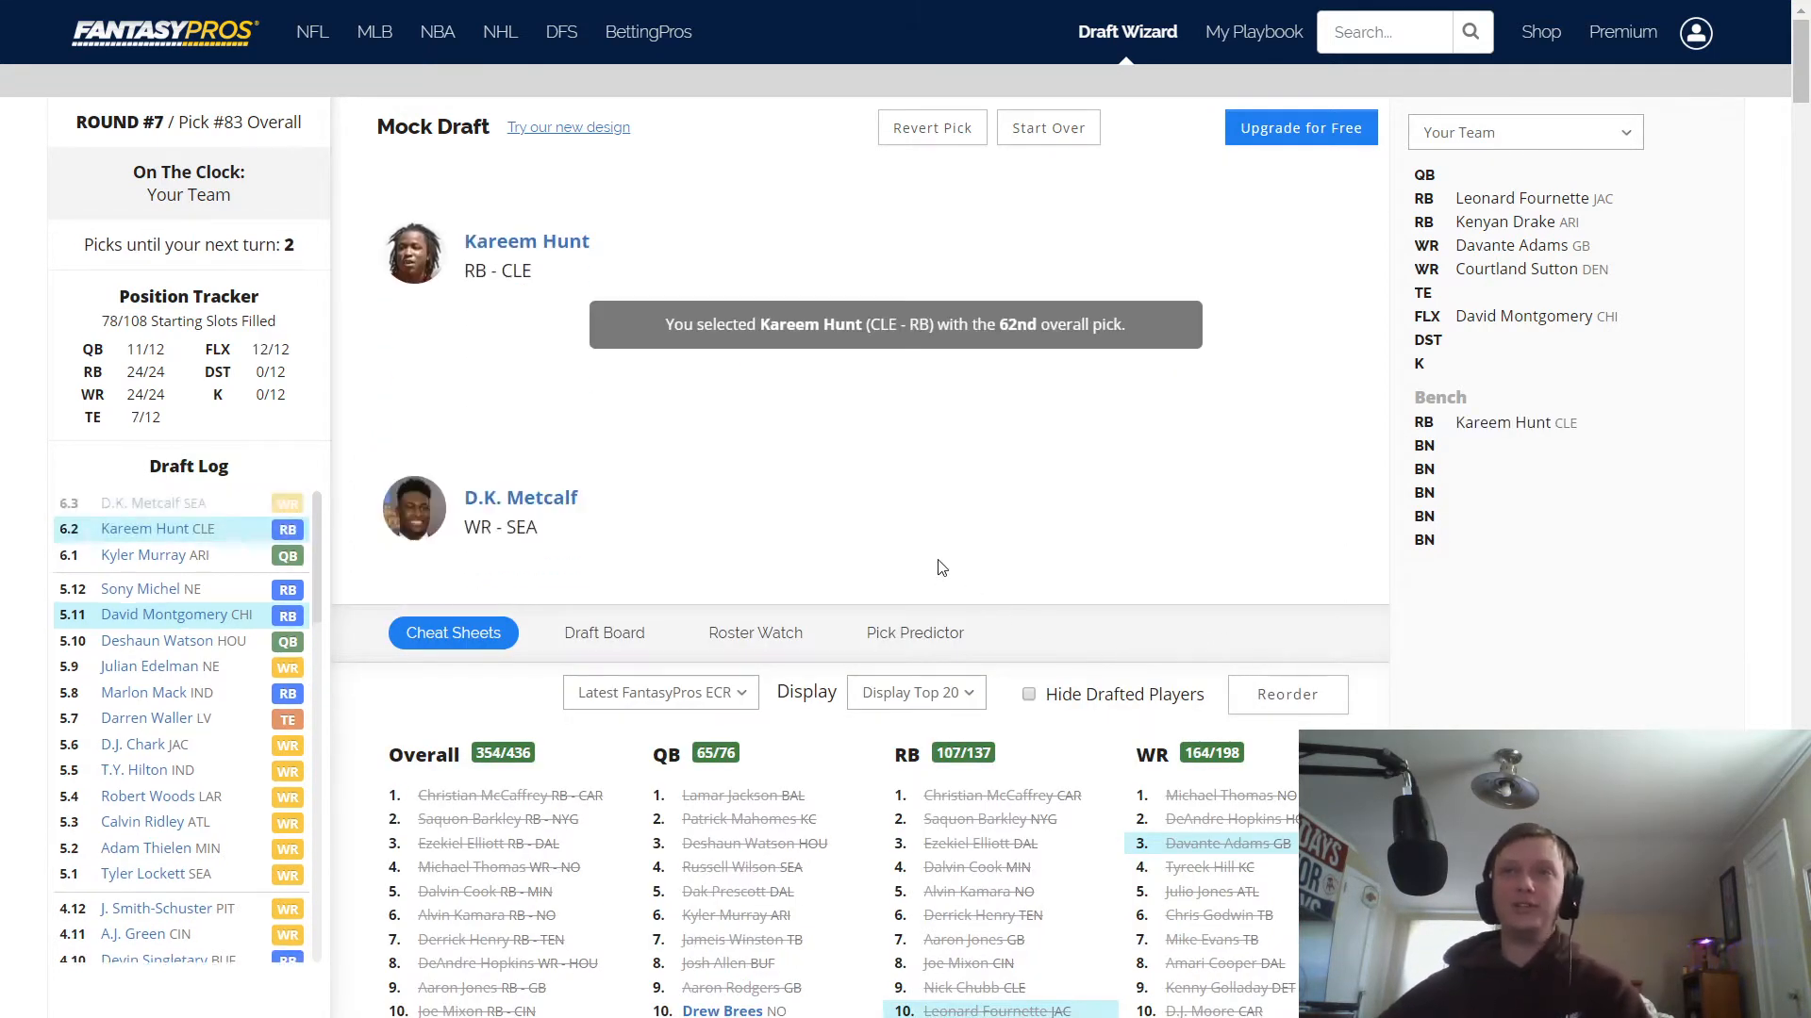
Examine the draft board's picks through round seven and look over the cheat sheets for available round-seven candidates.
{"action": "left_click", "coordinate": [618, 630]}
{"action": "scroll", "coordinate": [1063, 517], "scroll_direction": "down", "scroll_amount": 1}
{"action": "scroll", "coordinate": [1064, 518], "scroll_direction": "down", "scroll_amount": 10}
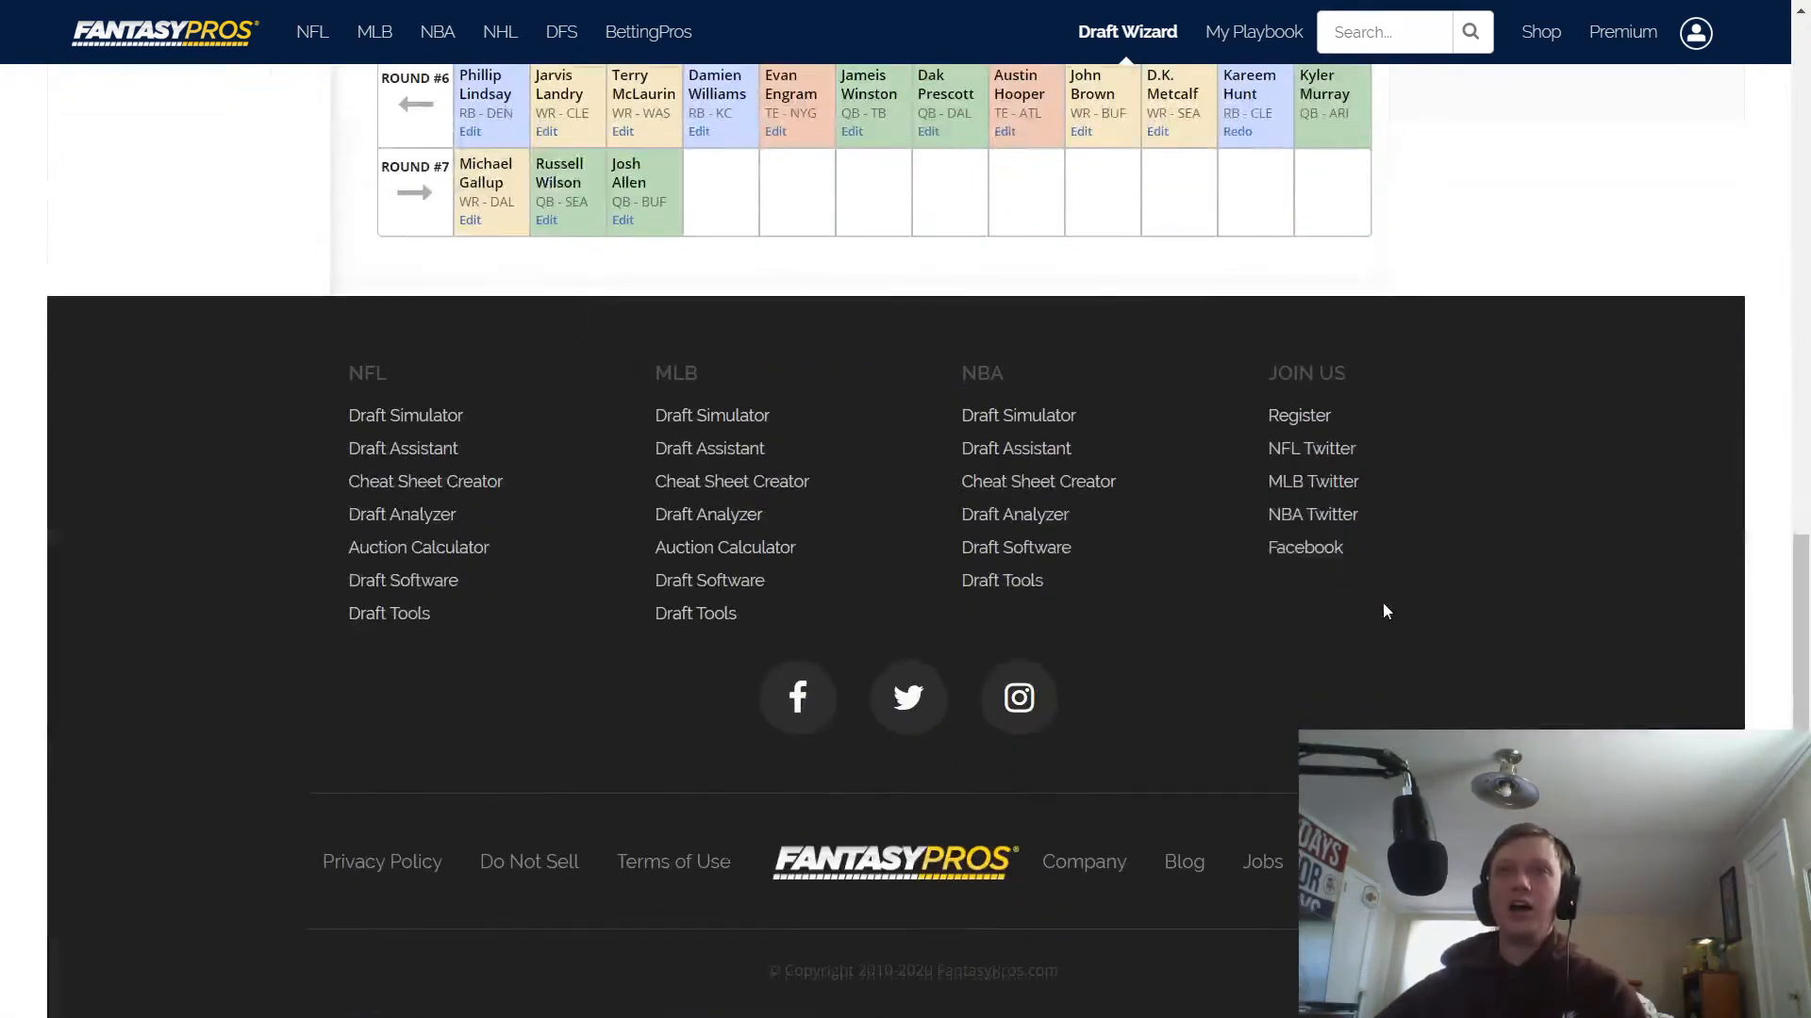
{"action": "scroll", "coordinate": [1382, 601], "scroll_direction": "up", "scroll_amount": 1}
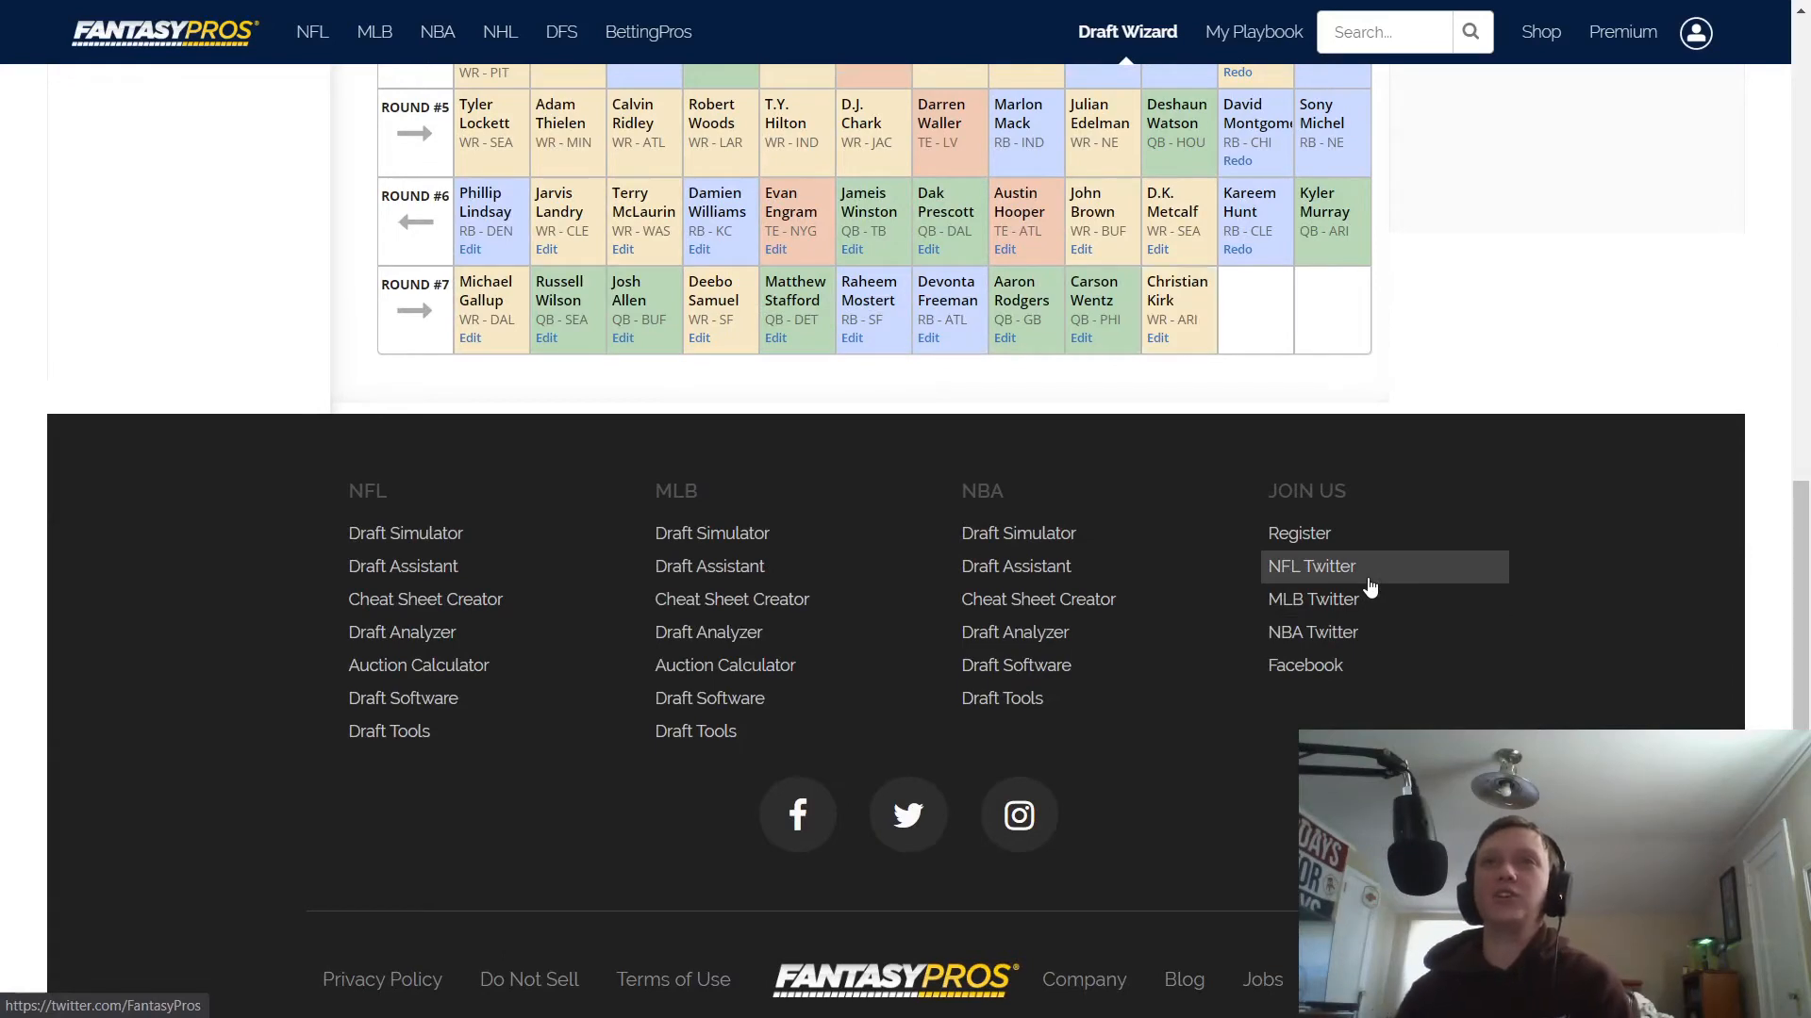
{"action": "scroll", "coordinate": [1370, 589], "scroll_direction": "up", "scroll_amount": 1}
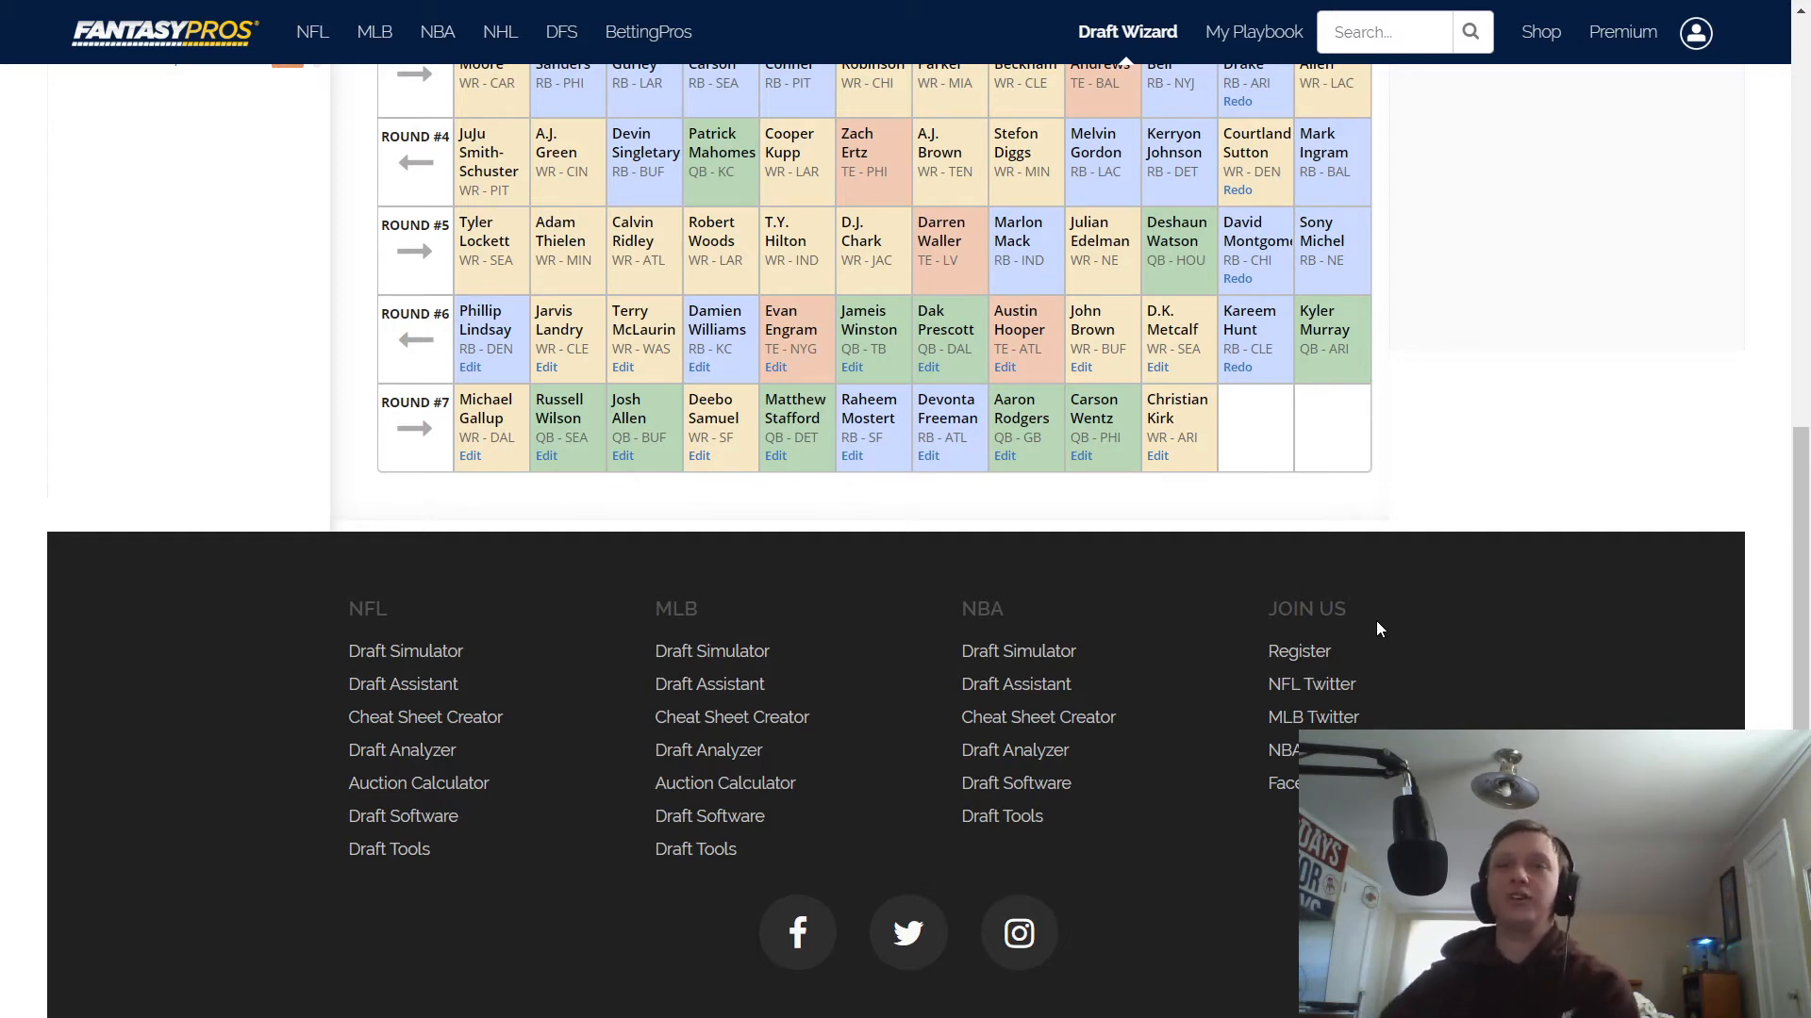
{"action": "scroll", "coordinate": [1377, 630], "scroll_direction": "up", "scroll_amount": 3}
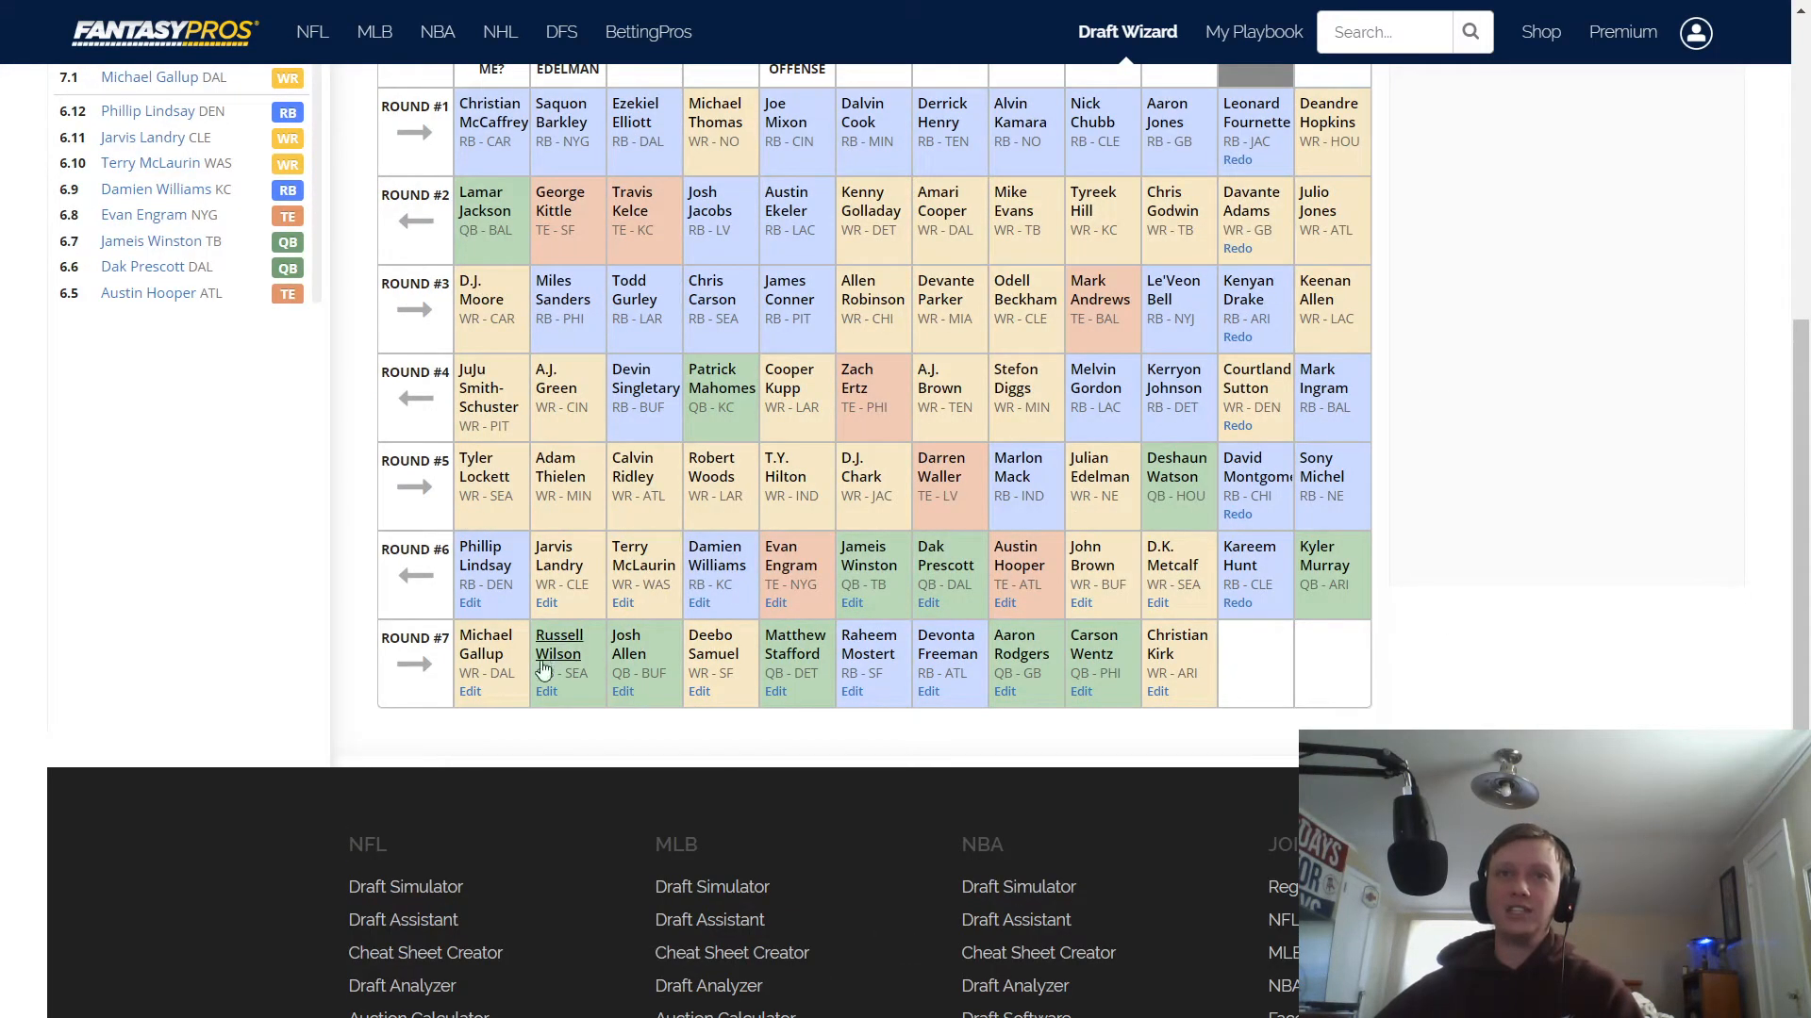
{"action": "scroll", "coordinate": [860, 588], "scroll_direction": "up", "scroll_amount": 1}
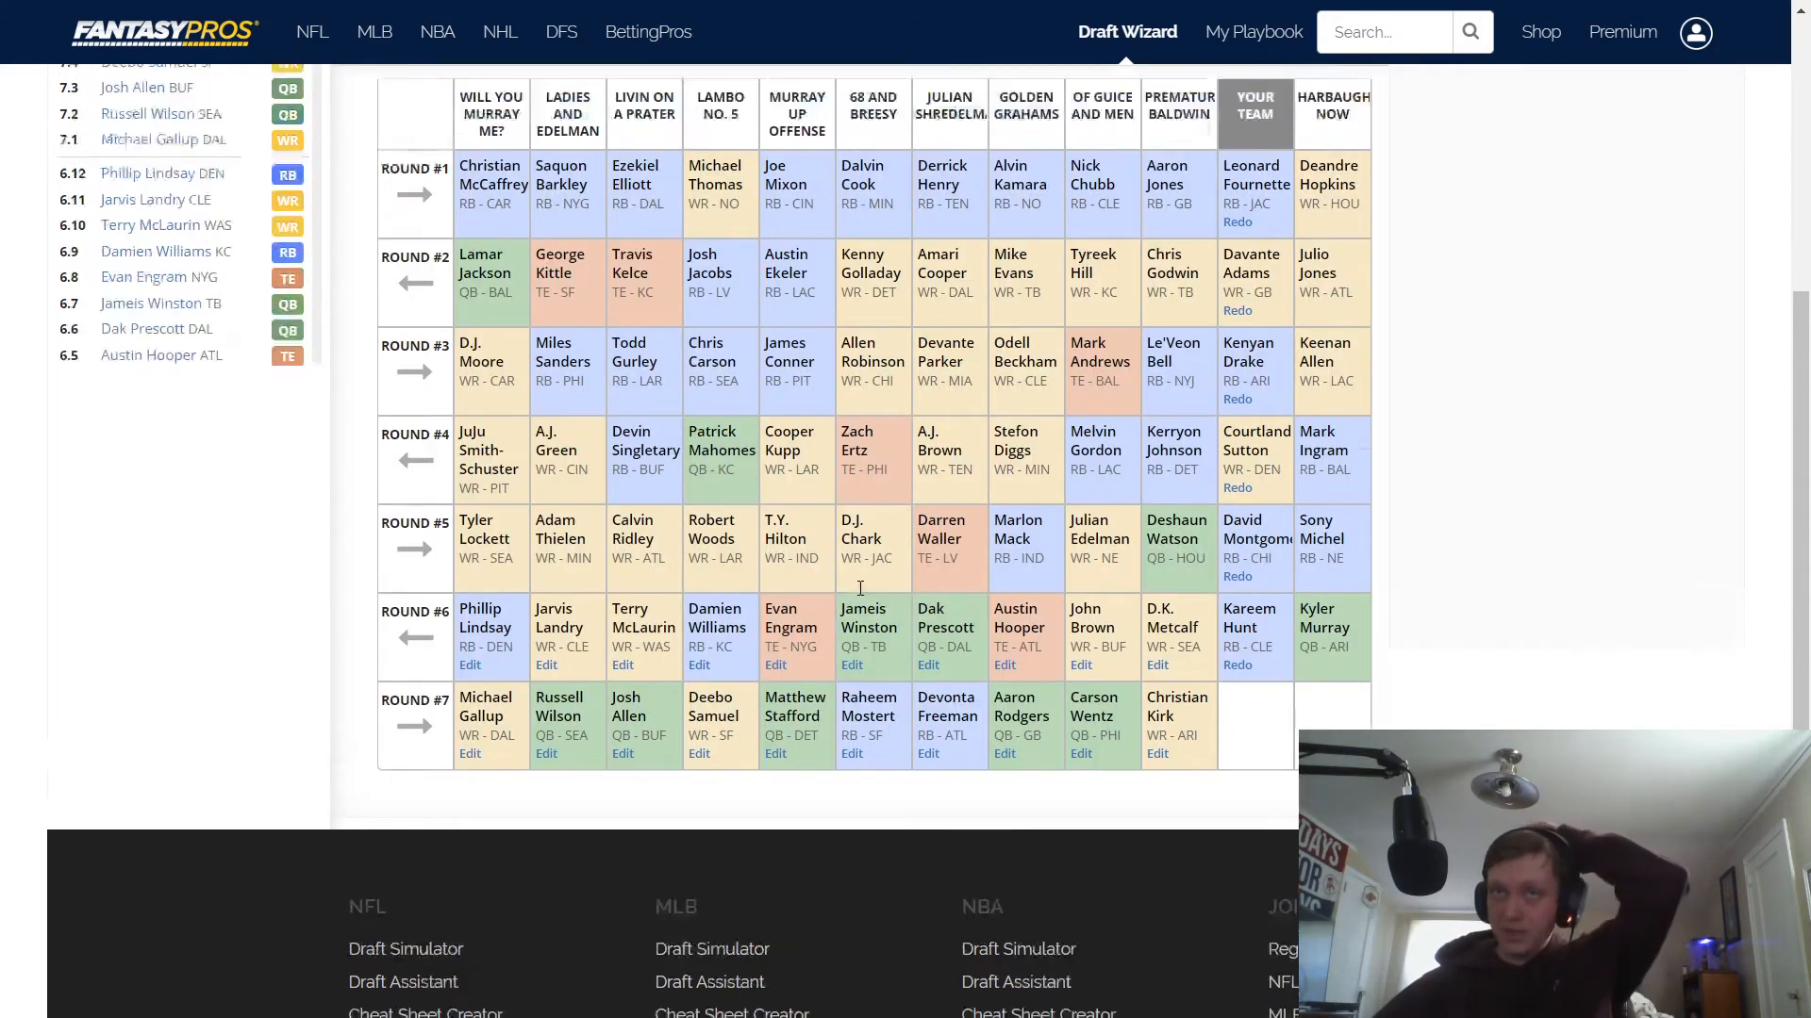
{"action": "scroll", "coordinate": [860, 588], "scroll_direction": "up", "scroll_amount": 5}
{"action": "left_click", "coordinate": [447, 449]}
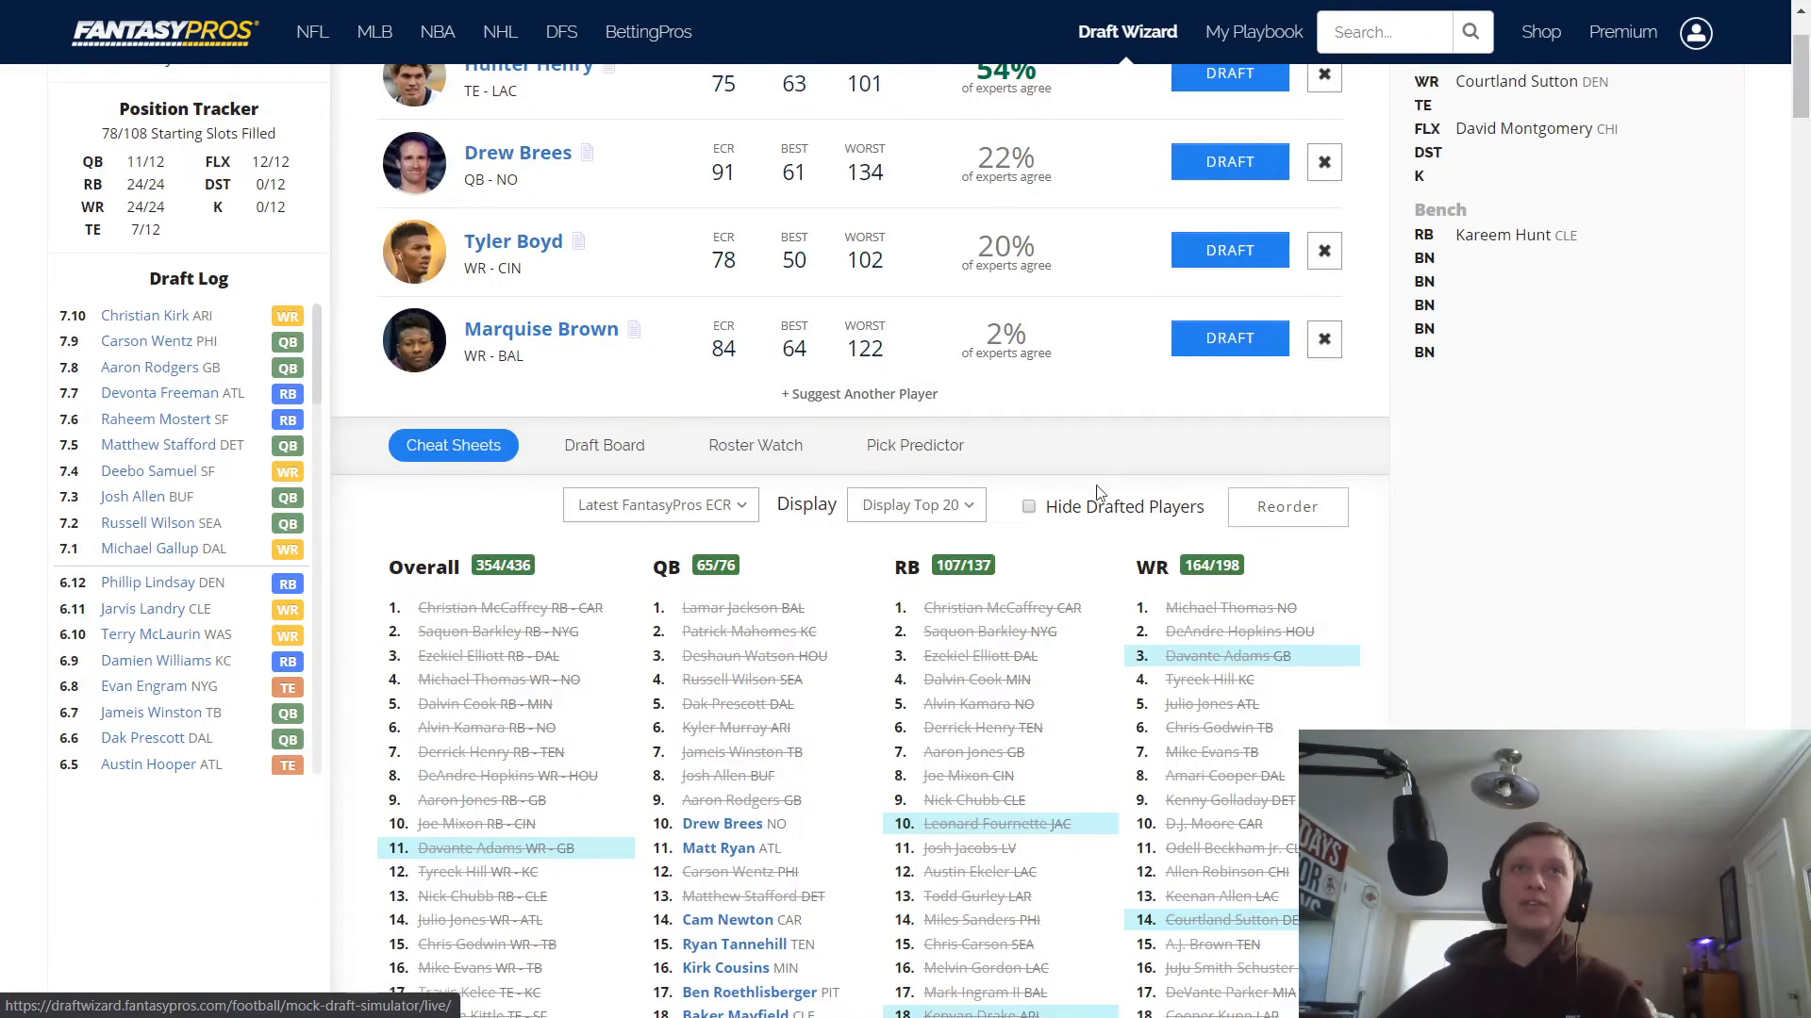
{"action": "scroll", "coordinate": [1099, 492], "scroll_direction": "down", "scroll_amount": 9}
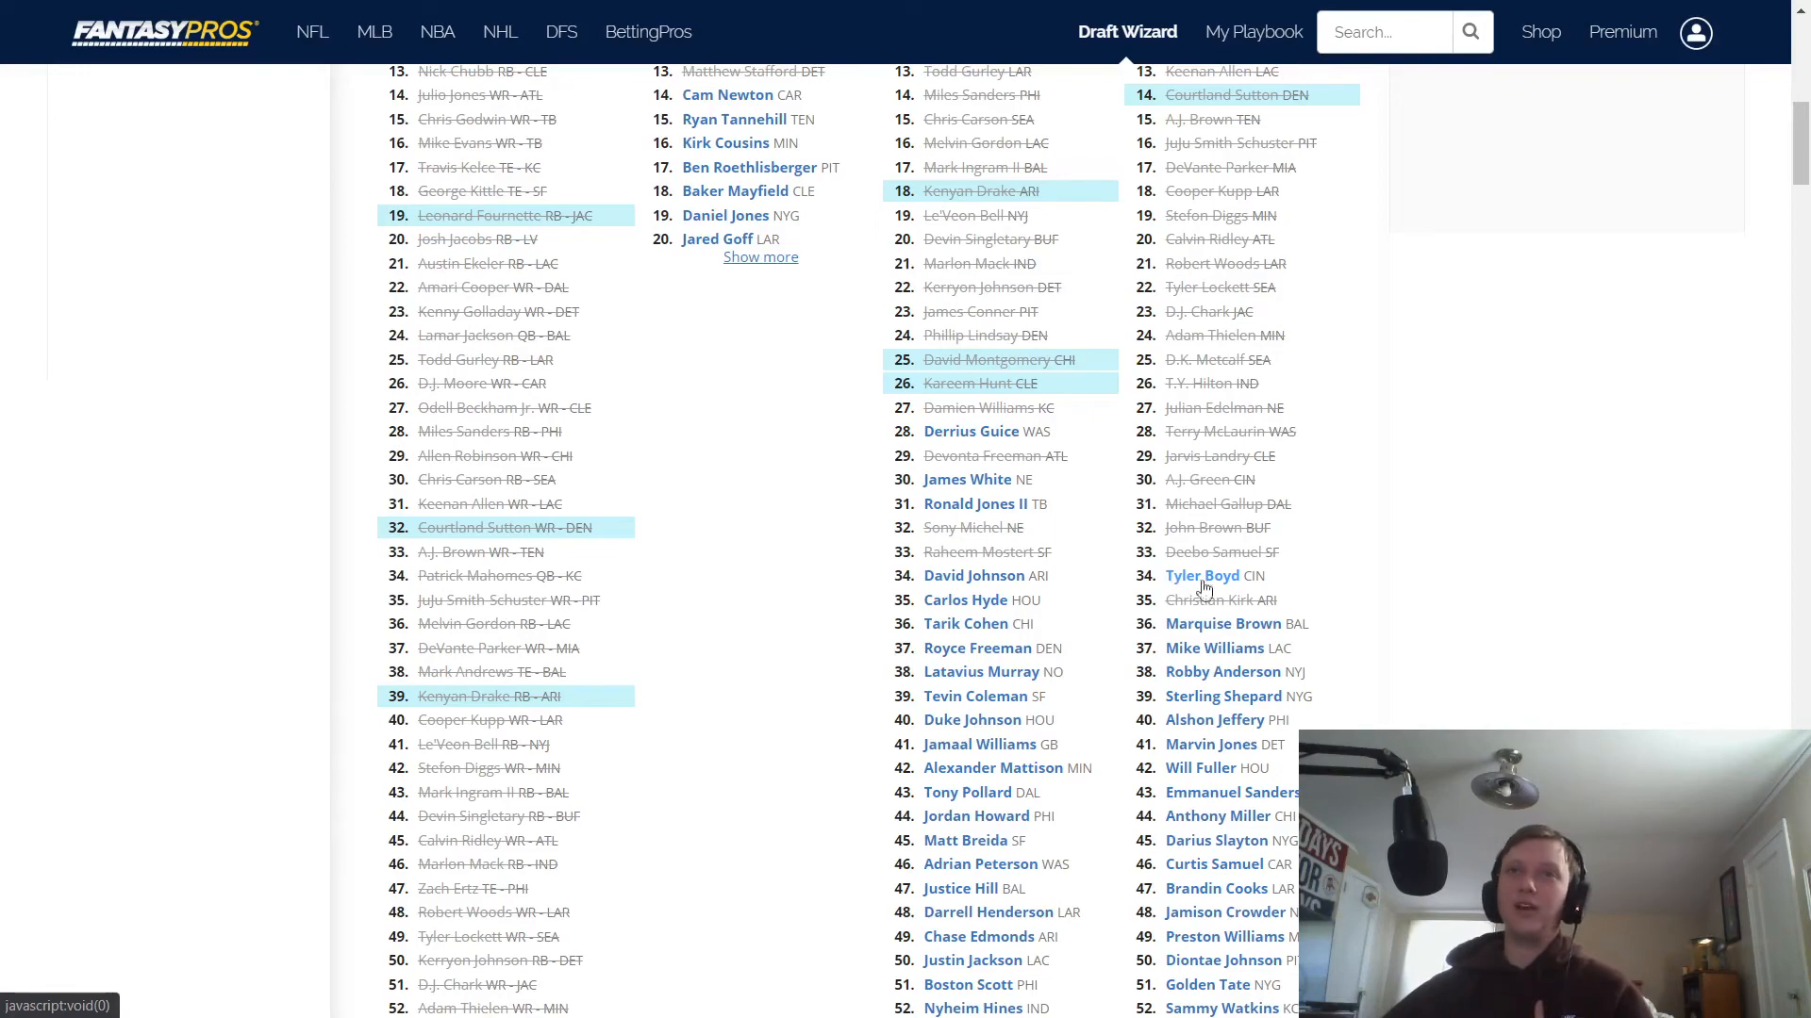
{"action": "scroll", "coordinate": [1490, 651], "scroll_direction": "up", "scroll_amount": 11}
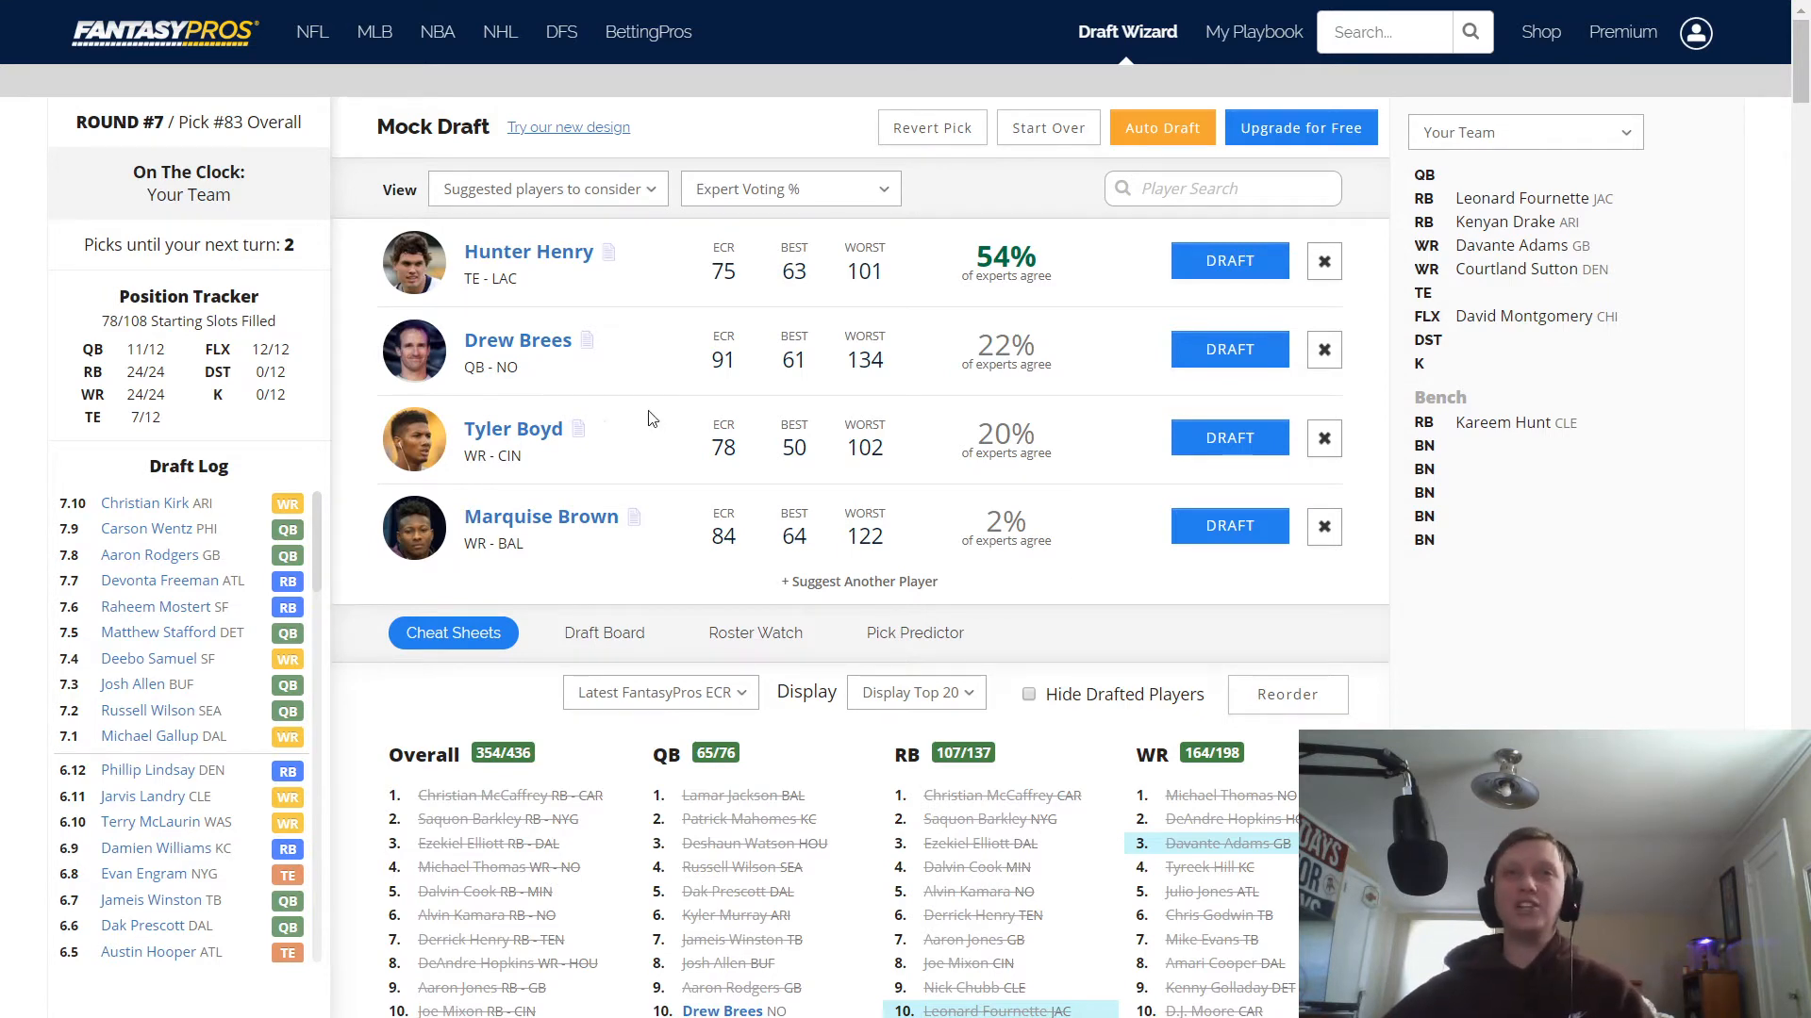
Check Tyler Boyd's season stats and draft him in round seven.
{"action": "left_click", "coordinate": [579, 429]}
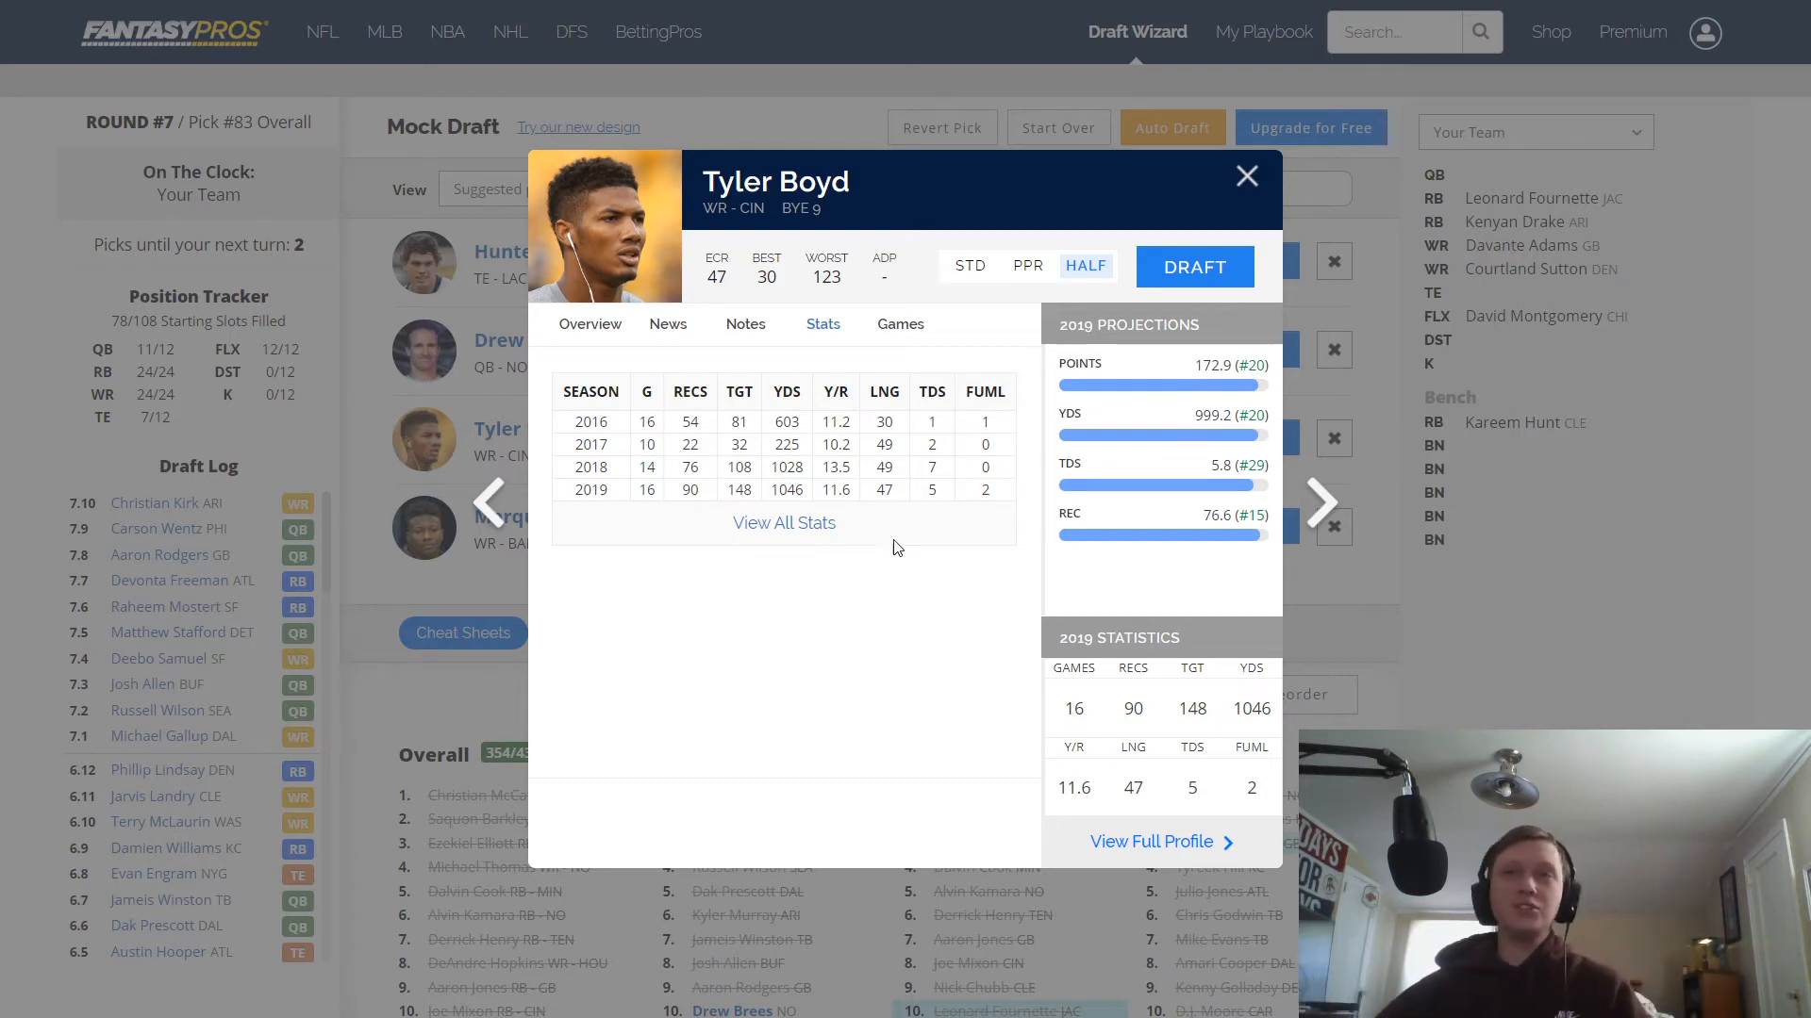
{"action": "left_click", "coordinate": [1245, 177]}
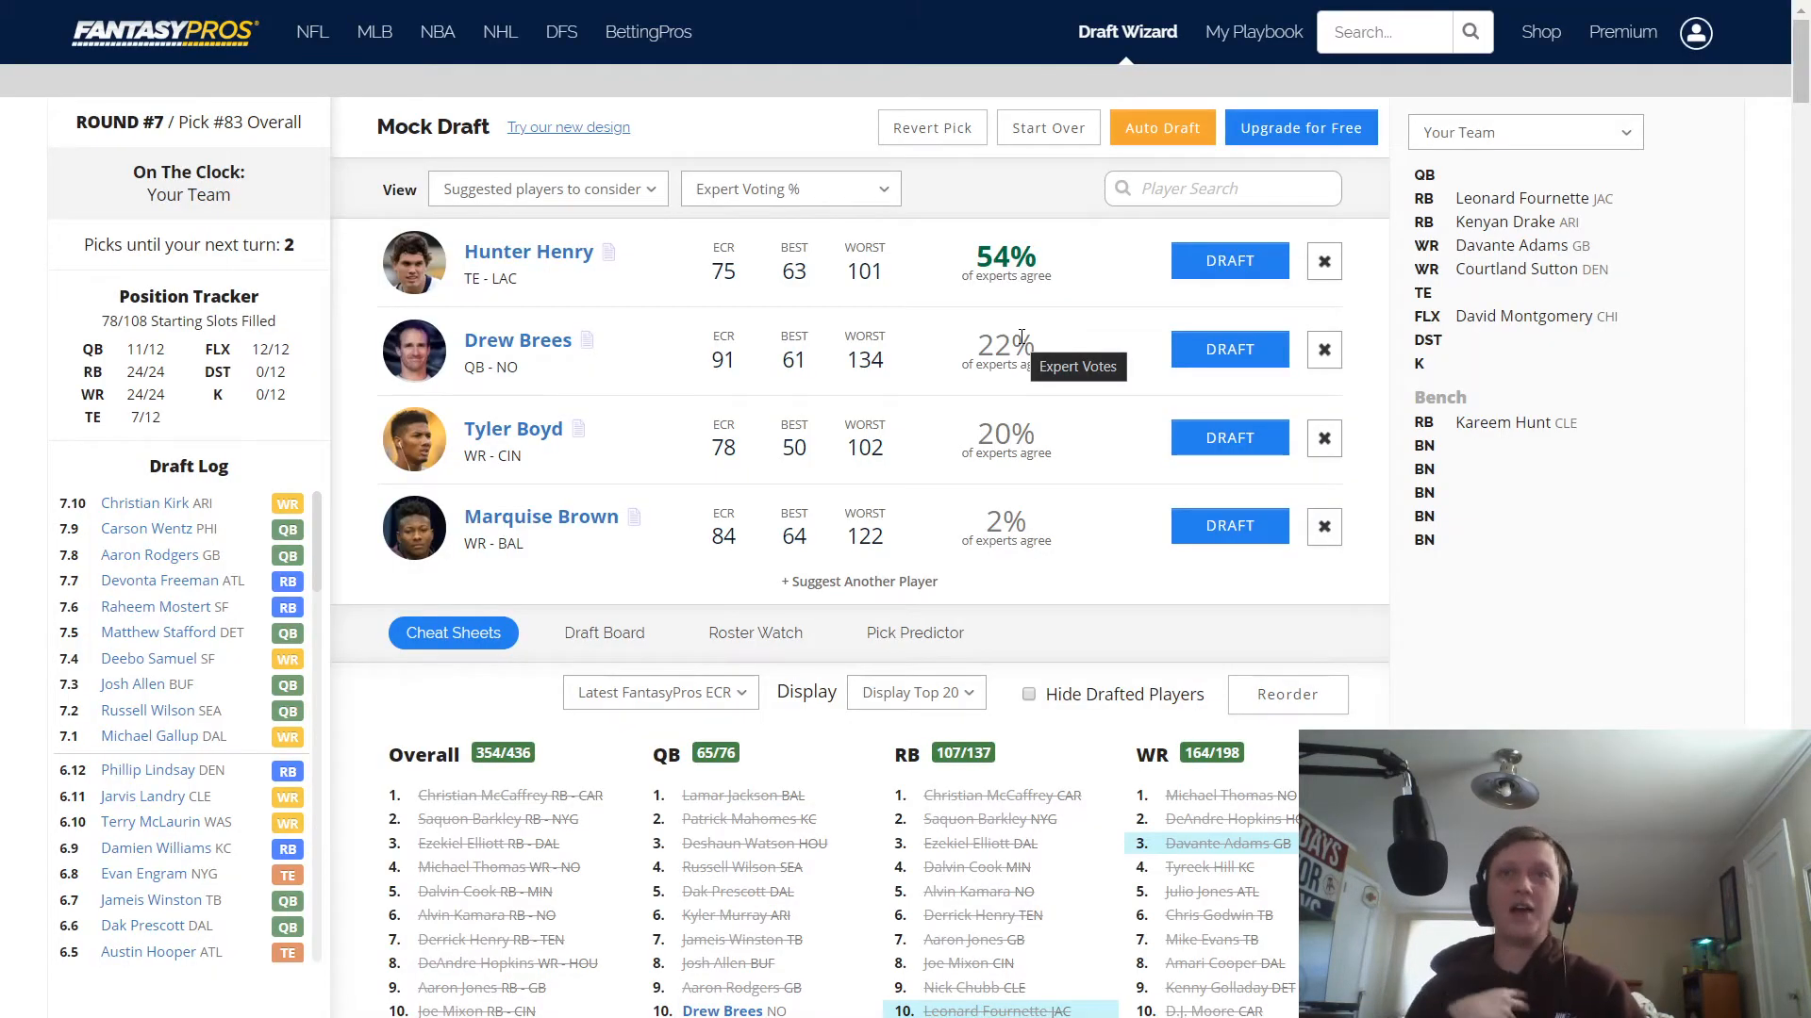
{"action": "left_click", "coordinate": [1238, 450]}
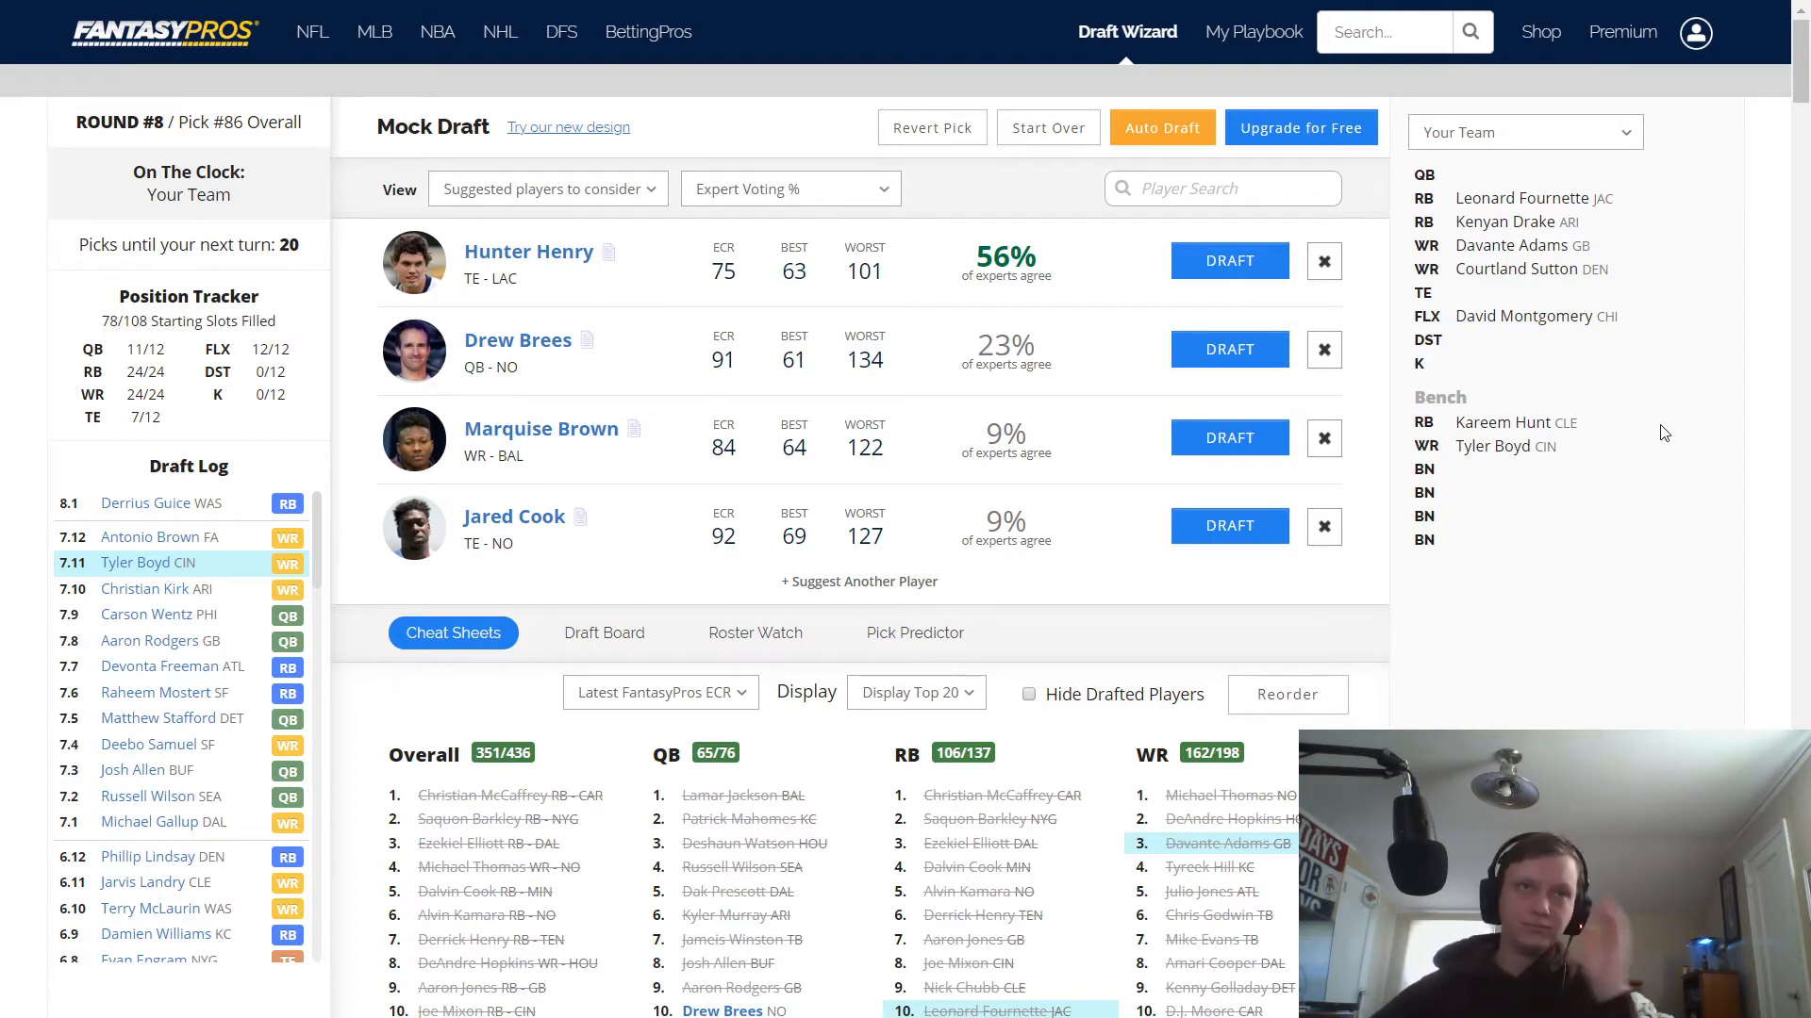
Review the remaining quarterbacks in the cheat sheets and draft Drew Brees in round eight.
{"action": "scroll", "coordinate": [808, 514], "scroll_direction": "down", "scroll_amount": 1}
{"action": "scroll", "coordinate": [808, 515], "scroll_direction": "down", "scroll_amount": 5}
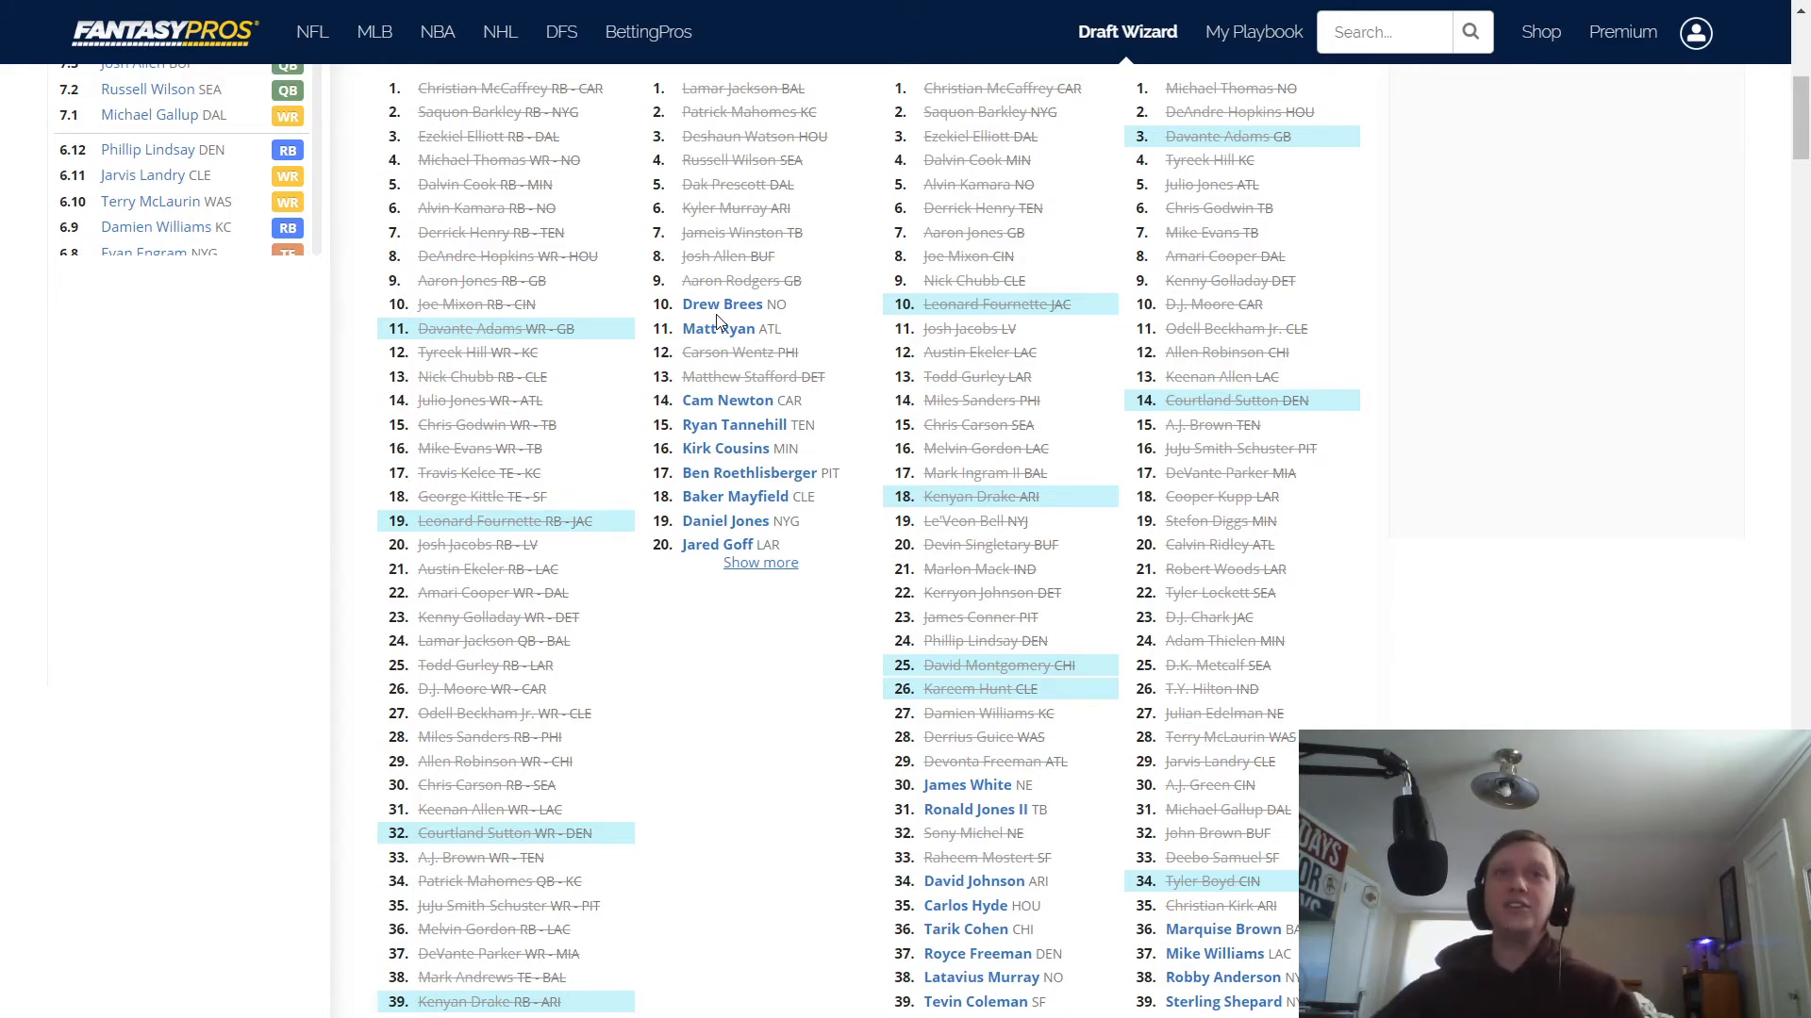
{"action": "scroll", "coordinate": [715, 304], "scroll_direction": "up", "scroll_amount": 8}
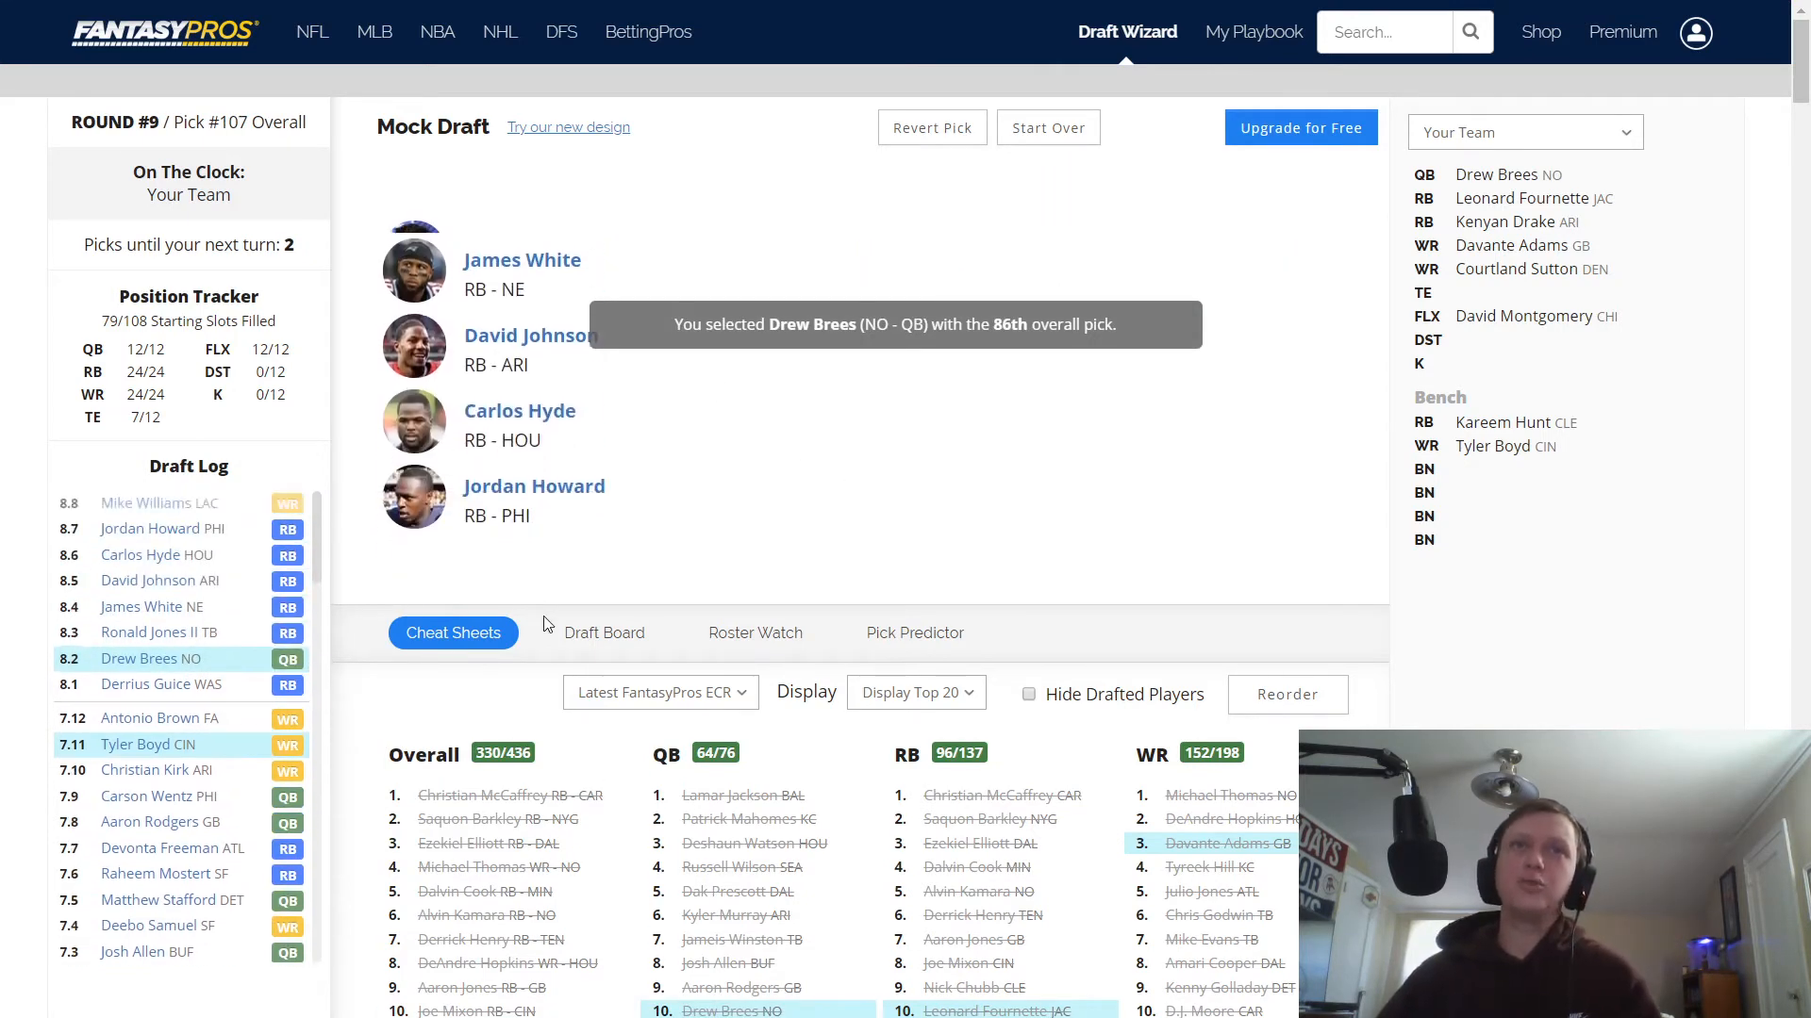
Examine the round-eight and round-nine picks on the draft board and each team's filled slots in the roster watch.
{"action": "left_click", "coordinate": [604, 518]}
{"action": "scroll", "coordinate": [1188, 537], "scroll_direction": "down", "scroll_amount": 5}
{"action": "scroll", "coordinate": [1344, 665], "scroll_direction": "down", "scroll_amount": 6}
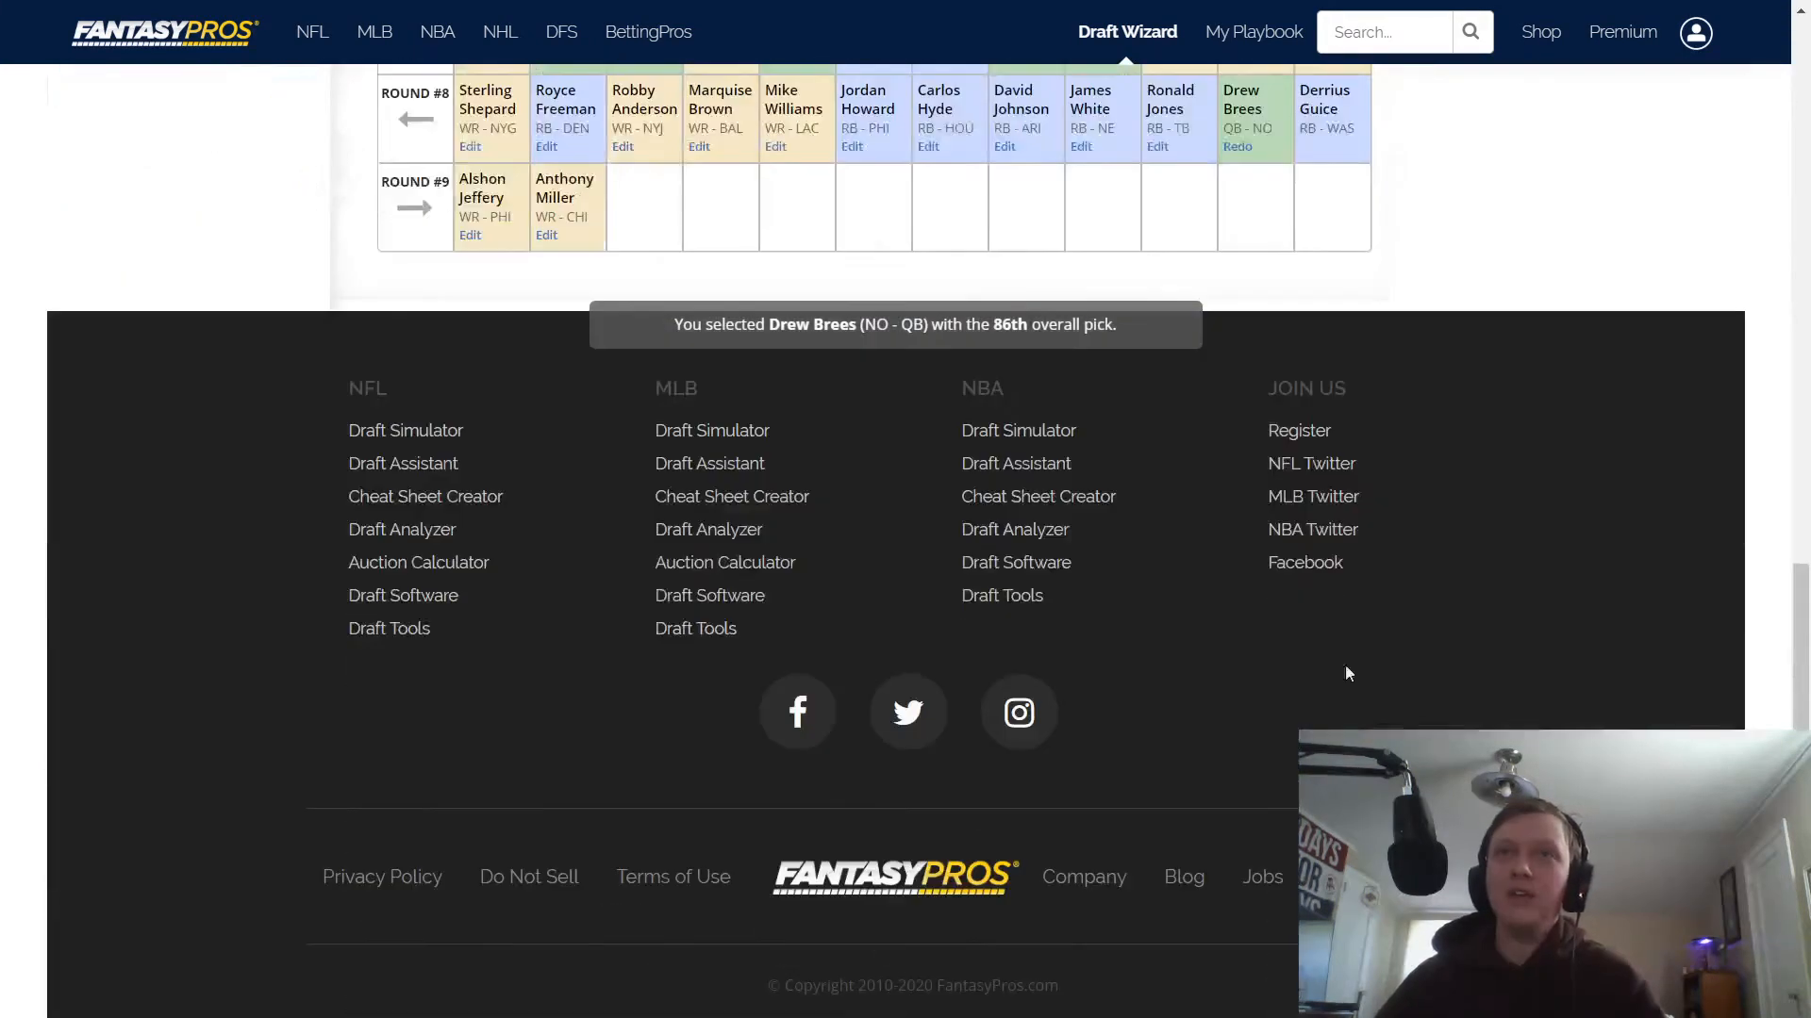
{"action": "scroll", "coordinate": [1321, 667], "scroll_direction": "up", "scroll_amount": 4}
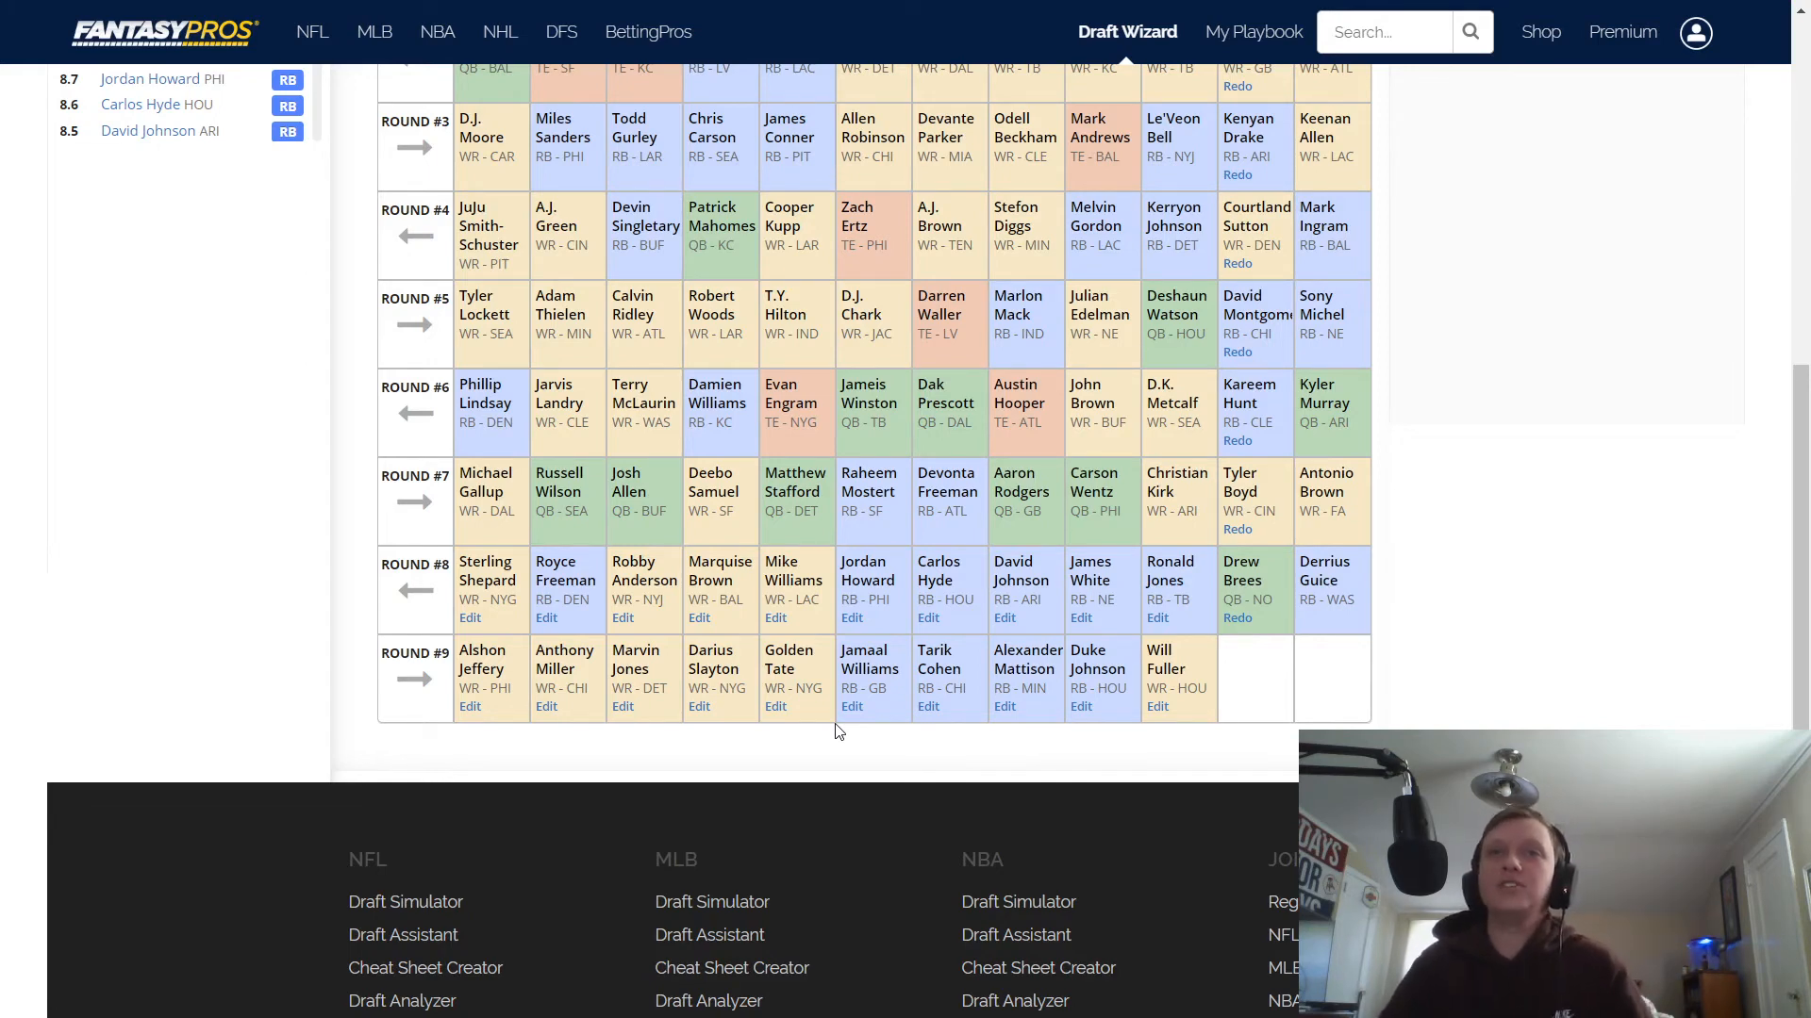
{"action": "scroll", "coordinate": [896, 632], "scroll_direction": "up", "scroll_amount": 3}
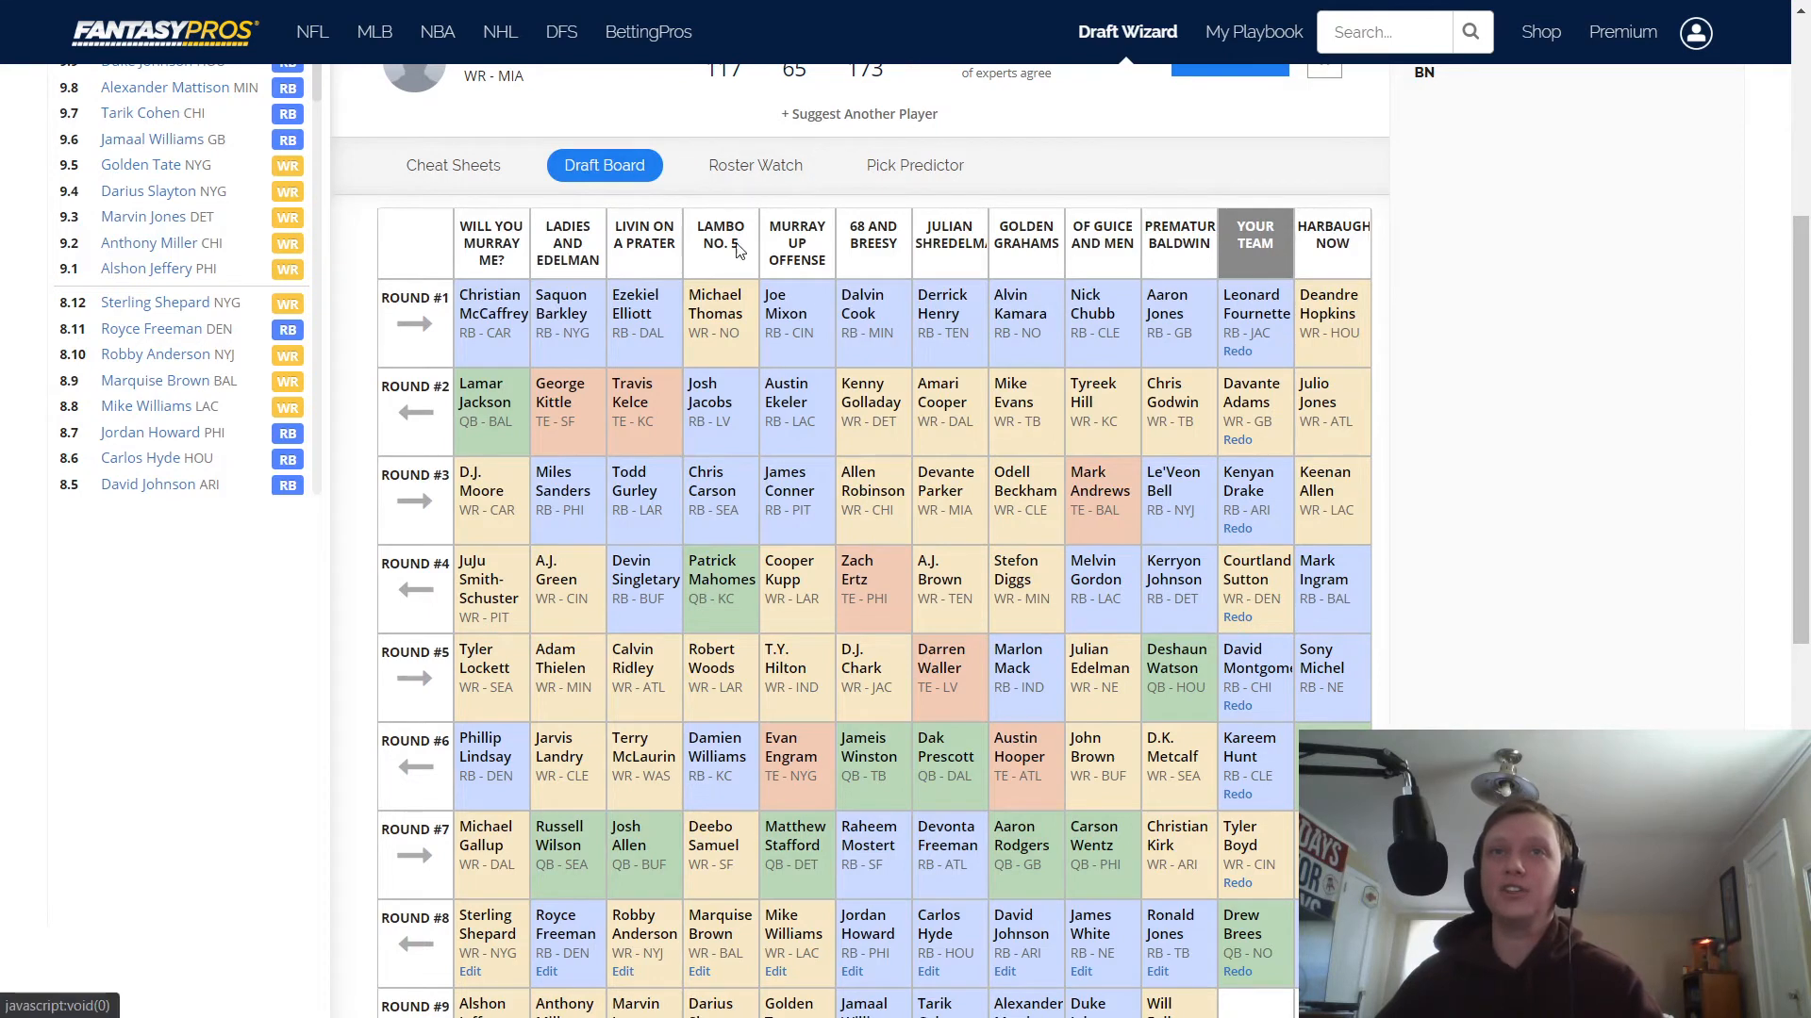
{"action": "left_click", "coordinate": [772, 166]}
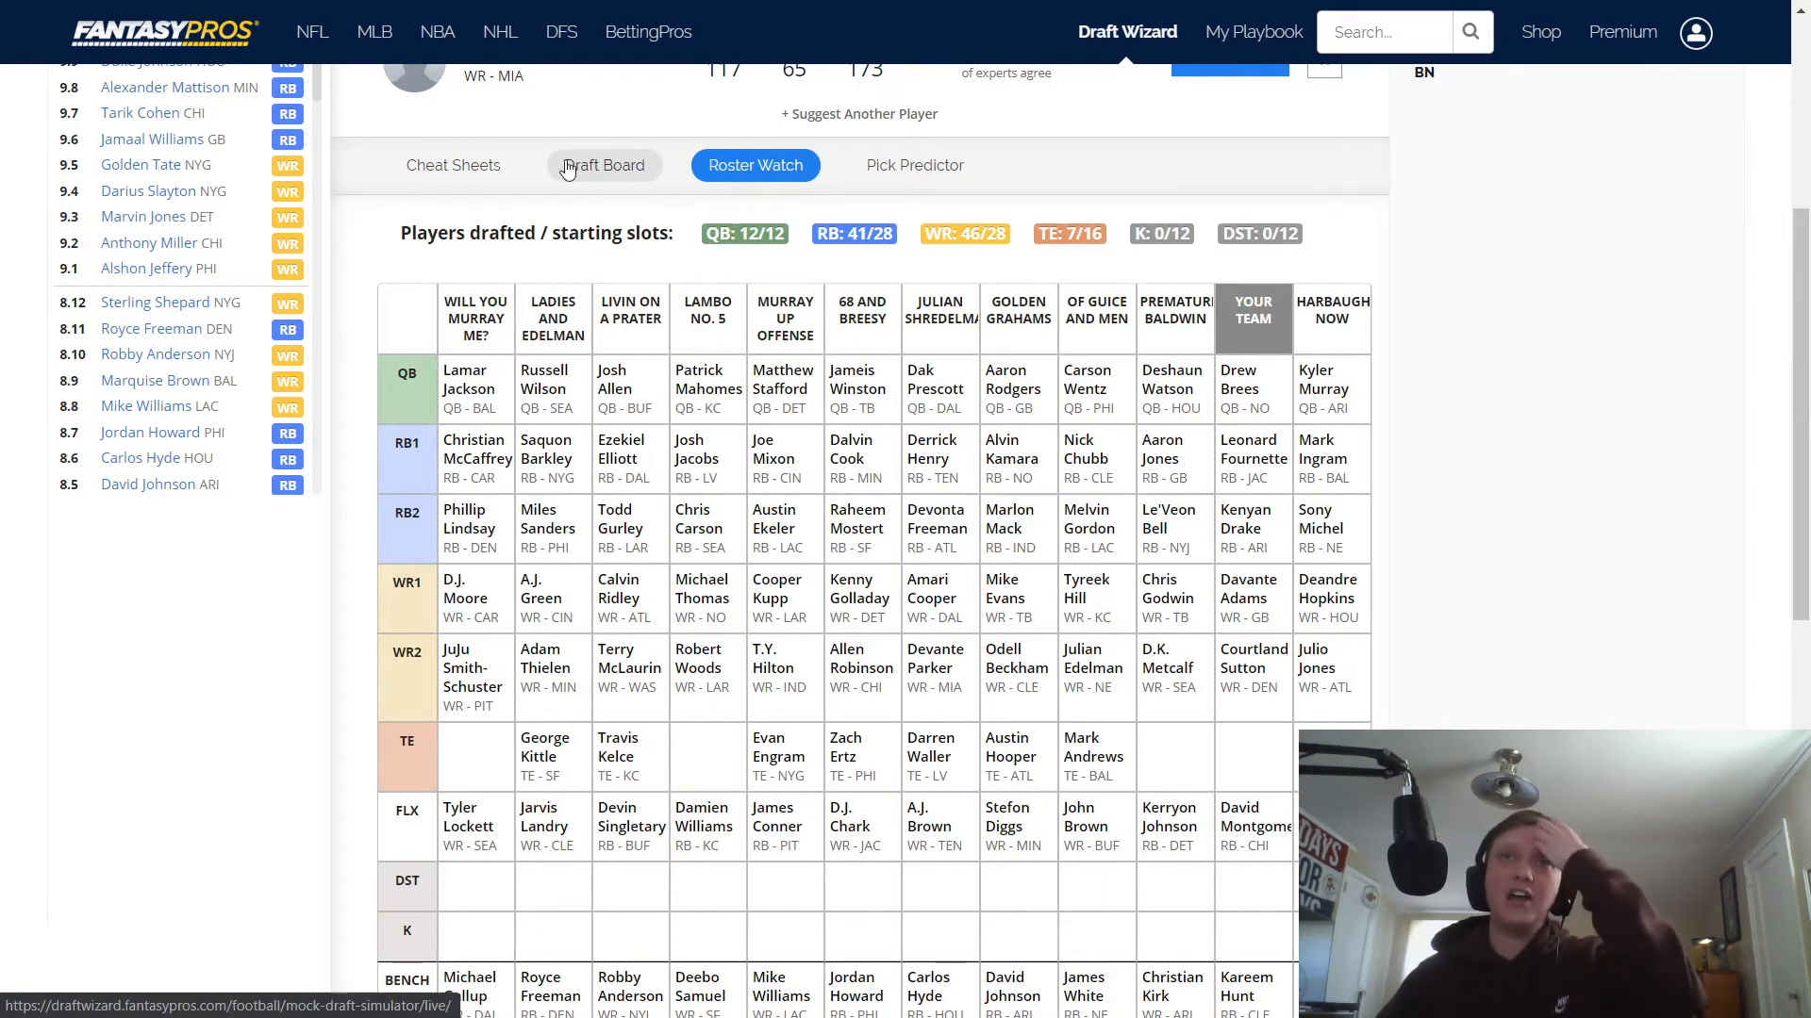
Examine the cheat sheets' remaining running backs and receivers and the suggested players for round-nine candidates.
{"action": "left_click", "coordinate": [476, 166]}
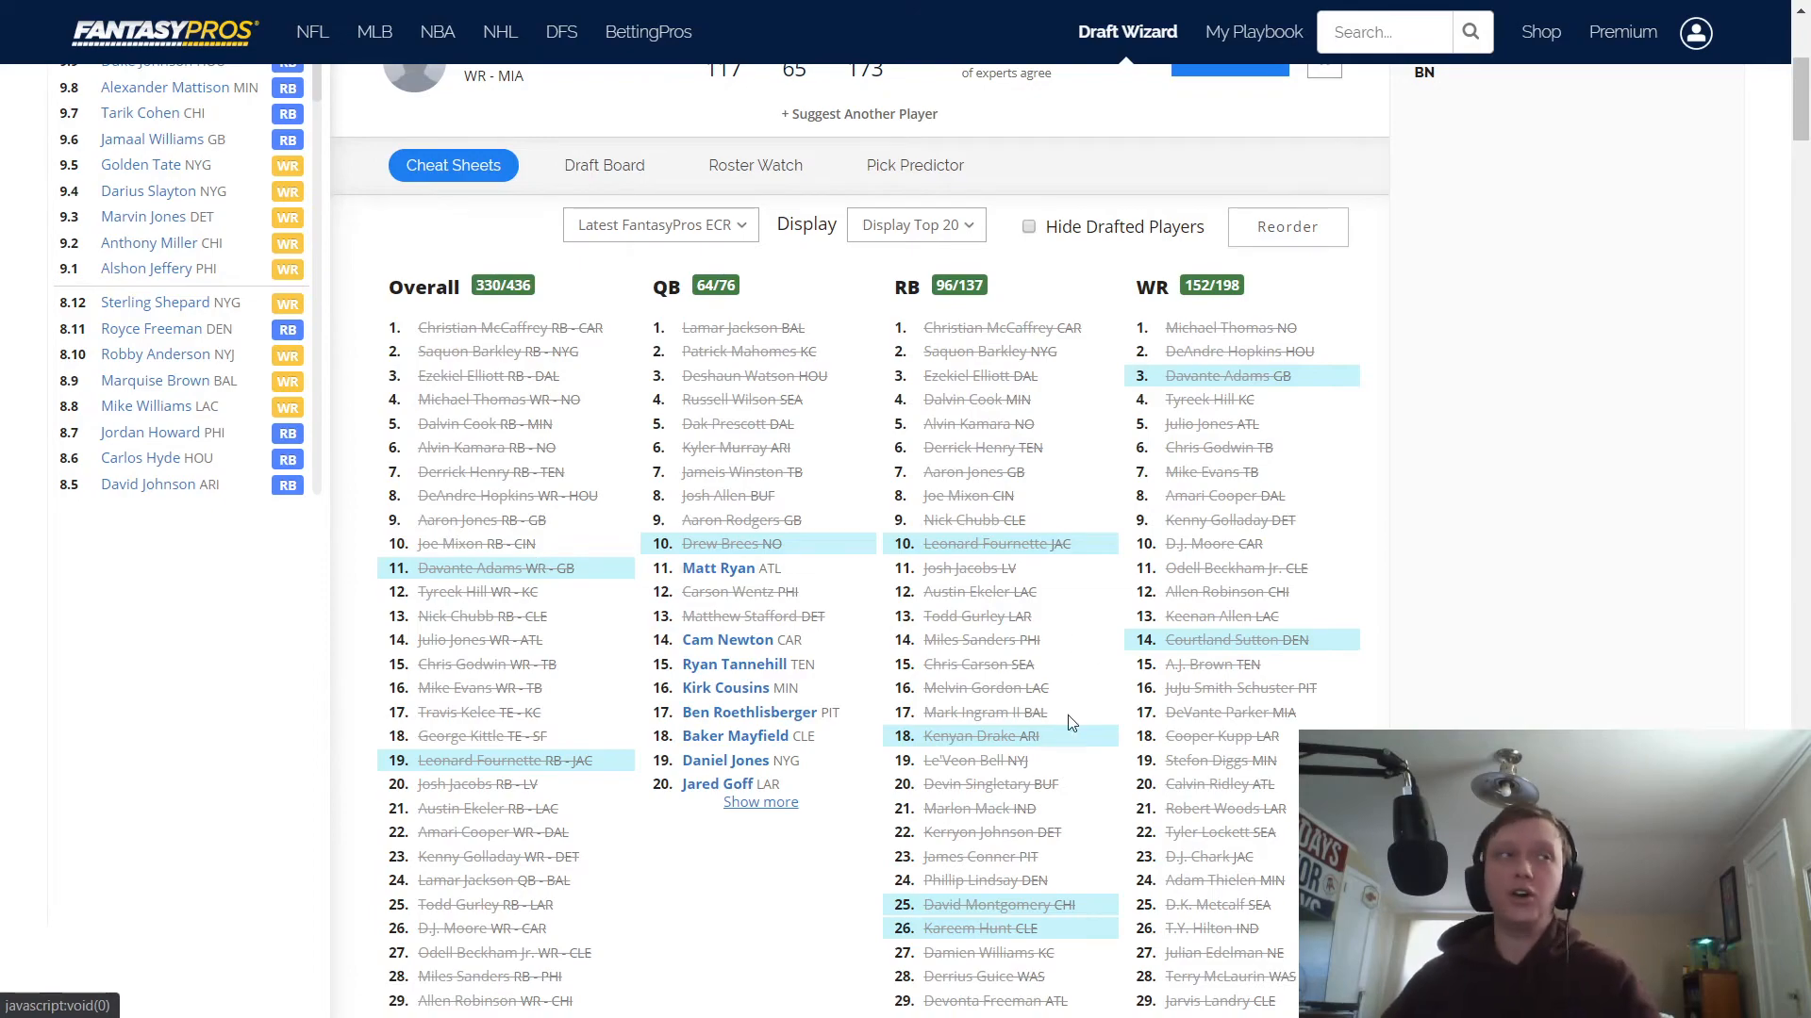
{"action": "scroll", "coordinate": [971, 677], "scroll_direction": "down", "scroll_amount": 2}
{"action": "scroll", "coordinate": [1026, 525], "scroll_direction": "down", "scroll_amount": 5}
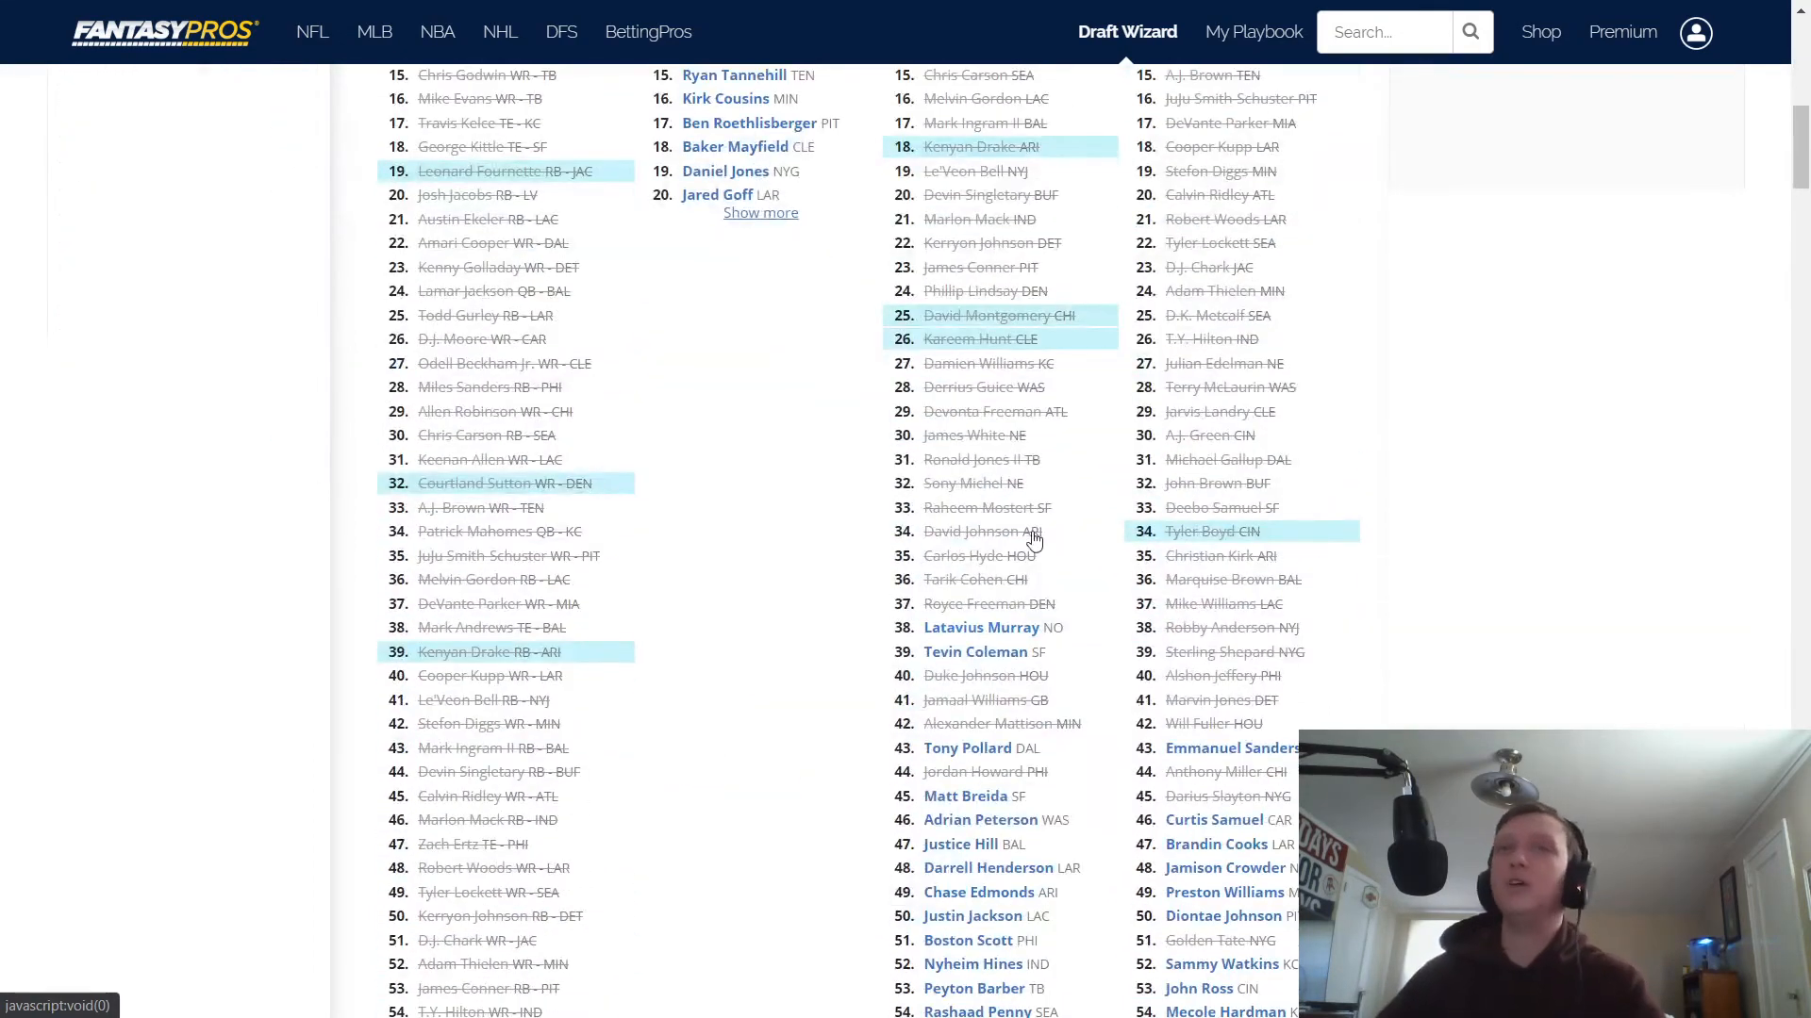
{"action": "scroll", "coordinate": [910, 681], "scroll_direction": "up", "scroll_amount": 5}
{"action": "scroll", "coordinate": [943, 716], "scroll_direction": "up", "scroll_amount": 6}
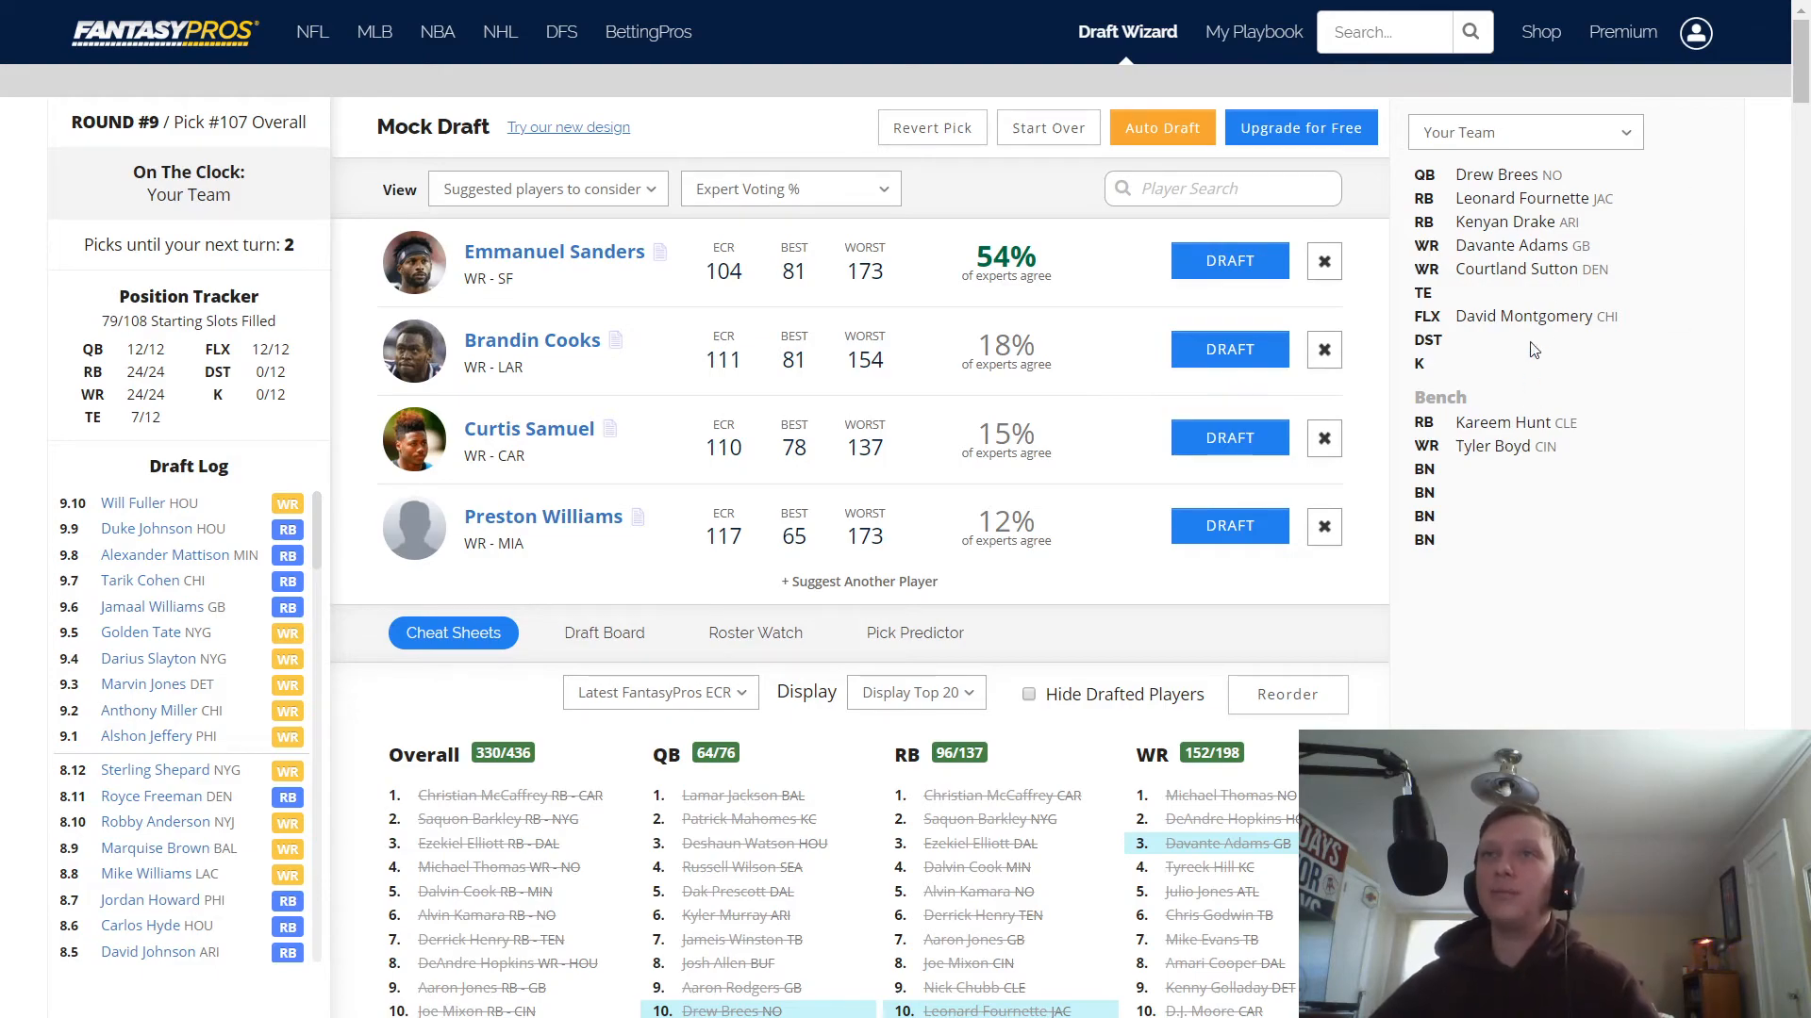
Pick out Preston Williams in the wide receiver cheat sheet, check his season stats, and draft him in round nine.
{"action": "scroll", "coordinate": [1162, 589], "scroll_direction": "down", "scroll_amount": 11}
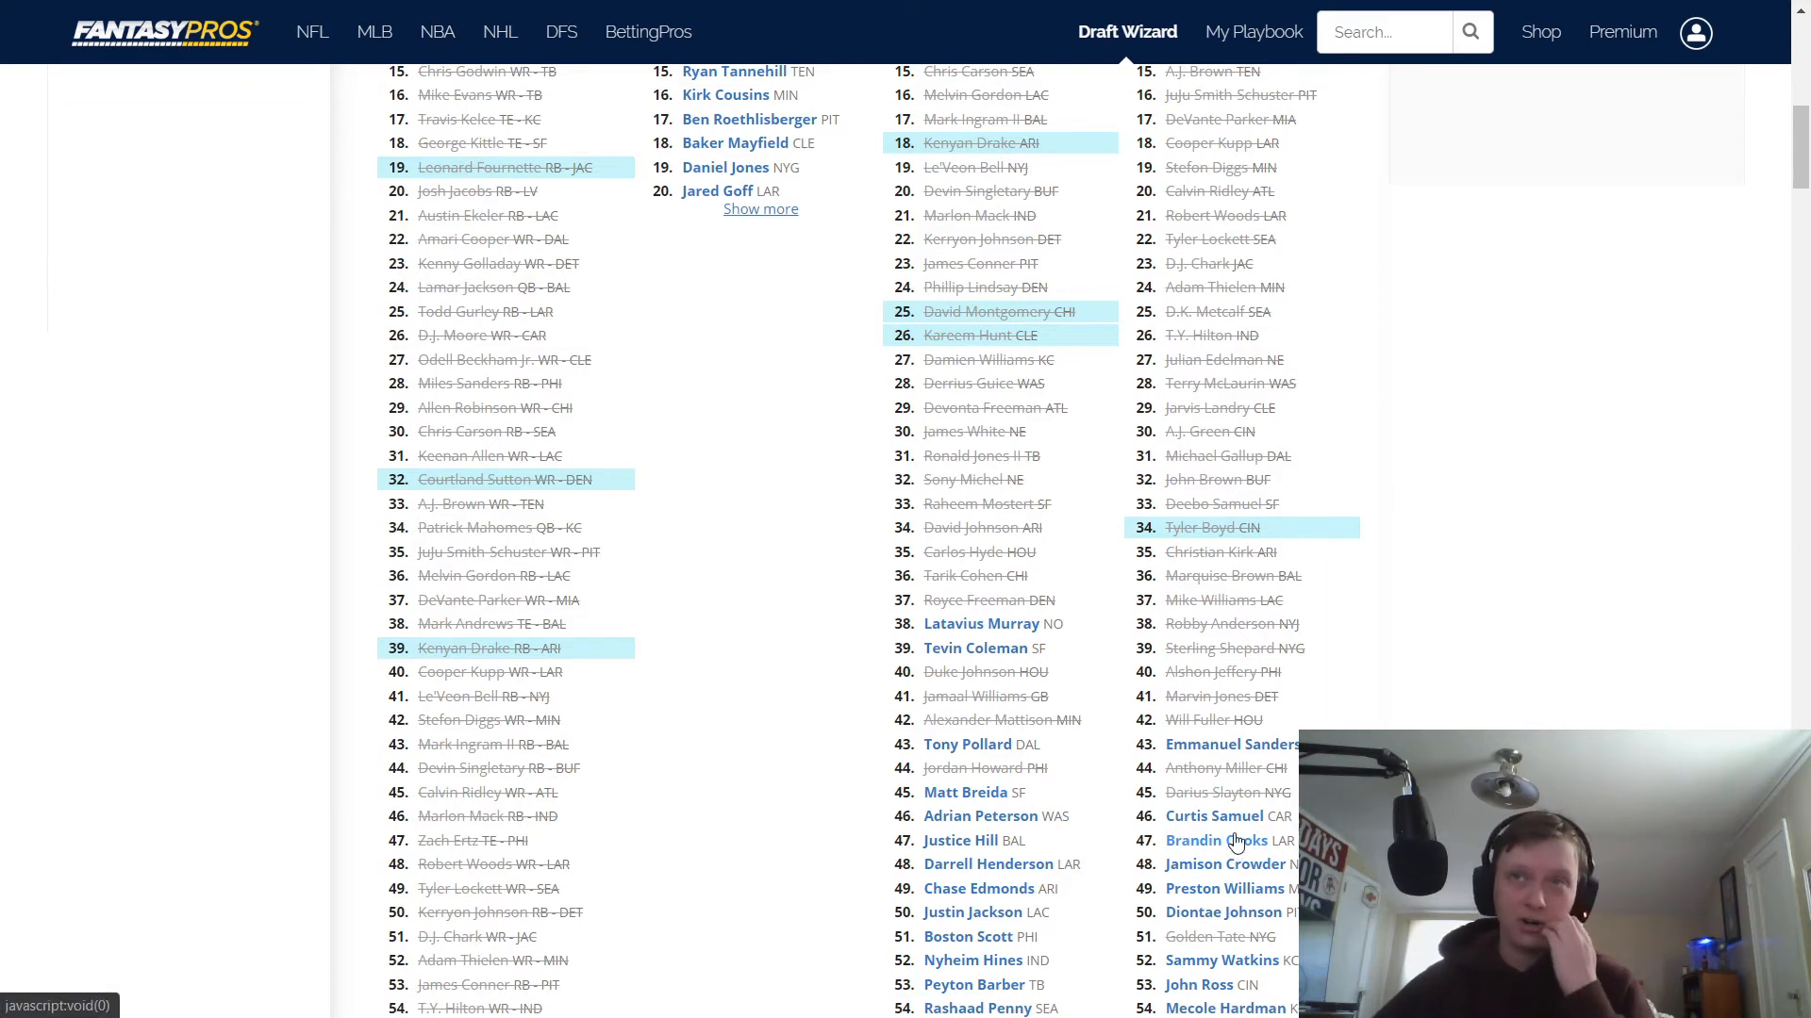
{"action": "left_click", "coordinate": [1243, 896]}
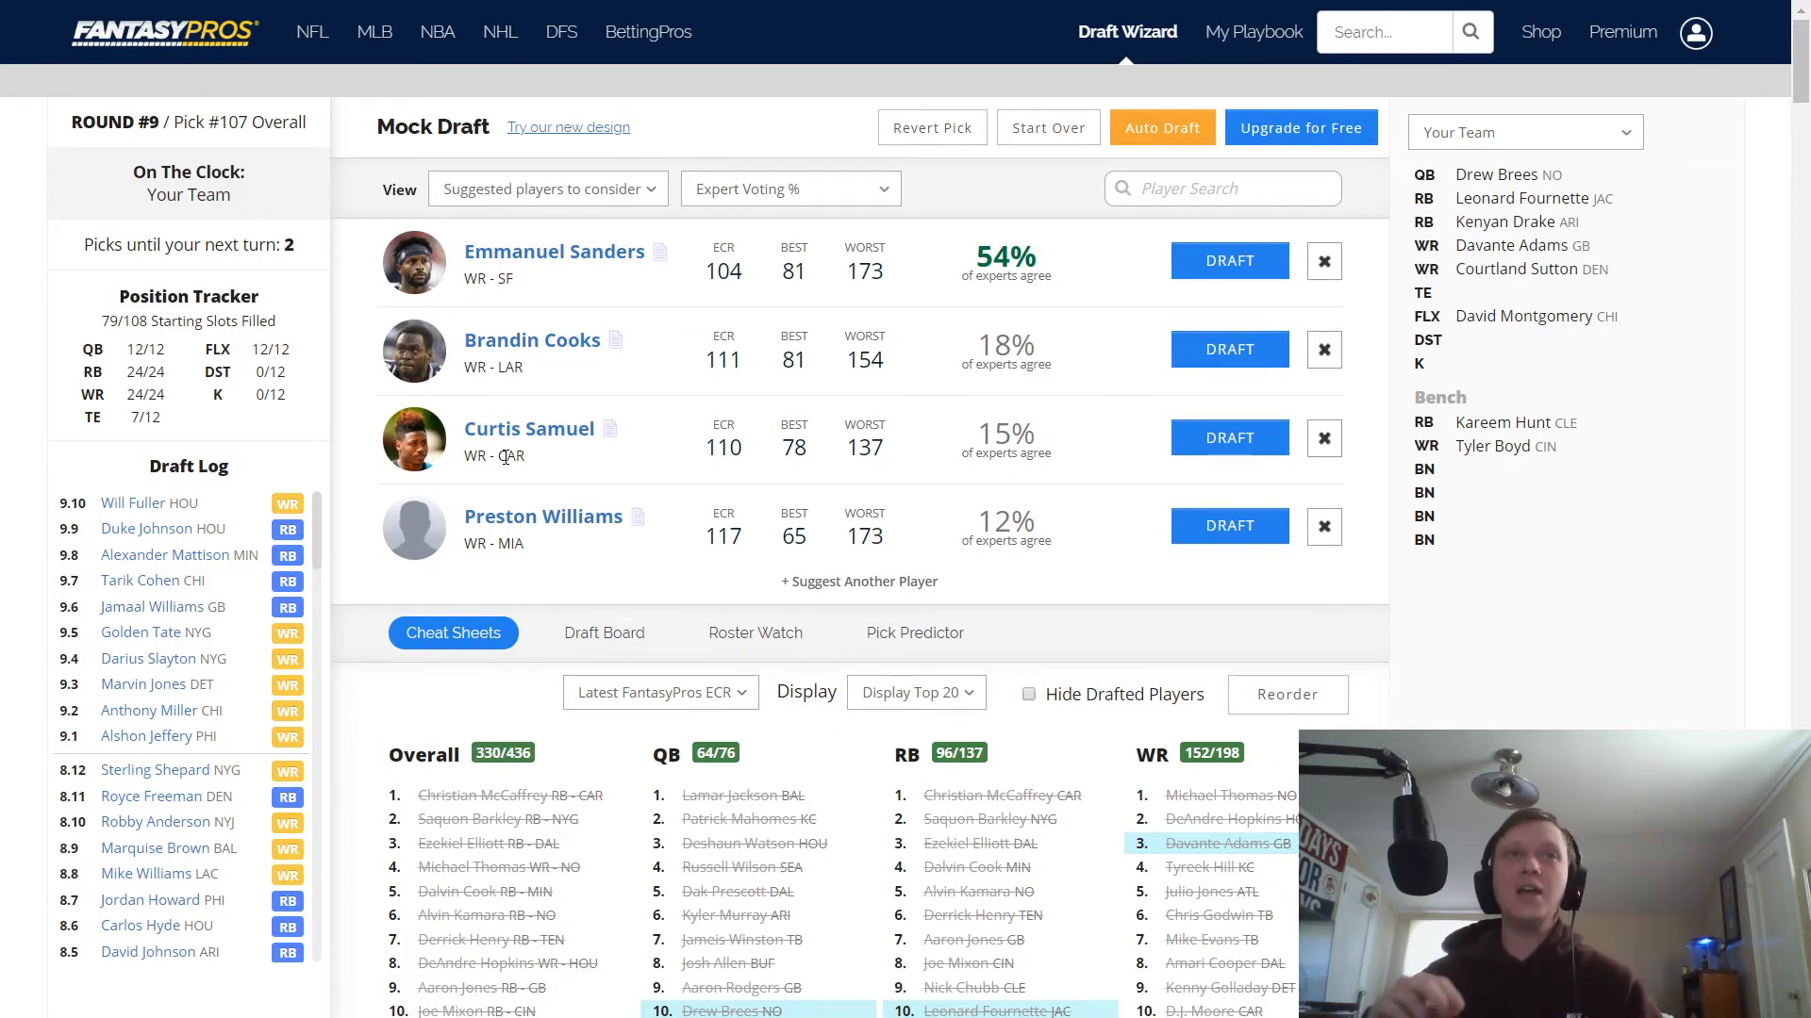
{"action": "left_click", "coordinate": [640, 515]}
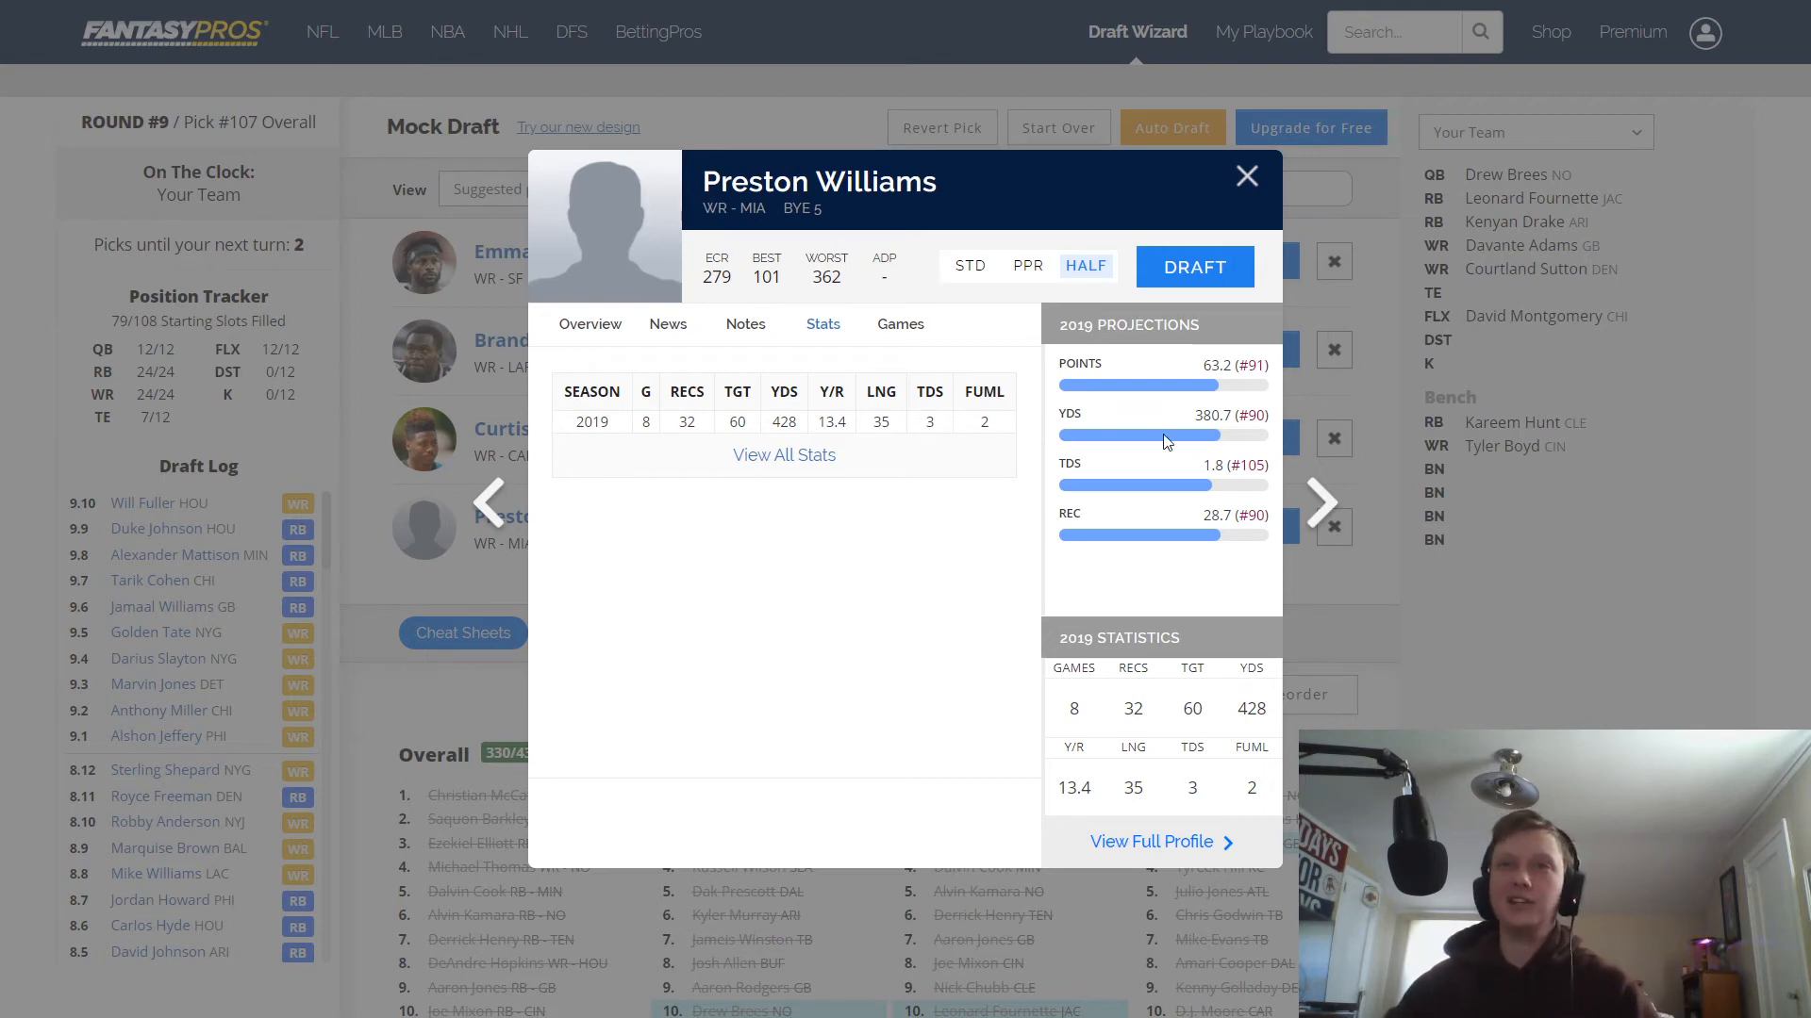
{"action": "left_click", "coordinate": [1210, 270]}
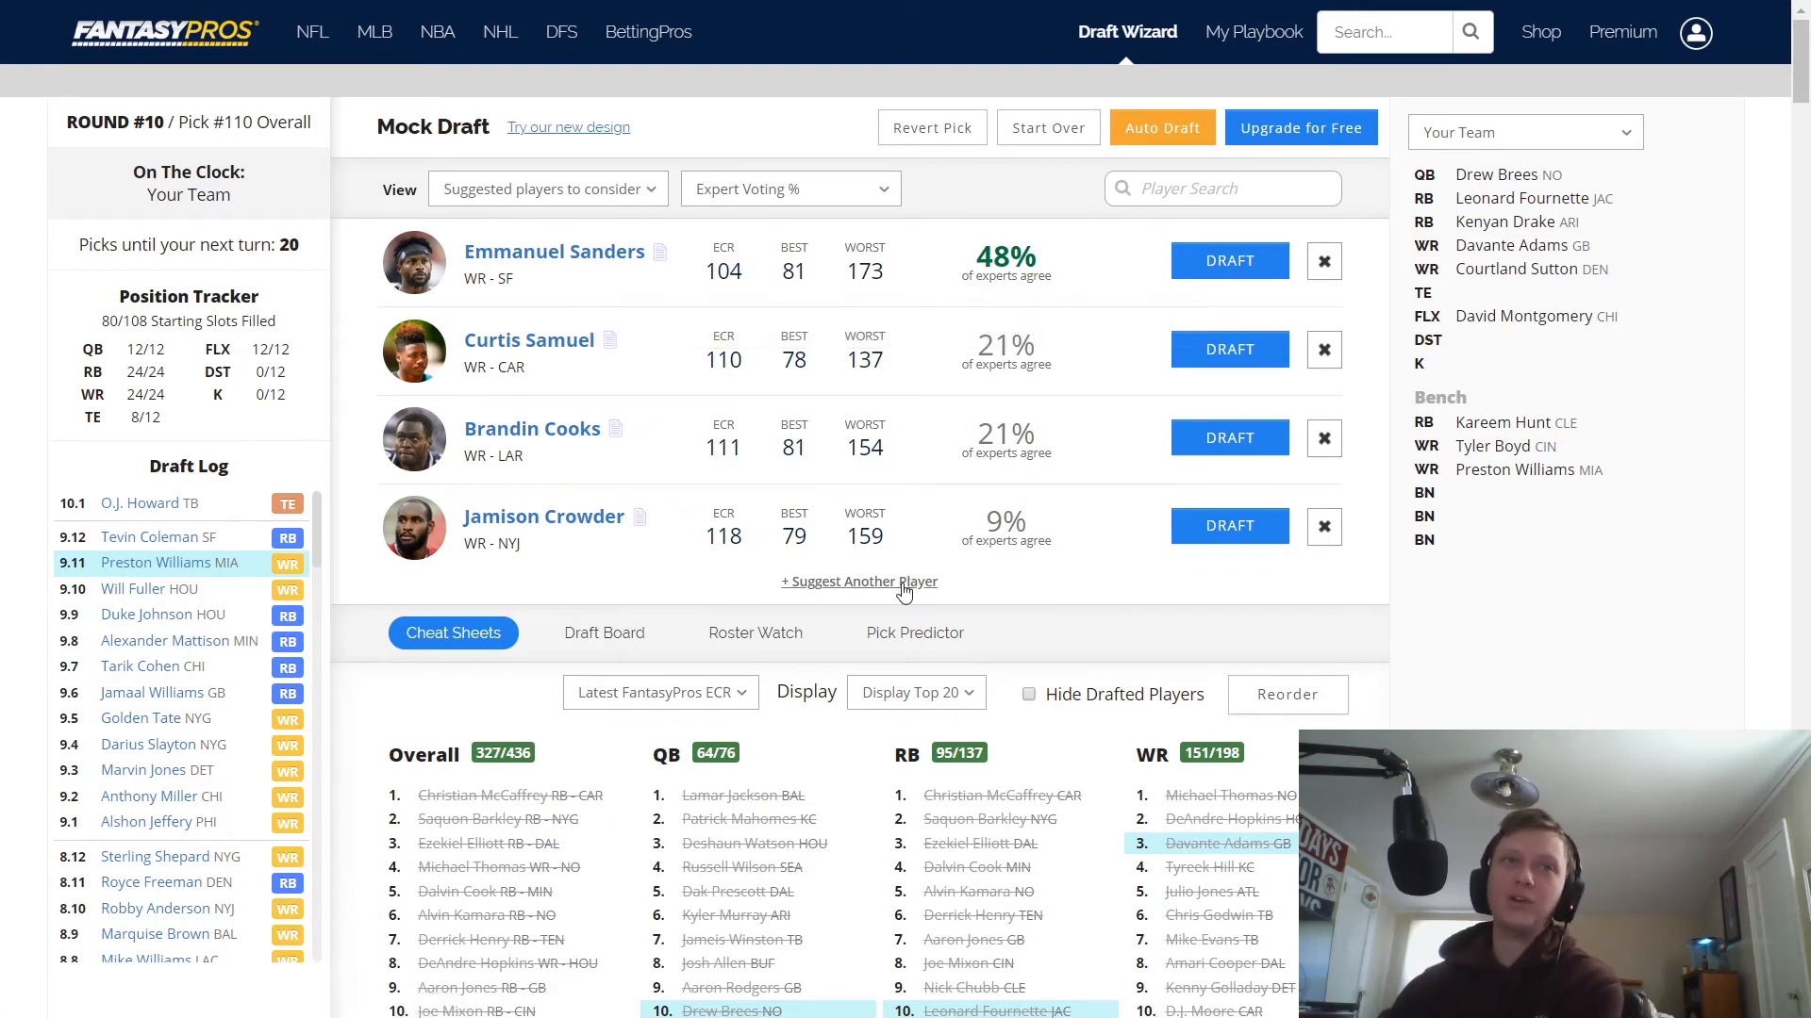
Add Hunter Henry from the tight end cheat sheet to the suggested players for round ten.
{"action": "scroll", "coordinate": [789, 625], "scroll_direction": "down", "scroll_amount": 15}
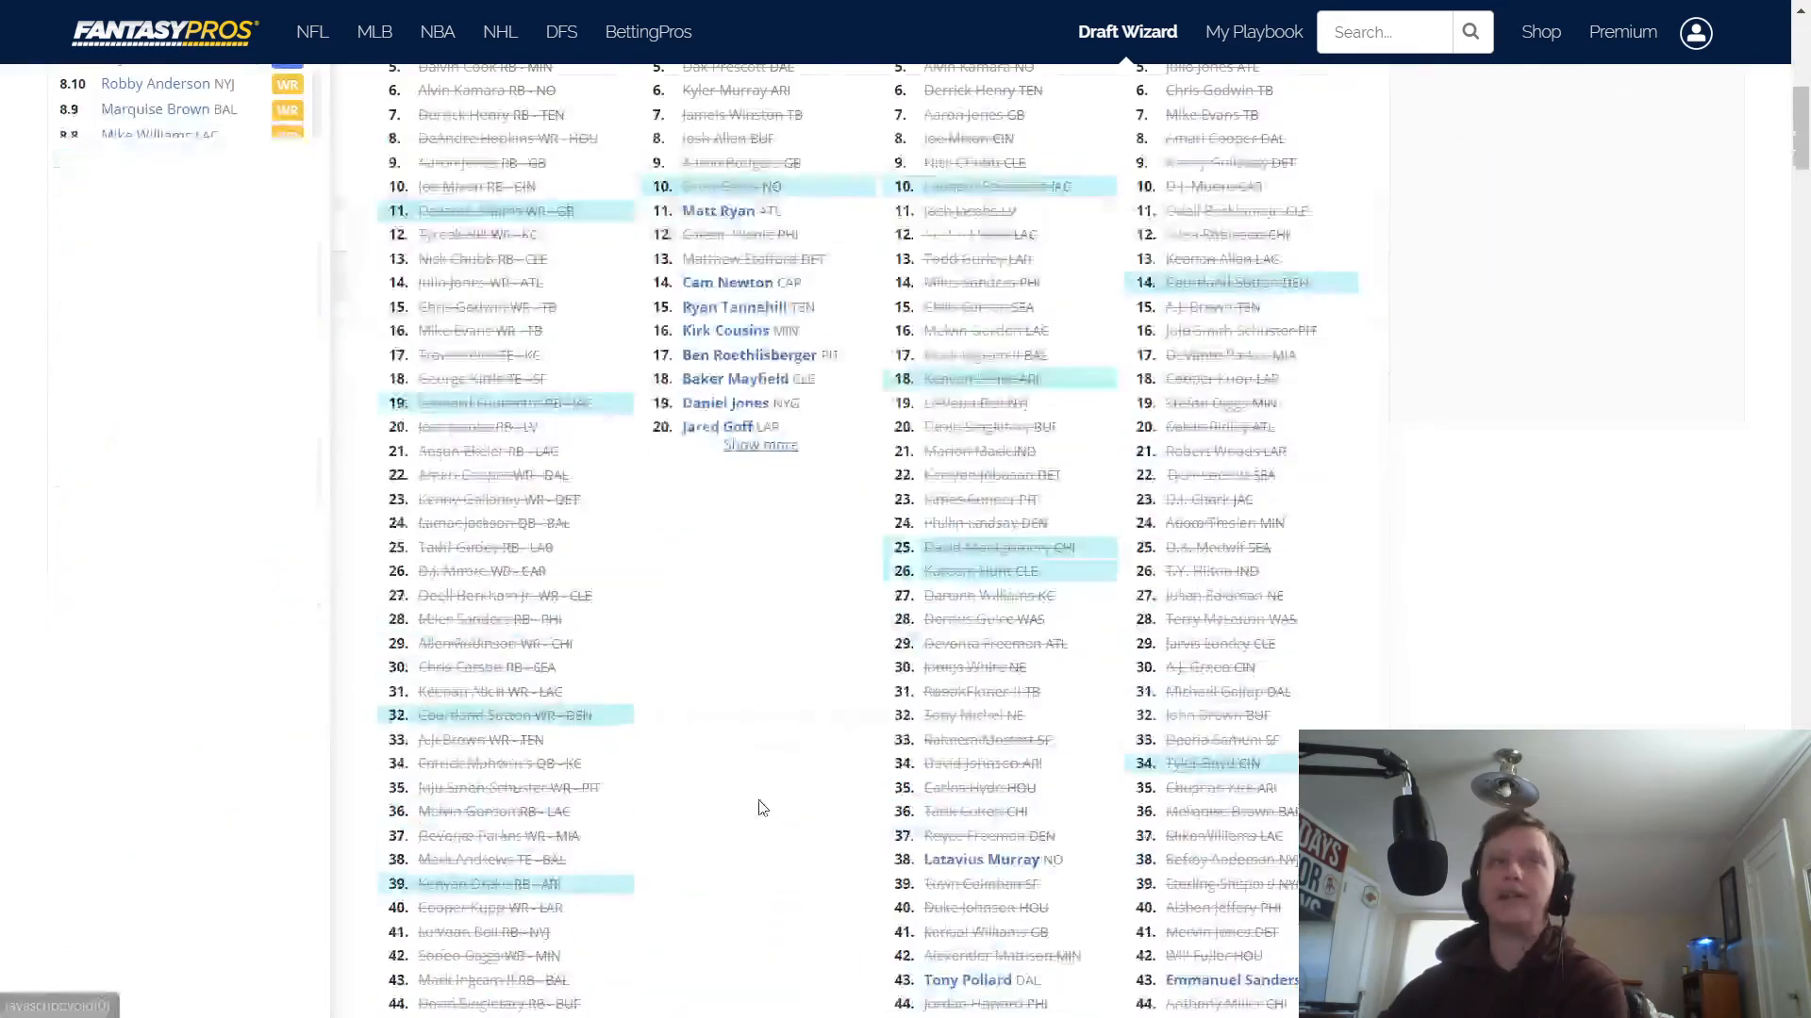
{"action": "scroll", "coordinate": [803, 729], "scroll_direction": "down", "scroll_amount": 20}
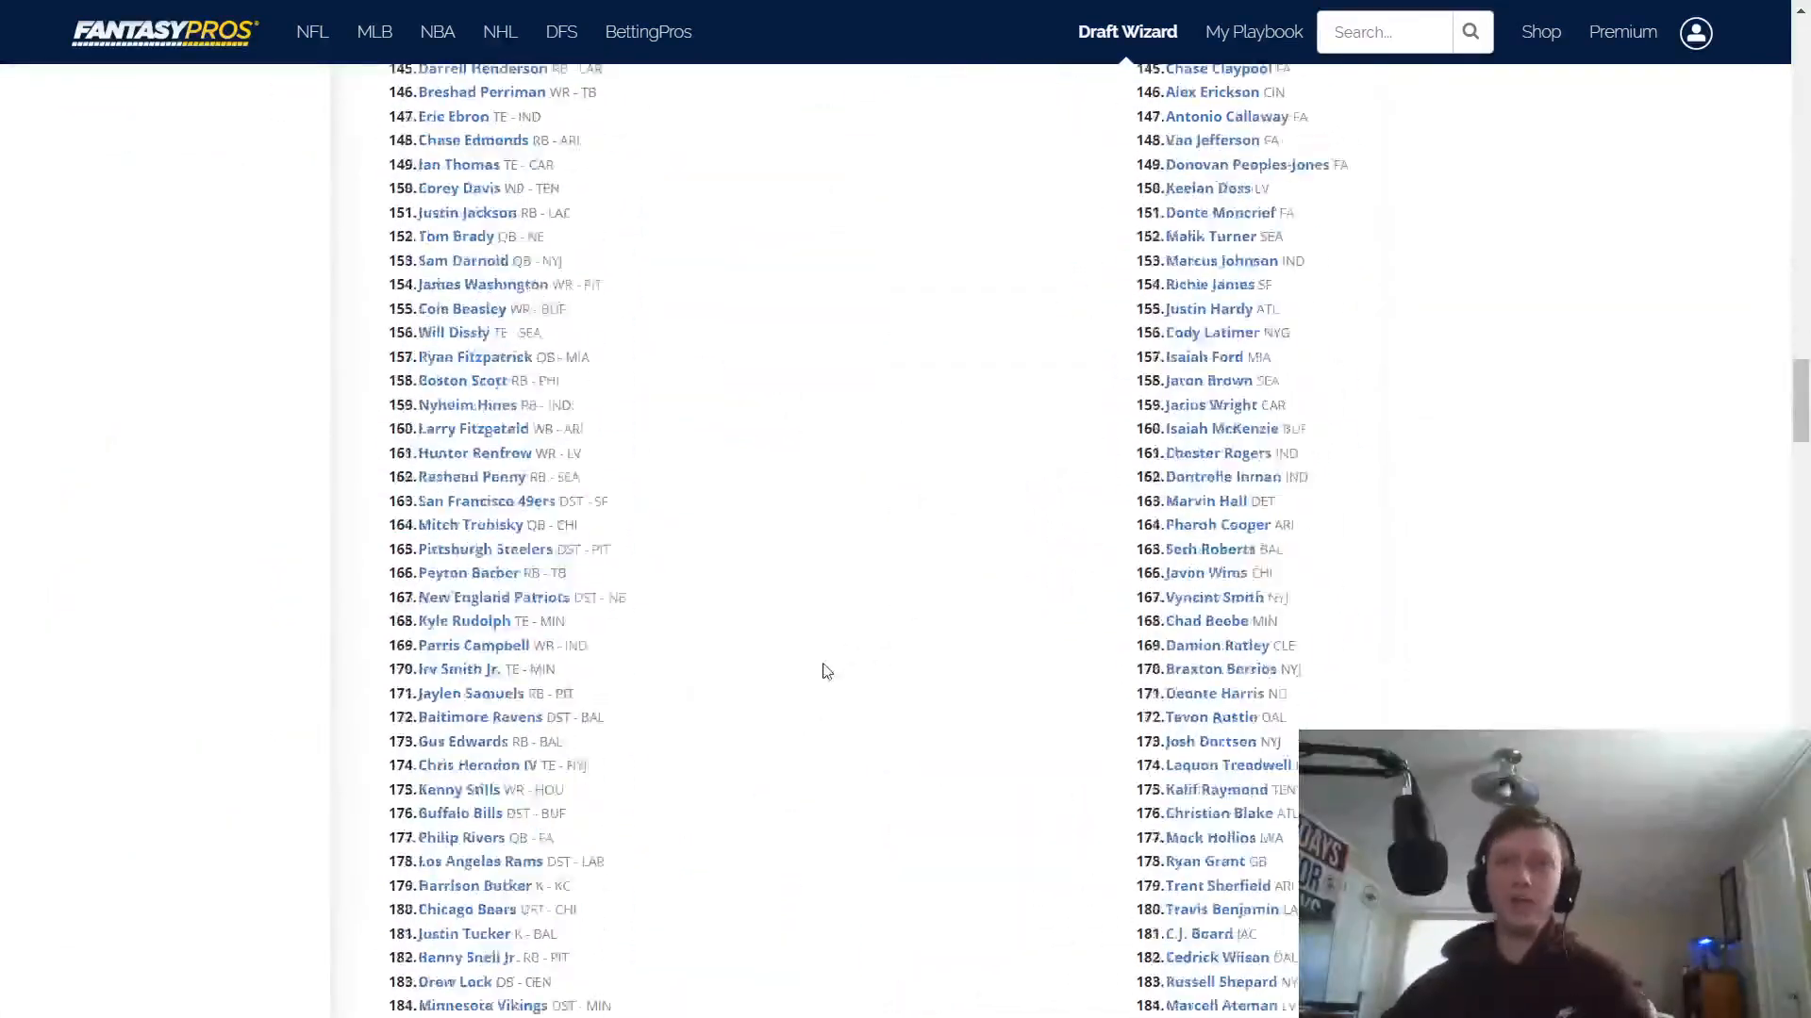
{"action": "scroll", "coordinate": [899, 666], "scroll_direction": "down", "scroll_amount": 3}
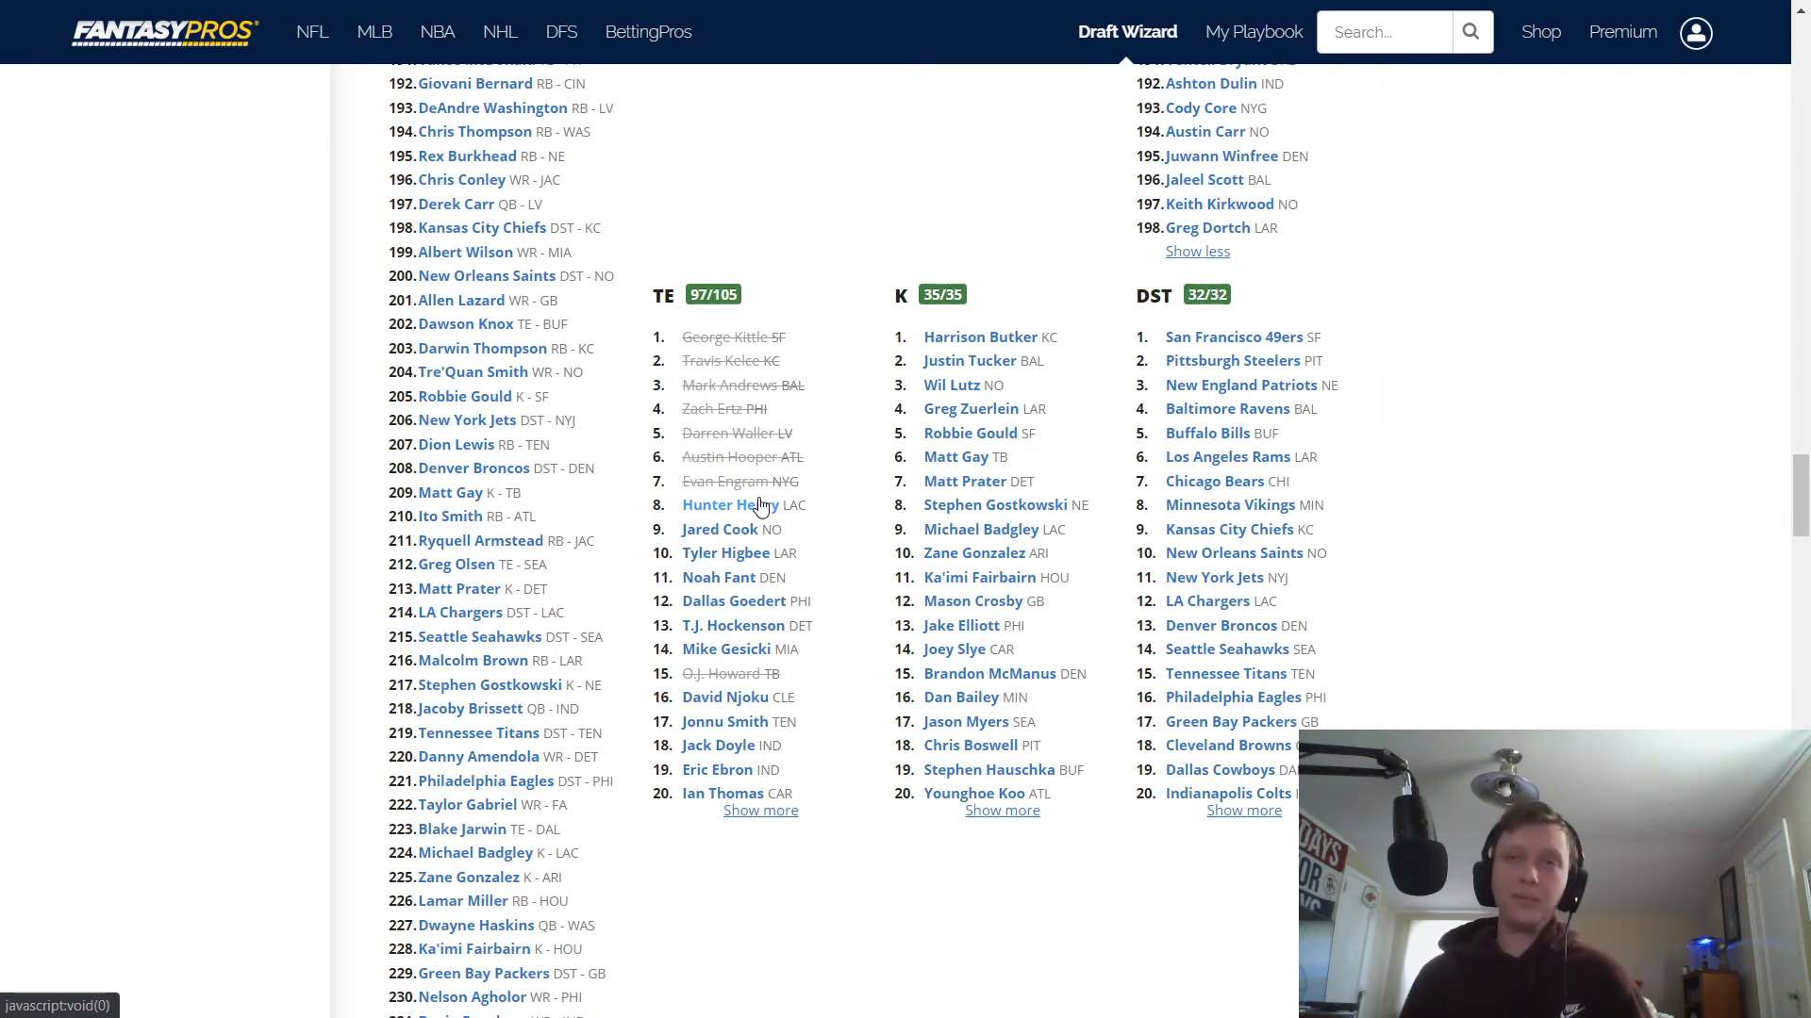
{"action": "scroll", "coordinate": [726, 500], "scroll_direction": "up", "scroll_amount": 15}
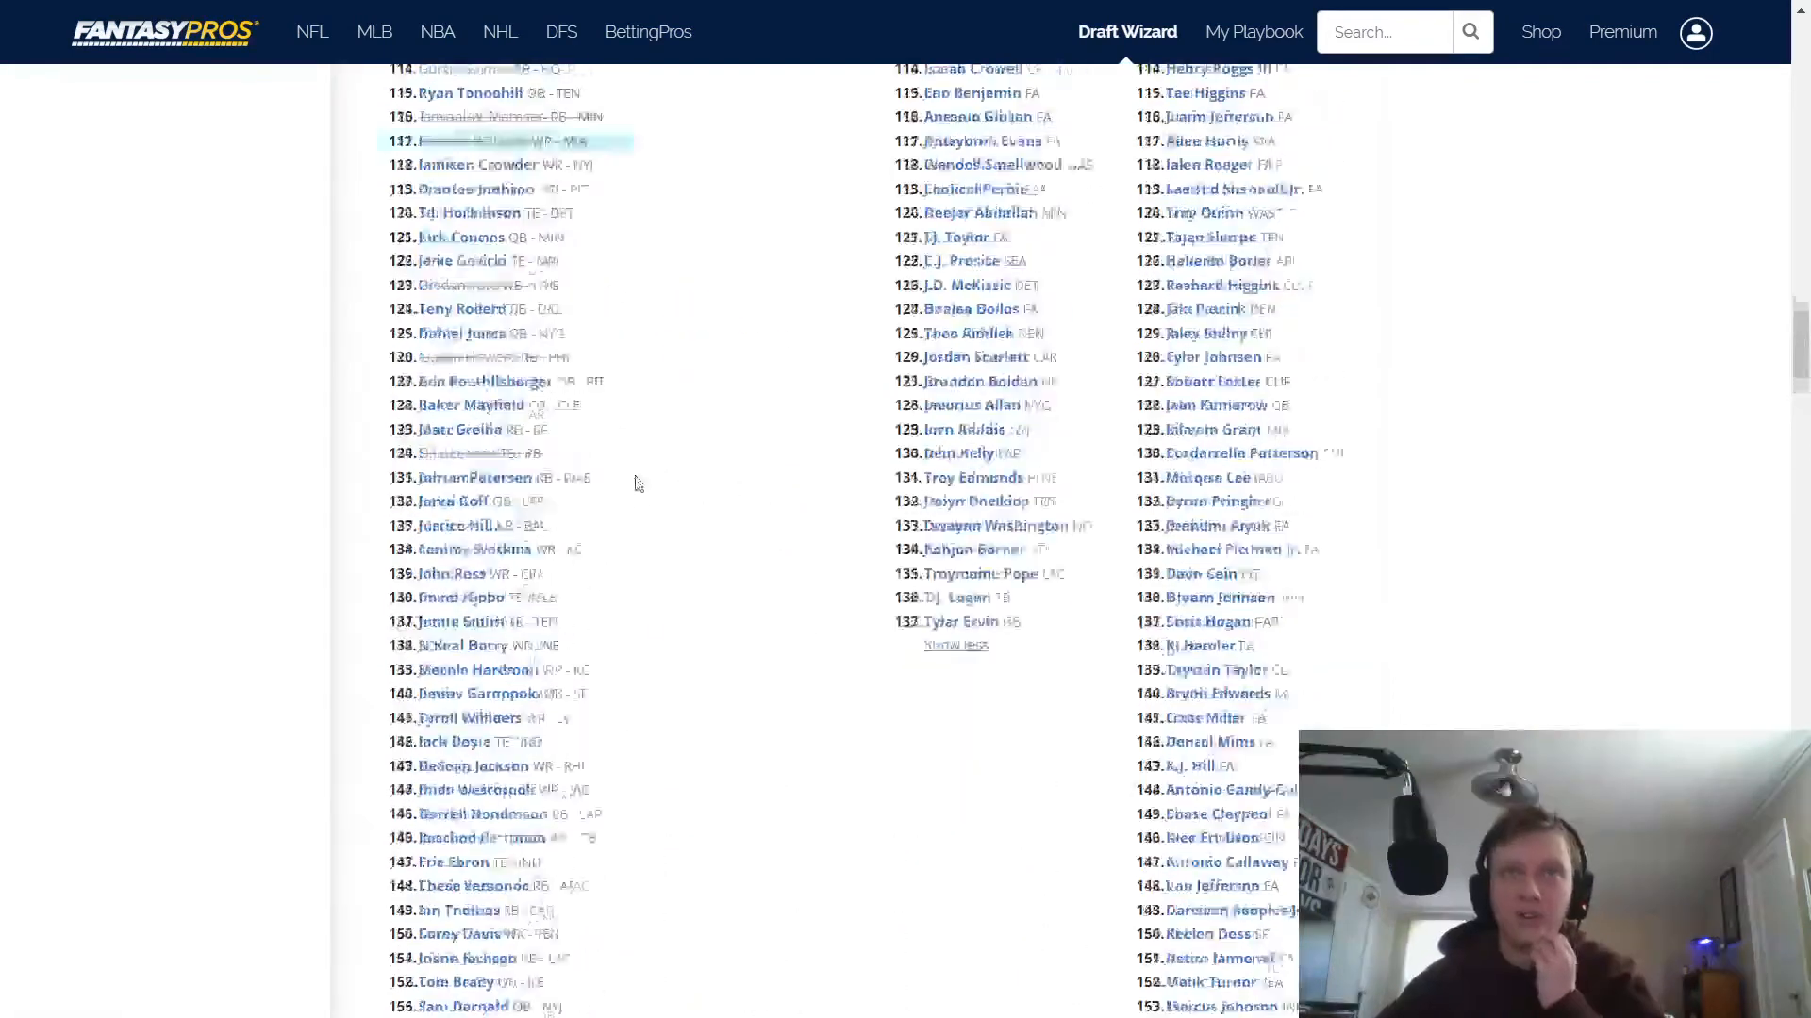
{"action": "scroll", "coordinate": [638, 483], "scroll_direction": "up", "scroll_amount": 20}
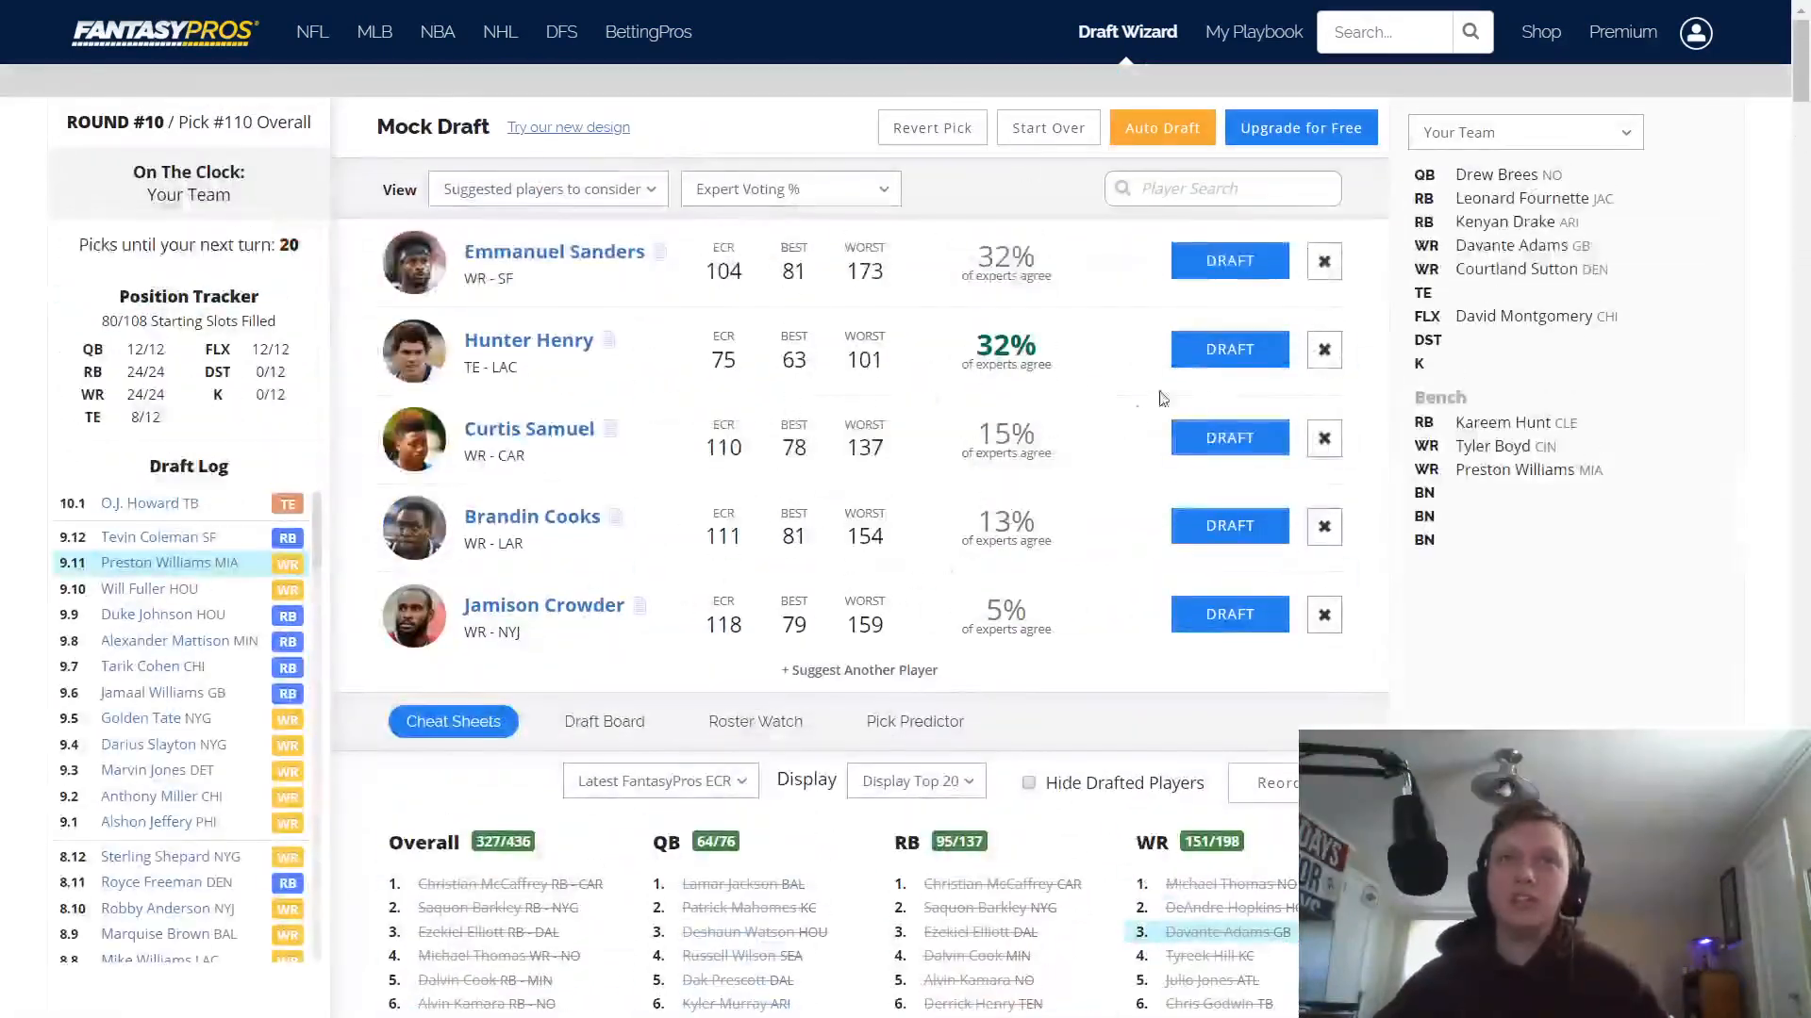
Draft Hunter Henry in round ten and review the round-ten and round-eleven picks on the draft board.
{"action": "left_click", "coordinate": [1190, 350]}
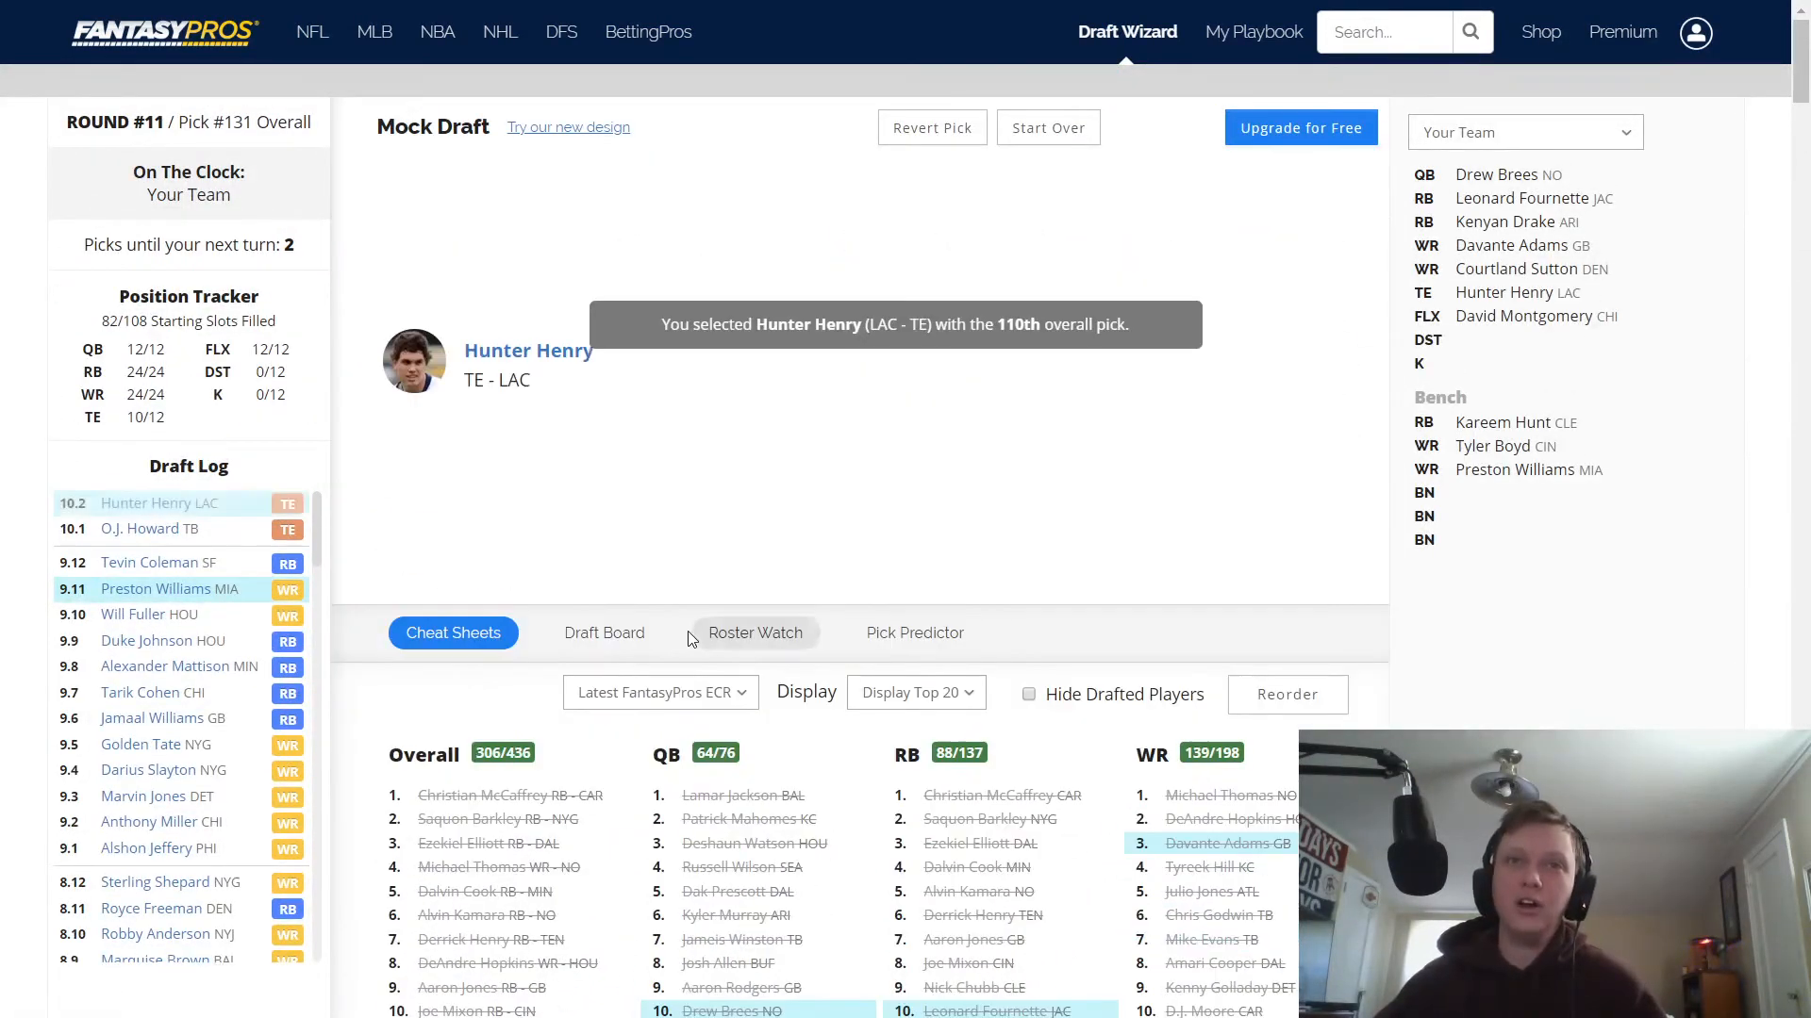
{"action": "left_click", "coordinate": [634, 633]}
{"action": "scroll", "coordinate": [1220, 484], "scroll_direction": "down", "scroll_amount": 15}
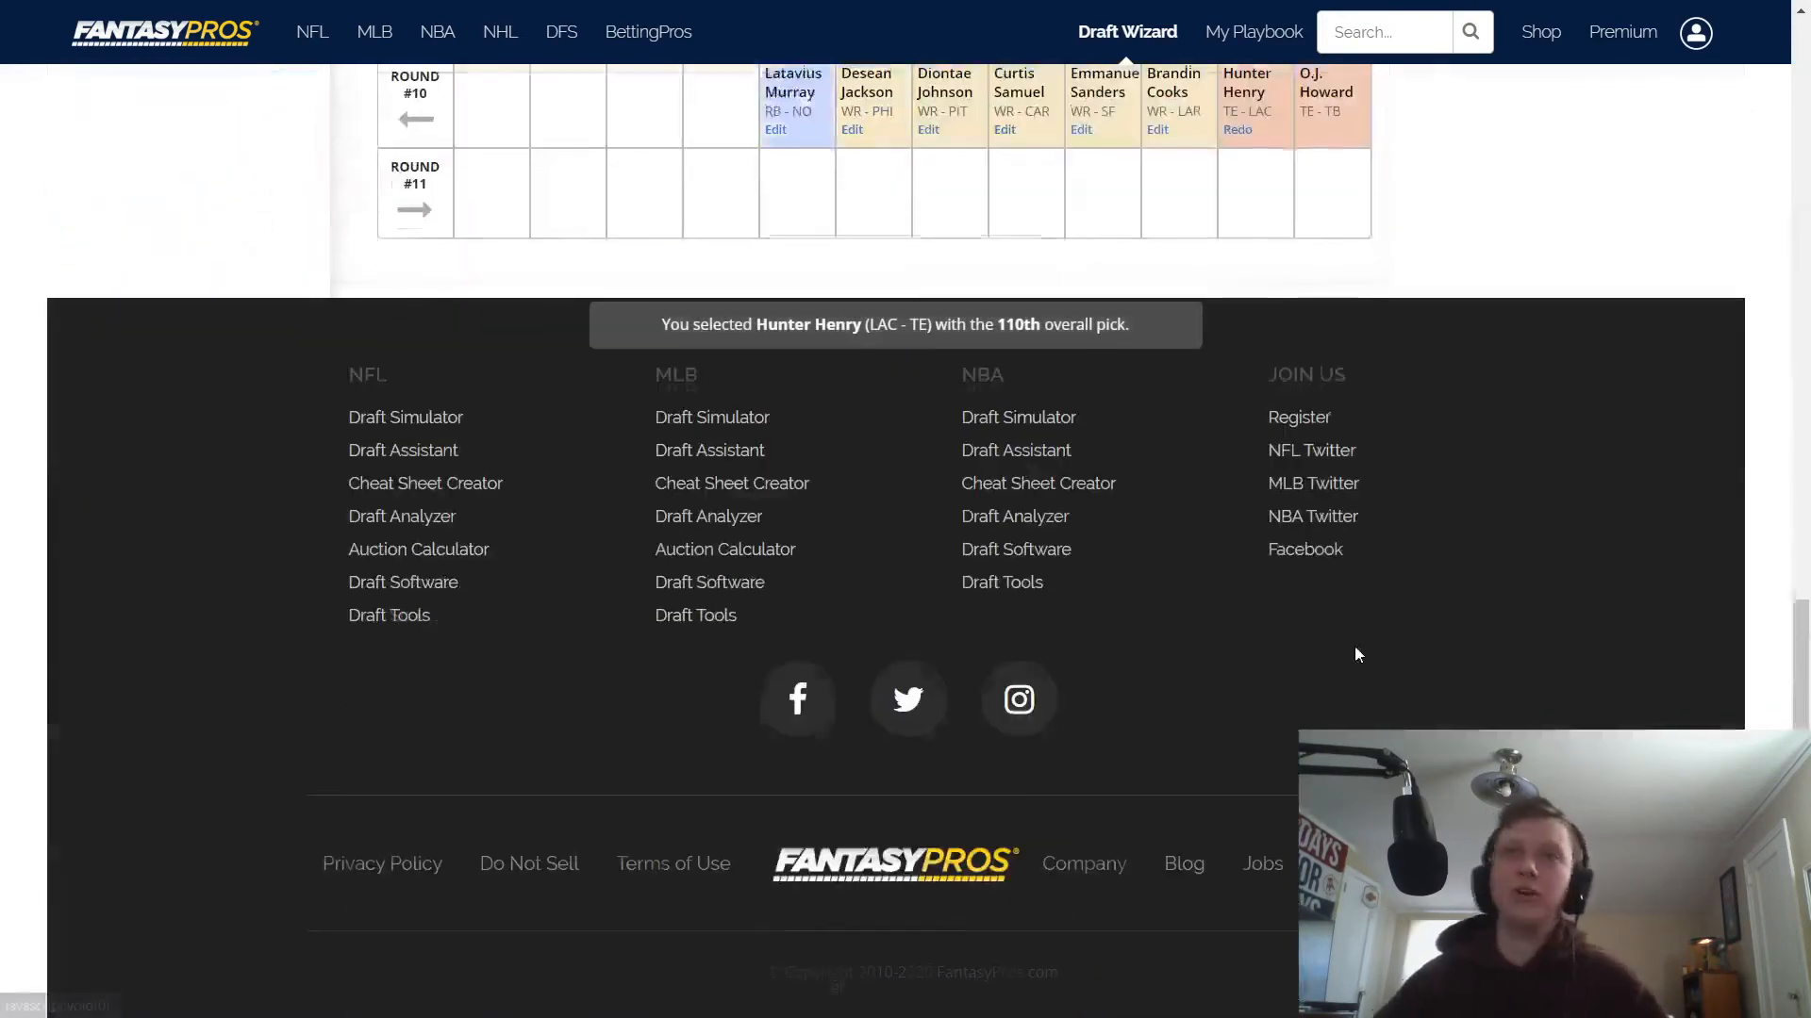
{"action": "scroll", "coordinate": [1354, 651], "scroll_direction": "up", "scroll_amount": 4}
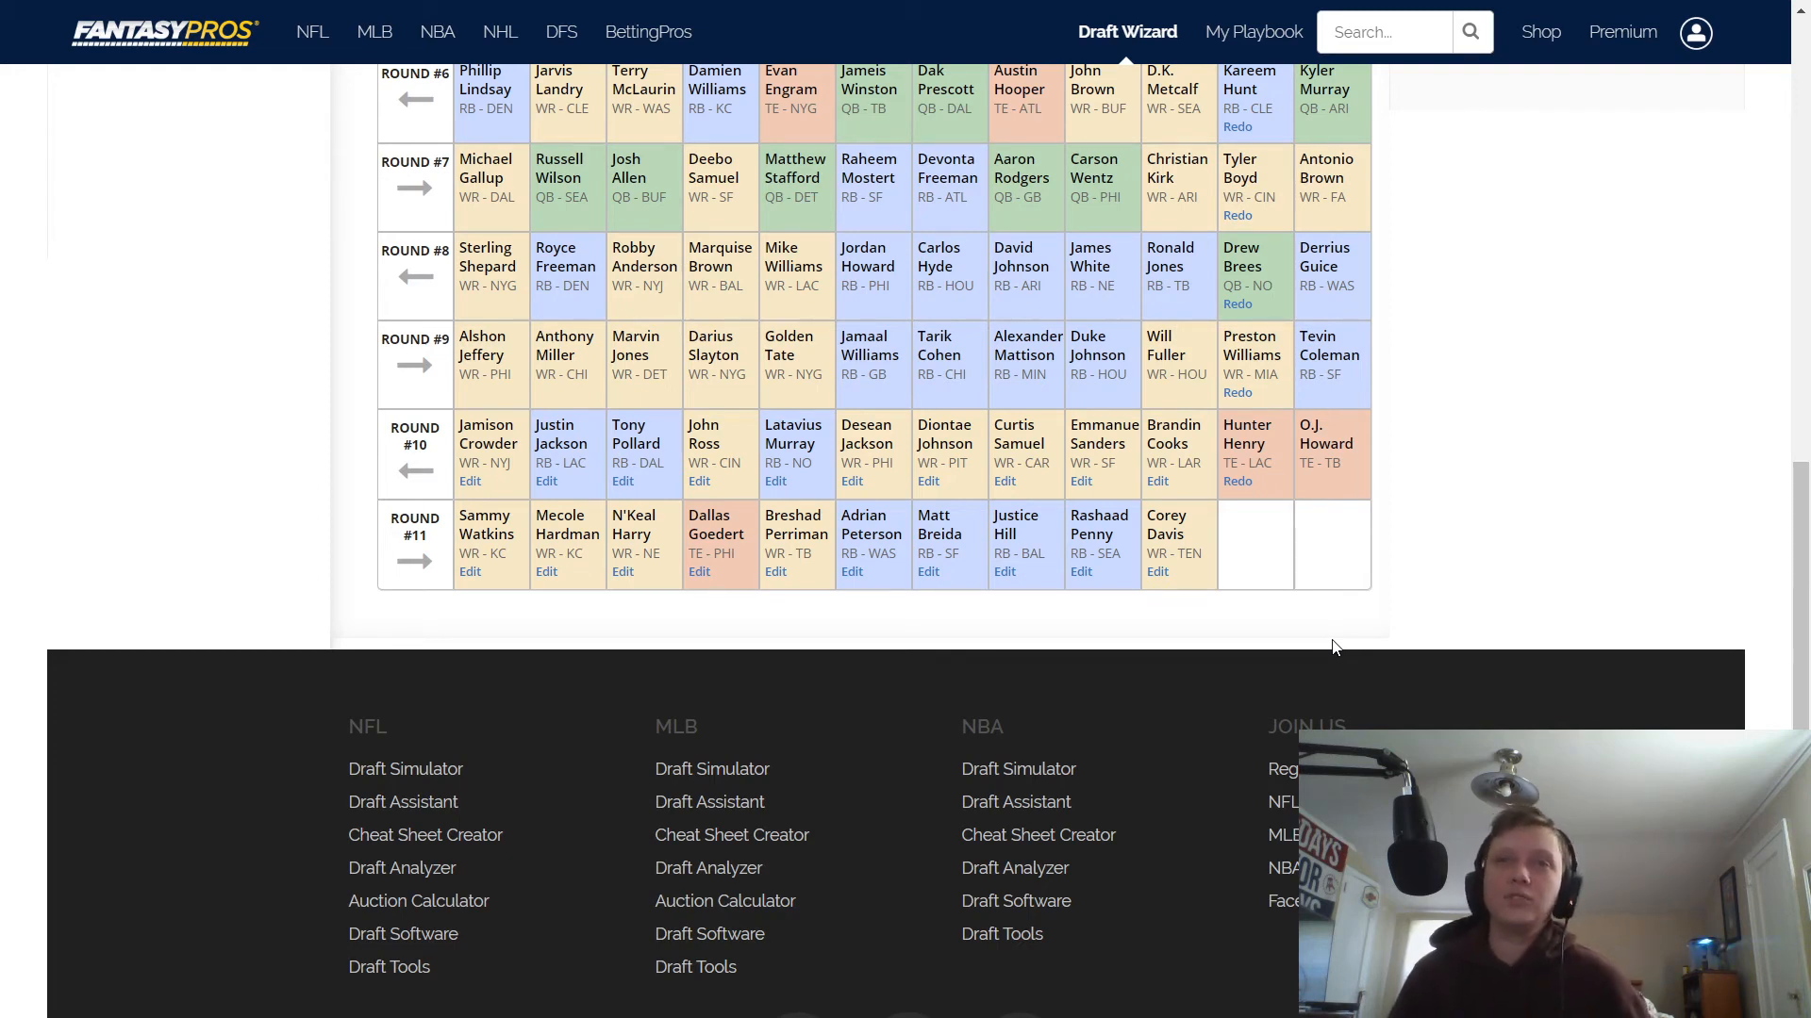
{"action": "scroll", "coordinate": [849, 566], "scroll_direction": "up", "scroll_amount": 11}
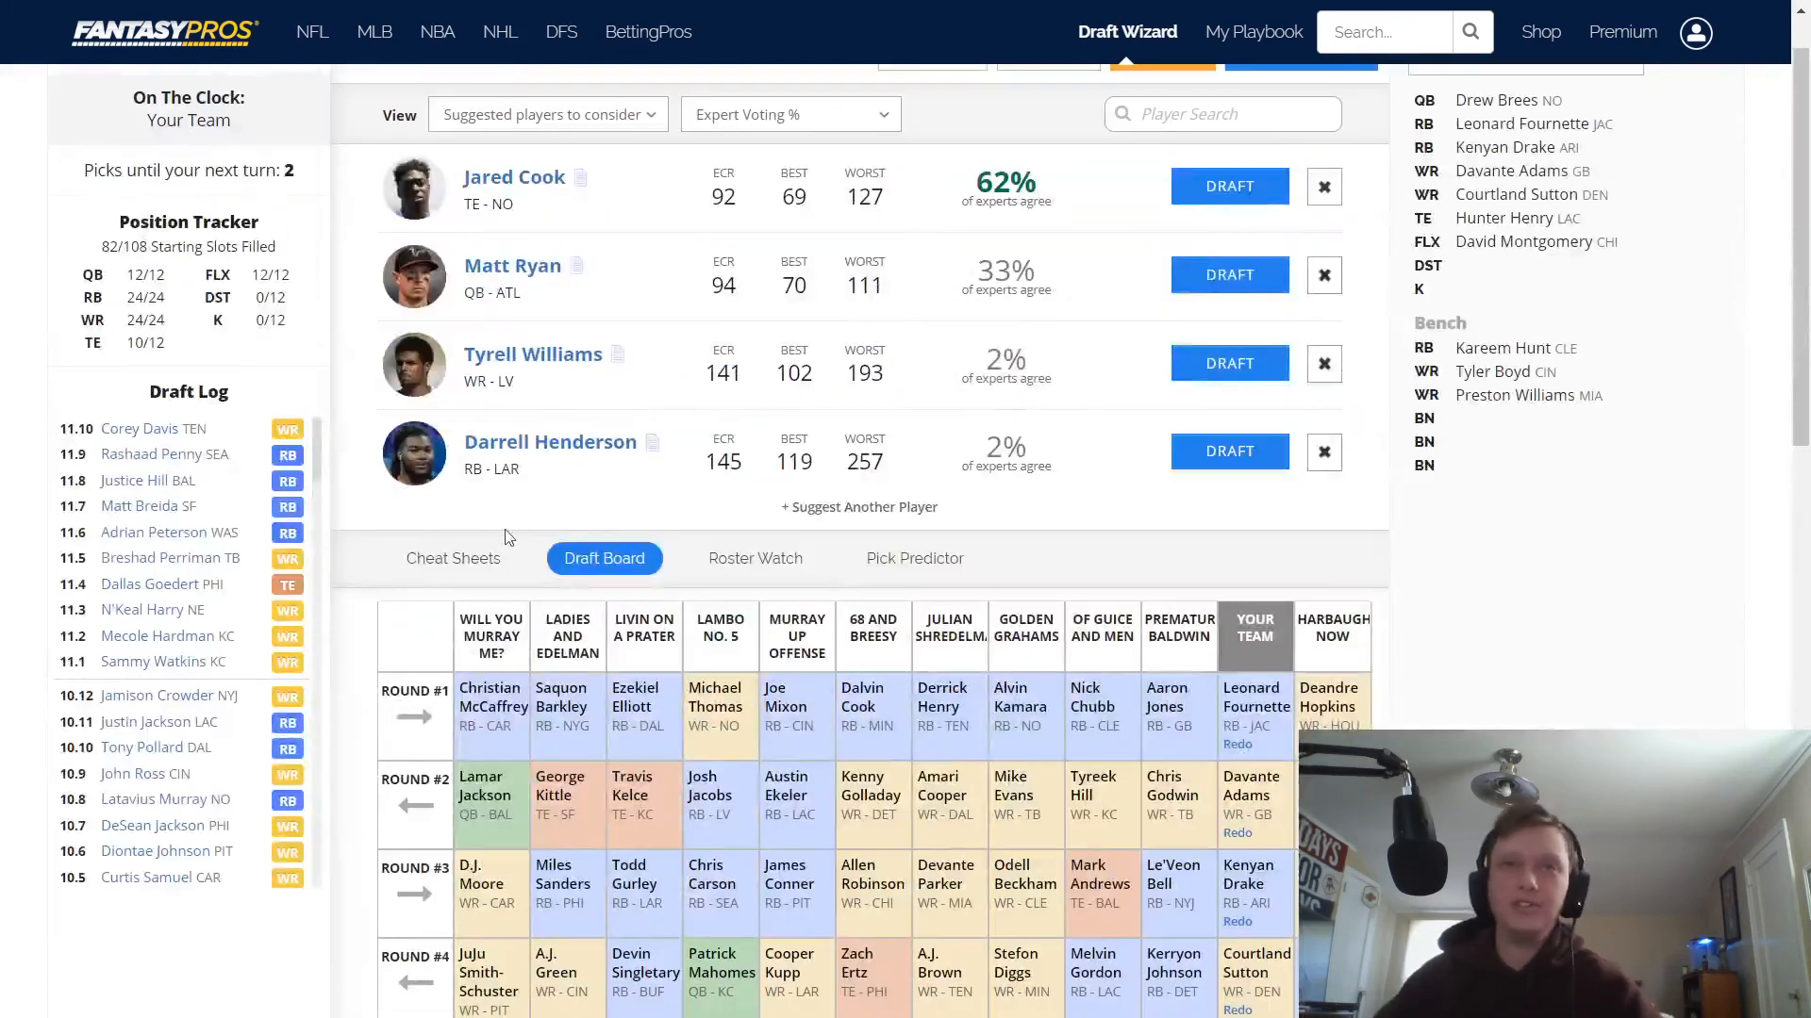
Compare the remaining running backs and receivers in the cheat sheets and draft Darrell Henderson in round eleven.
{"action": "left_click", "coordinate": [485, 560]}
{"action": "scroll", "coordinate": [1485, 528], "scroll_direction": "down", "scroll_amount": 3}
{"action": "scroll", "coordinate": [1457, 553], "scroll_direction": "up", "scroll_amount": 3}
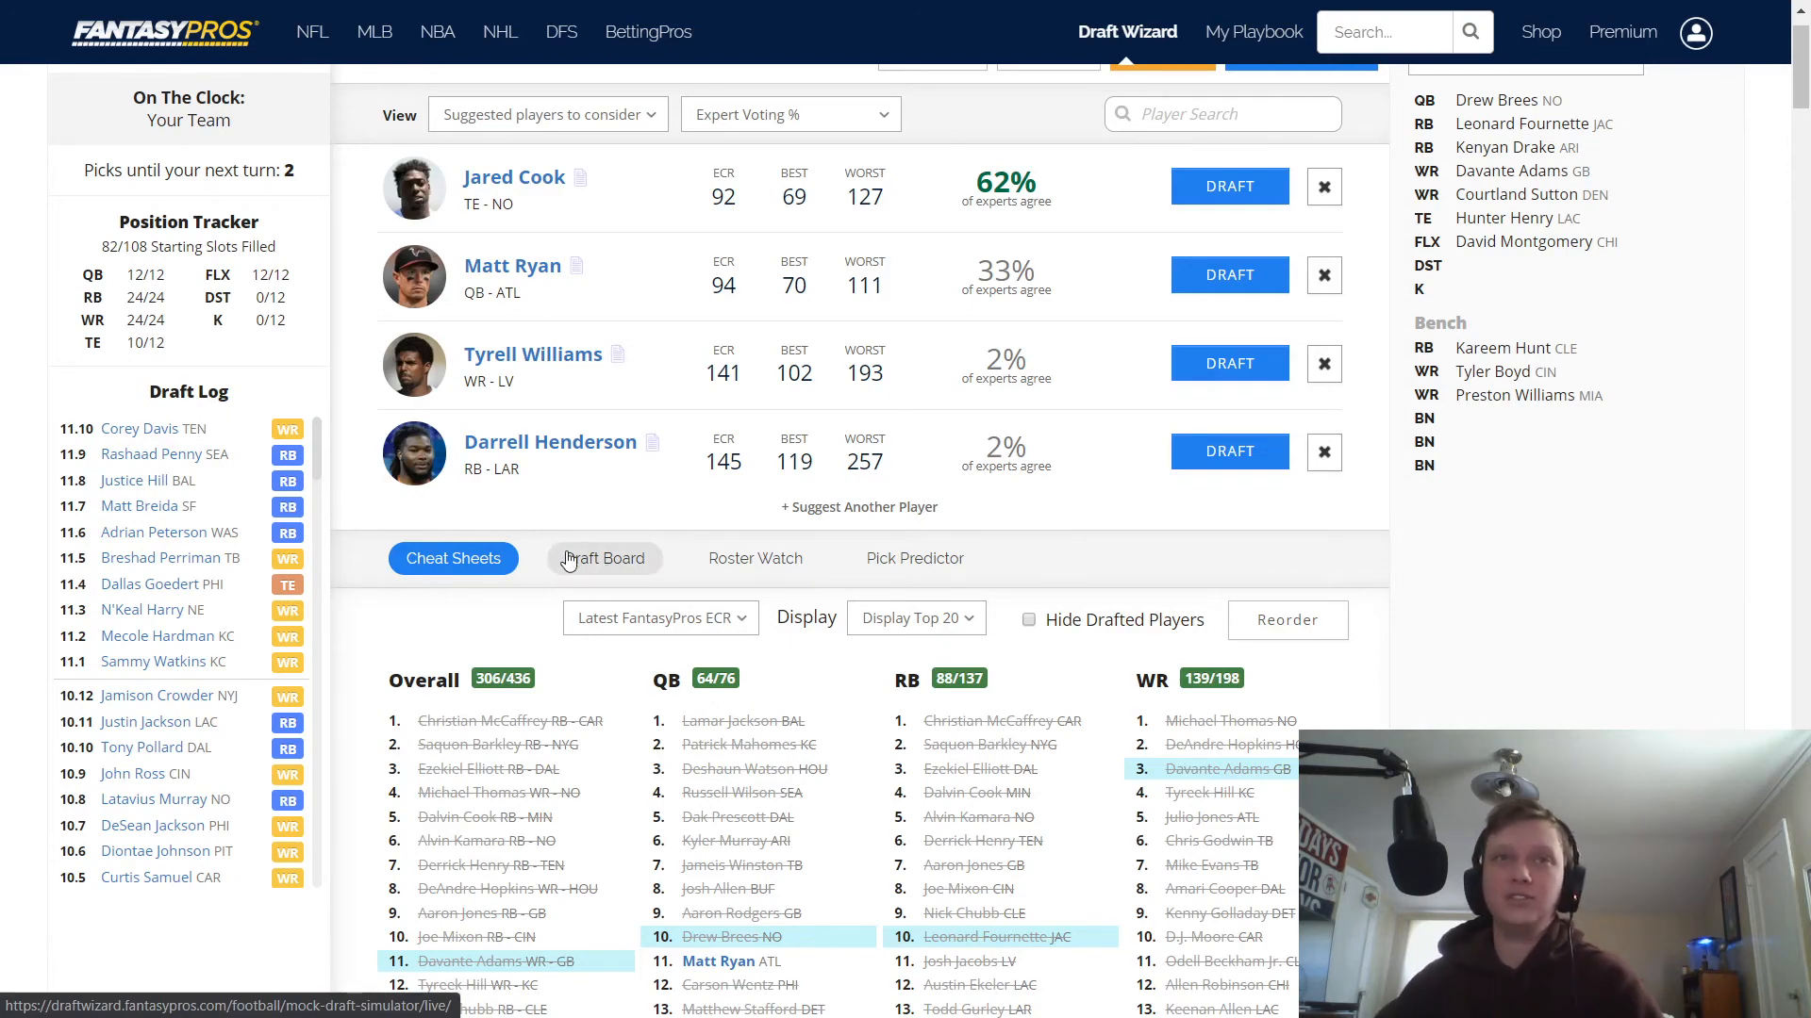
{"action": "scroll", "coordinate": [929, 462], "scroll_direction": "down", "scroll_amount": 3}
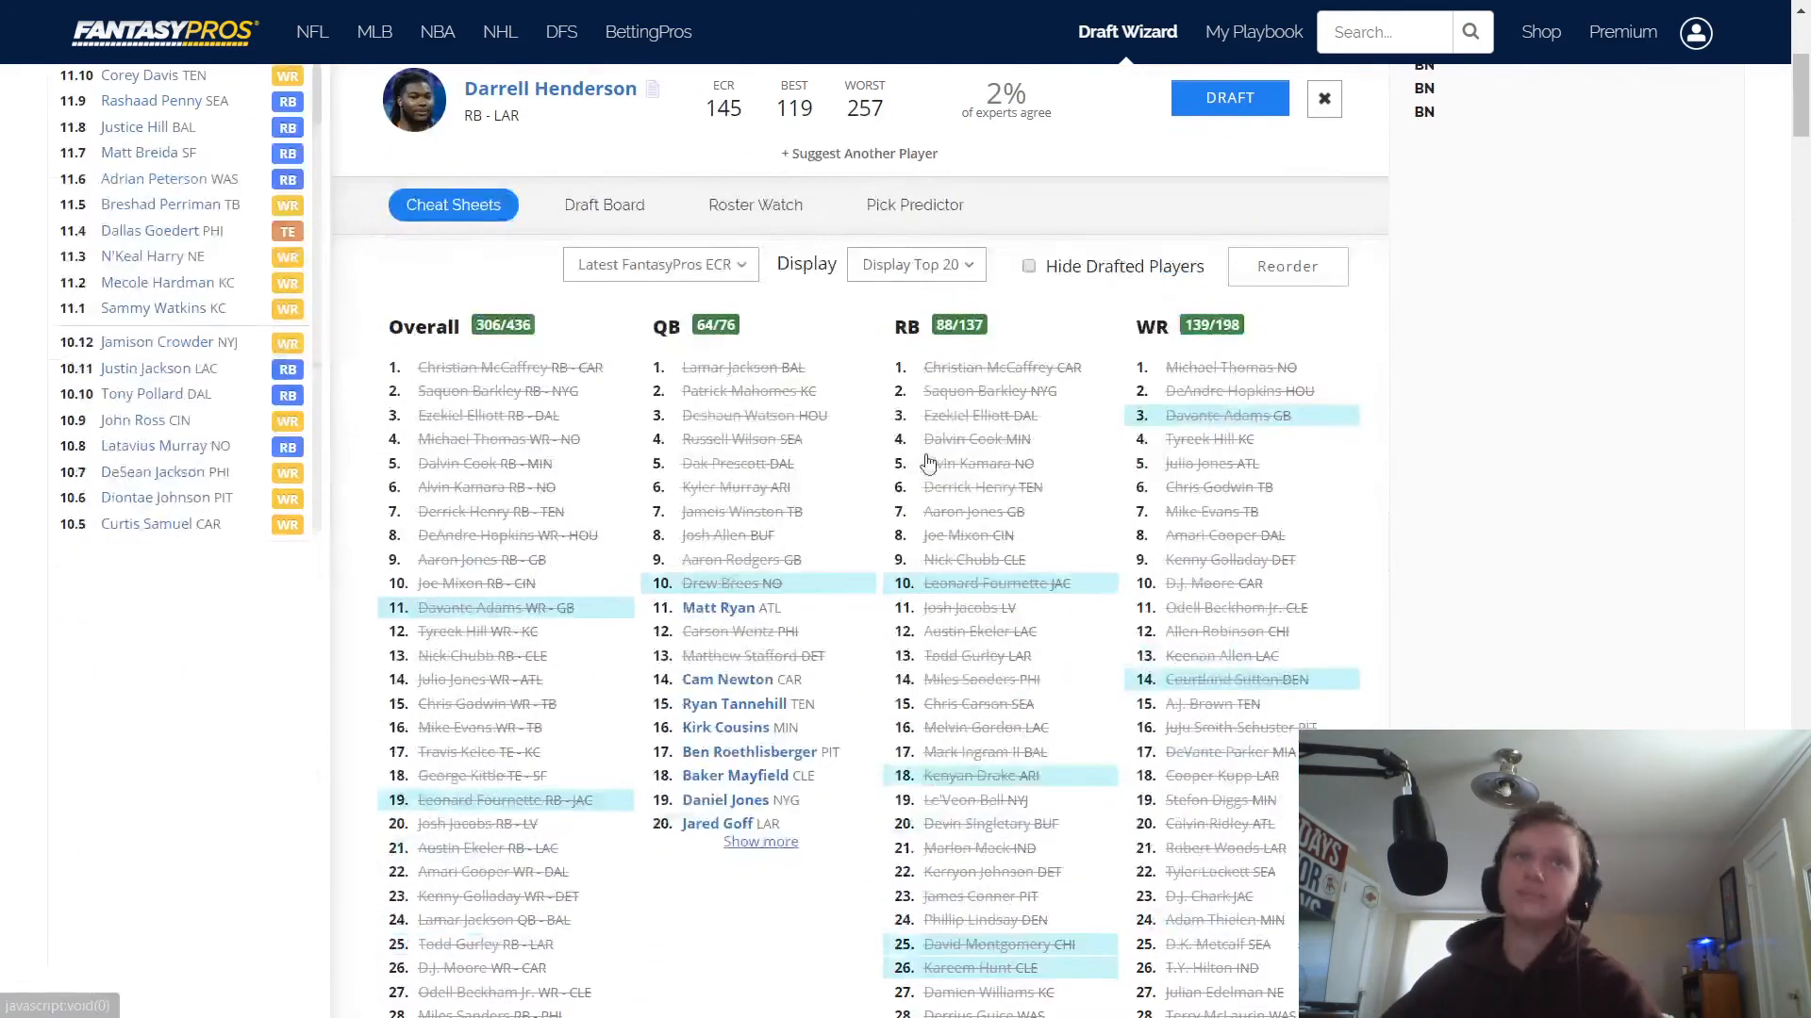
{"action": "scroll", "coordinate": [929, 462], "scroll_direction": "up", "scroll_amount": 4}
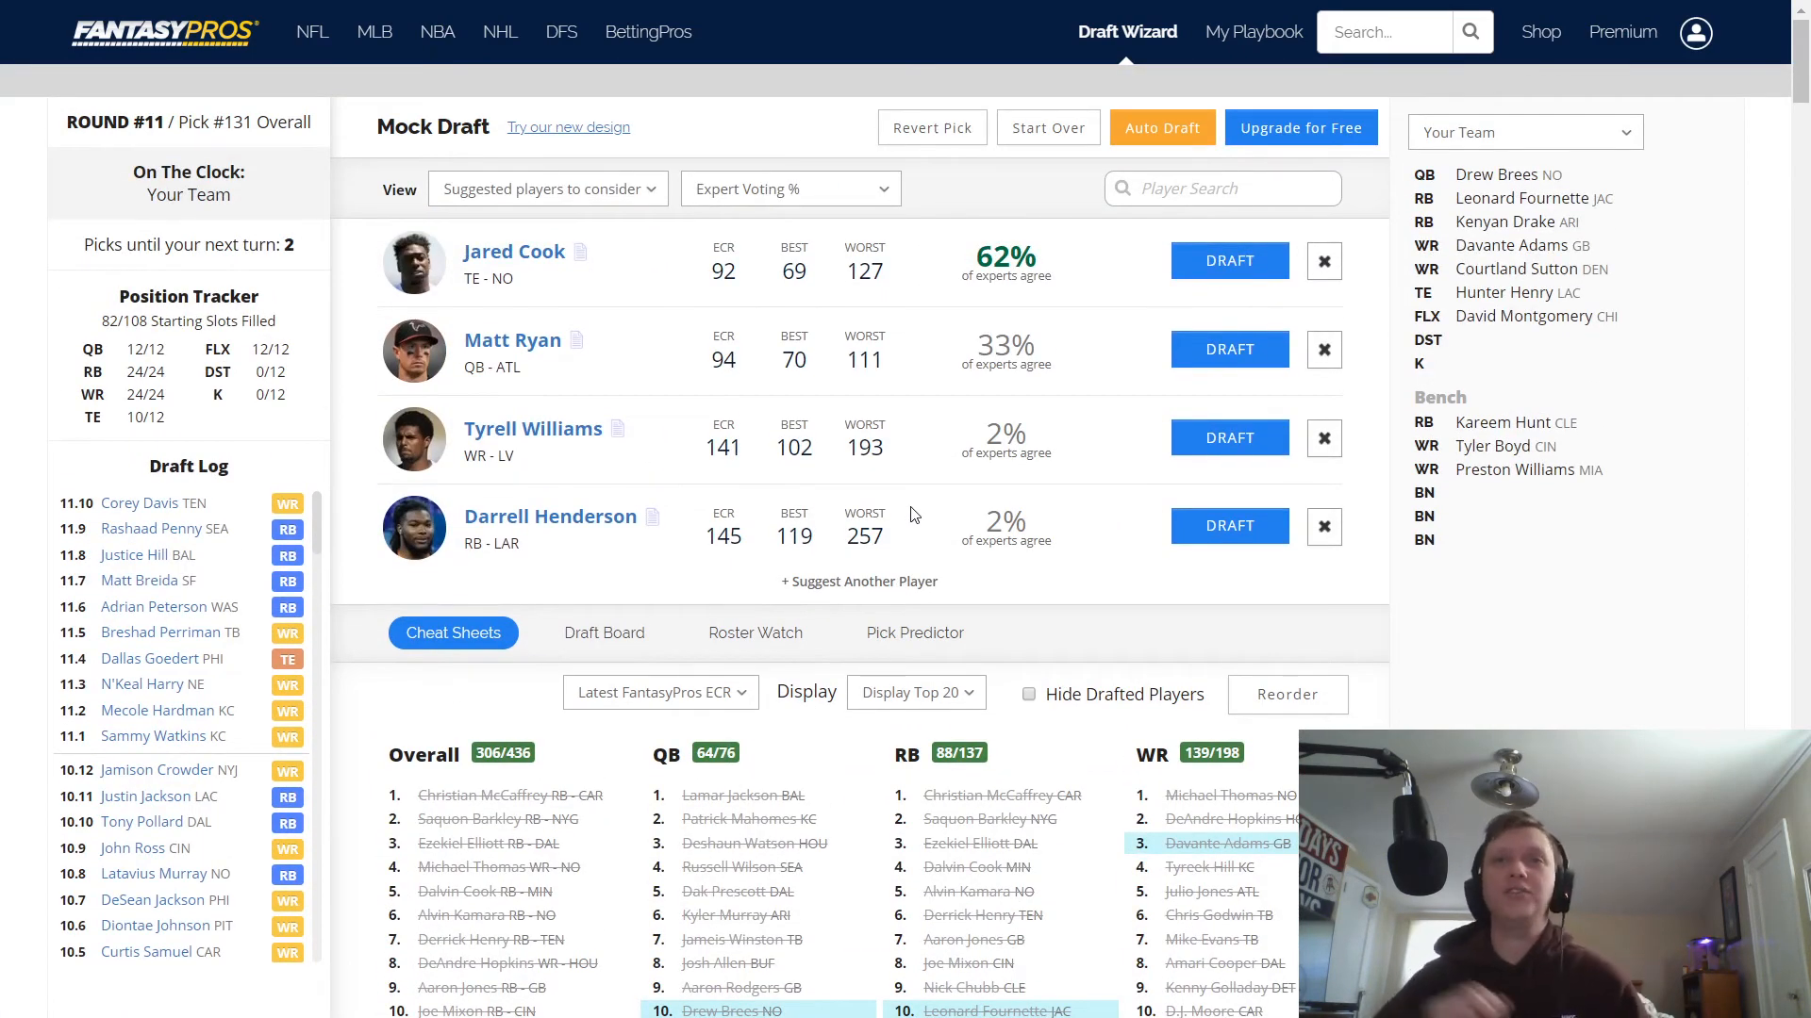
{"action": "scroll", "coordinate": [1099, 566], "scroll_direction": "down", "scroll_amount": 12}
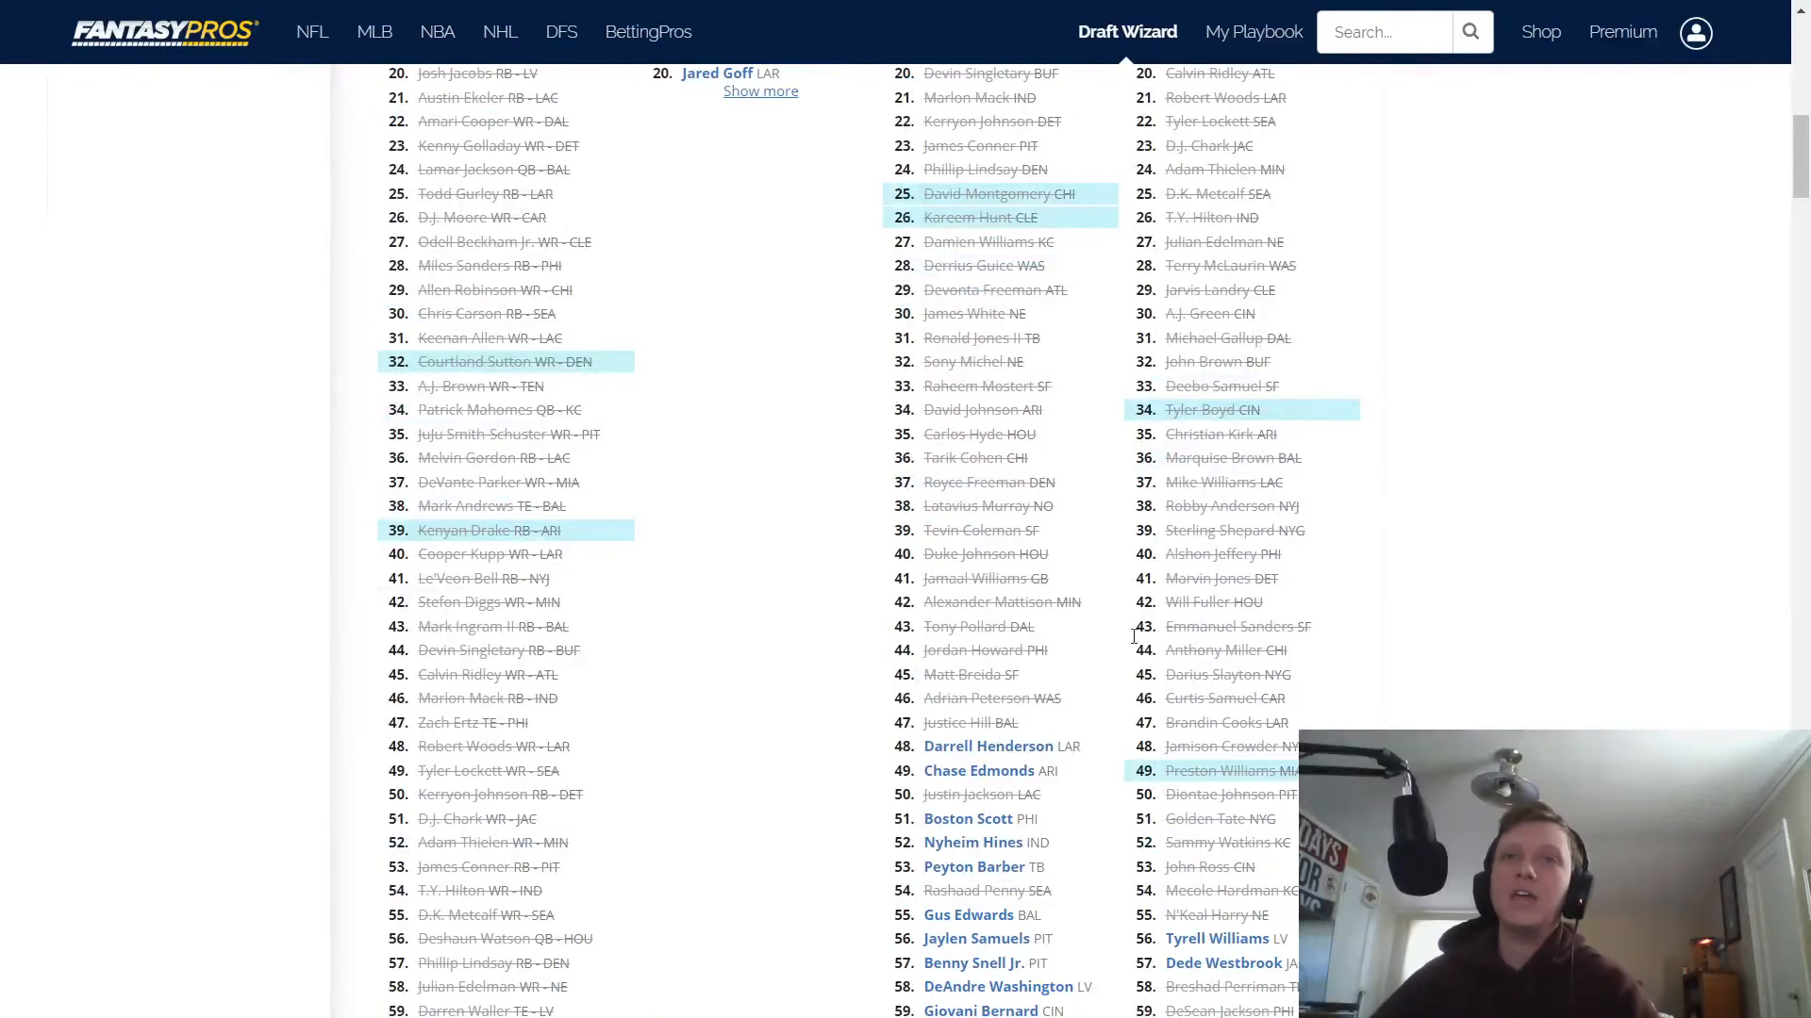
{"action": "scroll", "coordinate": [1099, 689], "scroll_direction": "up", "scroll_amount": 12}
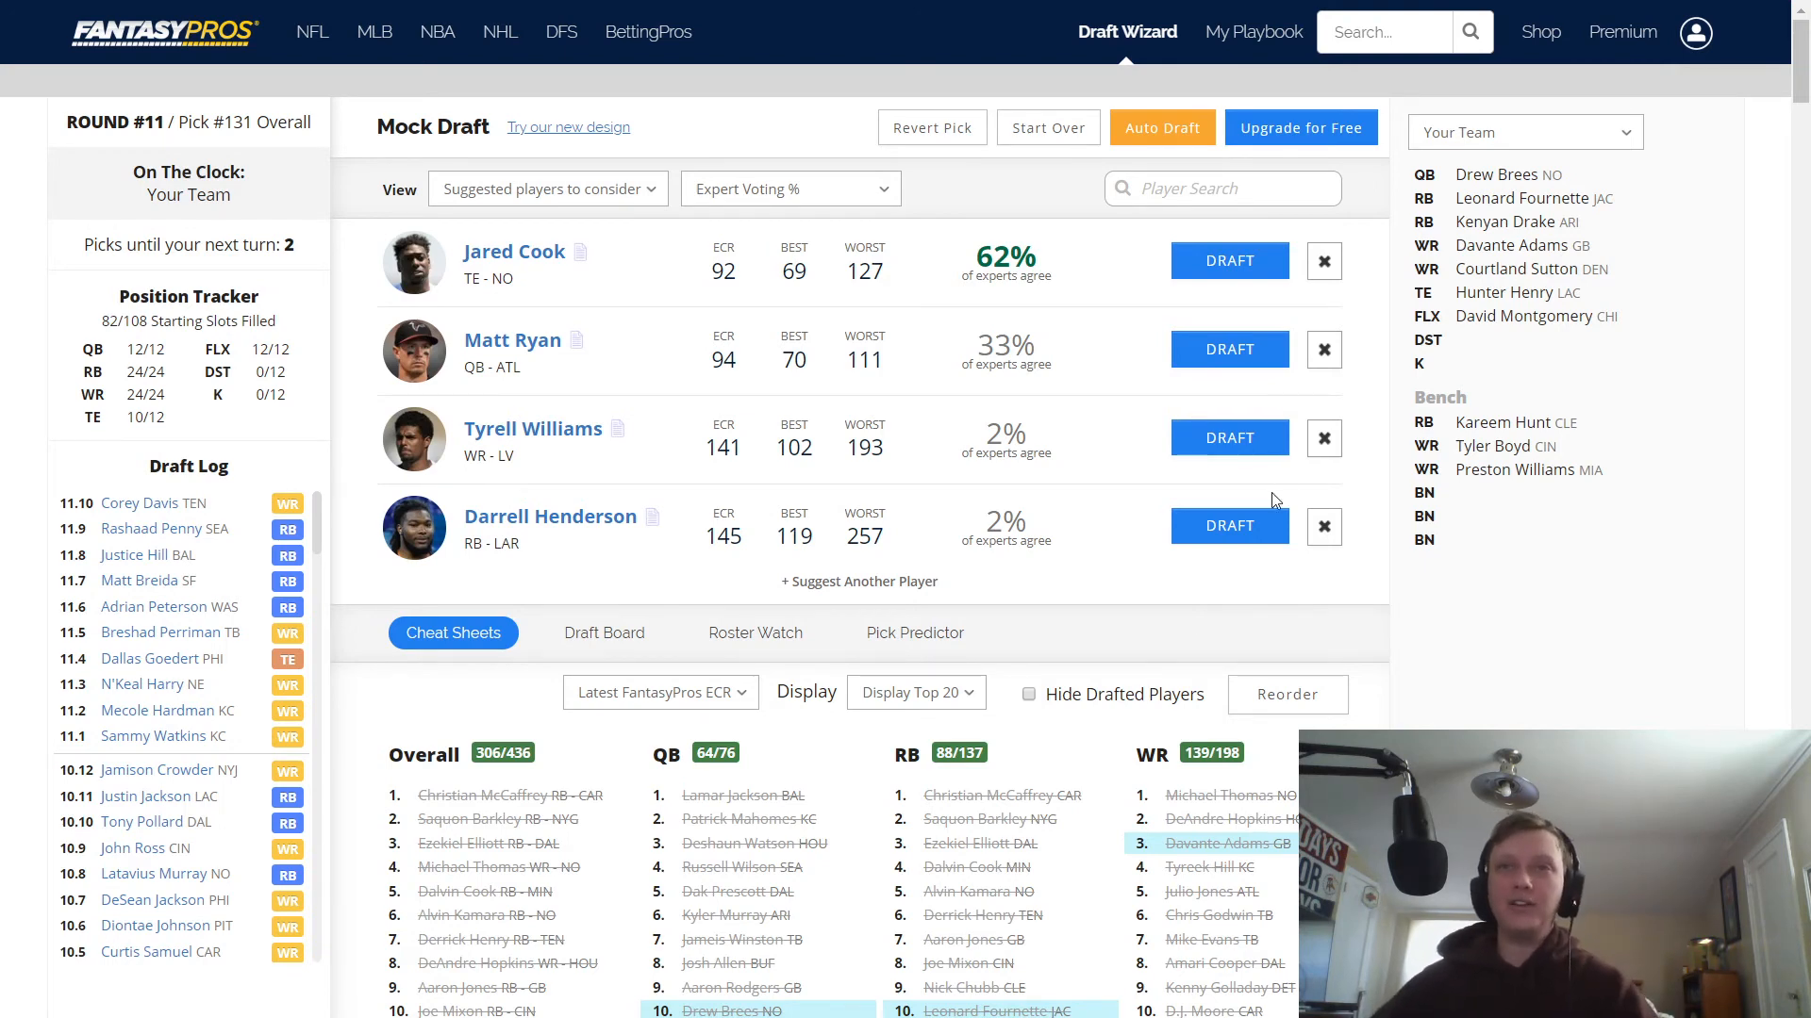
{"action": "left_click", "coordinate": [1262, 524]}
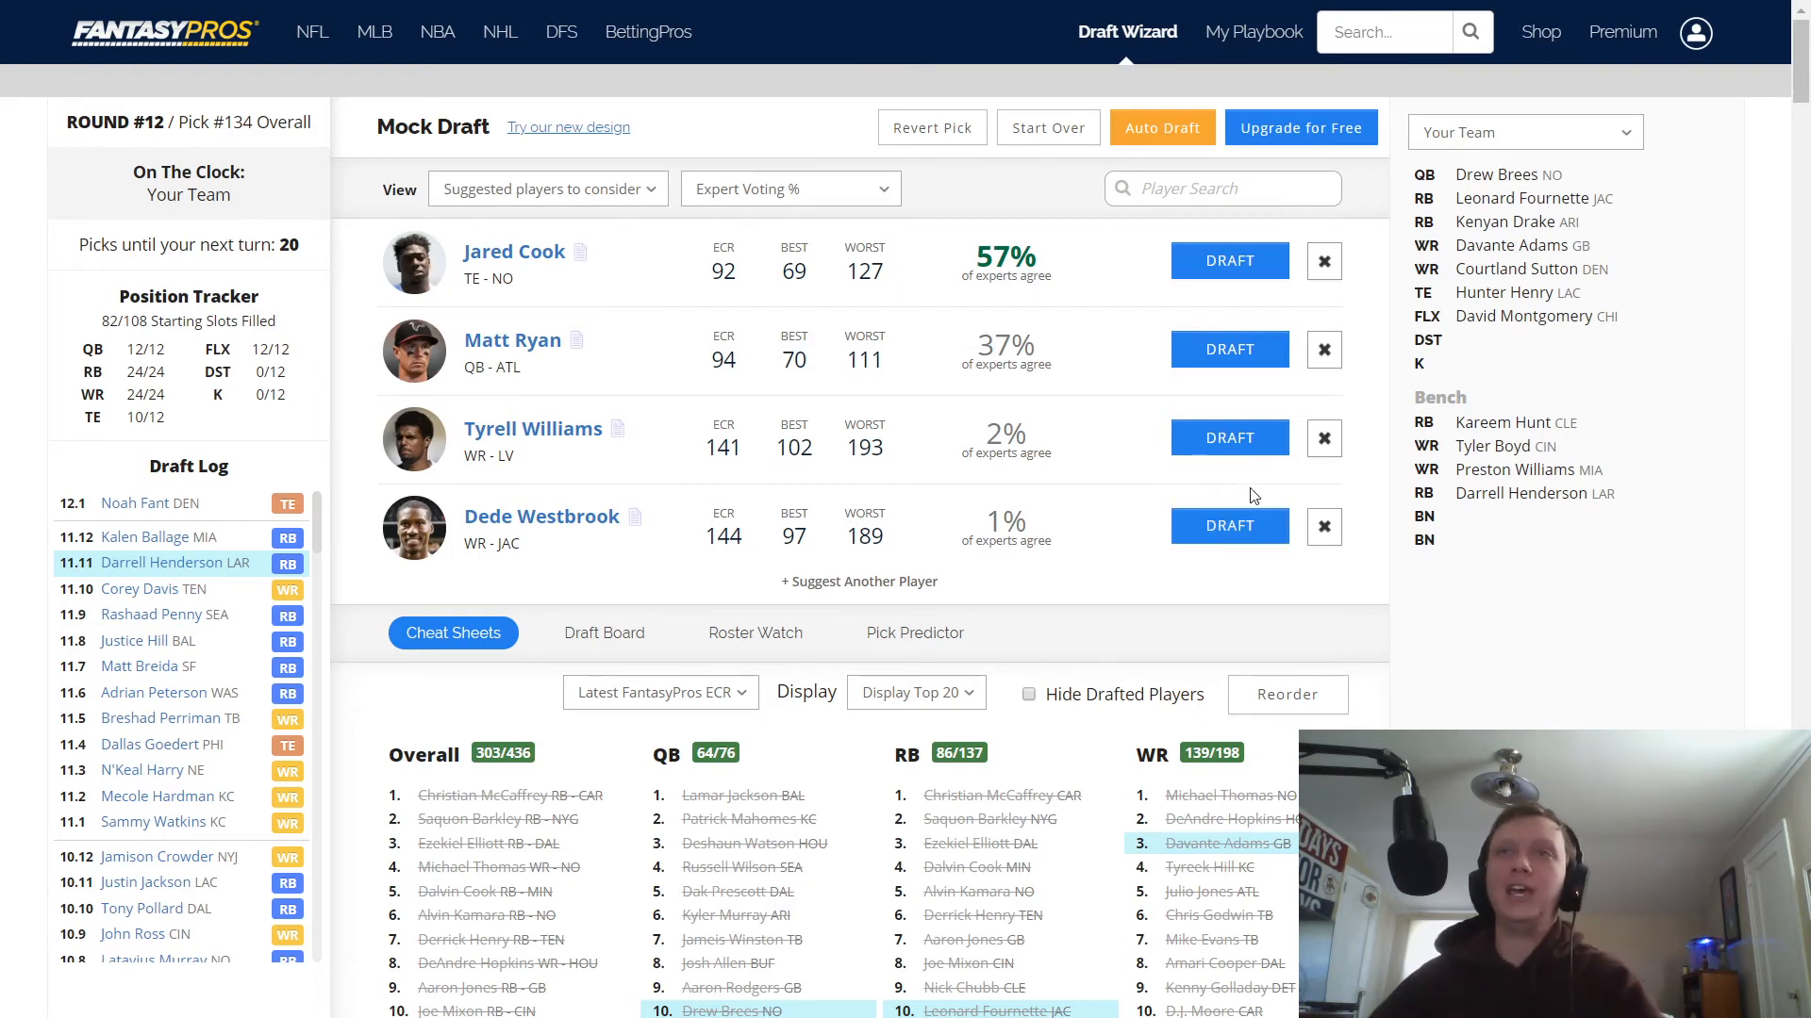
Add Cole Beasley from the wide receiver cheat sheet to the suggested players for round twelve.
{"action": "scroll", "coordinate": [1509, 453], "scroll_direction": "down", "scroll_amount": 15}
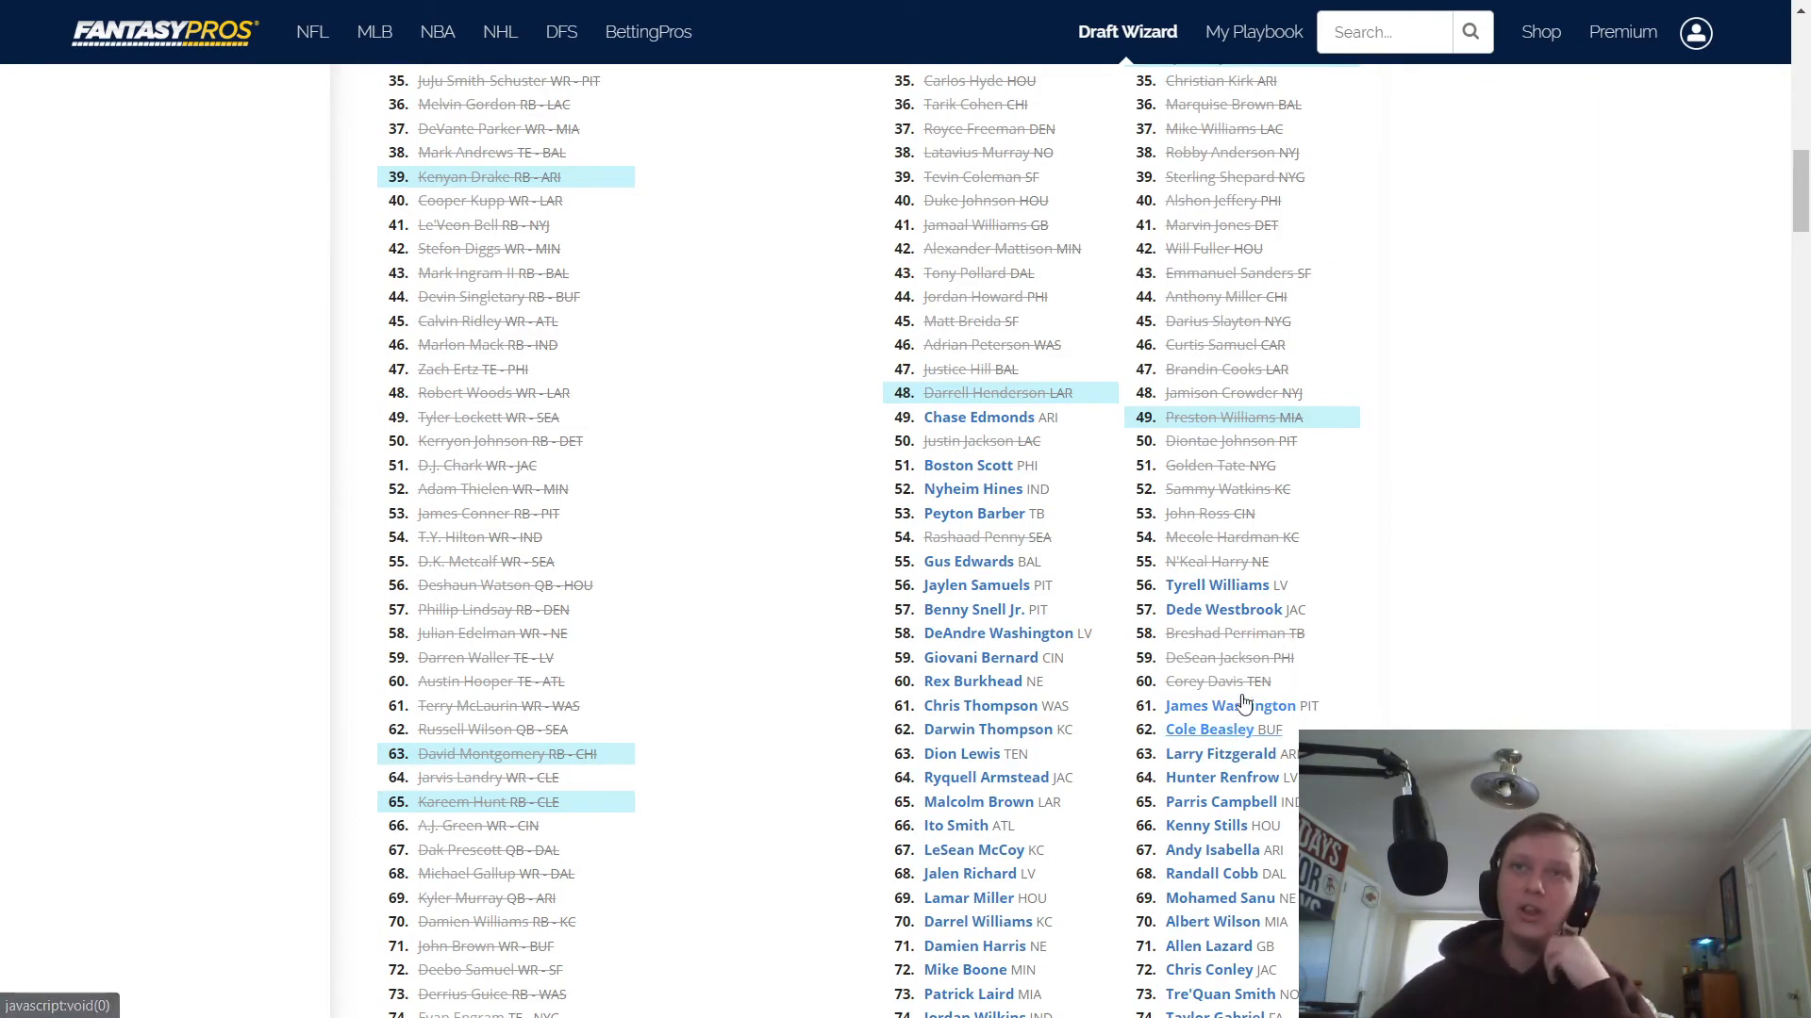
{"action": "scroll", "coordinate": [1226, 658], "scroll_direction": "up", "scroll_amount": 1}
{"action": "scroll", "coordinate": [1226, 658], "scroll_direction": "up", "scroll_amount": 15}
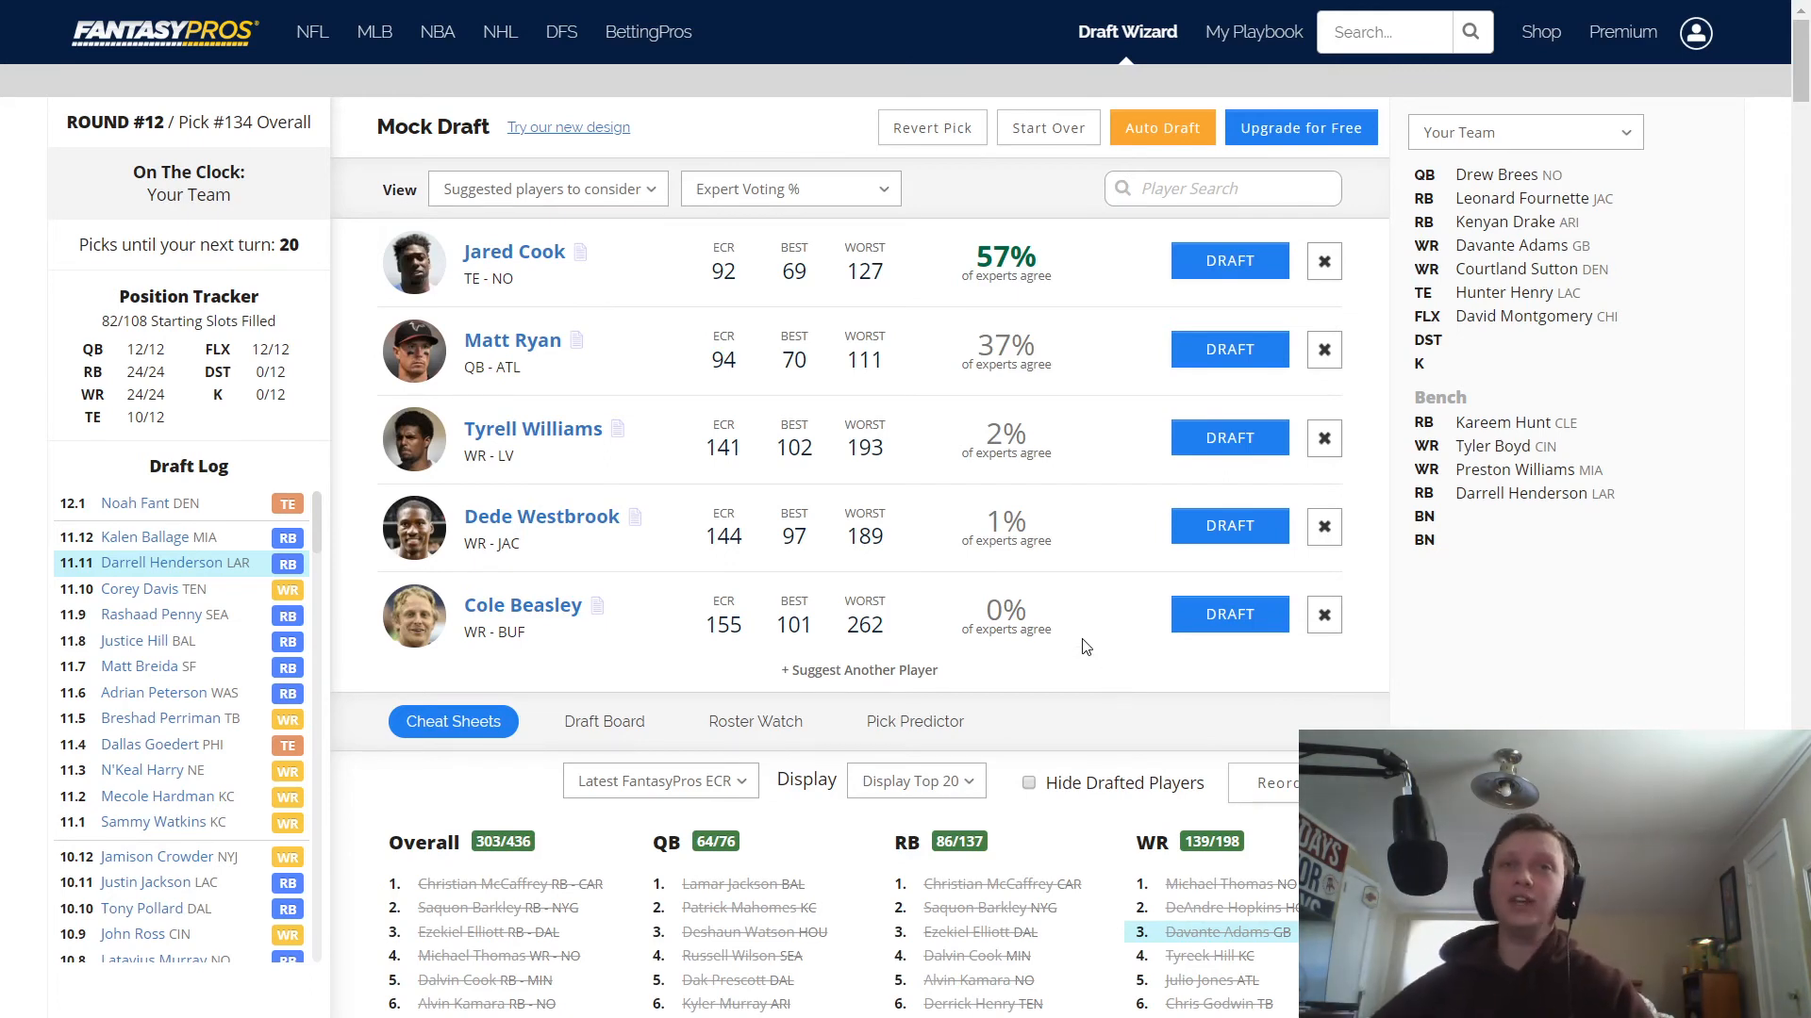
Check Cole Beasley's season stats in his player card and draft him in round twelve.
{"action": "left_click", "coordinate": [601, 609]}
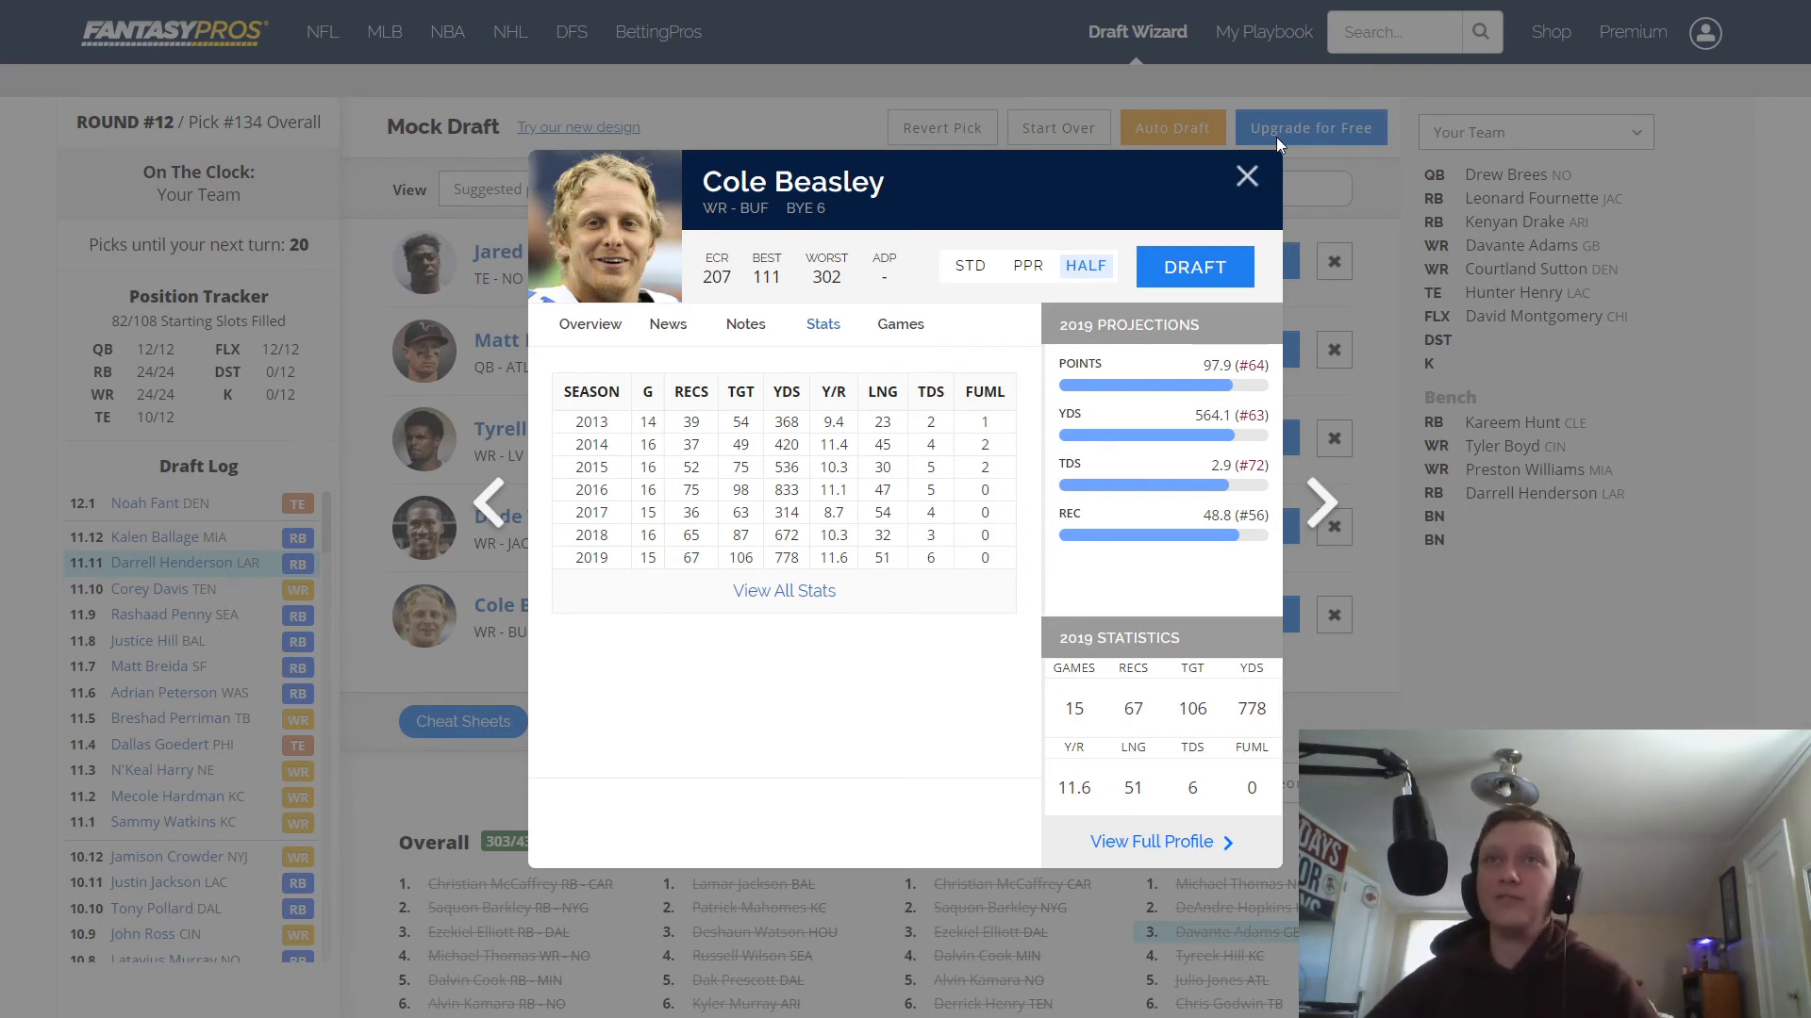
{"action": "left_click", "coordinate": [1250, 171]}
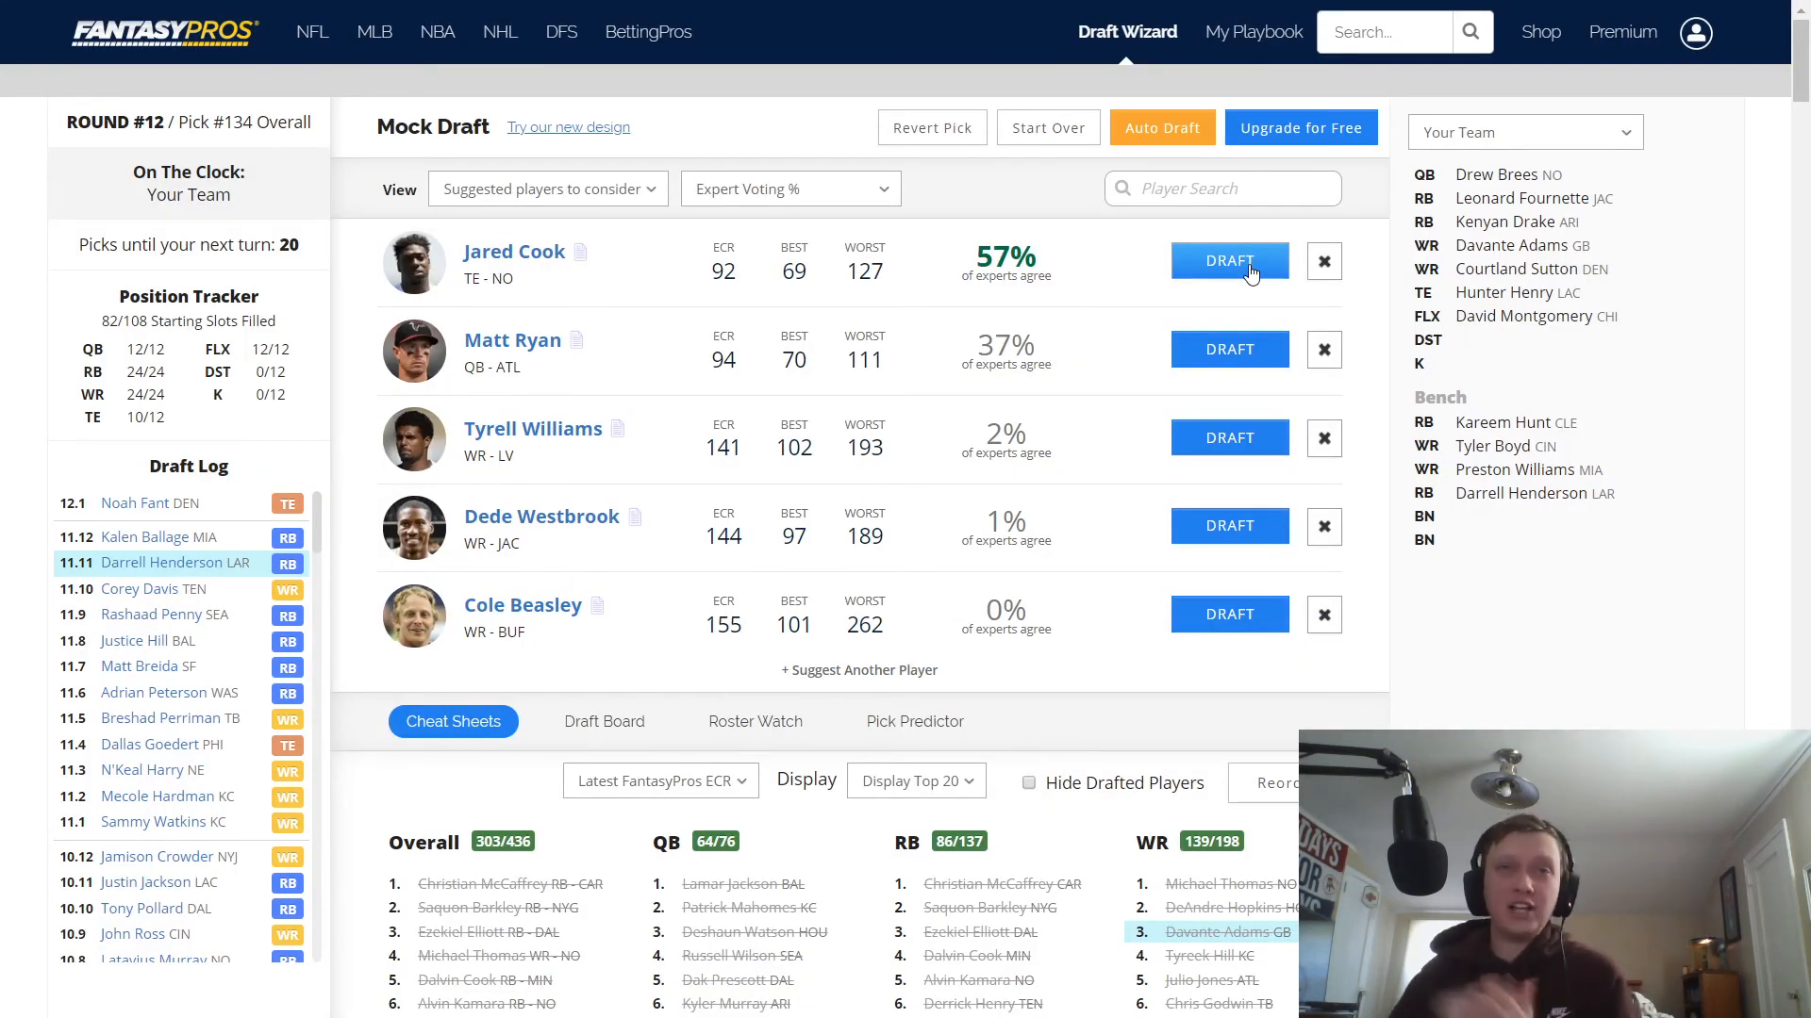
{"action": "left_click", "coordinate": [1277, 617]}
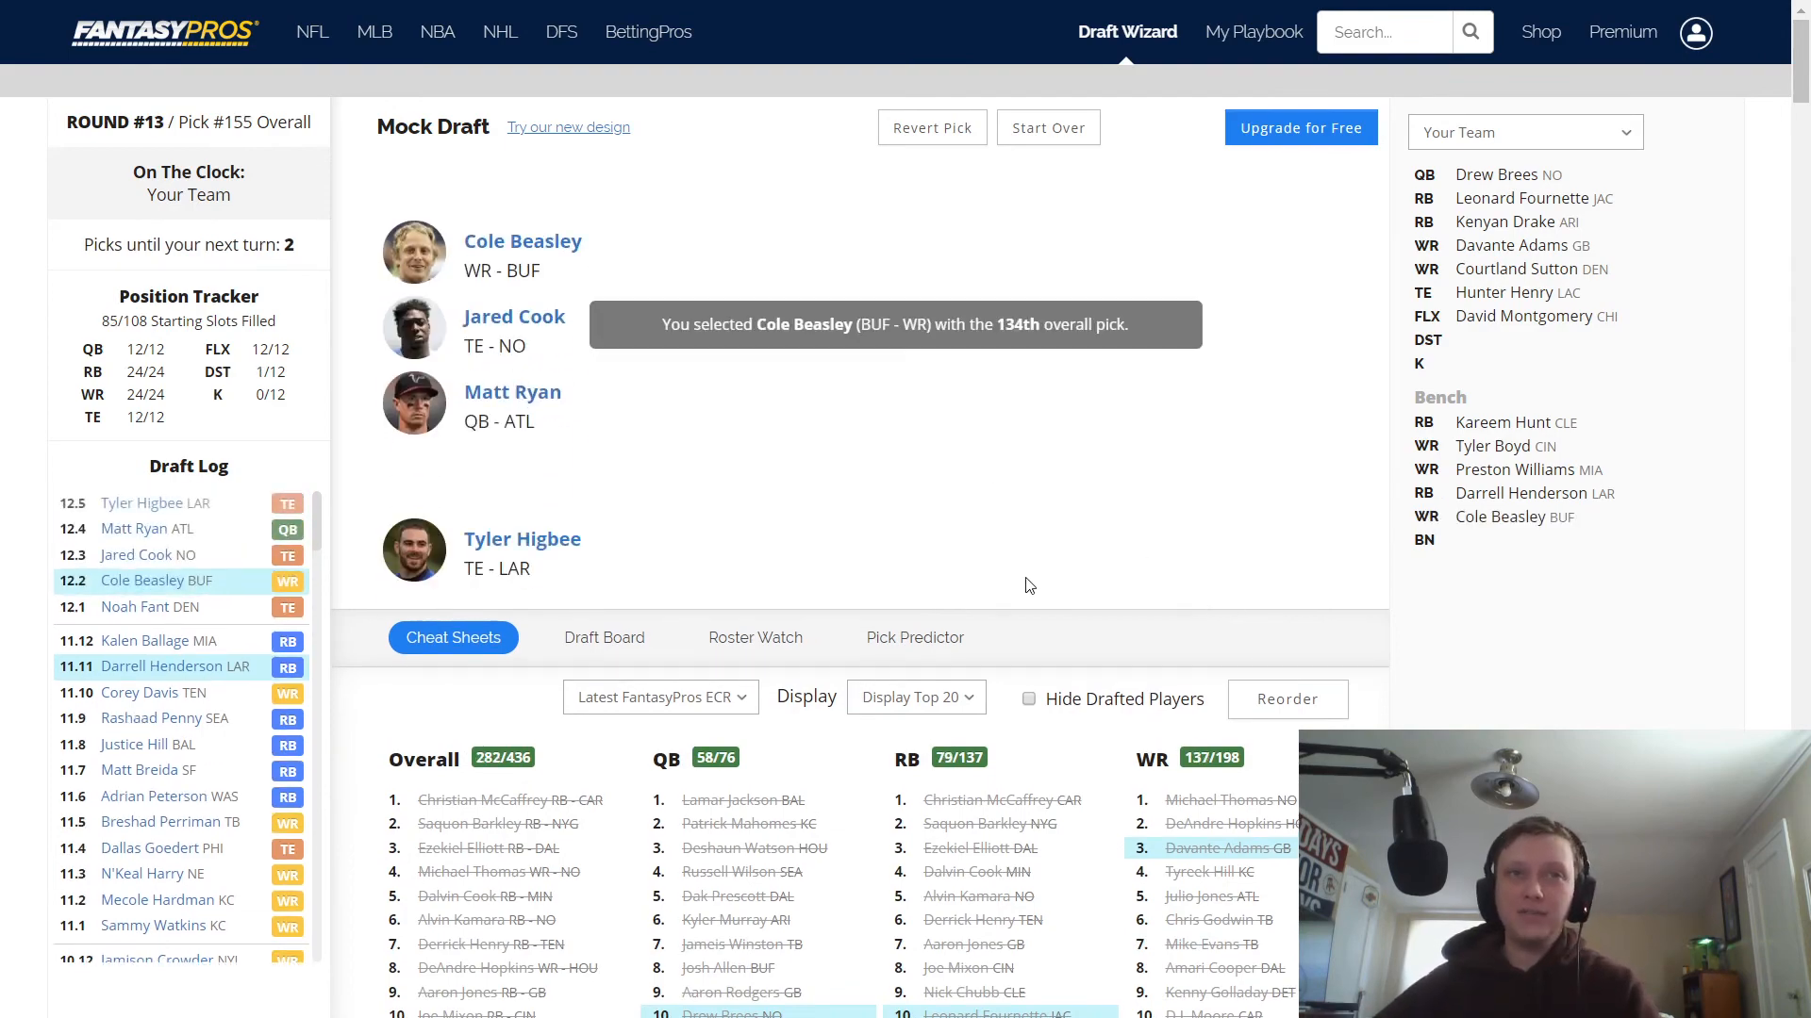
Examine the round-twelve and round-thirteen picks on the draft board against the earlier rounds.
{"action": "left_click", "coordinate": [605, 639]}
{"action": "scroll", "coordinate": [1079, 513], "scroll_direction": "down", "scroll_amount": 9}
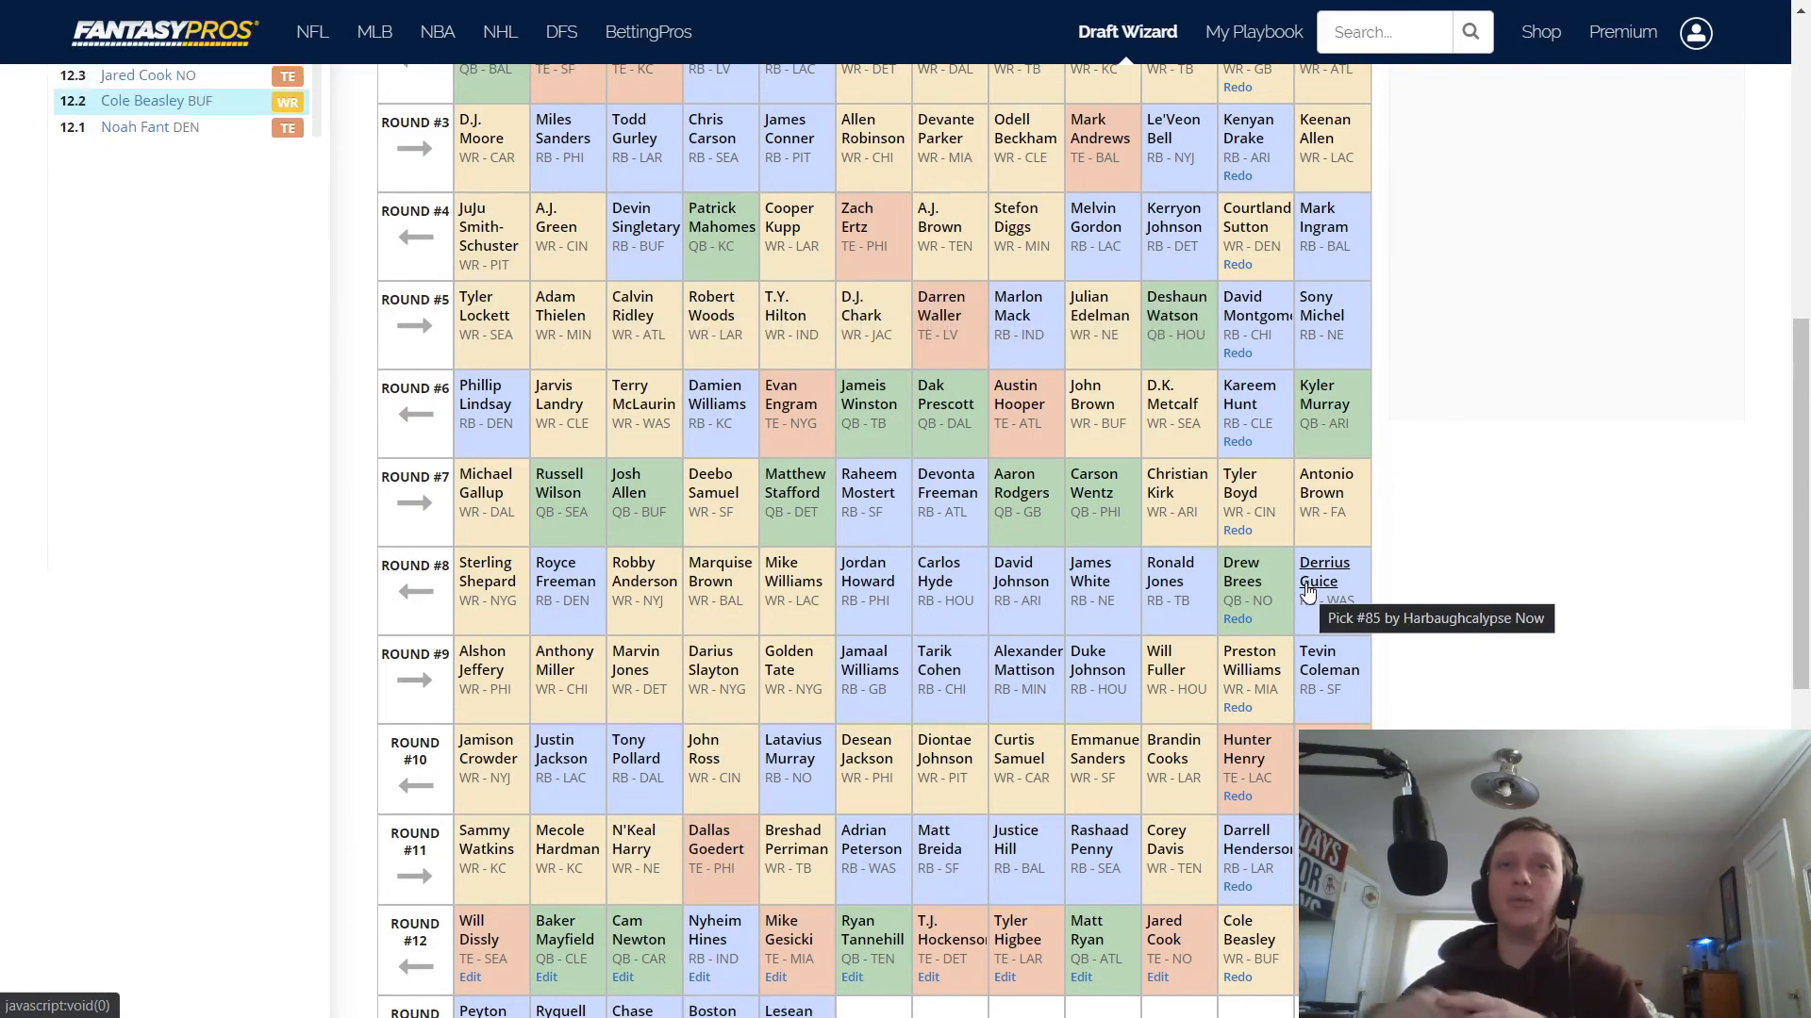
{"action": "scroll", "coordinate": [1271, 507], "scroll_direction": "down", "scroll_amount": 3}
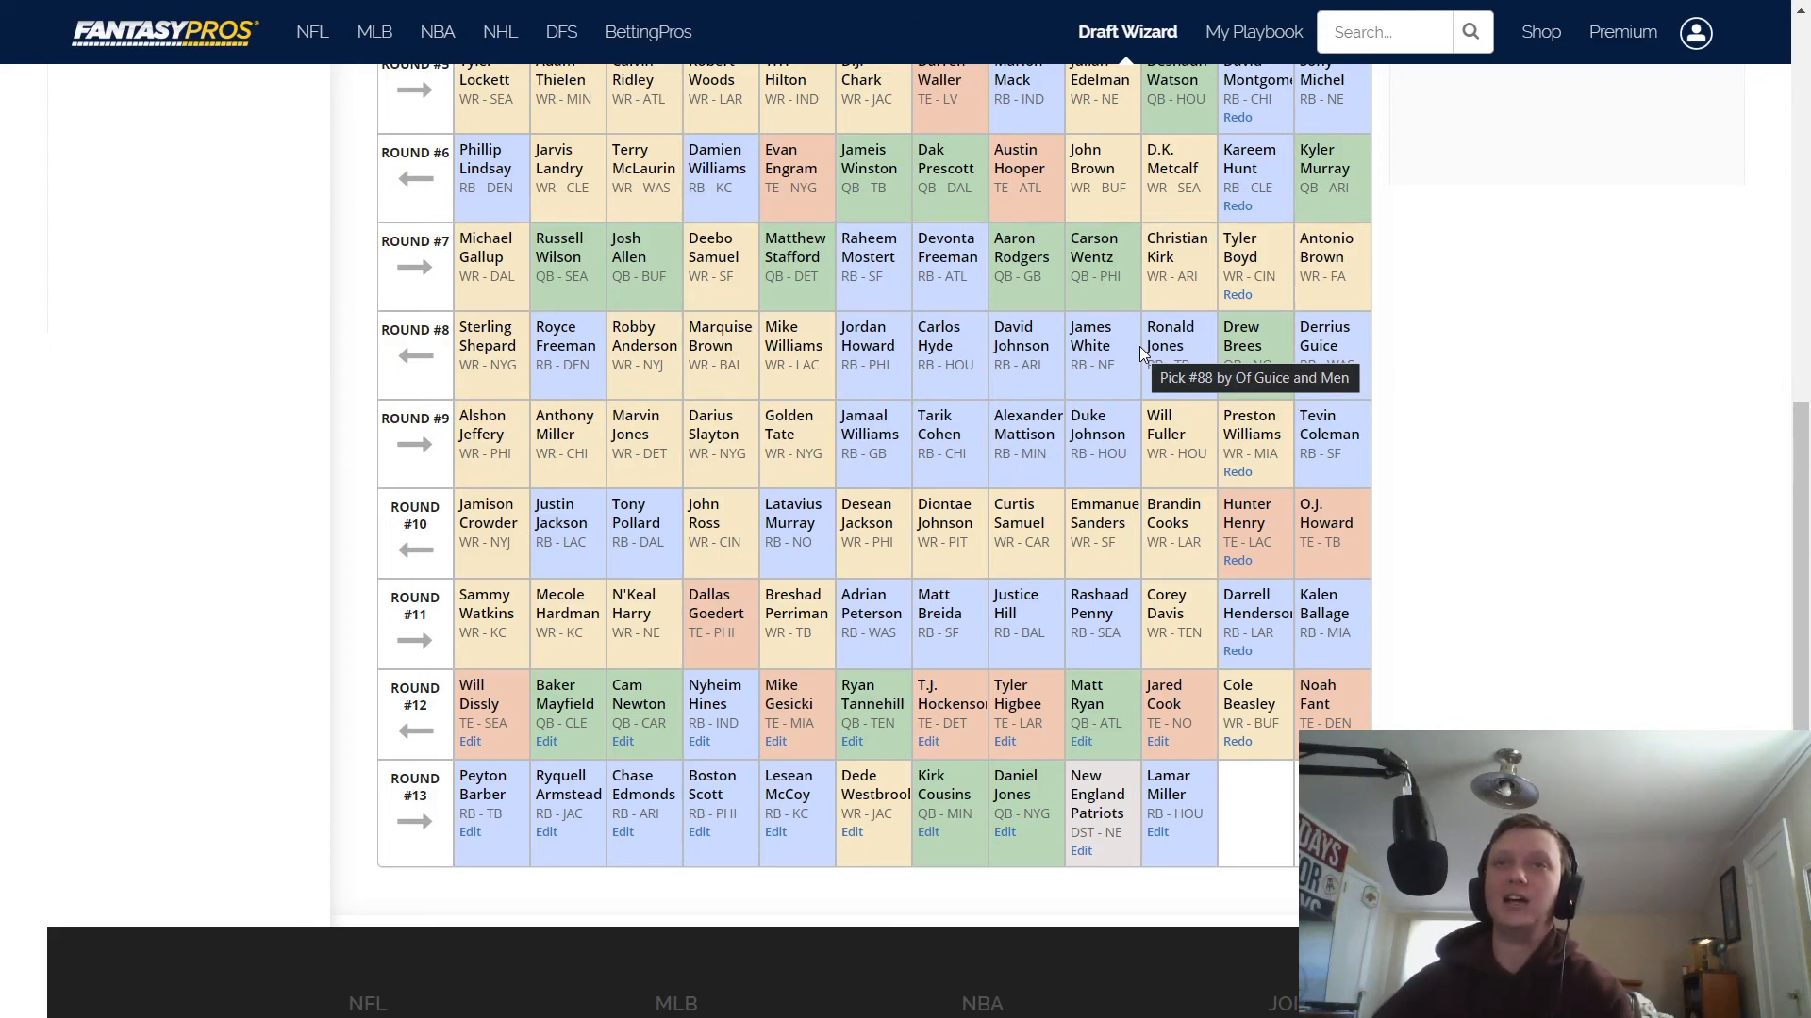
{"action": "scroll", "coordinate": [784, 439], "scroll_direction": "up", "scroll_amount": 6}
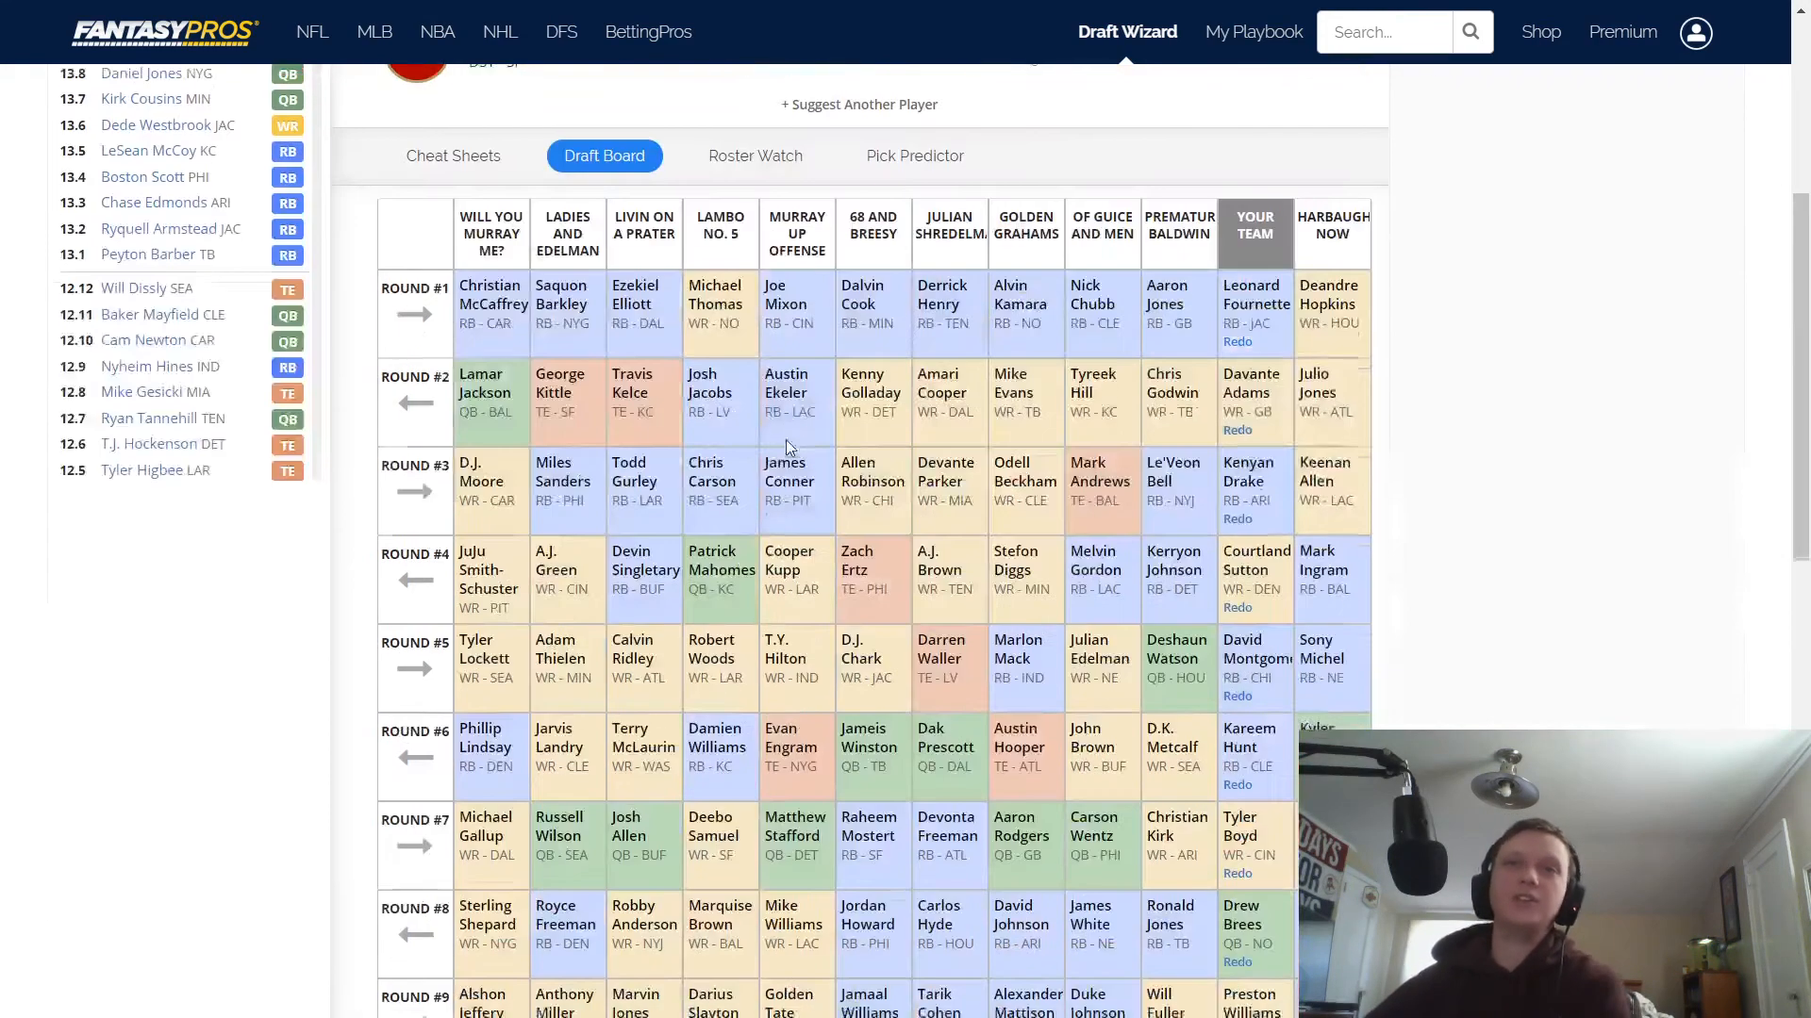
Pick out DeAndre Washington in the running back cheat sheet and draft him in round thirteen.
{"action": "left_click", "coordinate": [453, 166]}
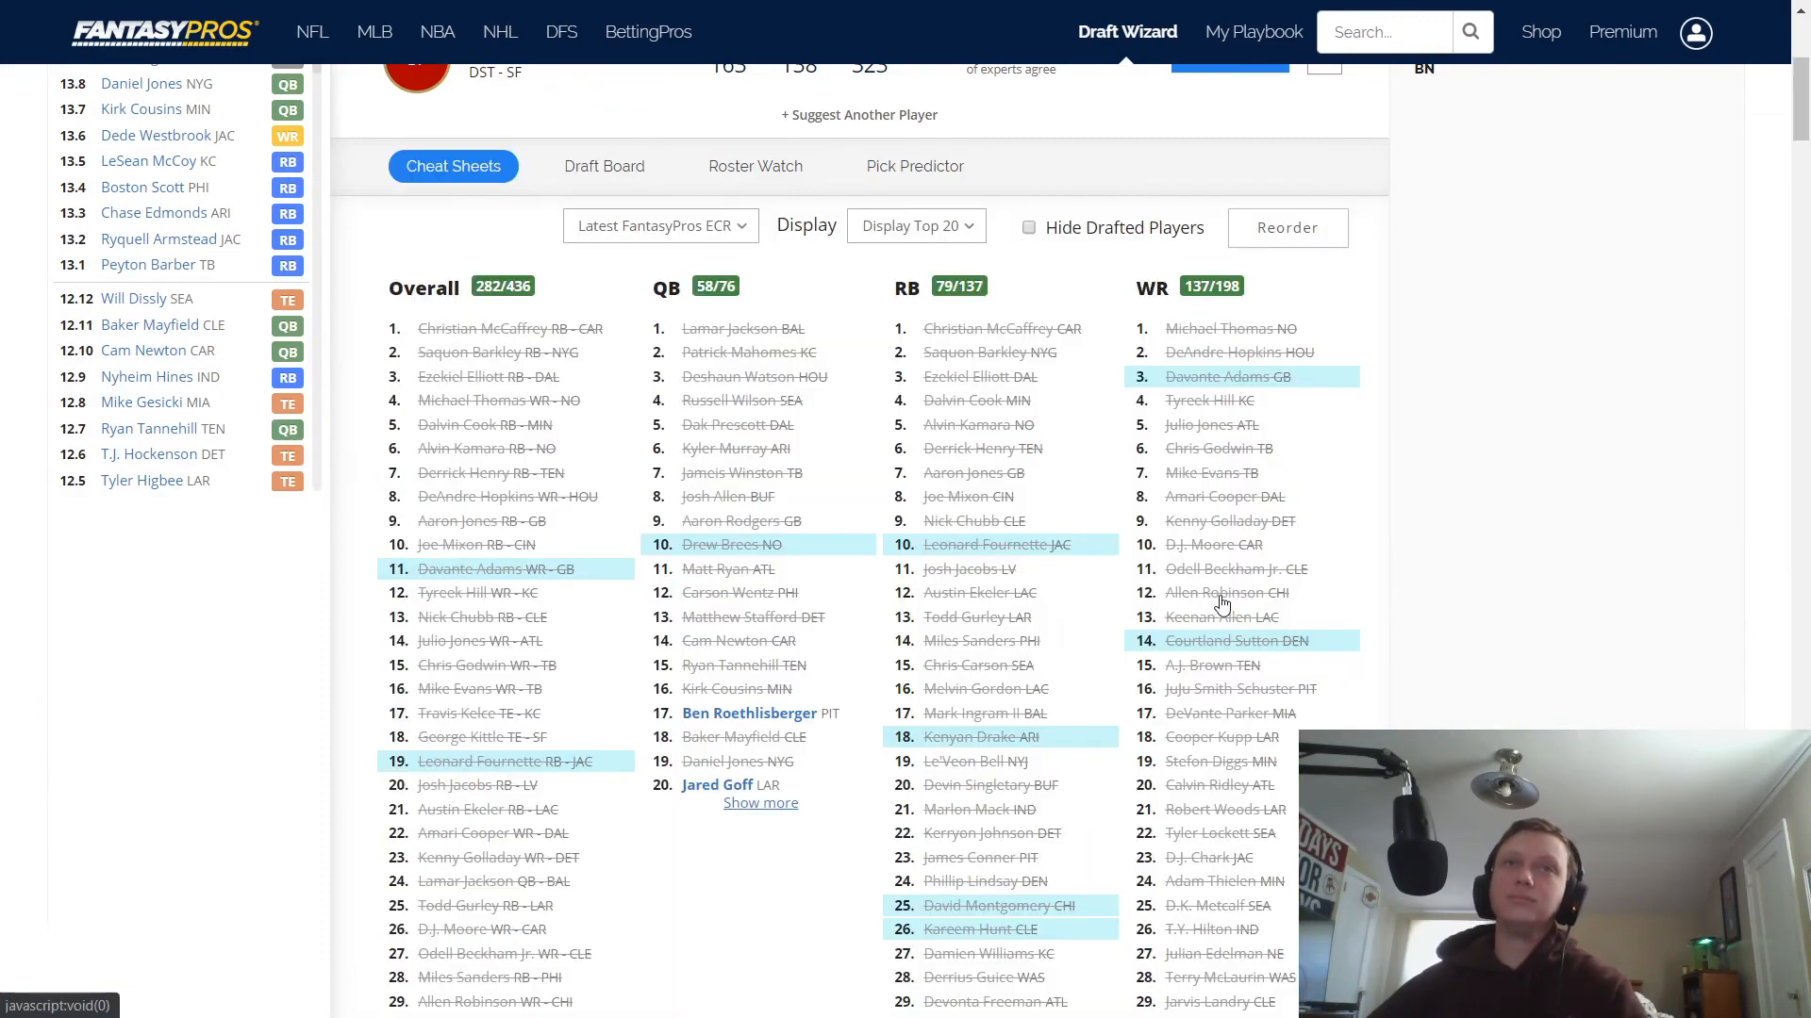
{"action": "scroll", "coordinate": [1203, 591], "scroll_direction": "down", "scroll_amount": 2}
{"action": "scroll", "coordinate": [1188, 594], "scroll_direction": "down", "scroll_amount": 7}
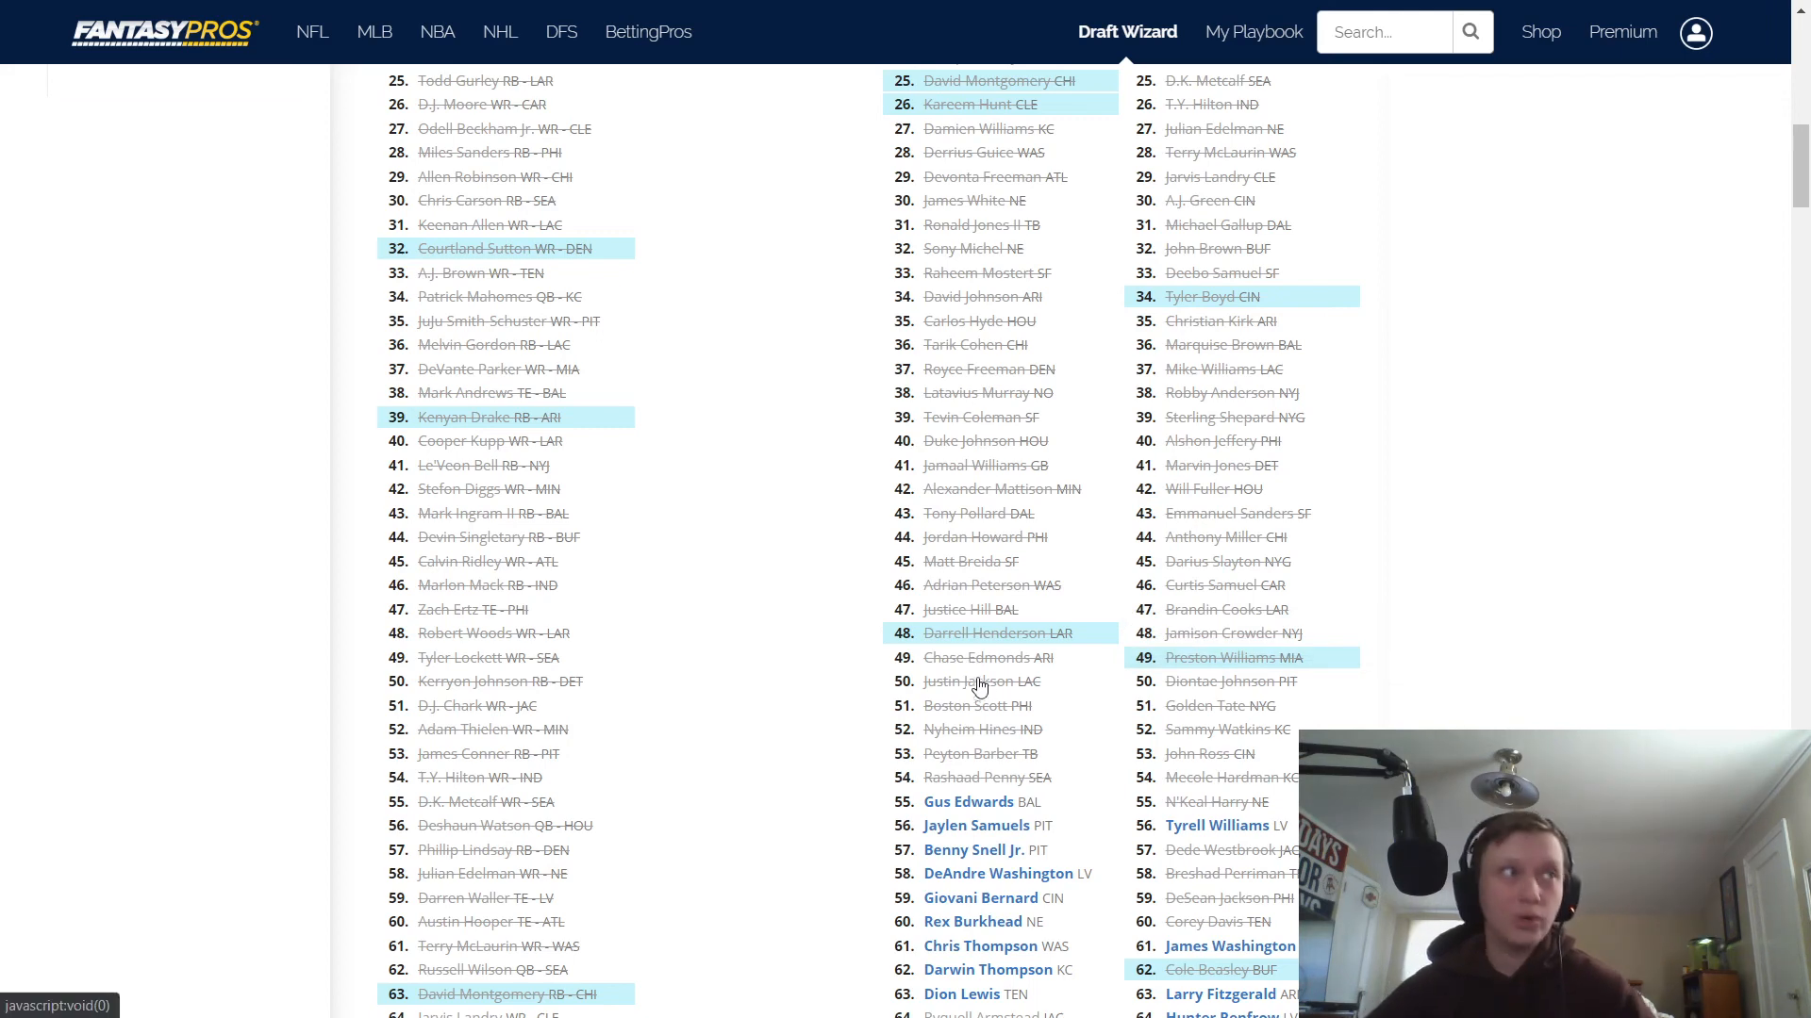
{"action": "scroll", "coordinate": [943, 436], "scroll_direction": "down", "scroll_amount": 1}
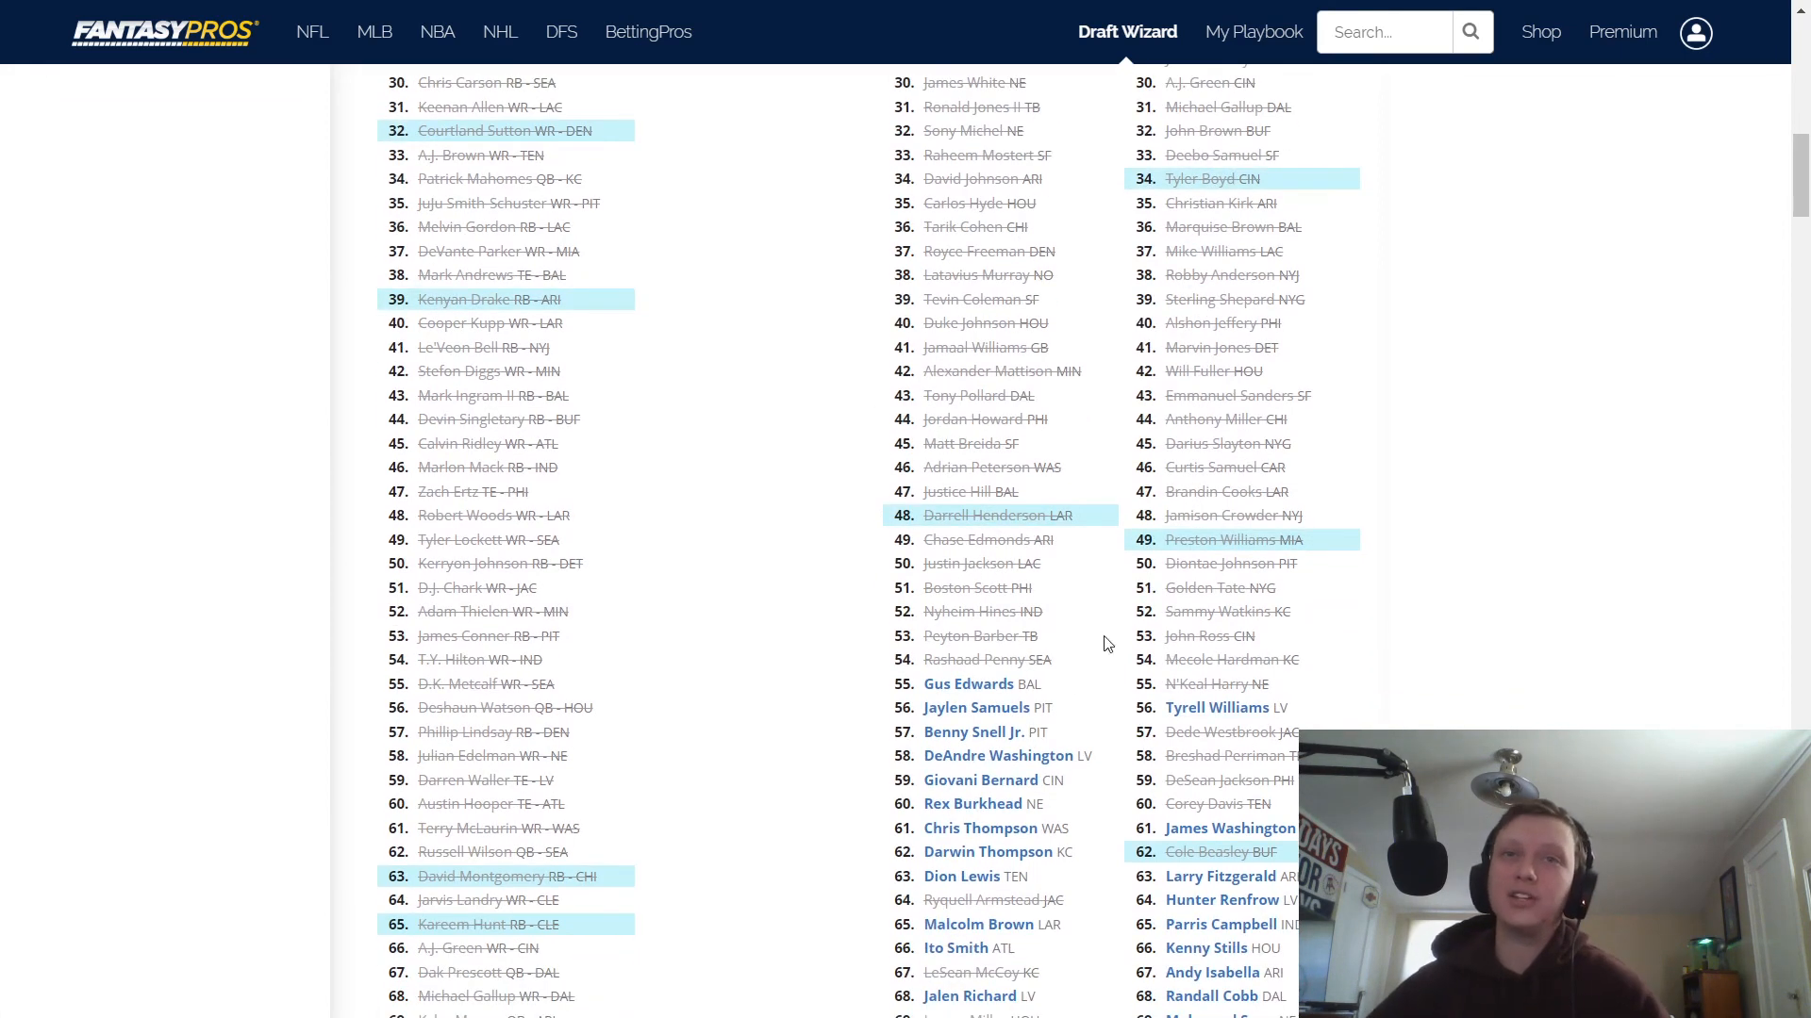
{"action": "left_click", "coordinate": [1011, 756]}
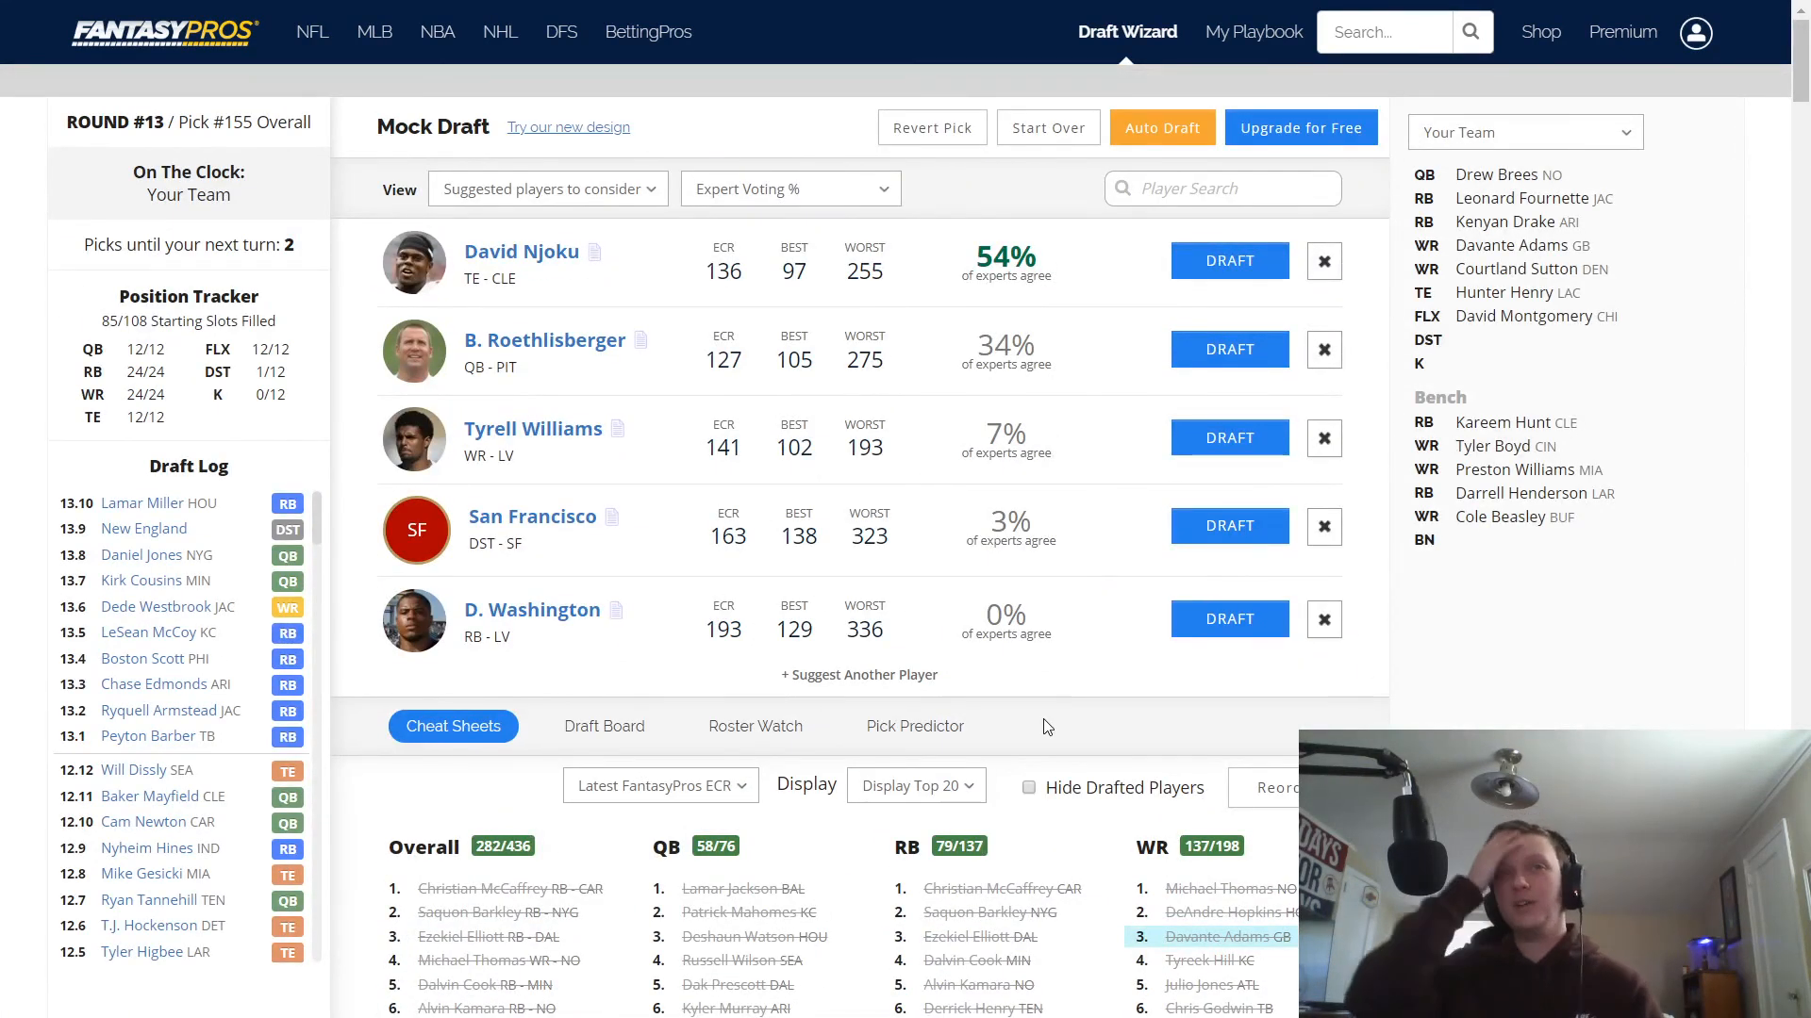
{"action": "left_click", "coordinate": [1212, 621]}
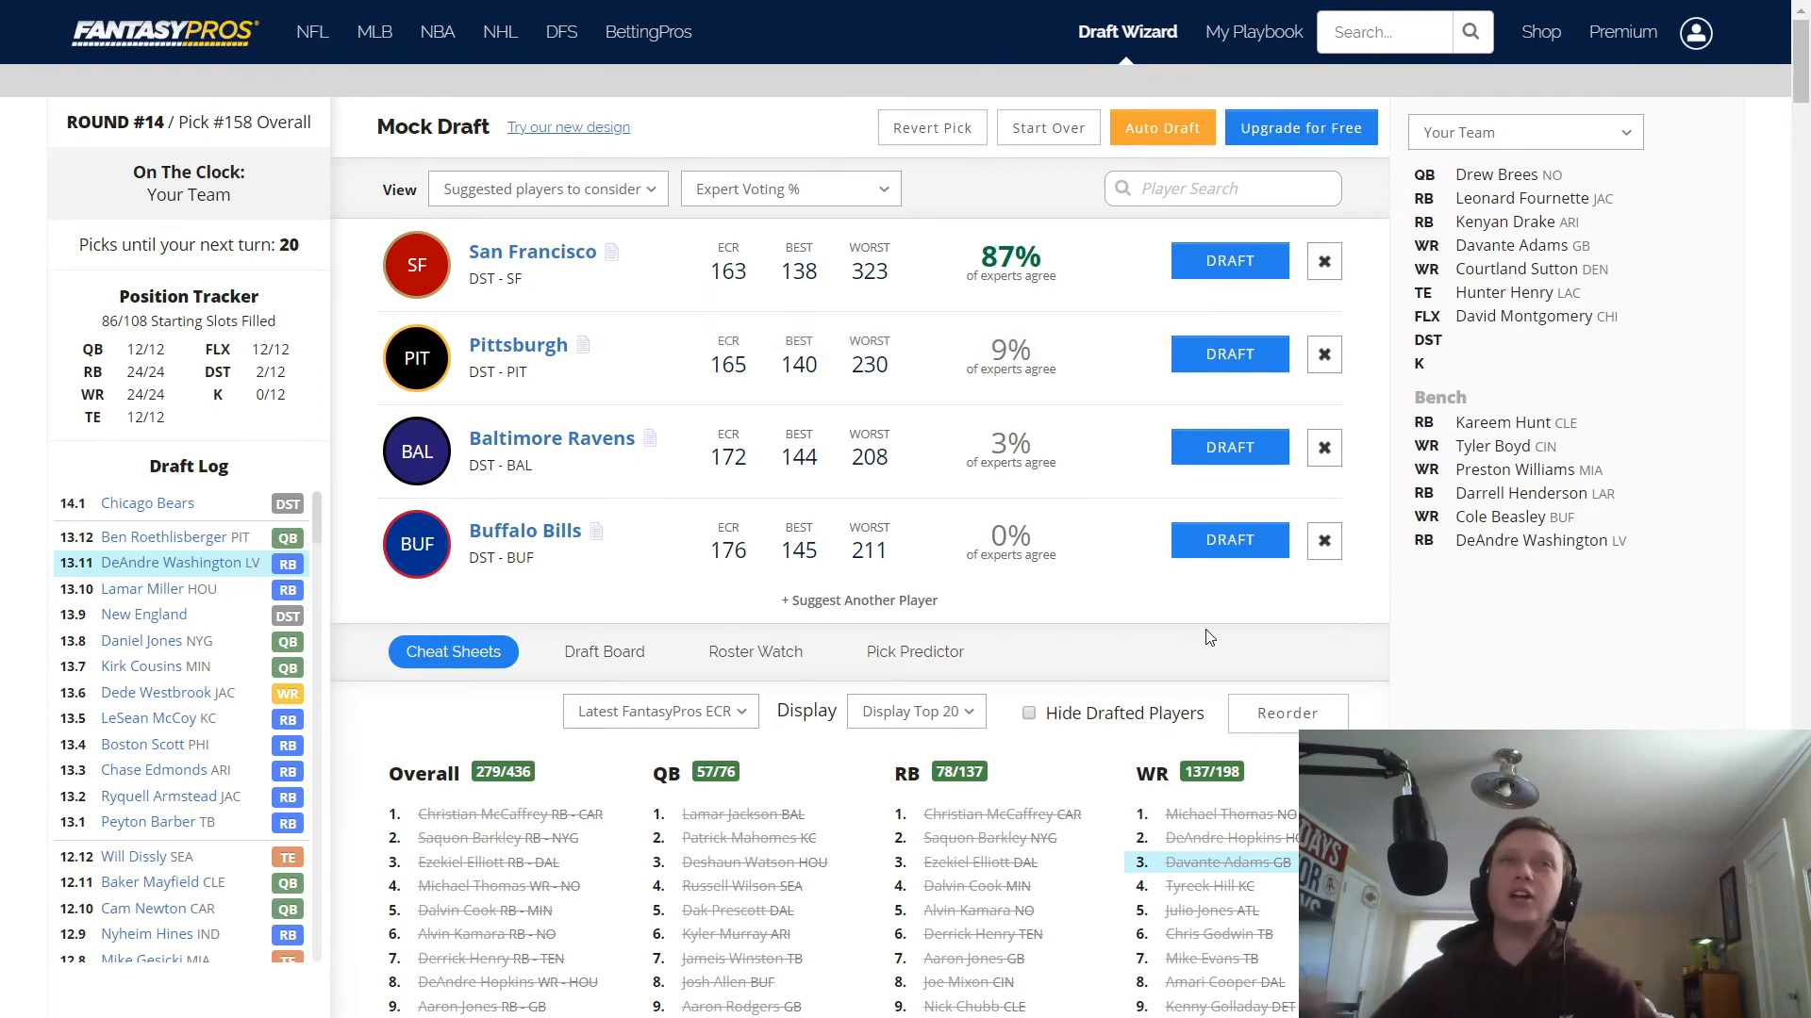
Pick out Harrison Butker in the kicker cheat sheet and draft him in round fourteen.
{"action": "scroll", "coordinate": [1235, 609], "scroll_direction": "down", "scroll_amount": 20}
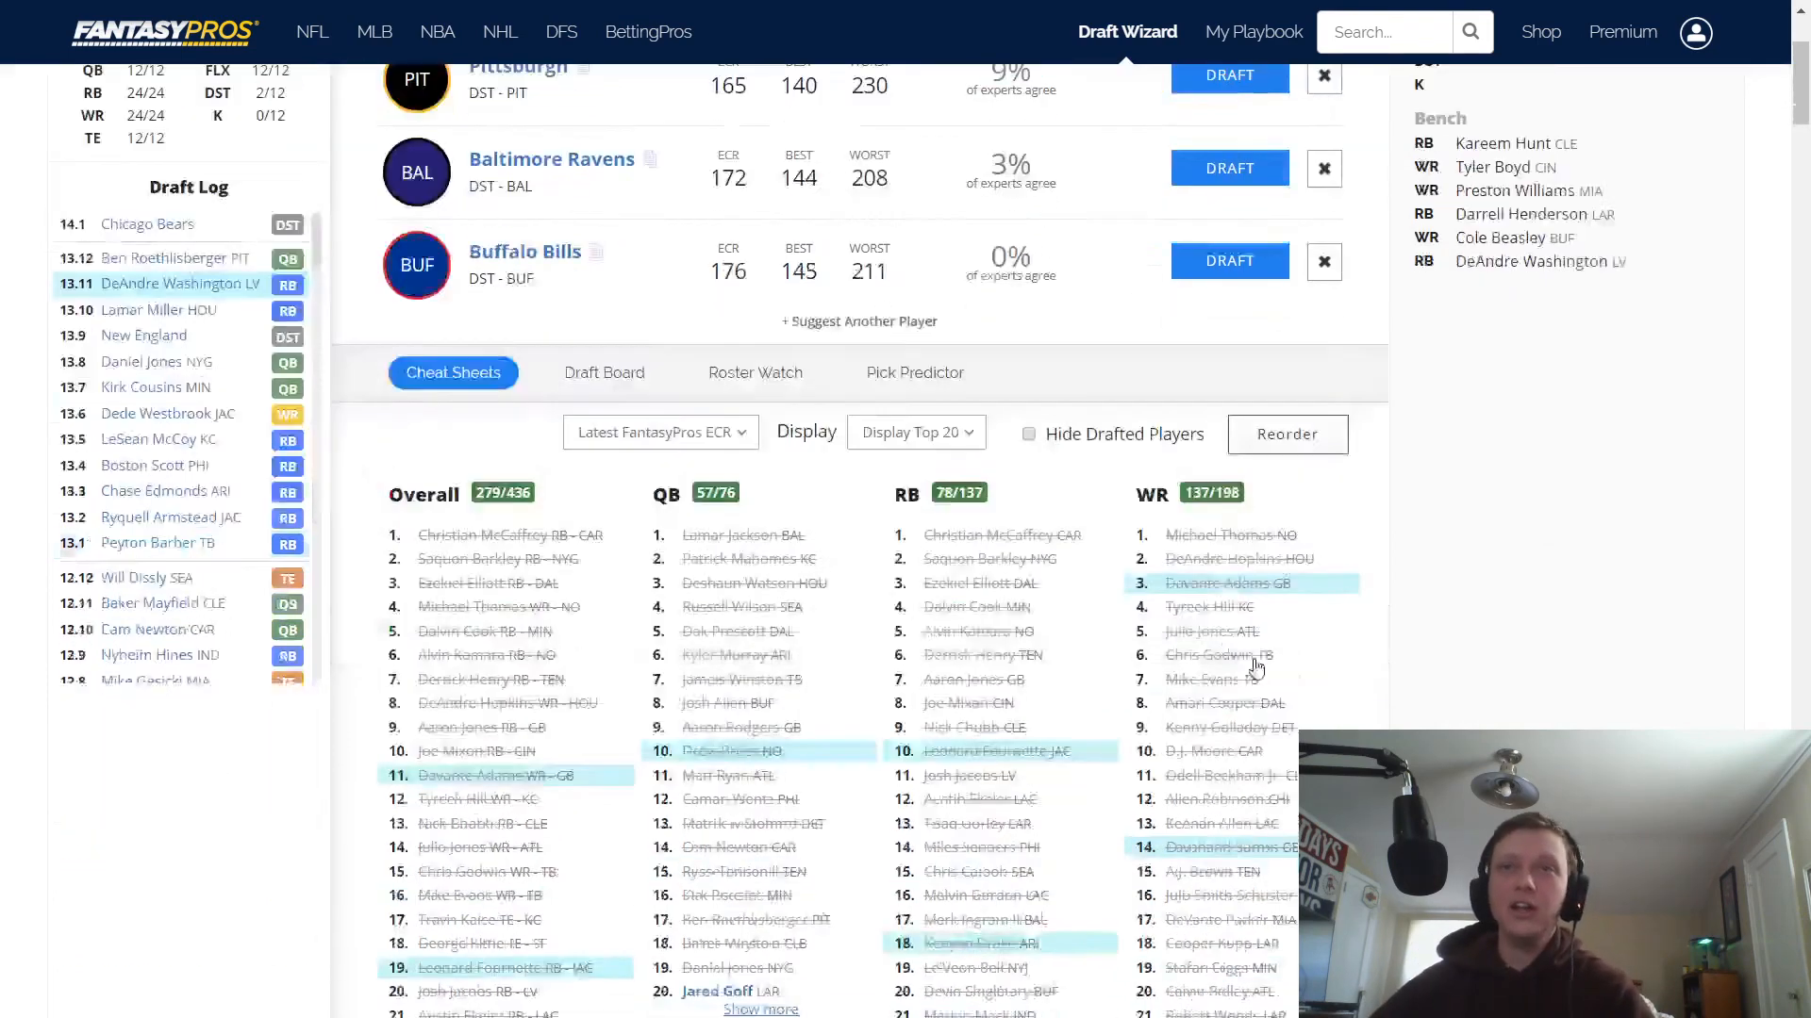
{"action": "scroll", "coordinate": [1275, 596], "scroll_direction": "down", "scroll_amount": 20}
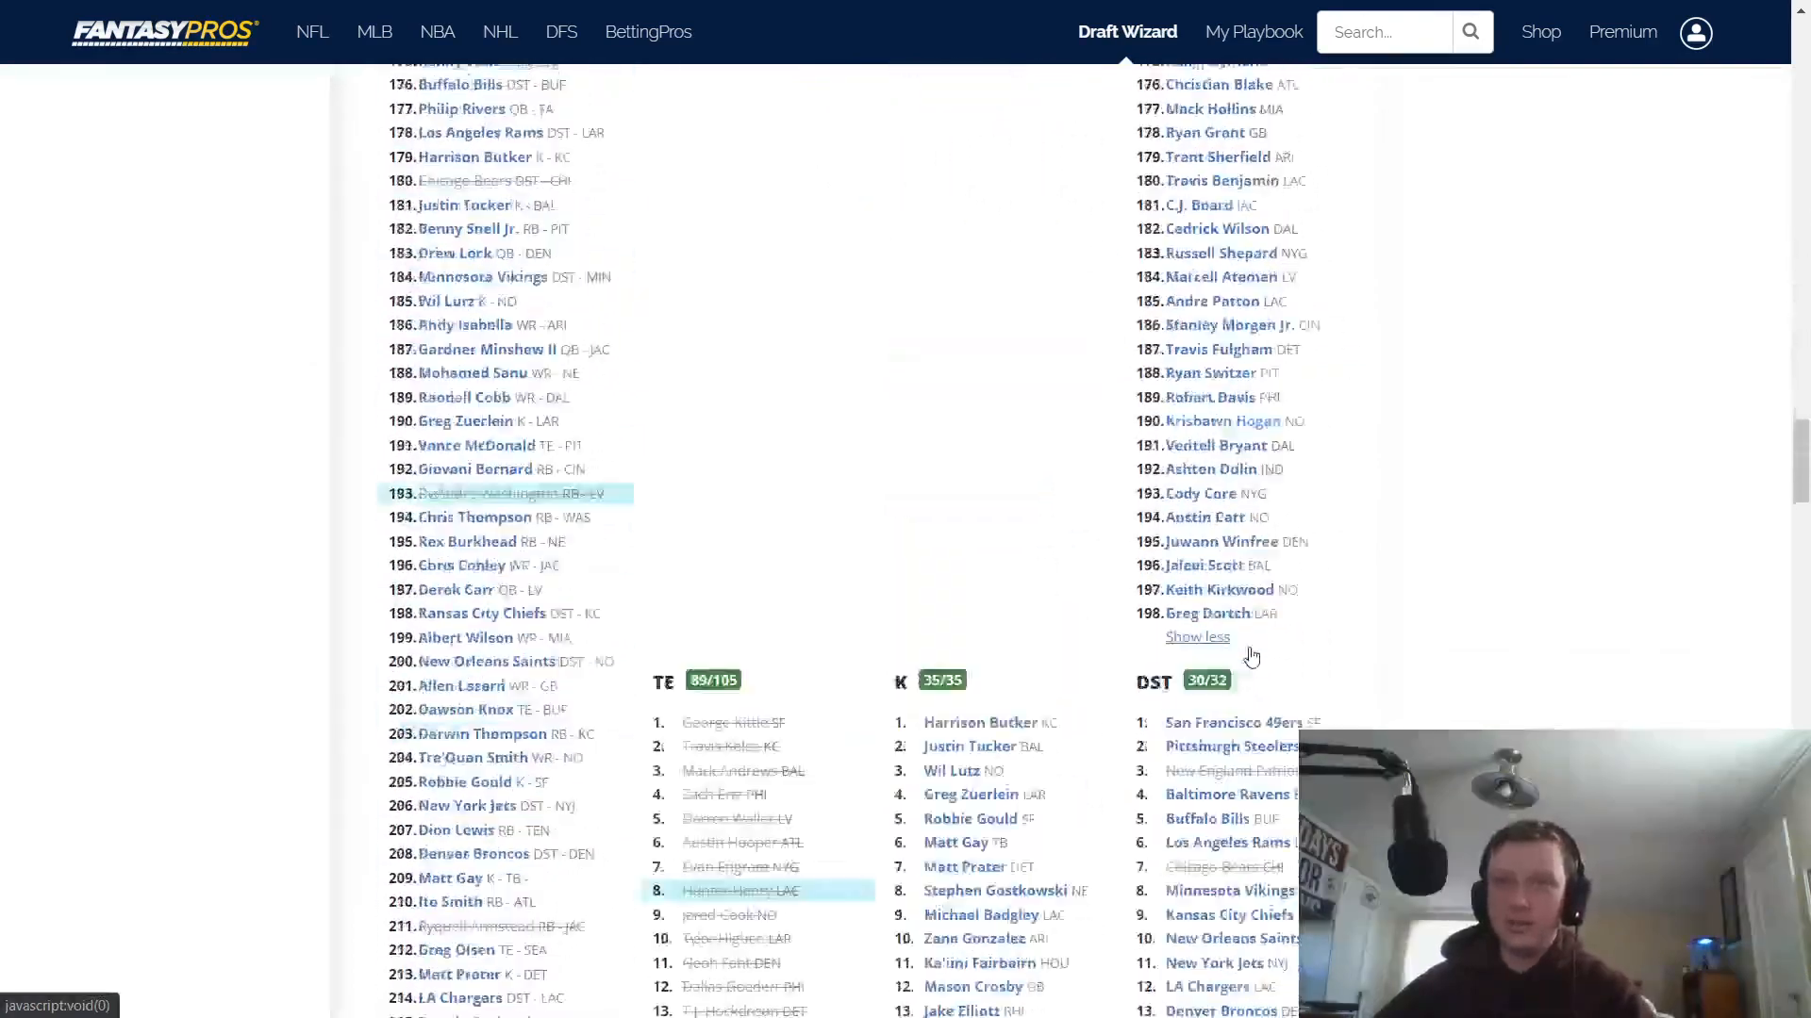
{"action": "scroll", "coordinate": [1235, 462], "scroll_direction": "up", "scroll_amount": 4}
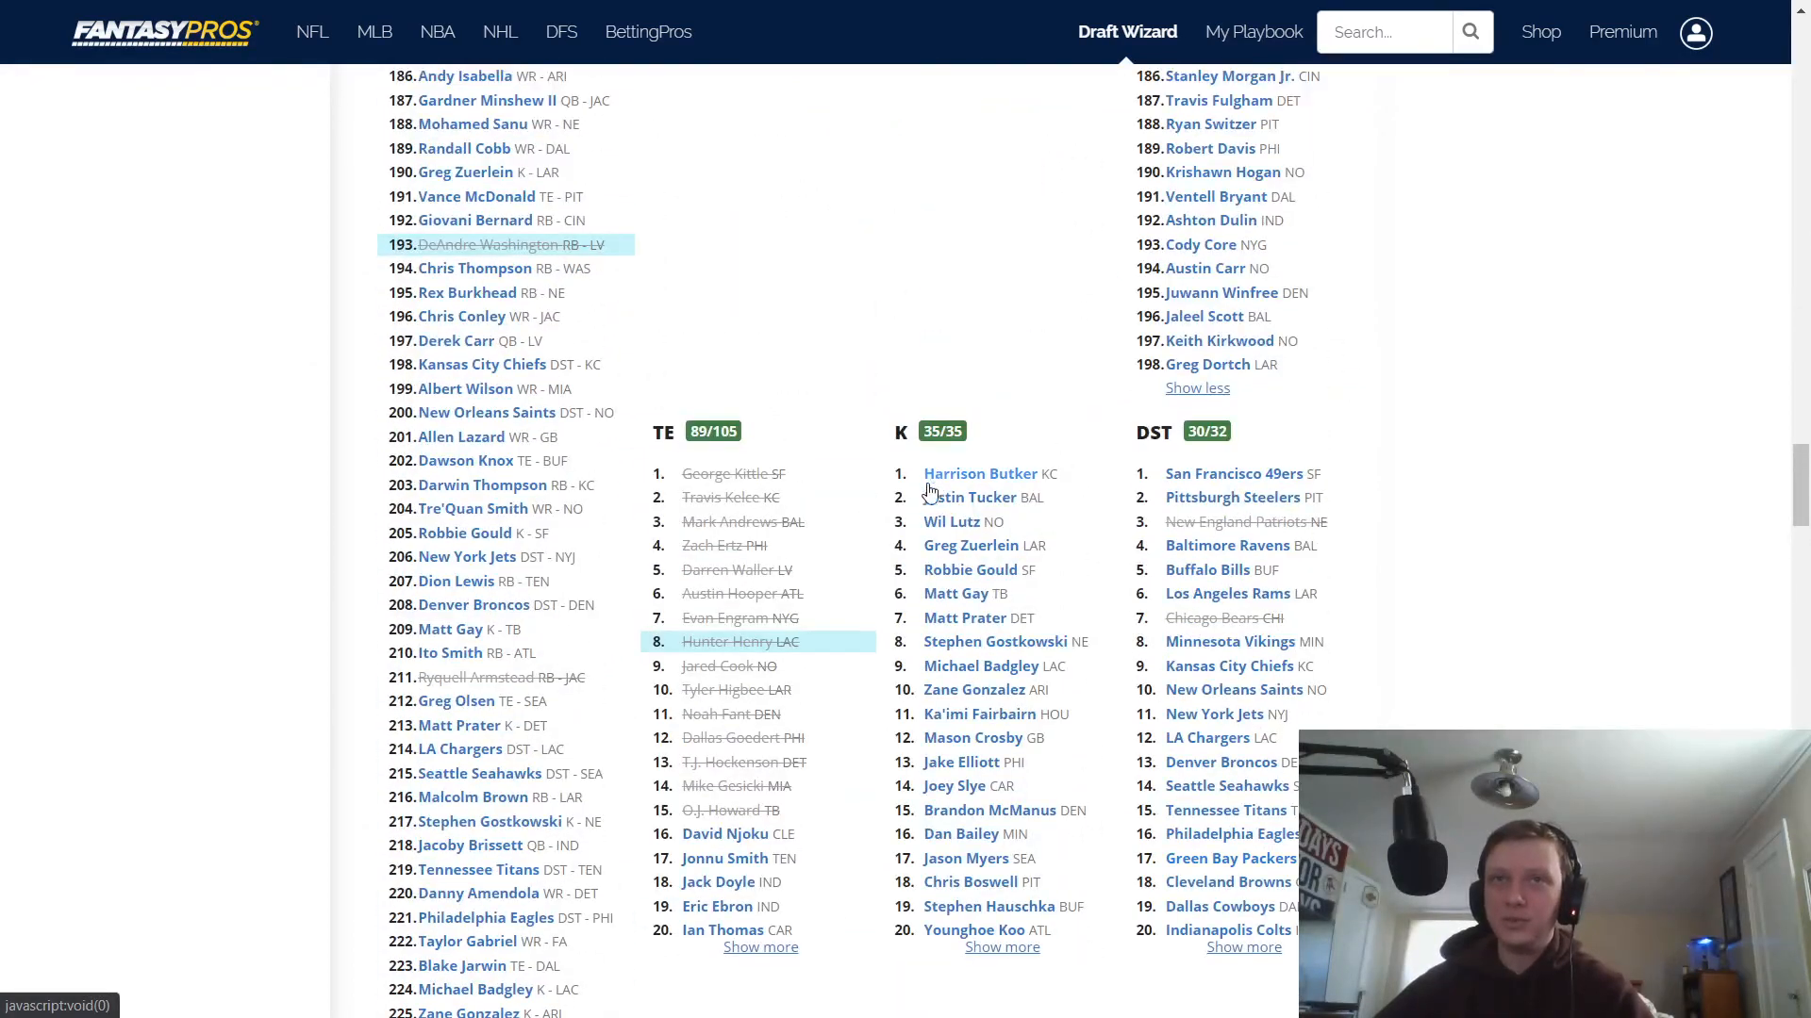
{"action": "scroll", "coordinate": [1026, 481], "scroll_direction": "up", "scroll_amount": 20}
{"action": "scroll", "coordinate": [1058, 535], "scroll_direction": "up", "scroll_amount": 15}
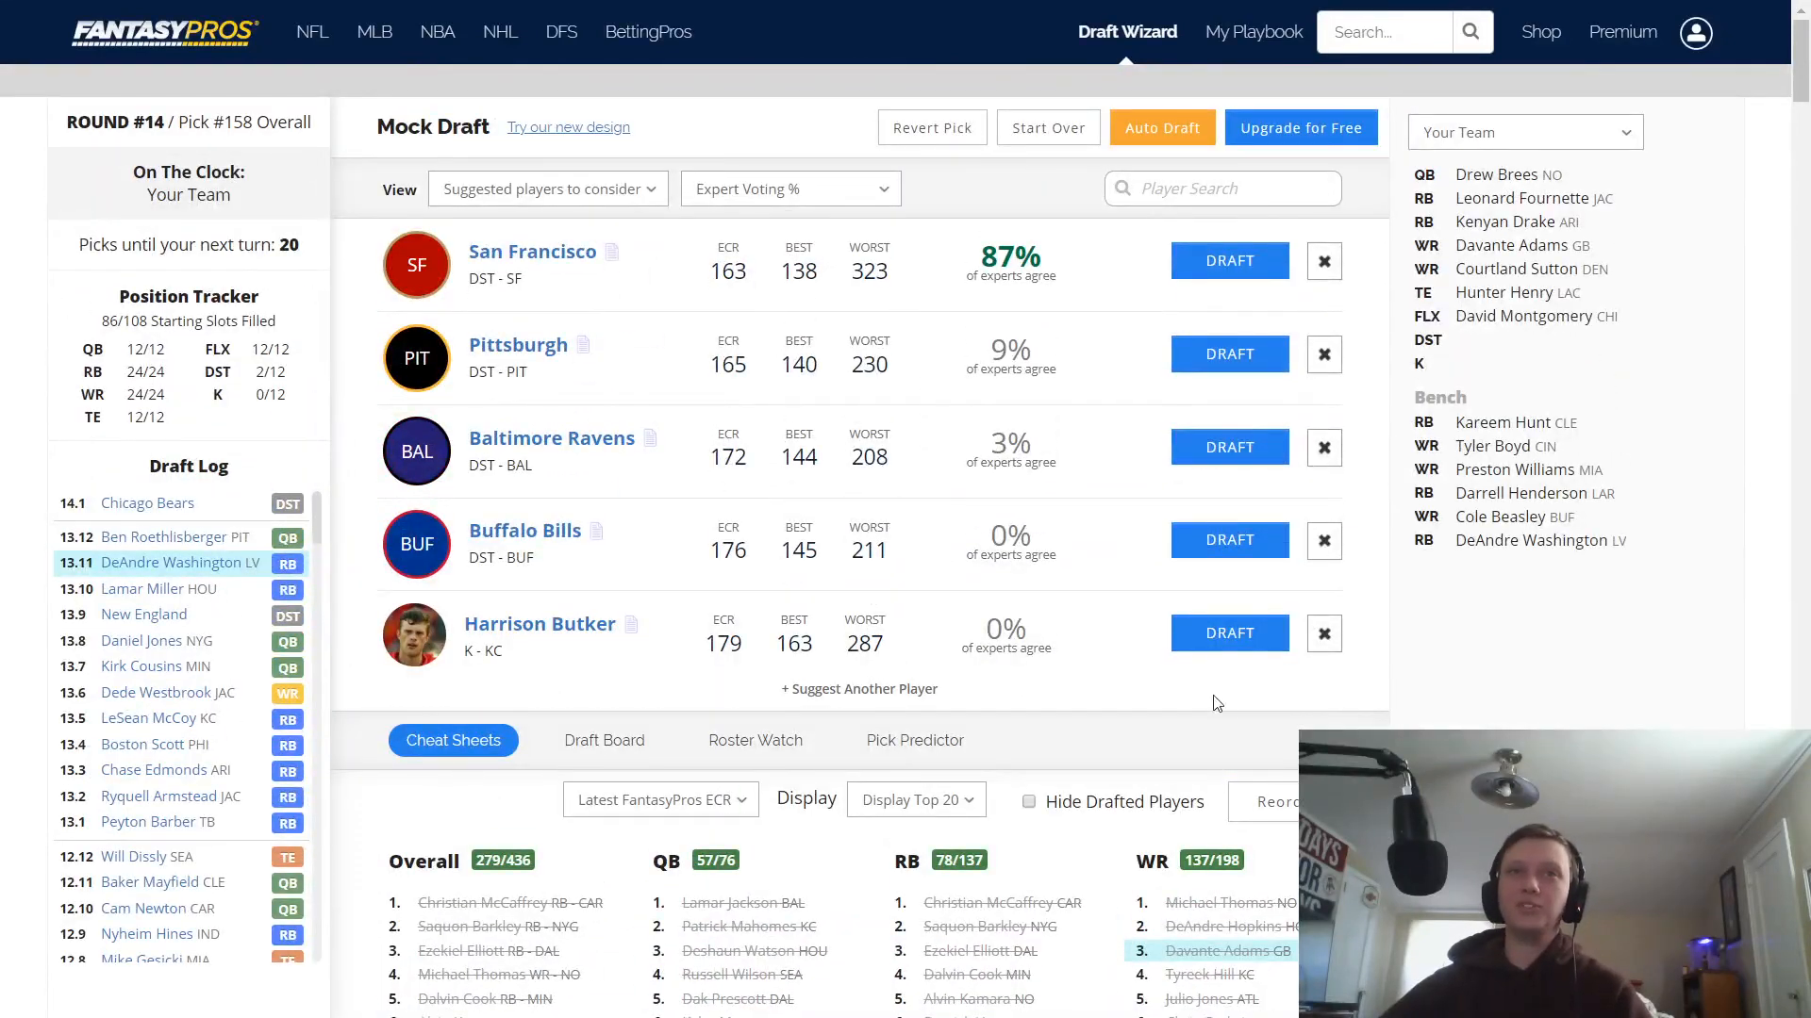
{"action": "left_click", "coordinate": [1252, 630]}
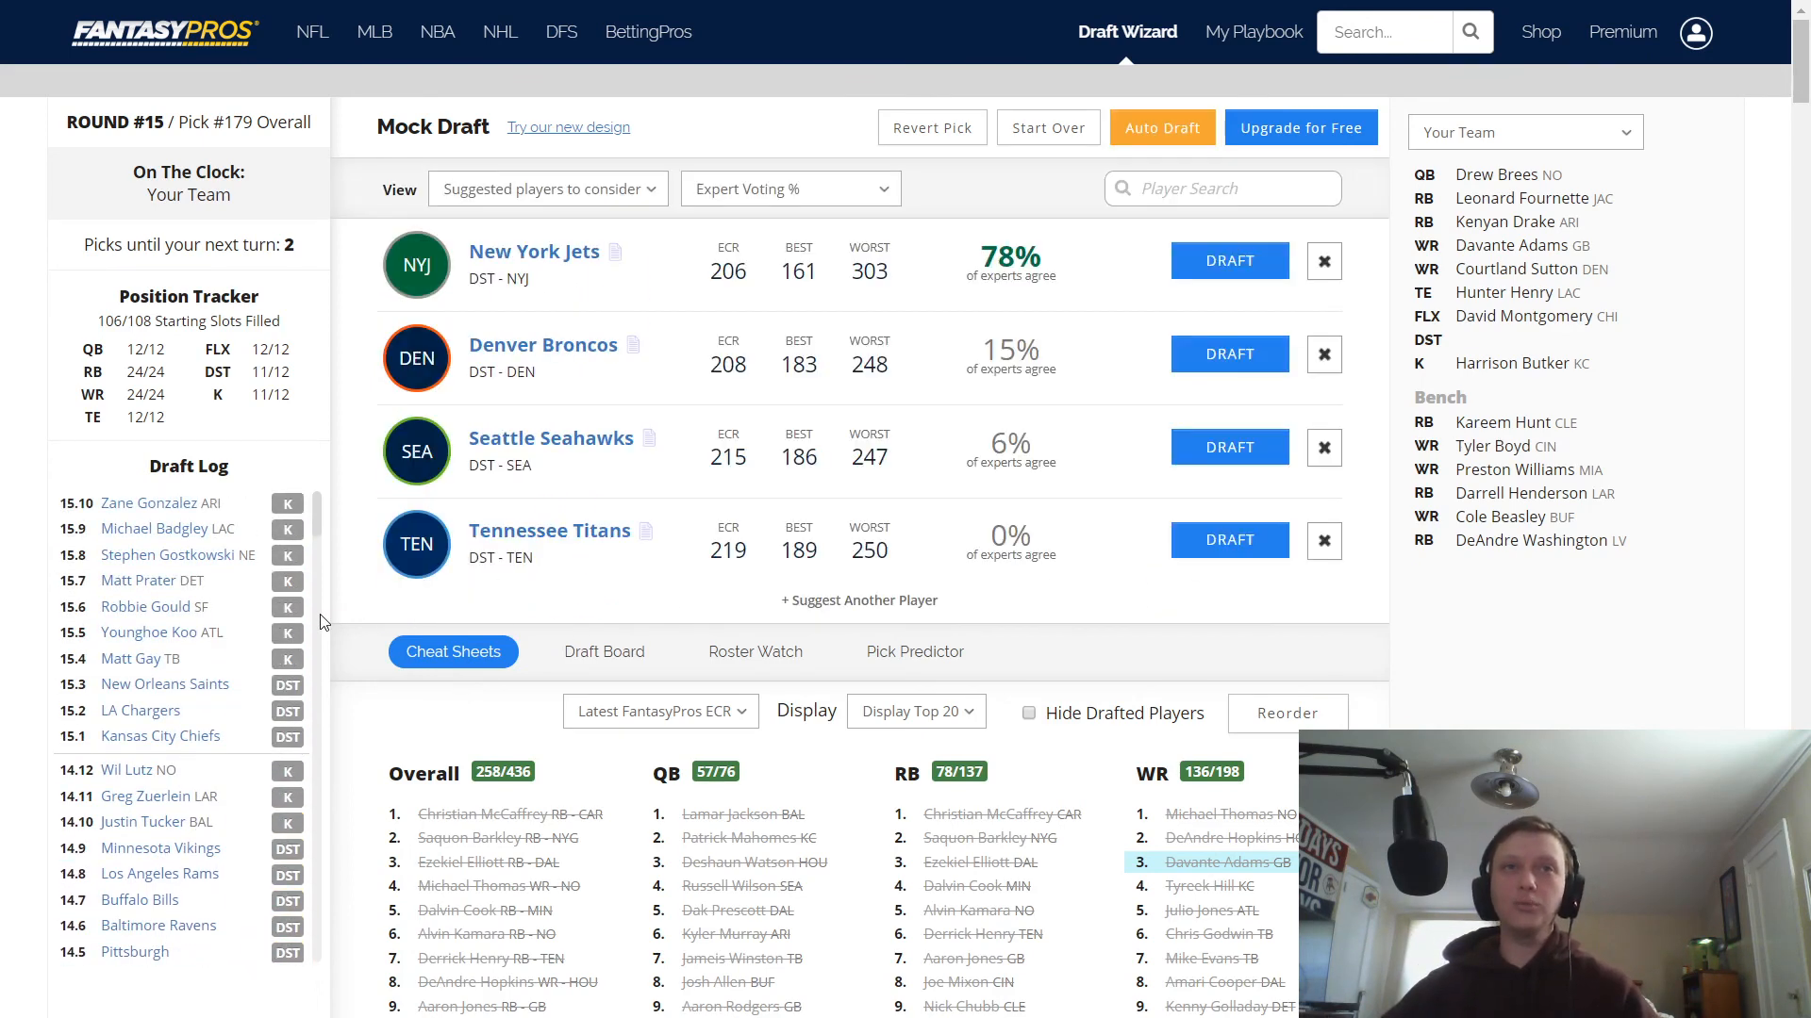
Draft the New York Jets defense in round fifteen to complete the mock draft.
{"action": "scroll", "coordinate": [318, 623], "scroll_direction": "down", "scroll_amount": 2}
{"action": "scroll", "coordinate": [319, 622], "scroll_direction": "up", "scroll_amount": 3}
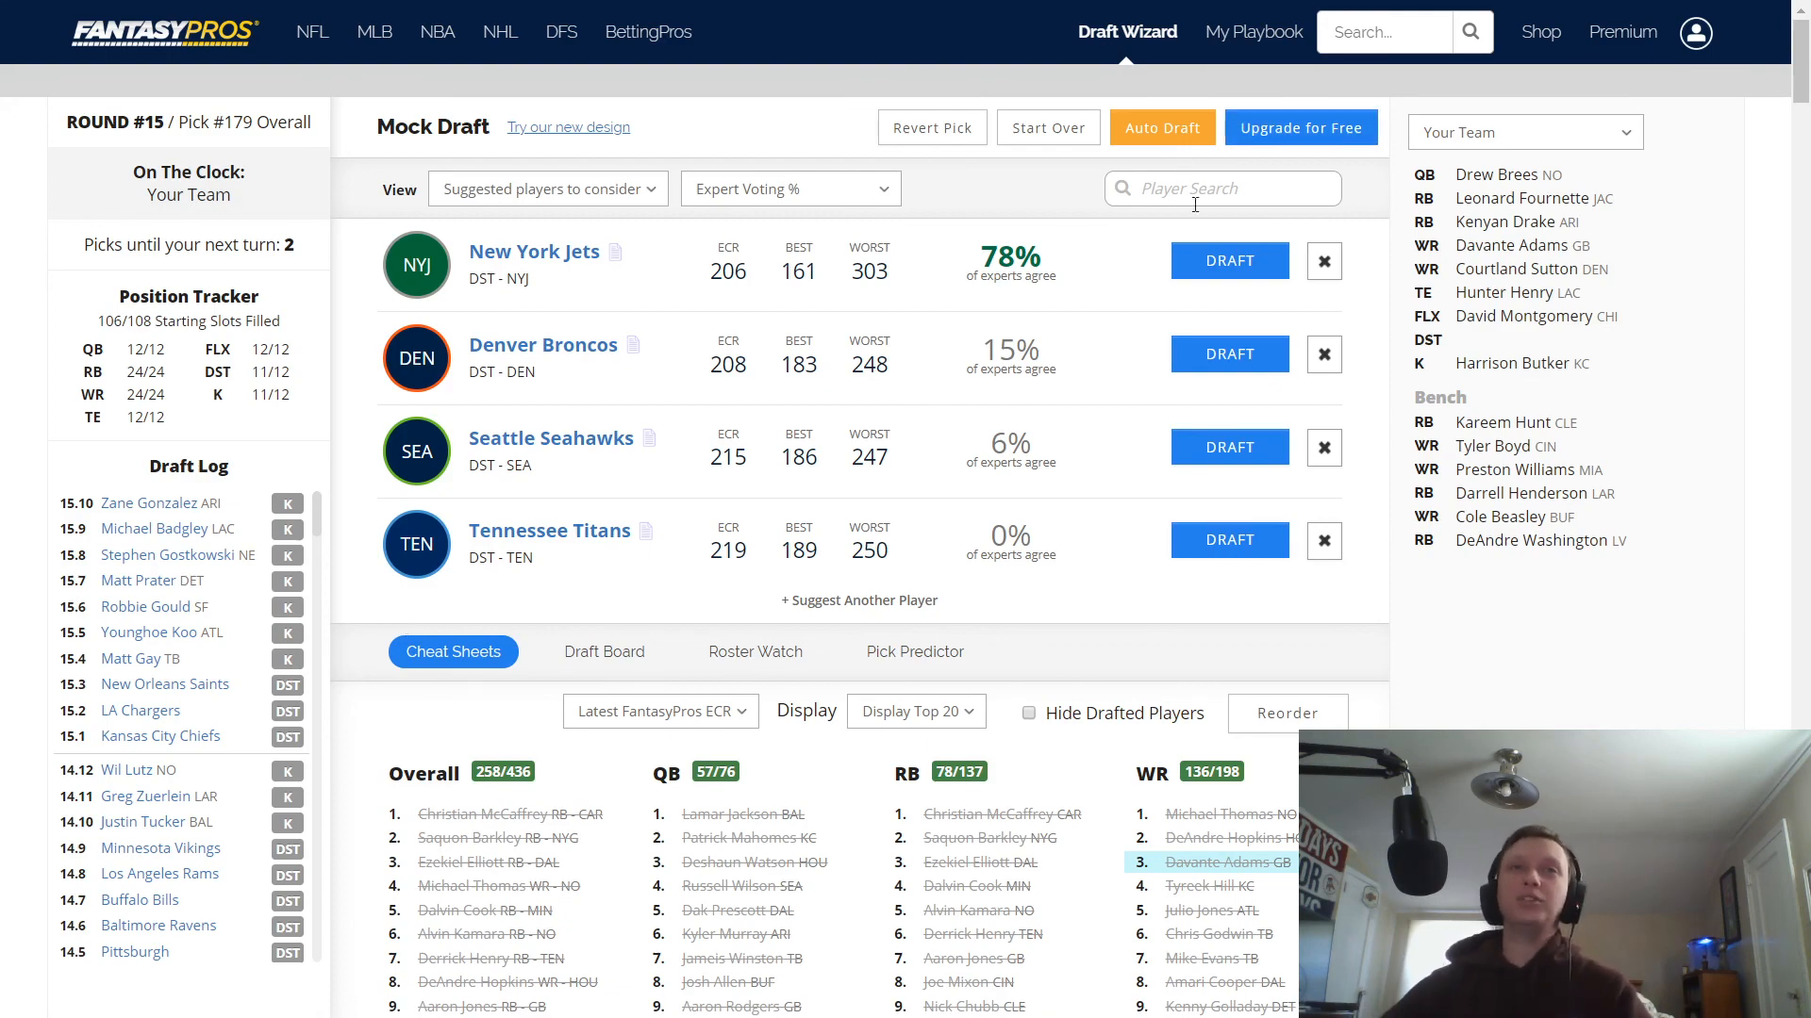
{"action": "left_click", "coordinate": [1230, 260]}
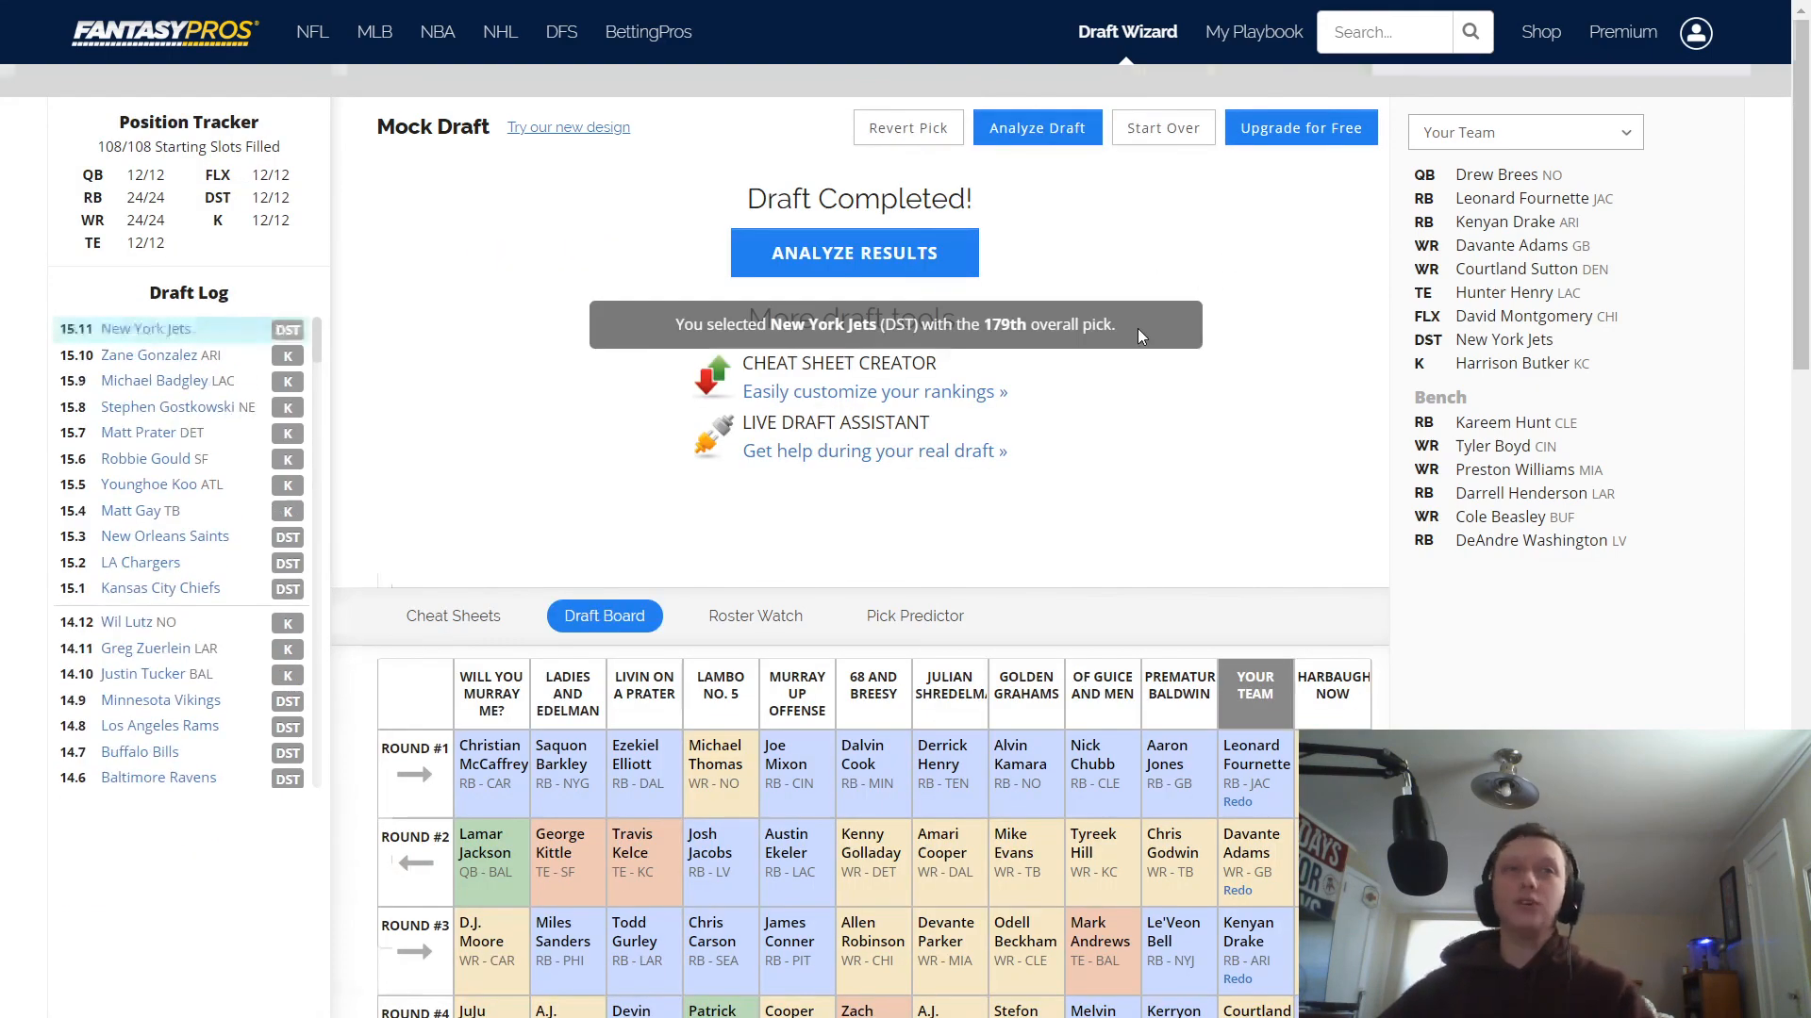